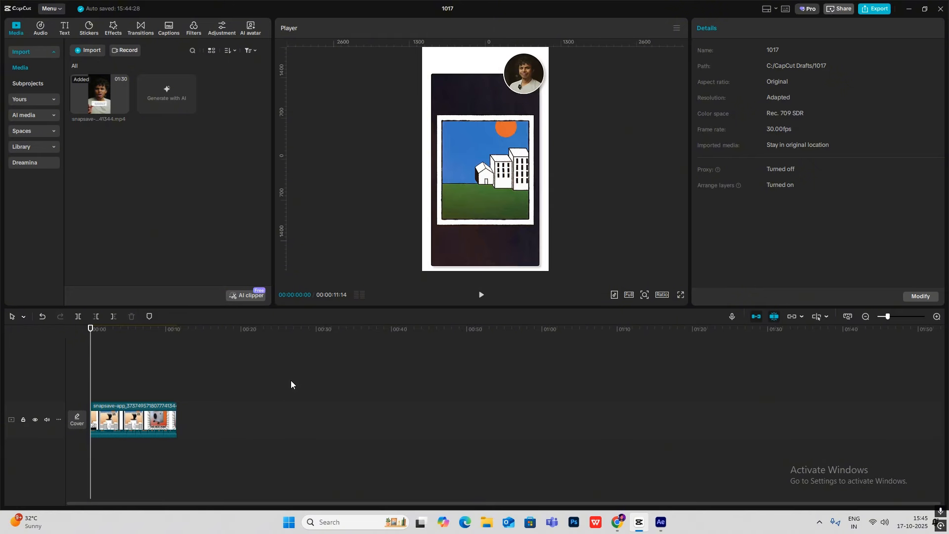
Step: Switch to After Effects and add a white 1080 × 1920 px solid as the background of Comp 5
{"action": "left_click", "coordinate": [661, 522]}
{"action": "right_click", "coordinate": [289, 306]}
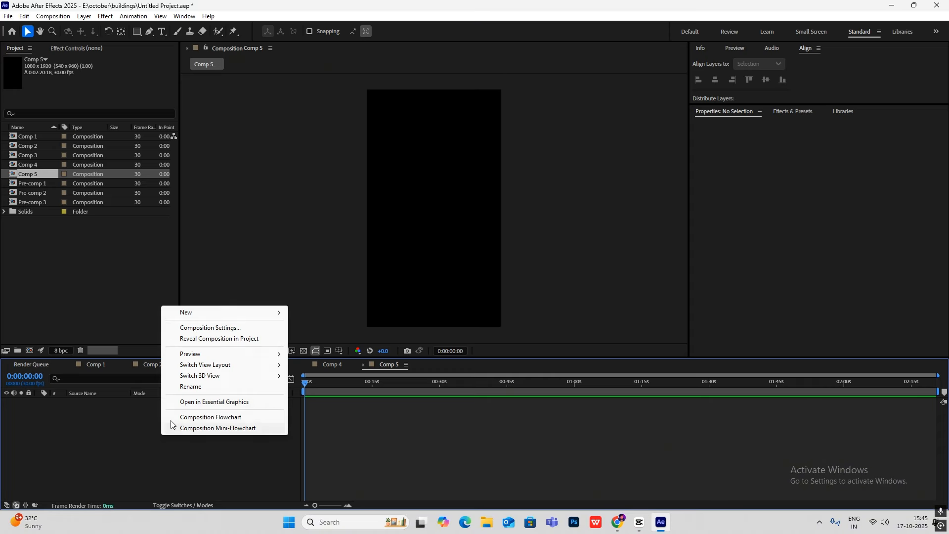
{"action": "mouse_move", "coordinate": [188, 315]}
{"action": "left_click", "coordinate": [322, 340]}
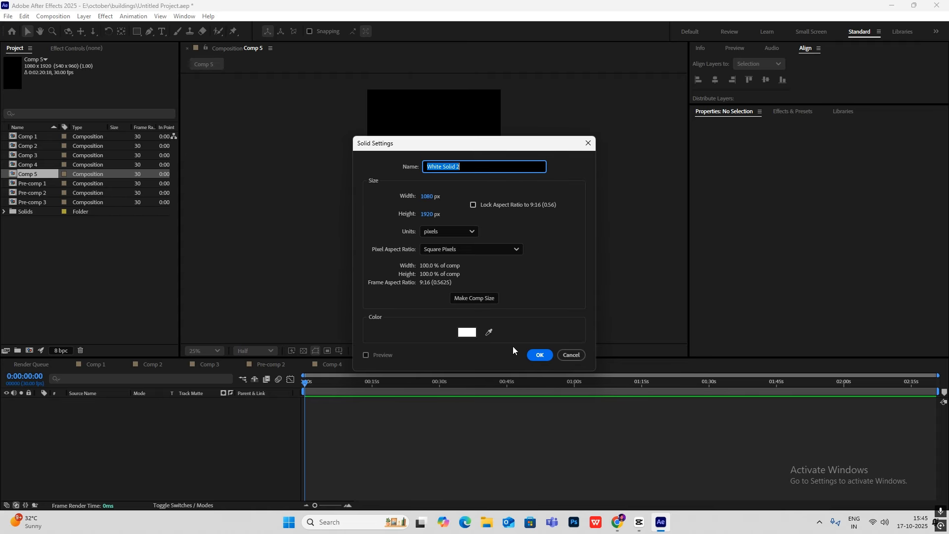
{"action": "left_click", "coordinate": [539, 355]}
{"action": "left_click", "coordinate": [581, 260]}
Step: Switch to CapCut and scrub through the first two seconds of the reference clip to examine the panel animation
{"action": "key", "text": "alt+Tab"}
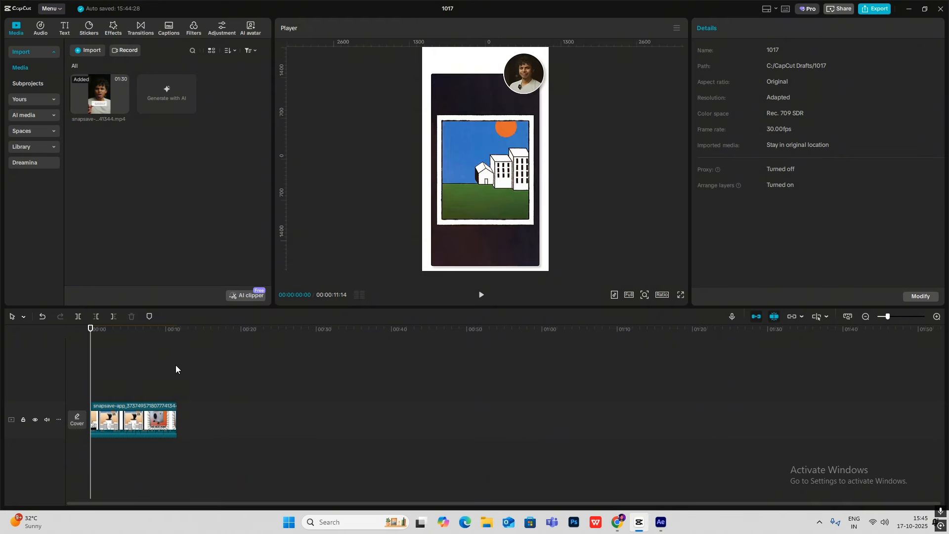
{"action": "left_click_drag", "start_coordinate": [88, 379], "coordinate": [101, 378]}
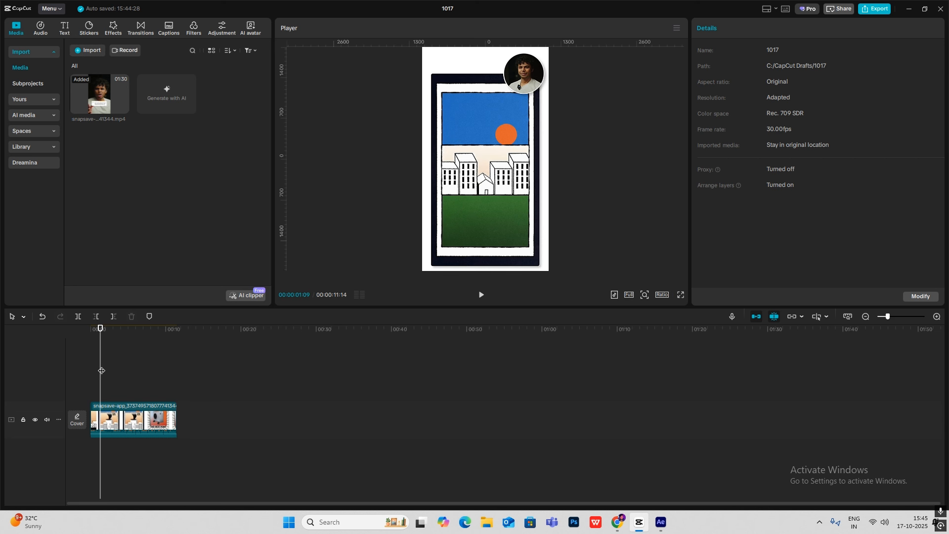
{"action": "left_click_drag", "start_coordinate": [101, 371], "coordinate": [104, 370]}
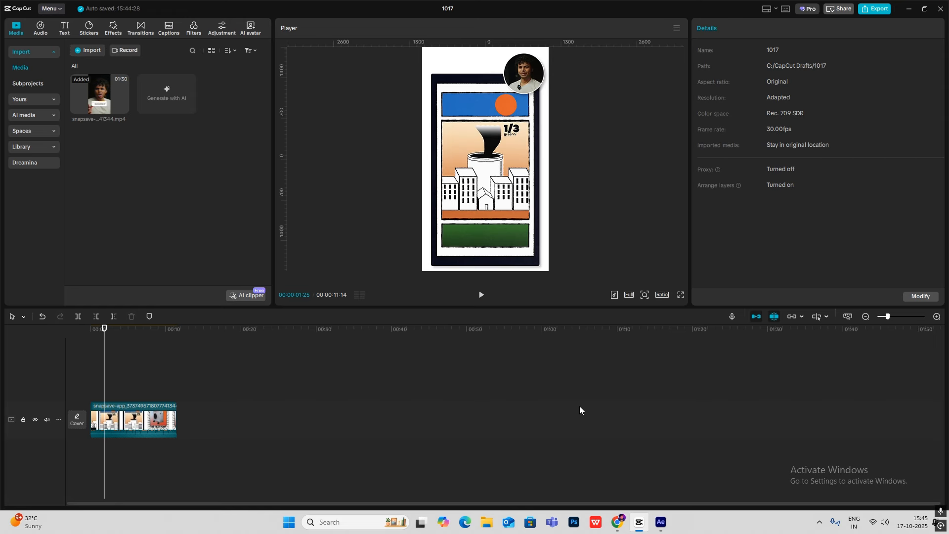
Step: Back in After Effects, draw a black rectangle about 828 × 588 px and move it to the composition's lower half
{"action": "left_click", "coordinate": [656, 528]}
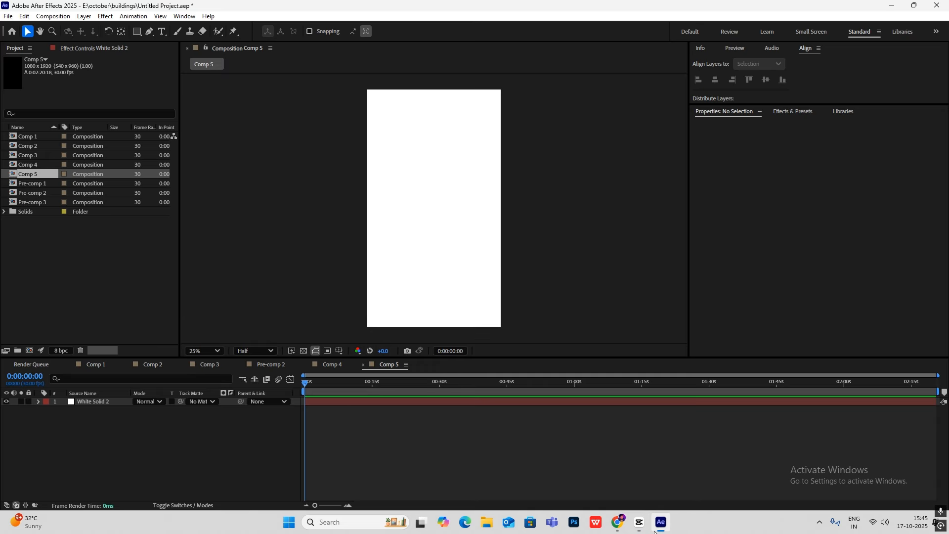
{"action": "left_click", "coordinate": [138, 33]}
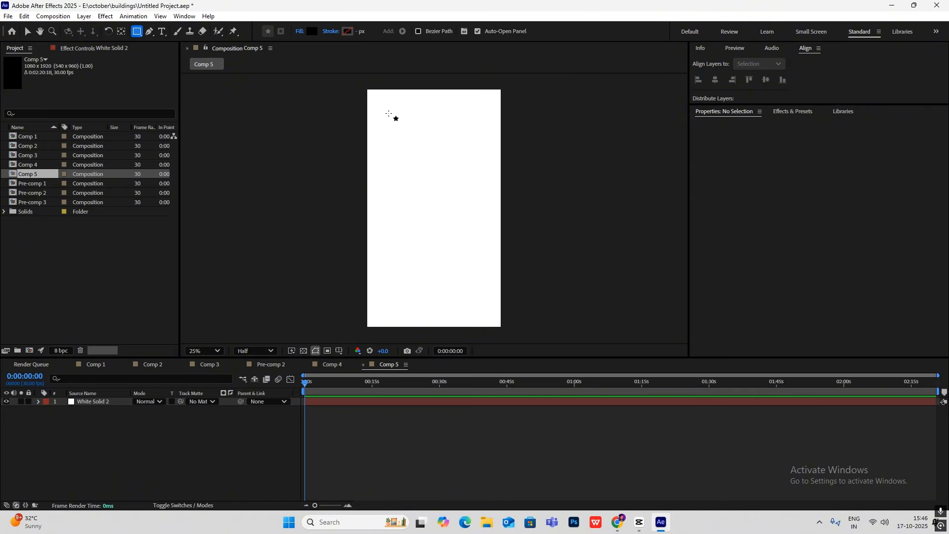
{"action": "left_click_drag", "start_coordinate": [395, 120], "coordinate": [498, 193]}
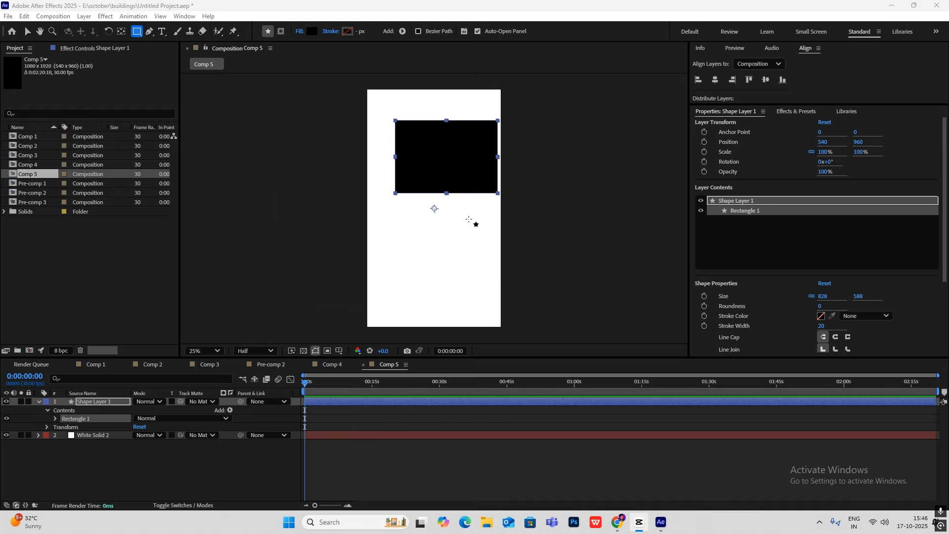
{"action": "key", "text": "v"}
{"action": "left_click_drag", "start_coordinate": [435, 158], "coordinate": [434, 251]}
Step: Scale the rectangle uniformly to 115% around a centered anchor point and place it at about 541, 1485
{"action": "key", "text": "s"}
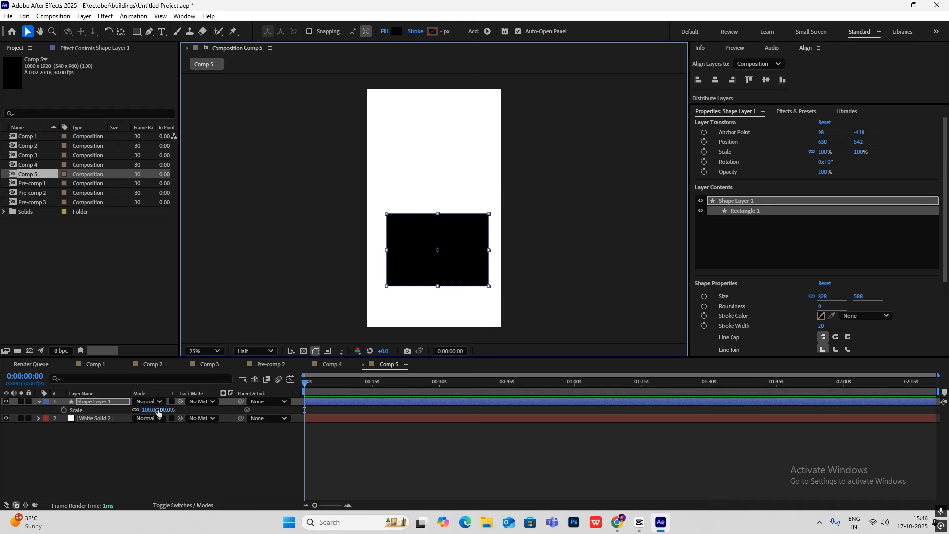
{"action": "left_click_drag", "start_coordinate": [149, 410], "coordinate": [170, 412]}
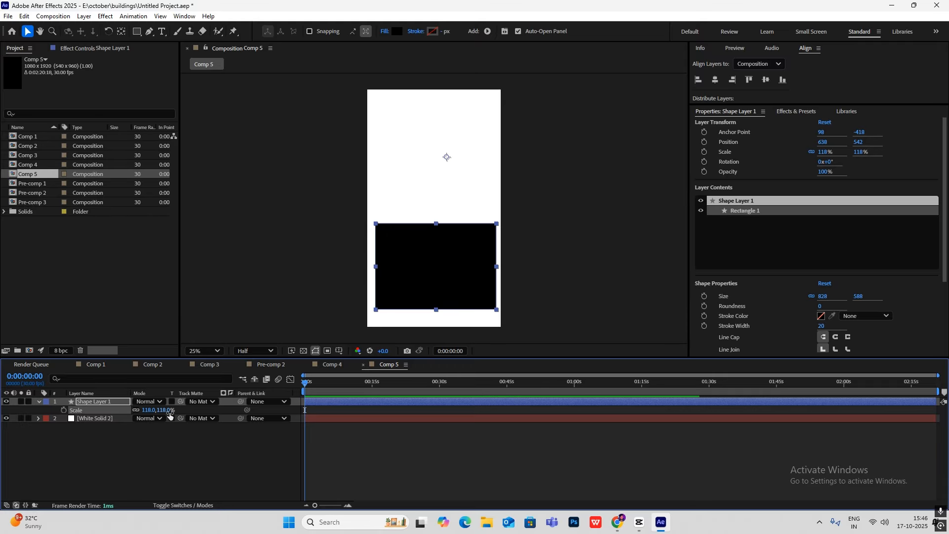
{"action": "key", "text": "ctrl+alt+Home"}
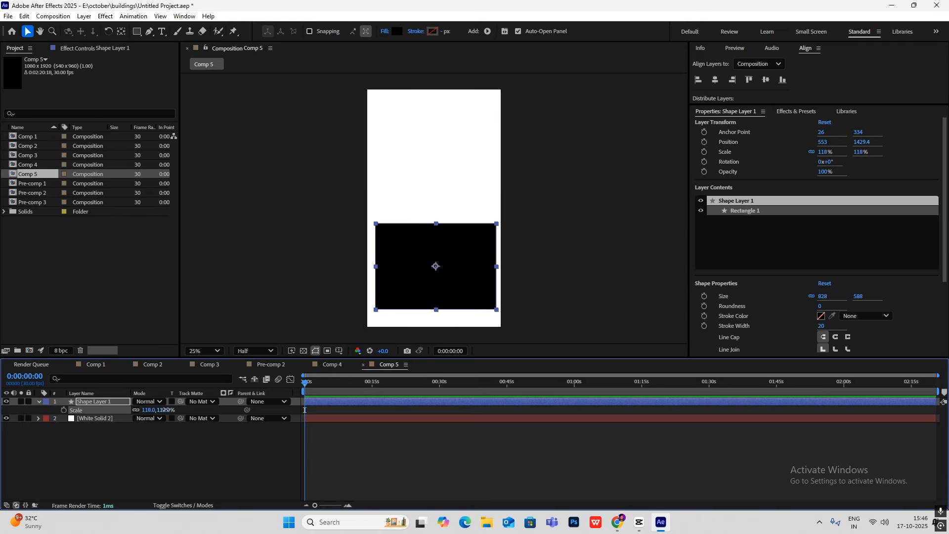
{"action": "left_click_drag", "start_coordinate": [165, 410], "coordinate": [159, 410]}
{"action": "key", "text": "s"}
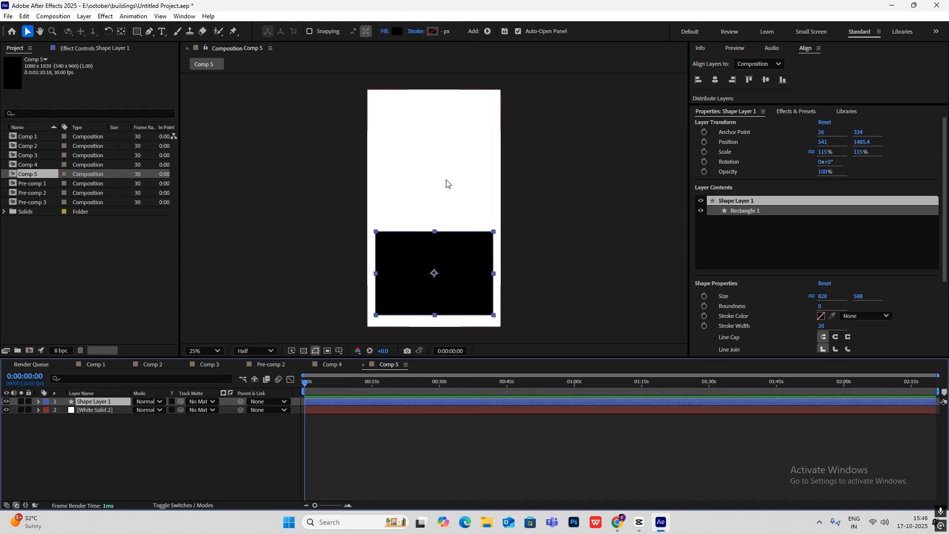
Step: Give the rectangle a solid color stroke
{"action": "left_click", "coordinate": [417, 31]}
{"action": "left_click", "coordinate": [440, 235]}
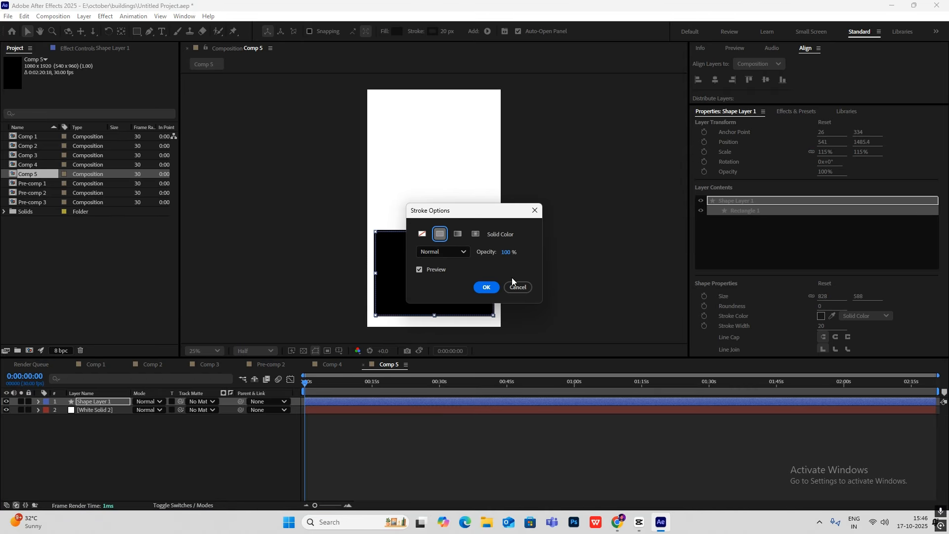
{"action": "left_click", "coordinate": [486, 288]}
Step: Change the rectangle's fill to dark green 173700
{"action": "left_click", "coordinate": [397, 32]}
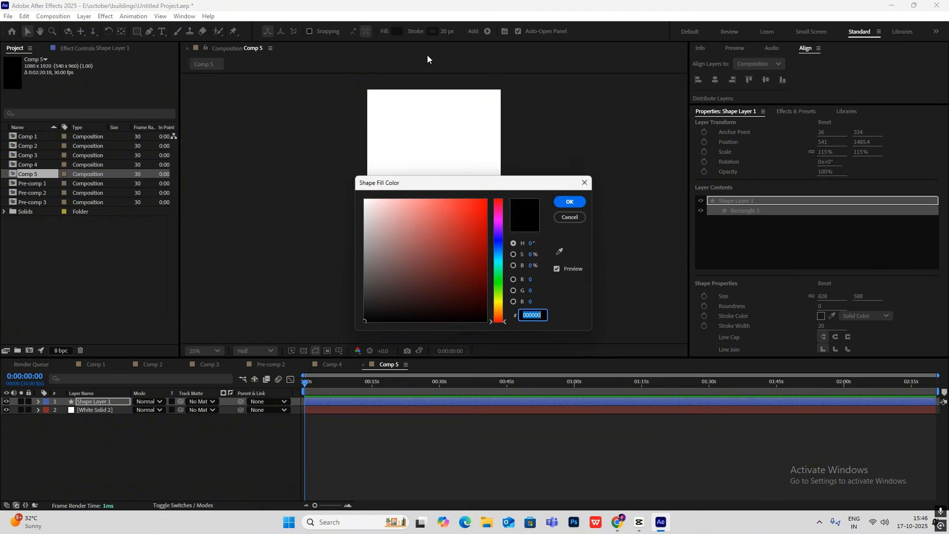
{"action": "left_click", "coordinate": [363, 210]}
{"action": "mouse_move", "coordinate": [395, 218]}
{"action": "left_mouse_down"}
{"action": "mouse_move", "coordinate": [538, 181]}
{"action": "mouse_move", "coordinate": [633, 331]}
{"action": "mouse_move", "coordinate": [630, 298]}
{"action": "left_mouse_up"}
{"action": "left_click", "coordinate": [500, 290]}
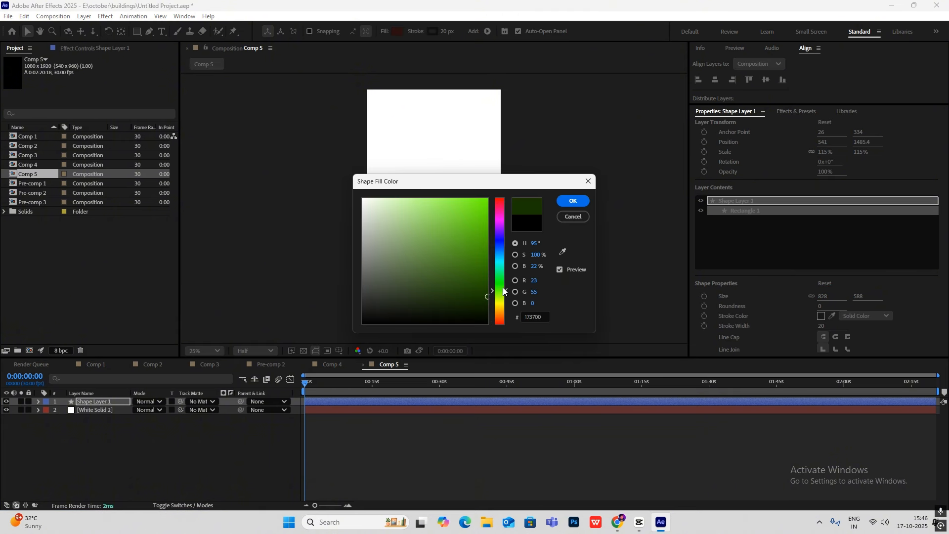
{"action": "left_click", "coordinate": [573, 200]}
{"action": "left_click", "coordinate": [430, 327]}
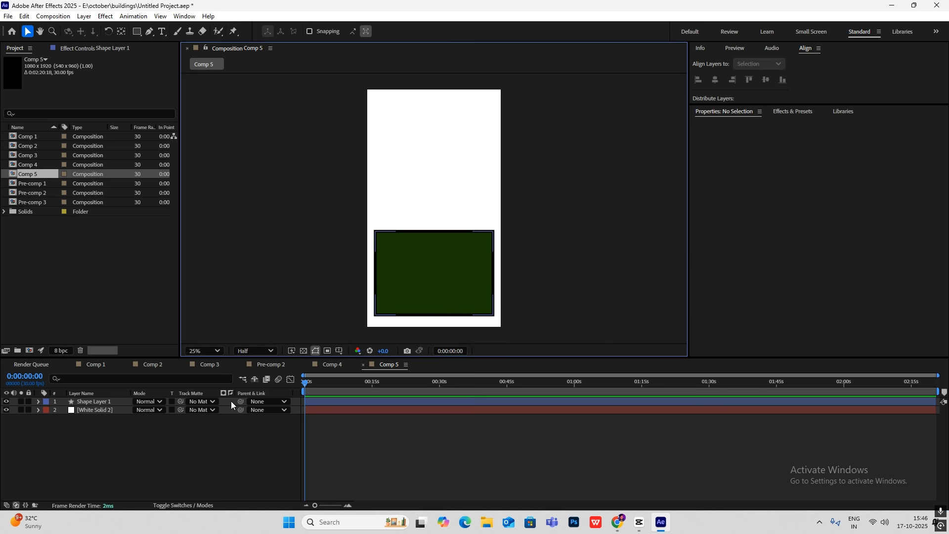
Step: Add a Gradient Fill to Rectangle 1 in the shape layer's contents
{"action": "left_click", "coordinate": [39, 401]}
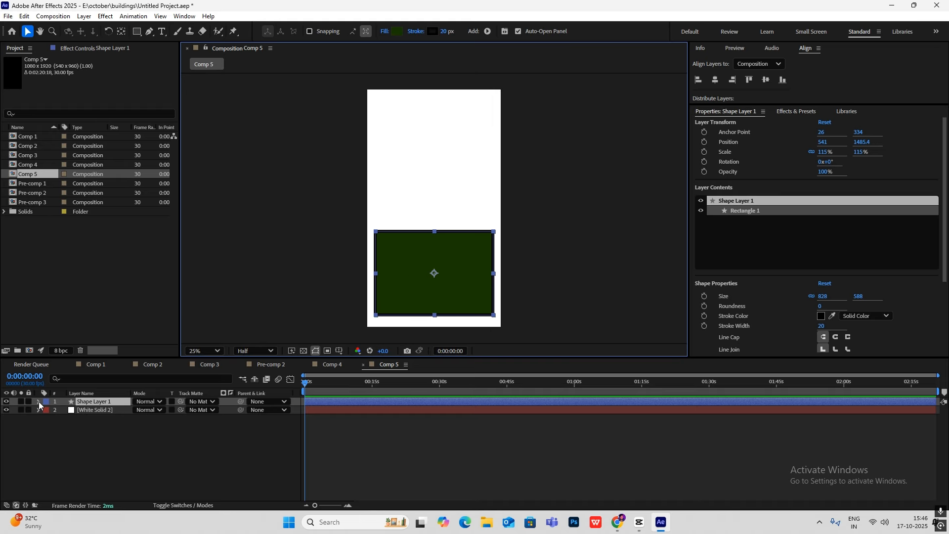
{"action": "left_click", "coordinate": [39, 402]}
{"action": "left_click", "coordinate": [47, 418]}
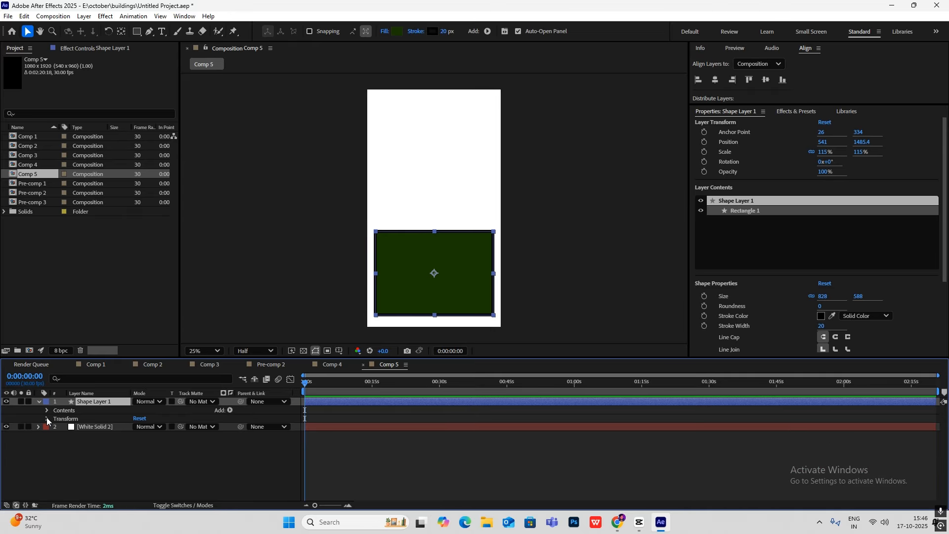
{"action": "left_click", "coordinate": [46, 418]}
{"action": "left_click", "coordinate": [47, 410]}
{"action": "left_click", "coordinate": [54, 418]}
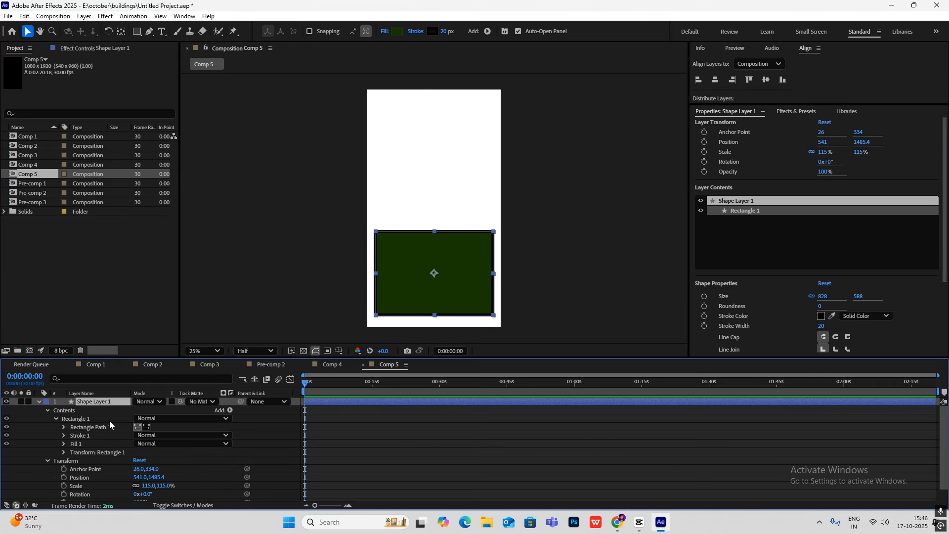
{"action": "left_click", "coordinate": [95, 418]}
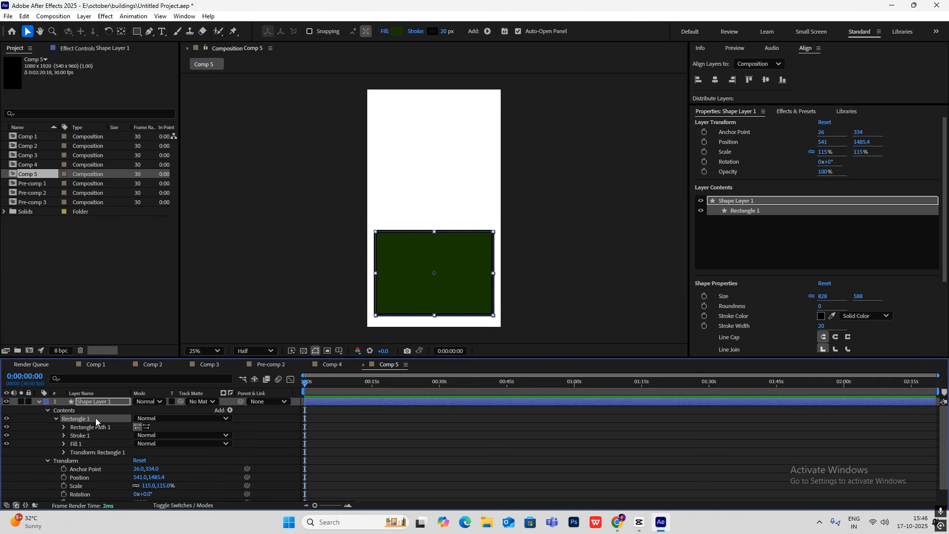
{"action": "left_click", "coordinate": [229, 410]}
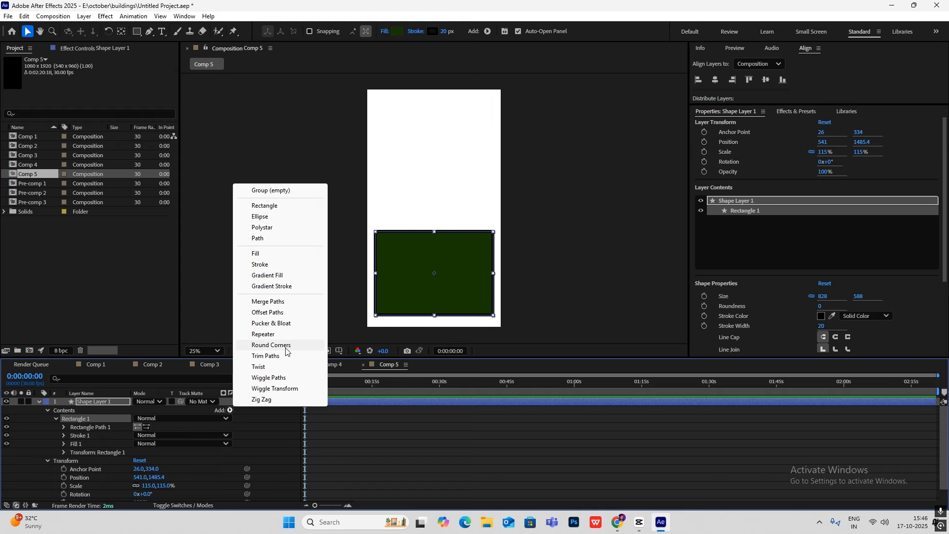
{"action": "left_click", "coordinate": [277, 276]}
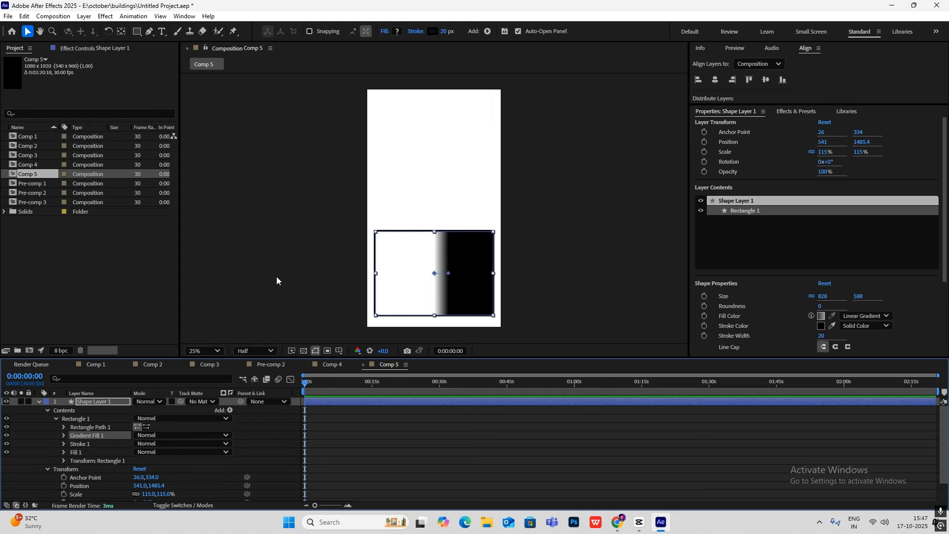
Step: Check the CapCut reference, then make the rectangle's gradient vertical, starting at about -3.5, -470 and ending at about -0.9, 254
{"action": "left_click", "coordinate": [643, 523]}
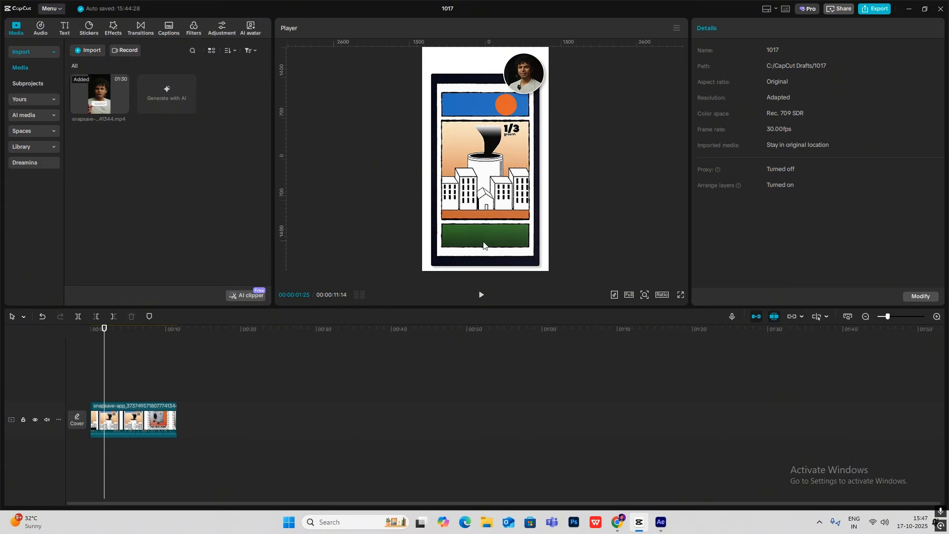
{"action": "left_click", "coordinate": [639, 525]}
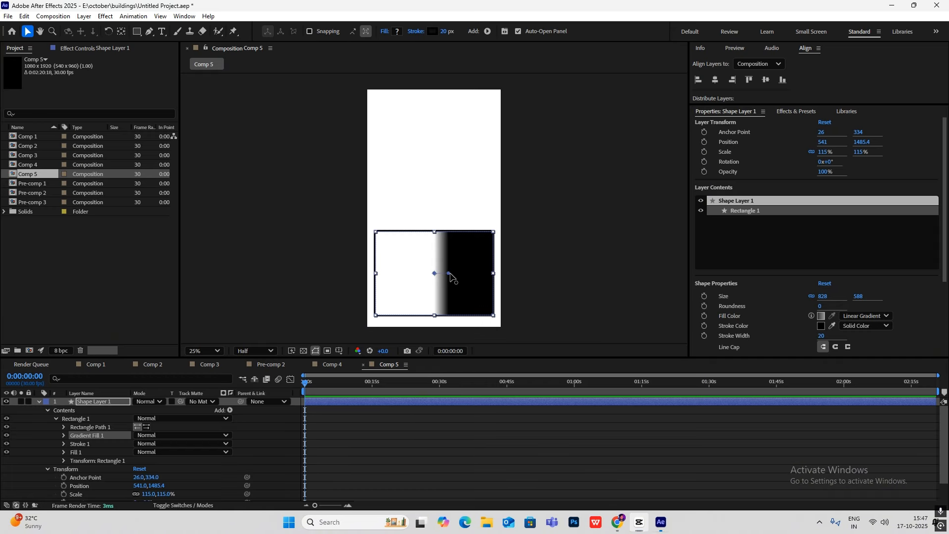
{"action": "left_click_drag", "start_coordinate": [450, 274], "coordinate": [434, 207]}
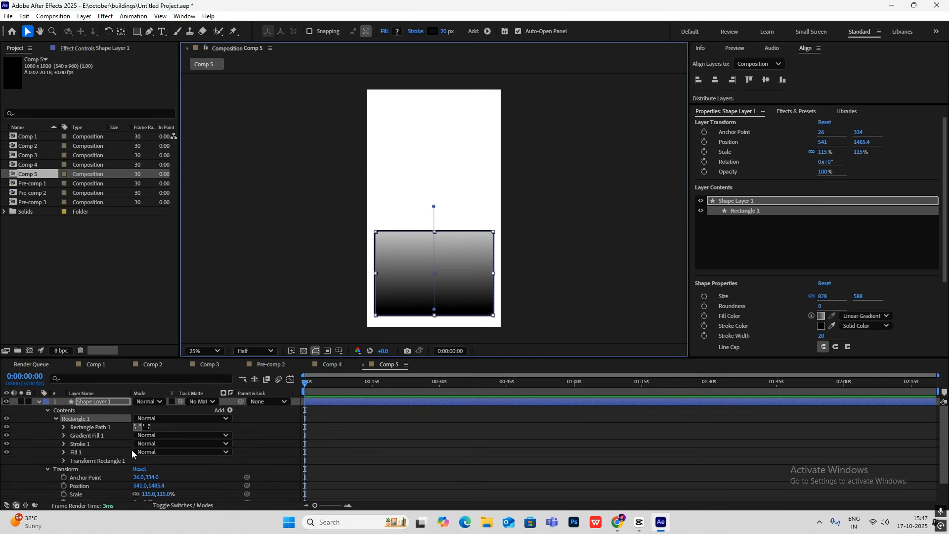
Step: Set the end color of the rectangle's gradient to dark green 0A4400, keeping the start color white
{"action": "scroll", "coordinate": [126, 458], "scroll_direction": "down", "scroll_amount": 2}
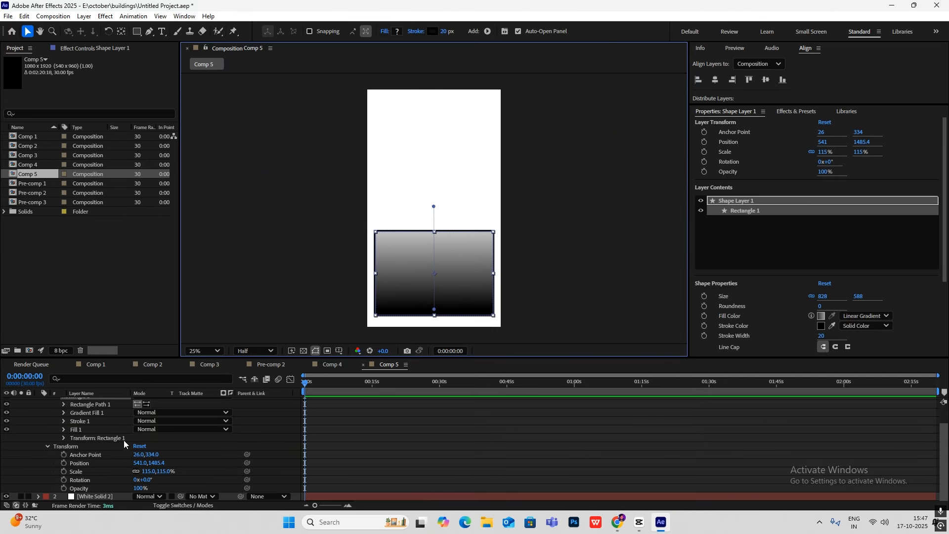
{"action": "left_click", "coordinate": [63, 413]}
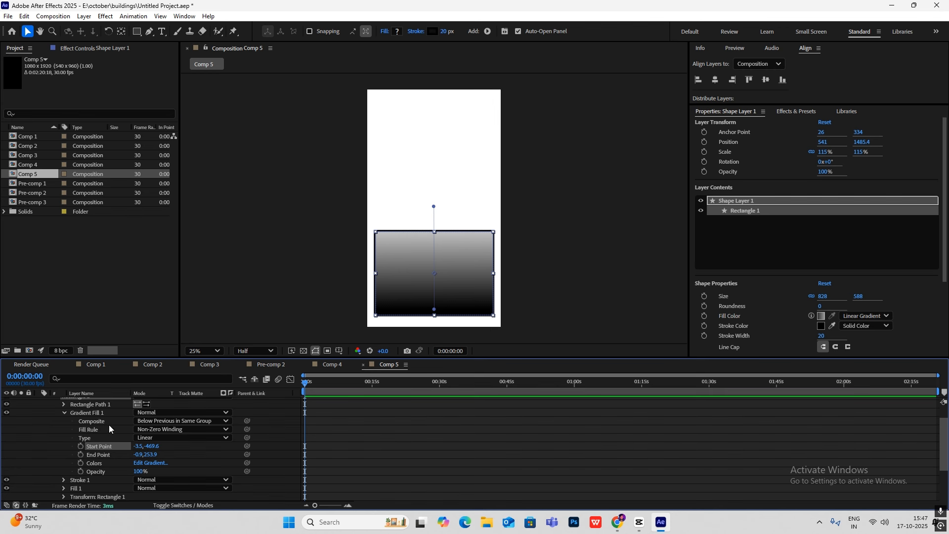
{"action": "scroll", "coordinate": [150, 442], "scroll_direction": "down", "scroll_amount": 3}
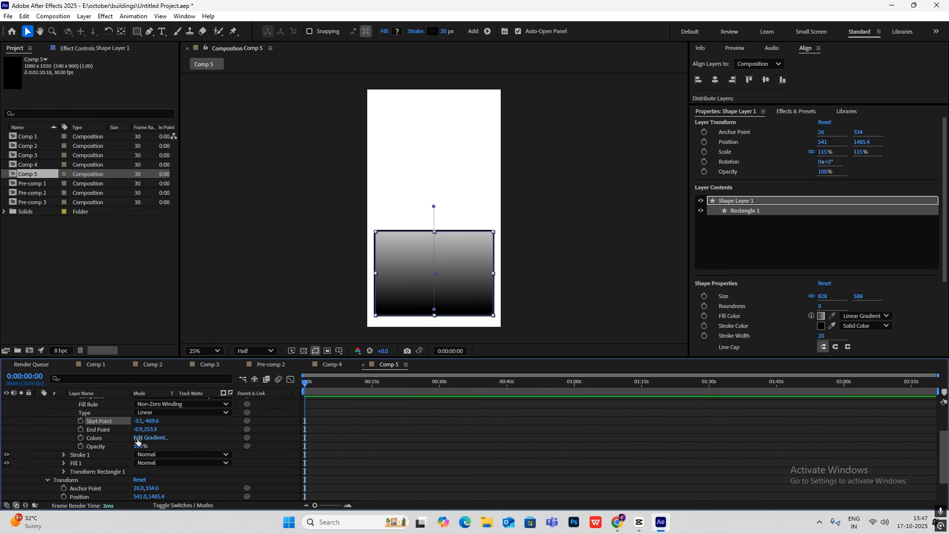
{"action": "left_click", "coordinate": [153, 438]}
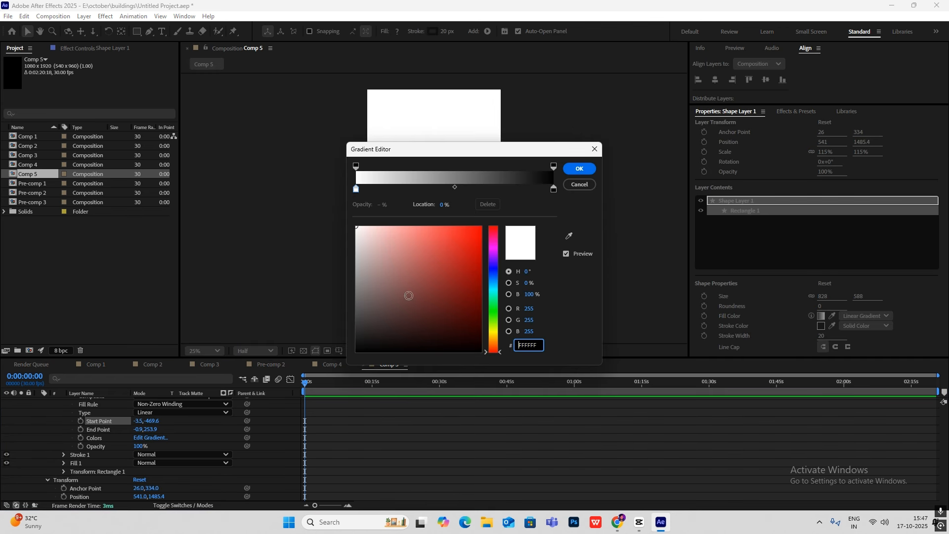
{"action": "left_click_drag", "start_coordinate": [507, 151], "coordinate": [204, 112]}
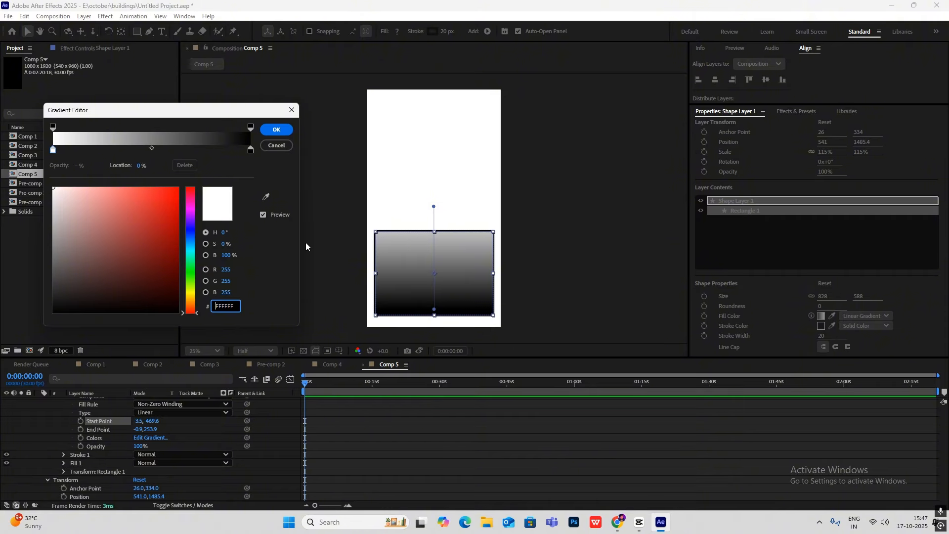
{"action": "left_click", "coordinate": [251, 149]}
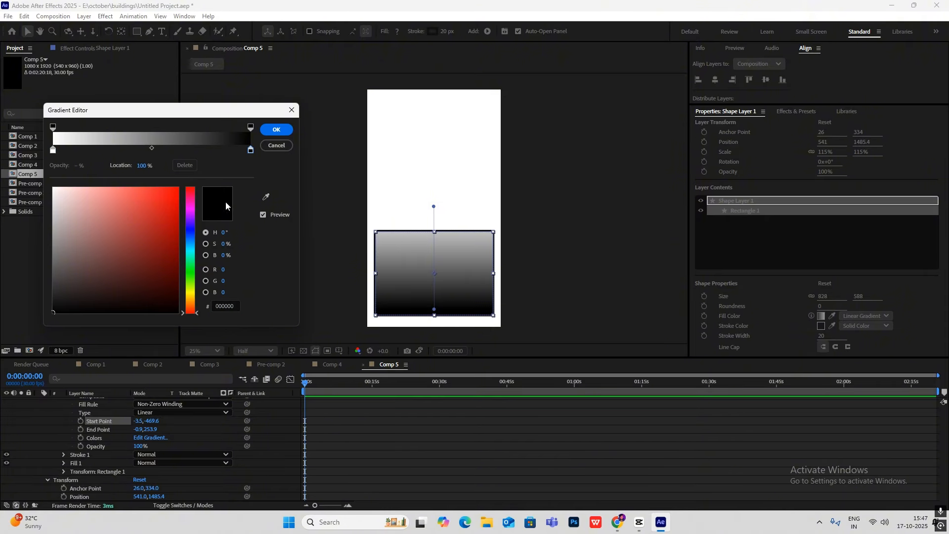
{"action": "left_click", "coordinate": [187, 272]}
{"action": "left_click_drag", "start_coordinate": [176, 261], "coordinate": [179, 279]}
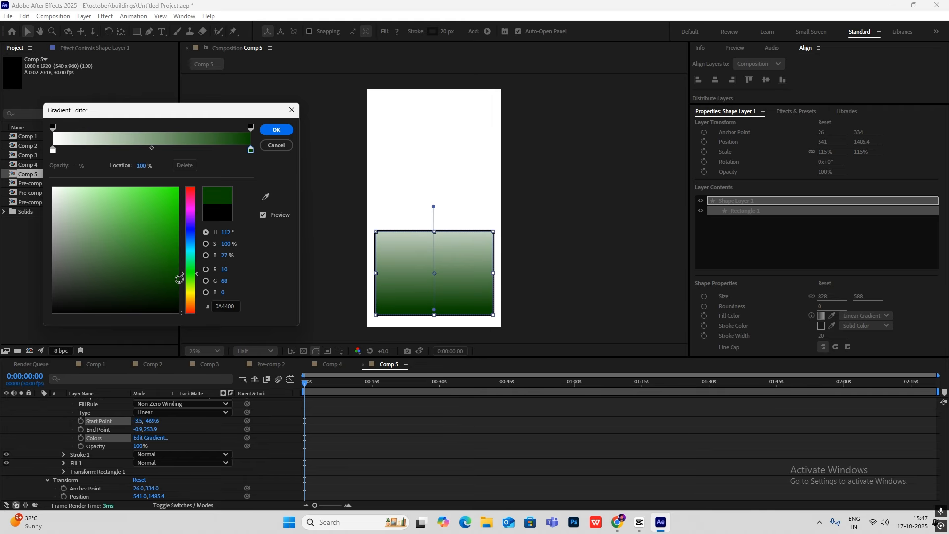
{"action": "left_click", "coordinate": [276, 130]}
{"action": "left_click", "coordinate": [379, 158]}
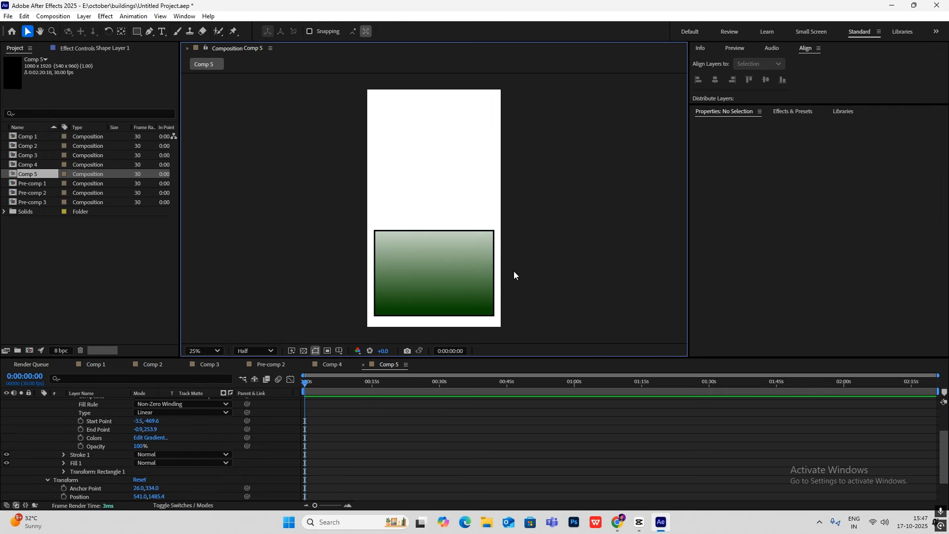
Step: Move the gradient's start point farther above the rectangle, to about -3.5, -567
{"action": "scroll", "coordinate": [96, 419], "scroll_direction": "up", "scroll_amount": 3}
{"action": "left_click", "coordinate": [92, 435]}
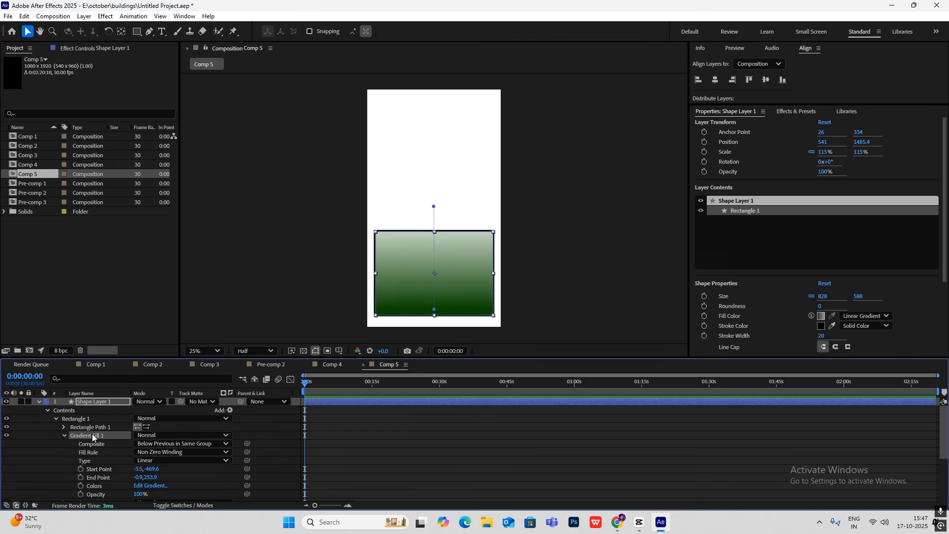
{"action": "mouse_move", "coordinate": [432, 210]}
{"action": "left_mouse_down"}
{"action": "mouse_move", "coordinate": [434, 183]}
{"action": "mouse_move", "coordinate": [434, 193]}
{"action": "left_mouse_up"}
{"action": "left_click", "coordinate": [530, 216]}
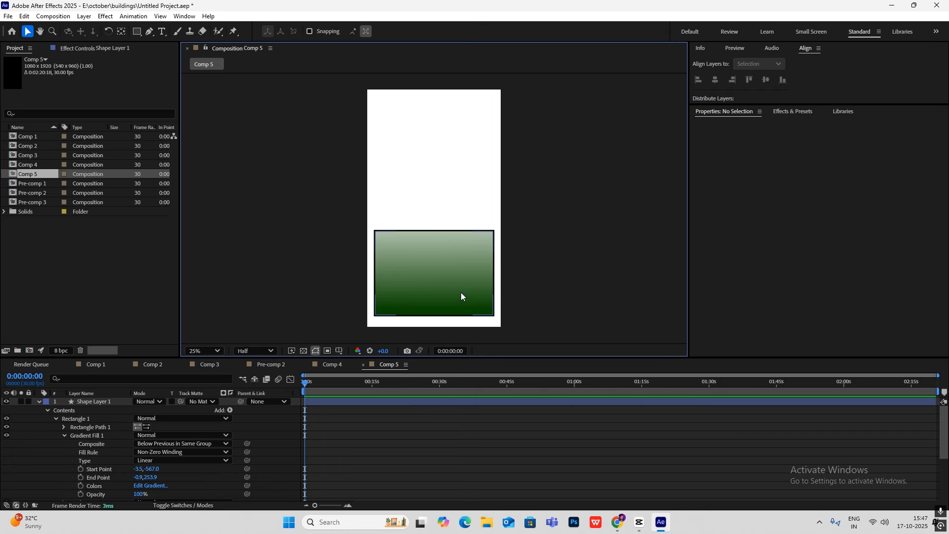
Step: Duplicate the green gradient panel layer and place the copy directly above the original, at about 541, 761
{"action": "left_click", "coordinate": [40, 401]}
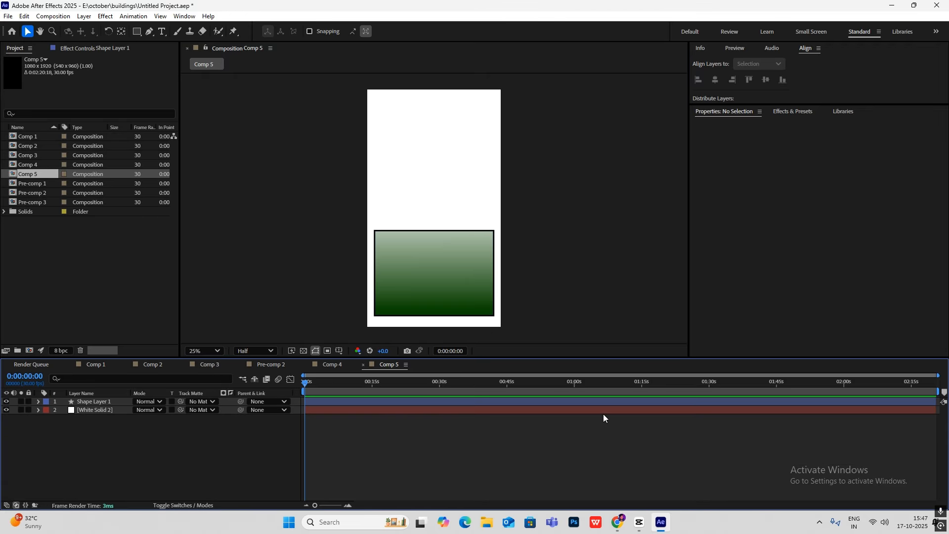
{"action": "left_click", "coordinate": [96, 401]}
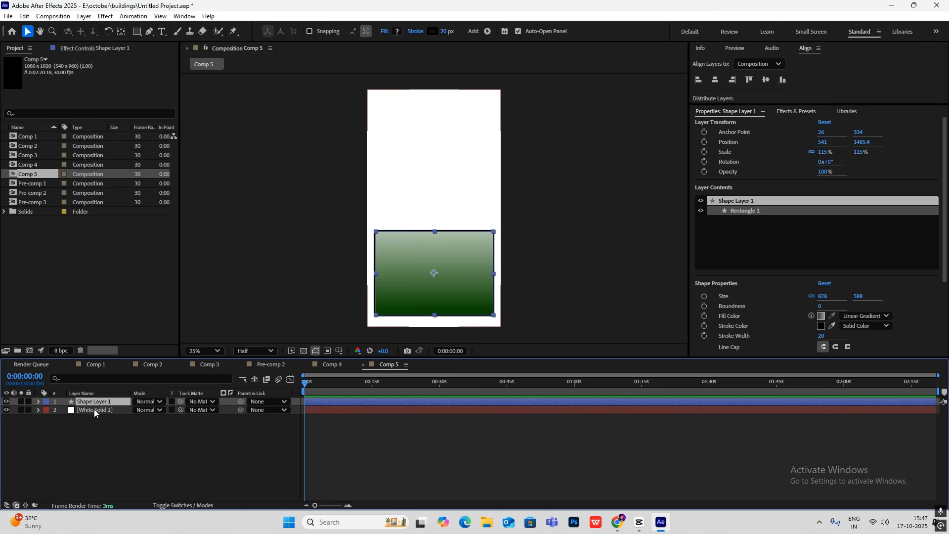
{"action": "key", "text": "ctrl+d"}
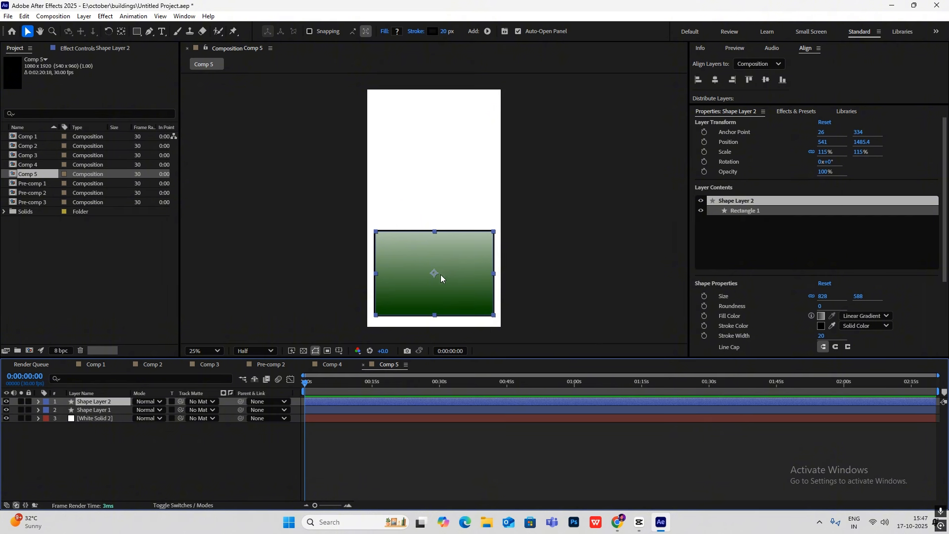
{"action": "left_click_drag", "start_coordinate": [435, 274], "coordinate": [433, 185]}
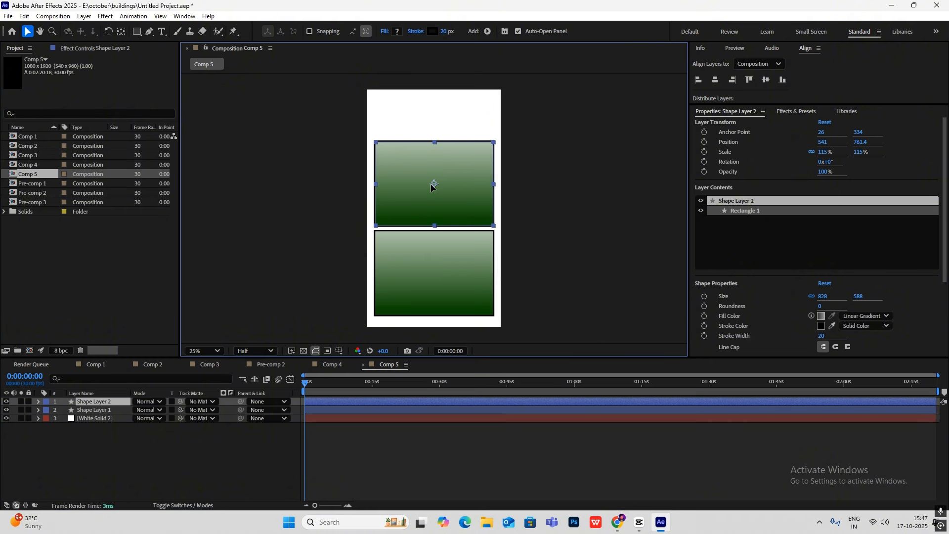
{"action": "left_click", "coordinate": [582, 206]}
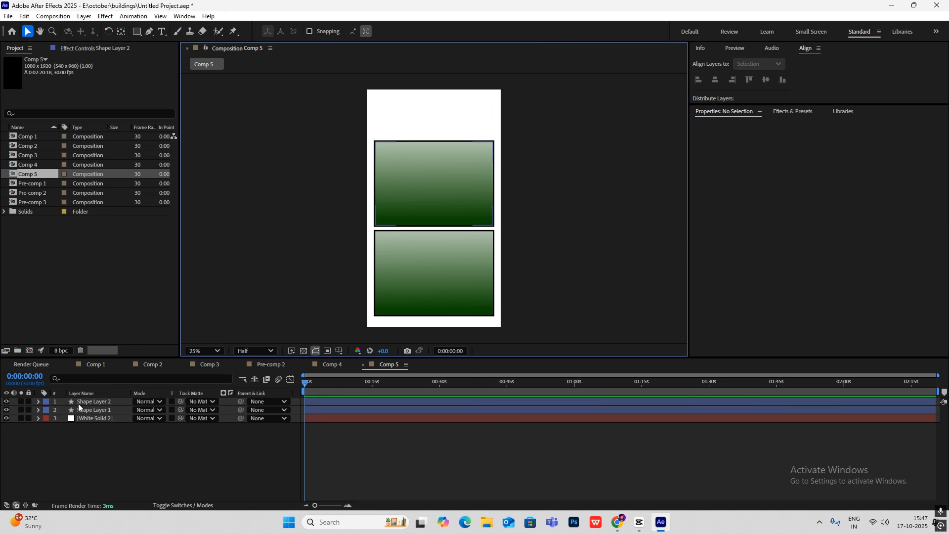
Step: Rename the lower panel's layer "green bg" and the upper panel's layer "orange bg"
{"action": "left_click", "coordinate": [91, 410]}
{"action": "key", "text": "Return"}
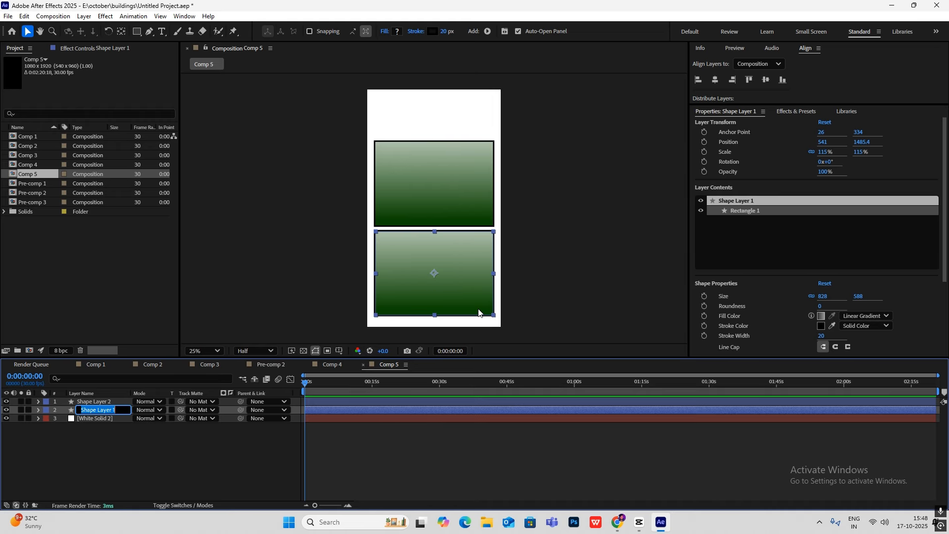
{"action": "type", "text": "green bg"}
{"action": "left_click", "coordinate": [93, 426]}
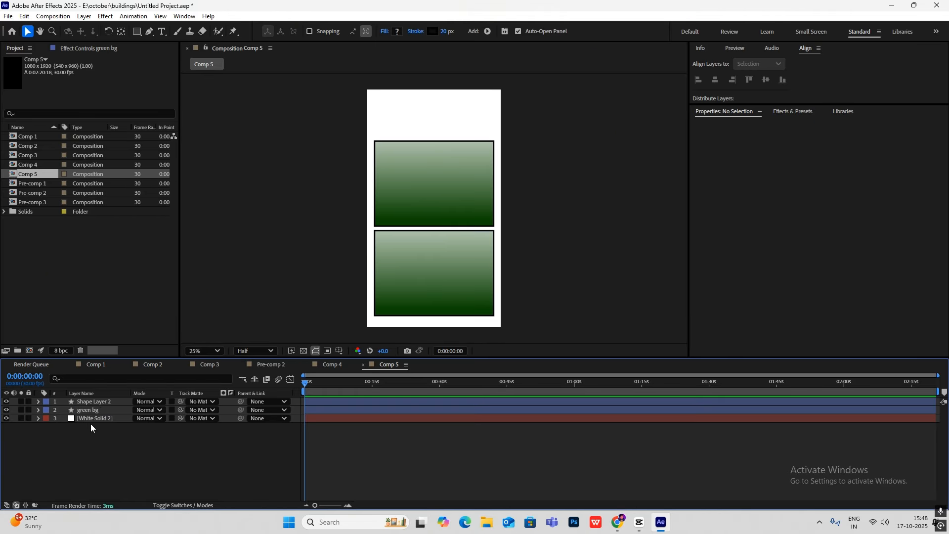
{"action": "left_click", "coordinate": [97, 402]}
{"action": "key", "text": "Return"}
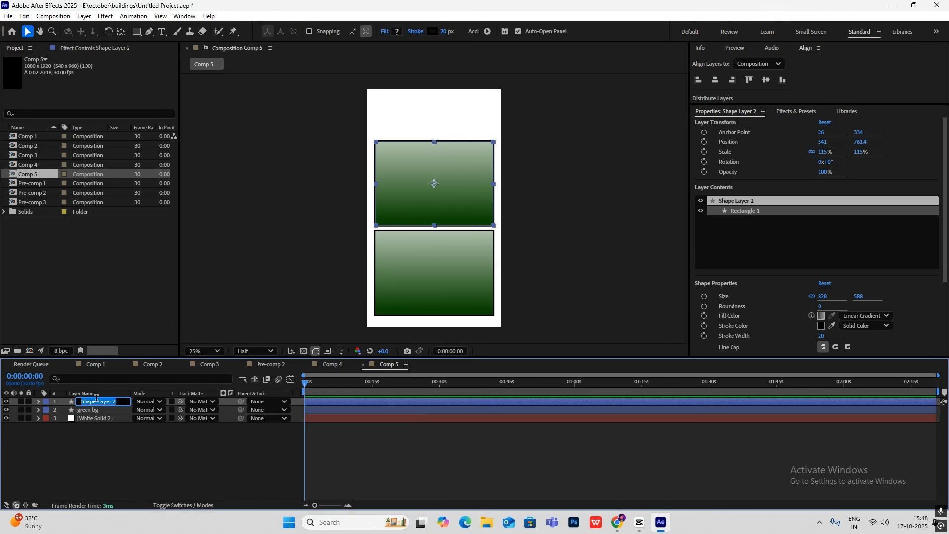
{"action": "type", "text": "orange bg"}
{"action": "key", "text": "Return"}
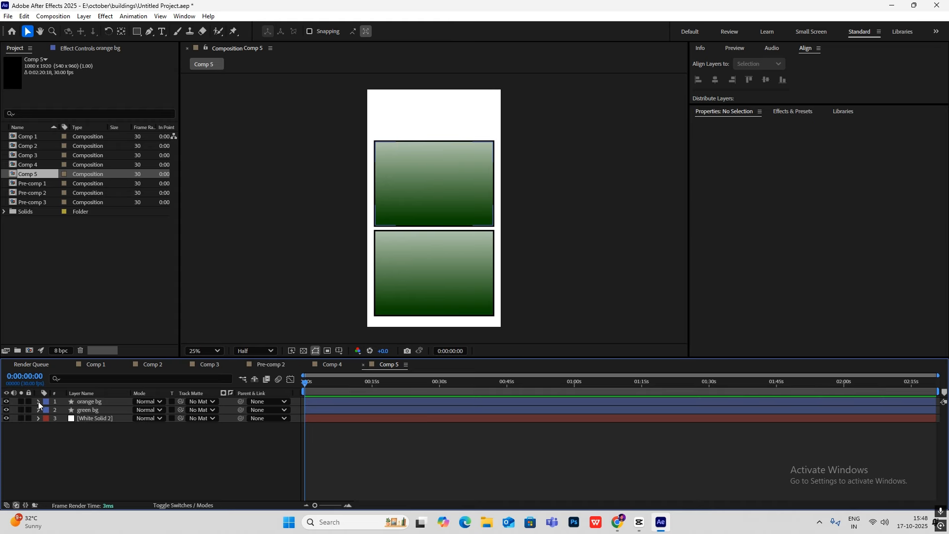
Step: Set the end color of the orange bg layer's Gradient Fill to orange FF730C, keeping the start color white
{"action": "left_click", "coordinate": [38, 401]}
{"action": "left_click", "coordinate": [46, 410]}
{"action": "left_click", "coordinate": [55, 419]}
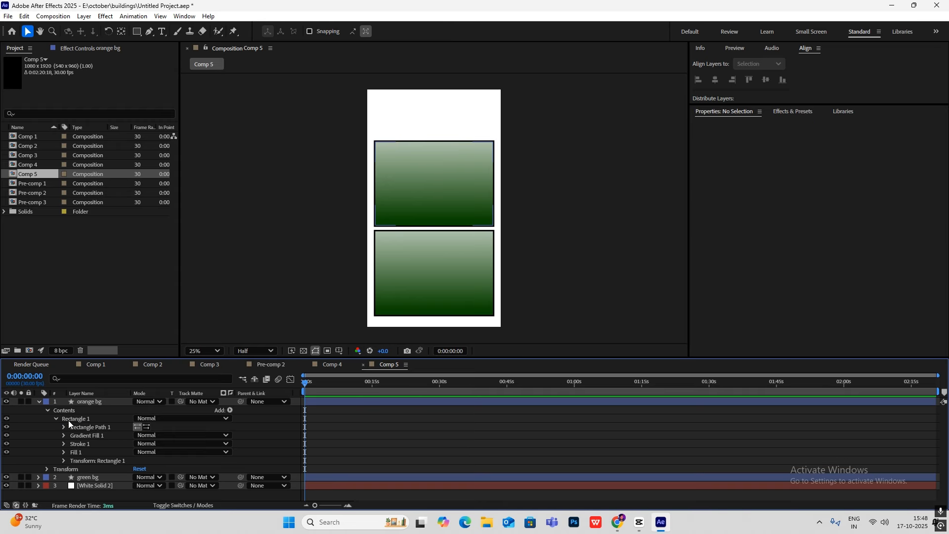
{"action": "left_click", "coordinate": [63, 436]}
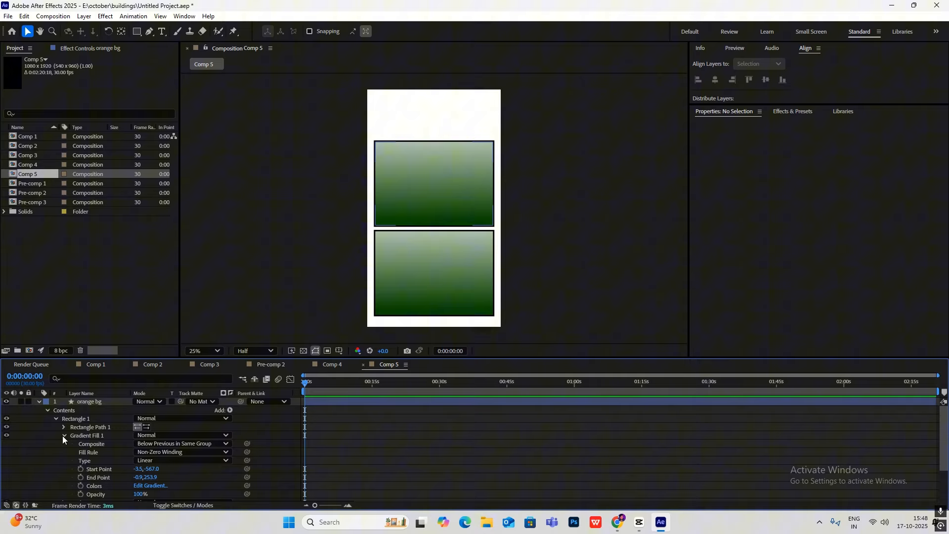
{"action": "scroll", "coordinate": [123, 447], "scroll_direction": "down", "scroll_amount": 1}
{"action": "left_click", "coordinate": [150, 461]}
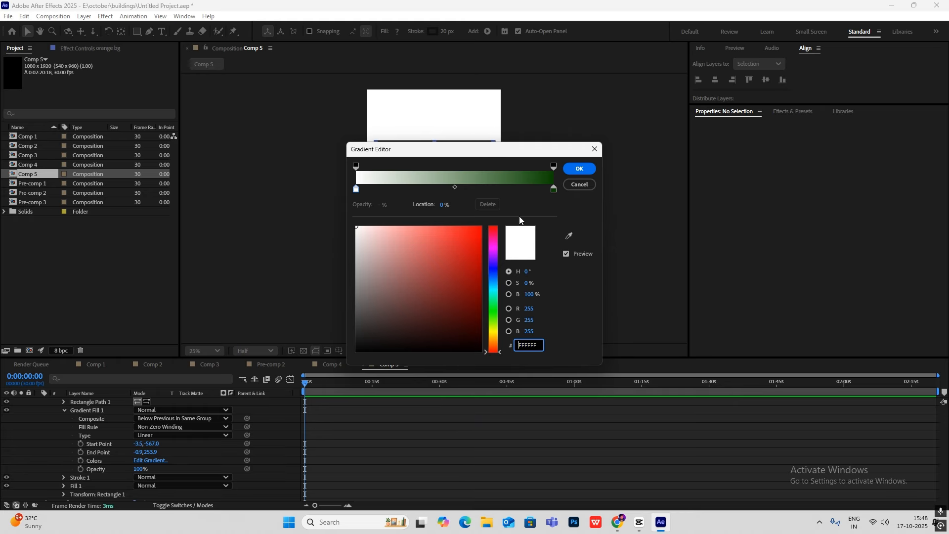
{"action": "left_click", "coordinate": [554, 190]}
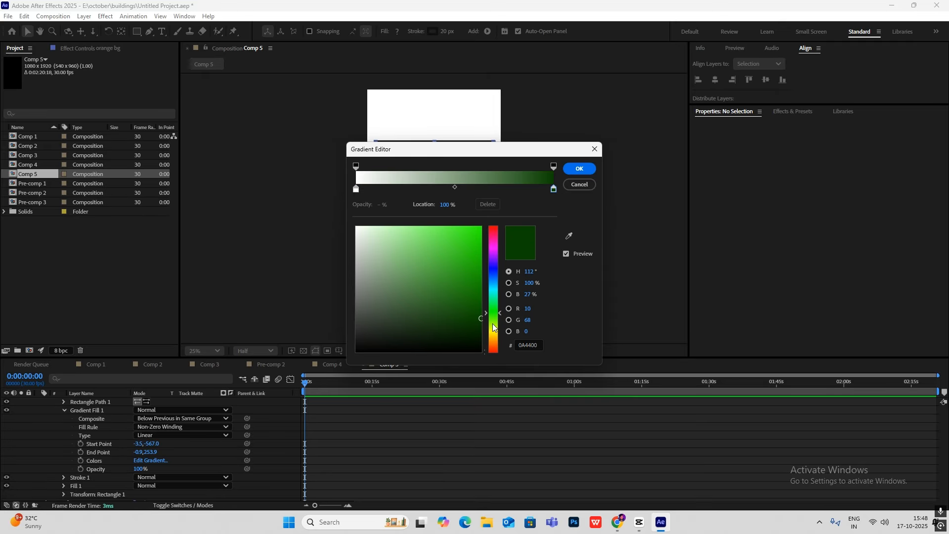
{"action": "left_click_drag", "start_coordinate": [493, 326], "coordinate": [497, 344]}
{"action": "left_click_drag", "start_coordinate": [477, 231], "coordinate": [476, 227]}
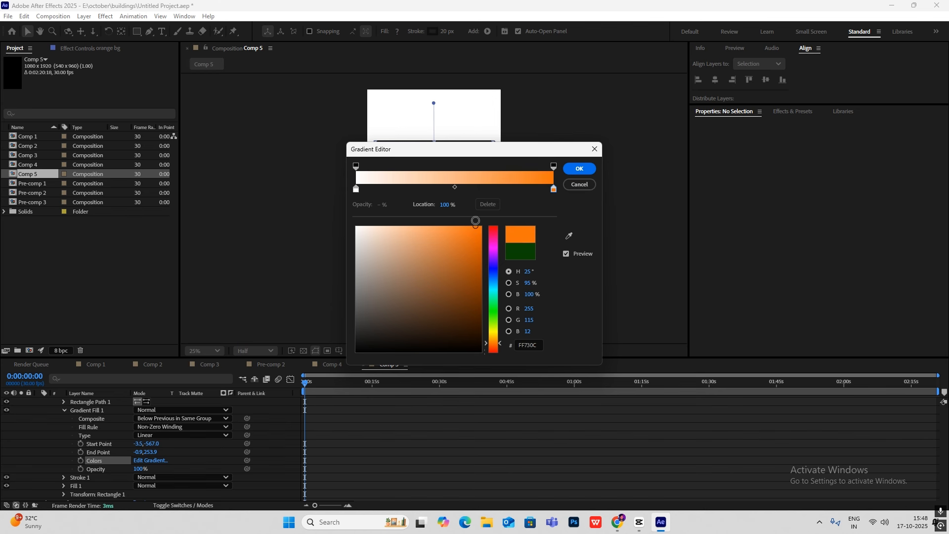
{"action": "left_click", "coordinate": [573, 170]}
{"action": "left_click", "coordinate": [452, 438]}
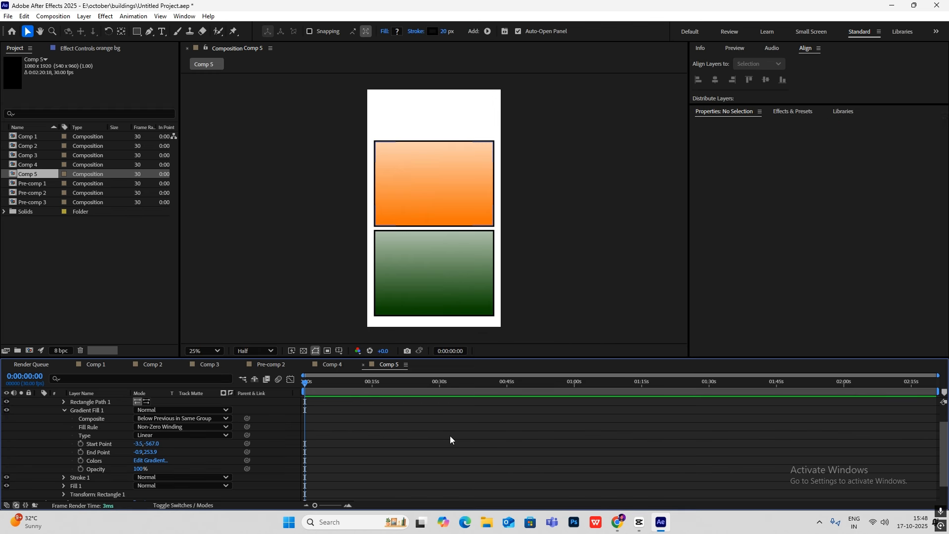
{"action": "key", "text": "u"}
Step: Duplicate the orange bg layer, name the copy "bluebg 2", and move it up to about 541, 345, overlapping the orange panel
{"action": "left_click", "coordinate": [115, 402]}
{"action": "key", "text": "ctrl+d"}
{"action": "key", "text": "Return"}
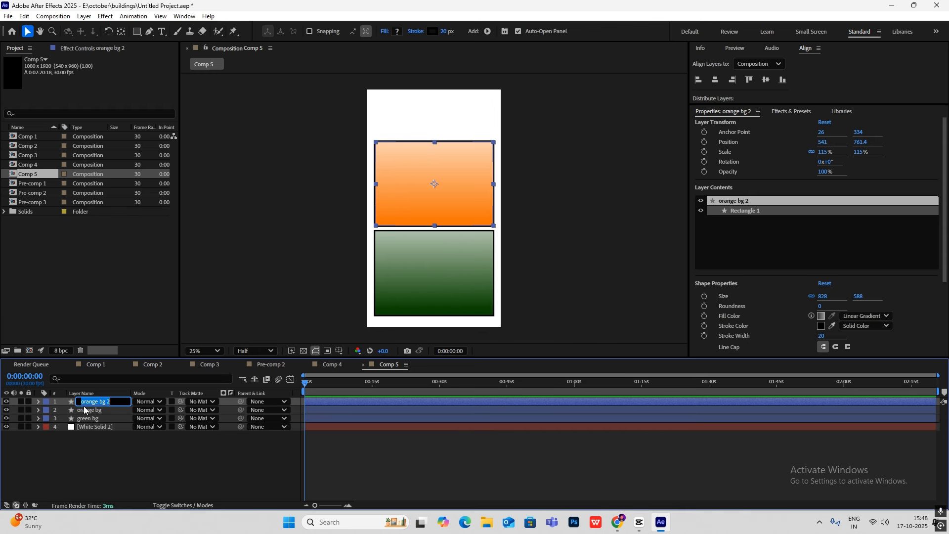
{"action": "left_click_drag", "start_coordinate": [98, 402], "coordinate": [49, 402]}
{"action": "type", "text": "blue"}
{"action": "key", "text": "Return"}
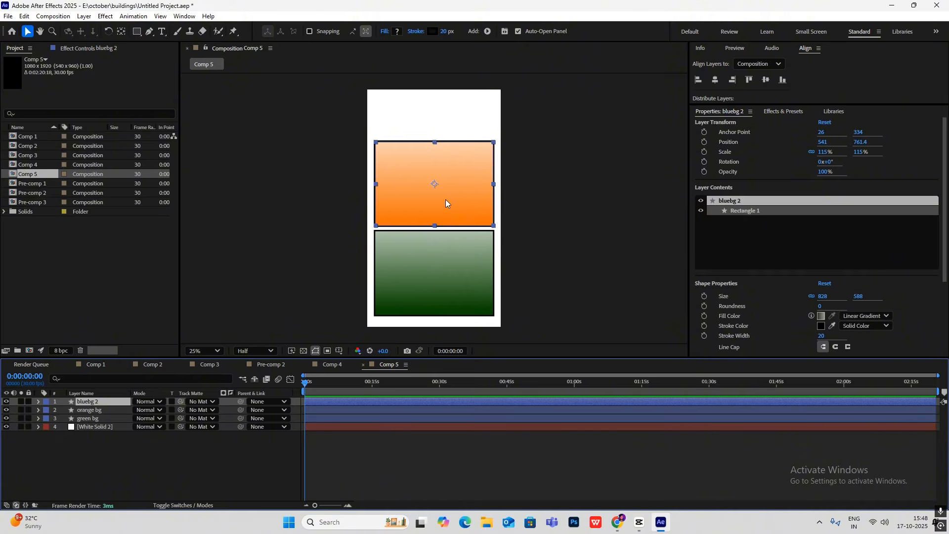
{"action": "left_click_drag", "start_coordinate": [446, 200], "coordinate": [442, 153]}
Step: Set the start color of the bluebg 2 layer's Gradient Fill to cyan 00FFF6
{"action": "left_click", "coordinate": [39, 402]}
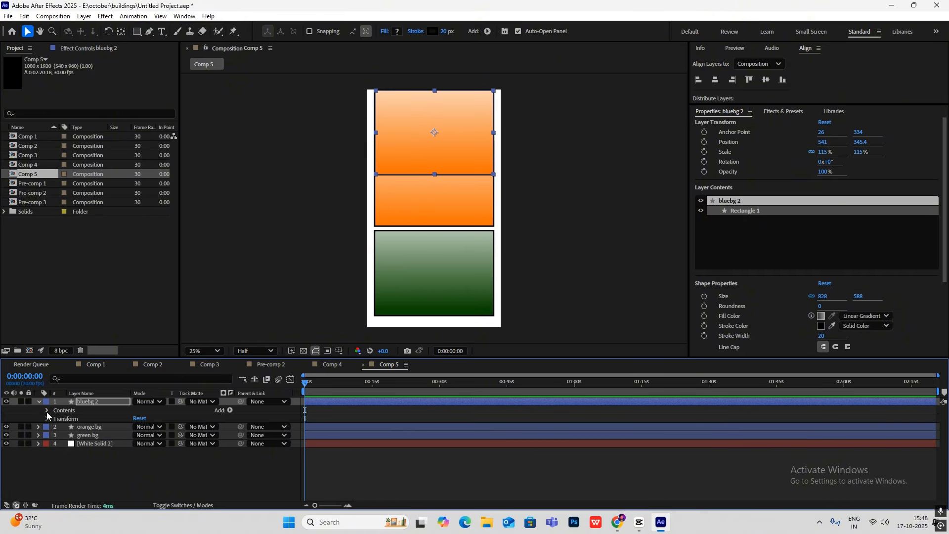
{"action": "left_click", "coordinate": [47, 411]}
{"action": "left_click", "coordinate": [55, 419]}
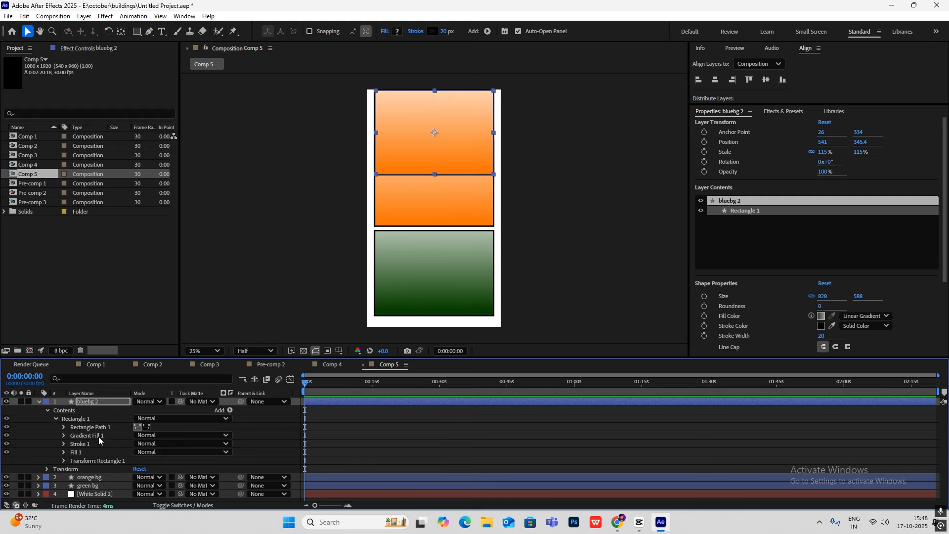
{"action": "left_click", "coordinate": [65, 435]}
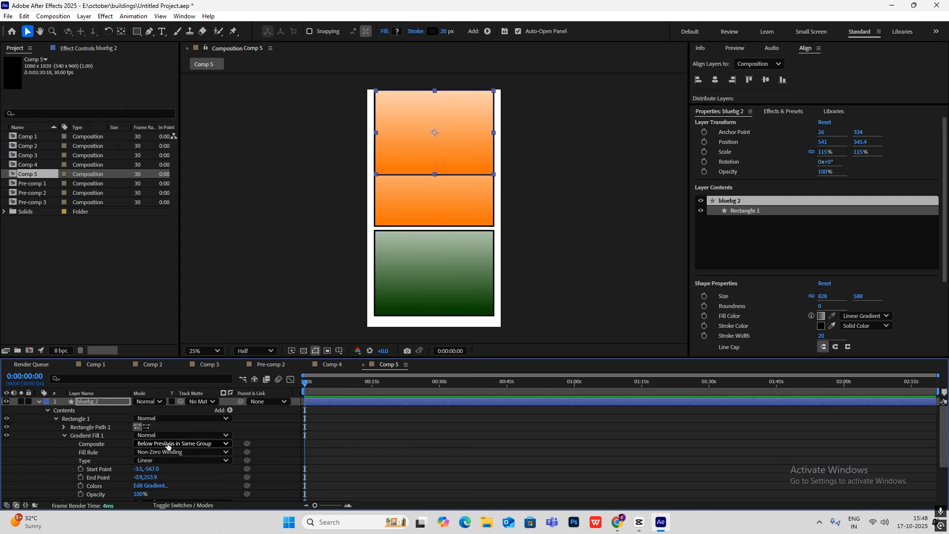
{"action": "scroll", "coordinate": [170, 443], "scroll_direction": "down", "scroll_amount": 3}
{"action": "left_click", "coordinate": [152, 435]}
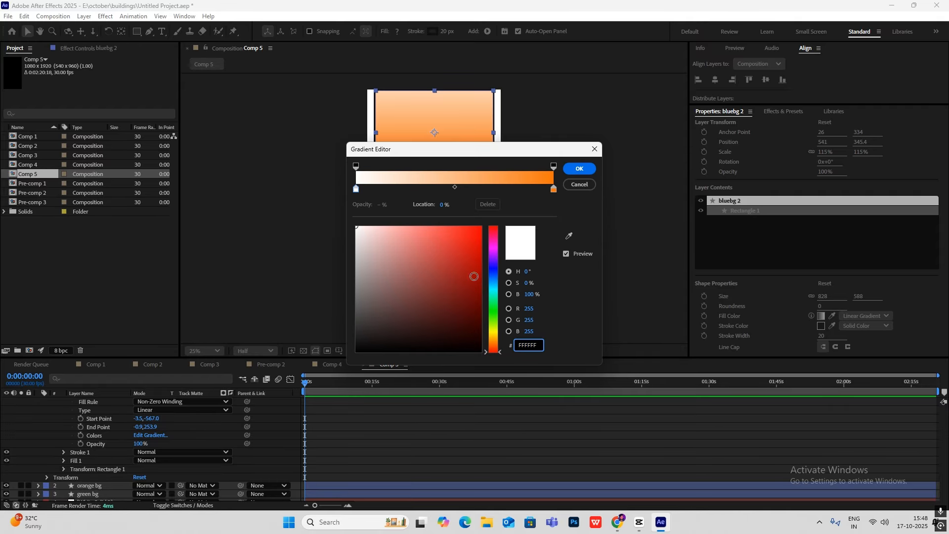
{"action": "left_click", "coordinate": [495, 291]}
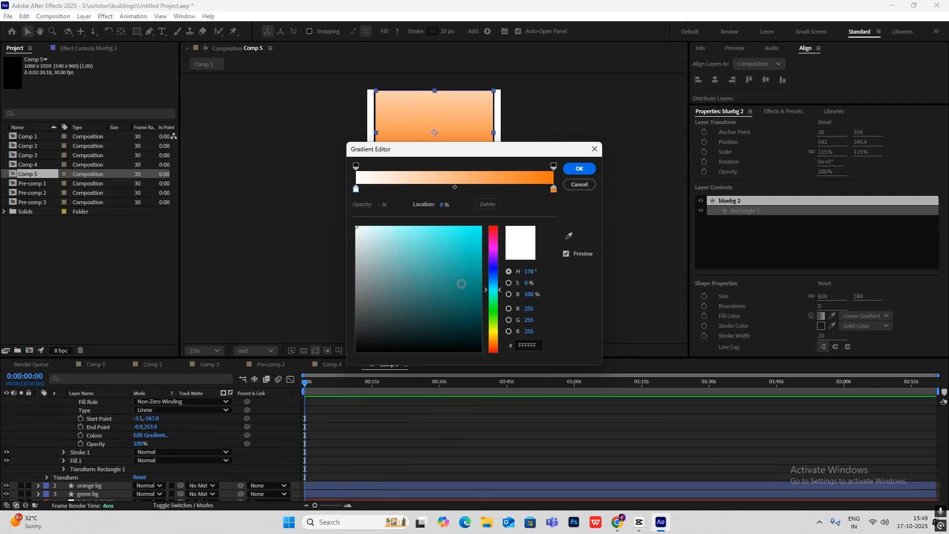
{"action": "mouse_move", "coordinate": [461, 284]}
{"action": "left_mouse_down"}
{"action": "mouse_move", "coordinate": [477, 242]}
{"action": "mouse_move", "coordinate": [519, 204]}
{"action": "left_mouse_up"}
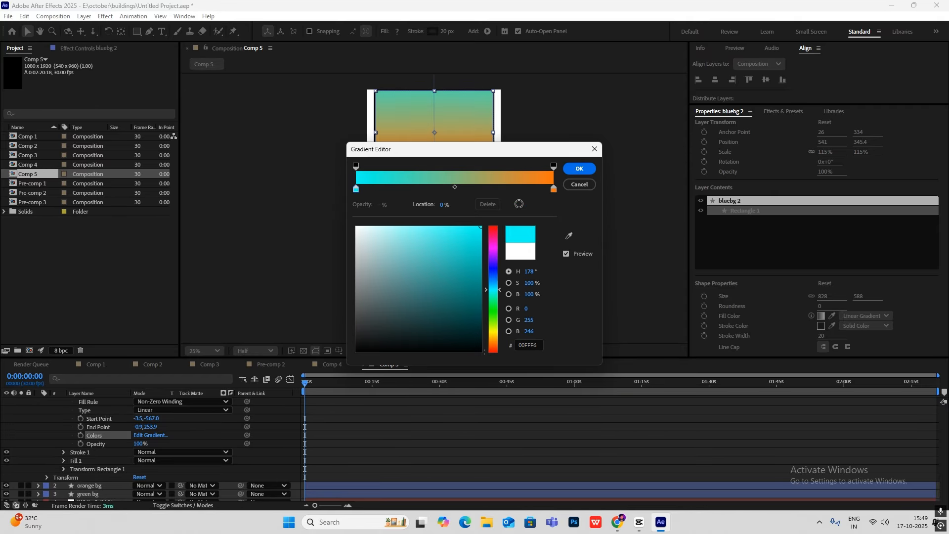
Step: Set the end color of the bluebg 2 gradient to dark blue 0080A5 and apply the gradient
{"action": "left_click", "coordinate": [554, 189]}
{"action": "left_click", "coordinate": [496, 285]}
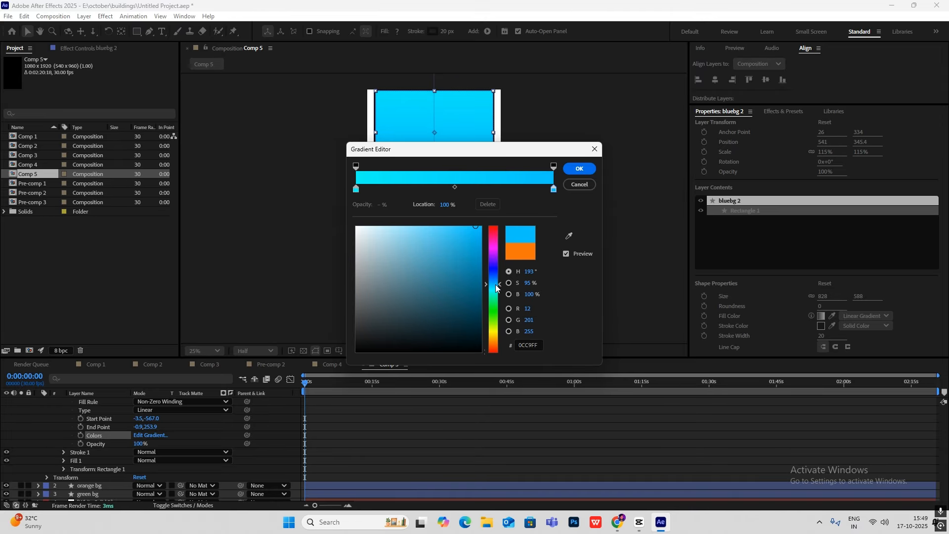
{"action": "left_click_drag", "start_coordinate": [479, 237], "coordinate": [483, 270]}
{"action": "left_click", "coordinate": [588, 169]}
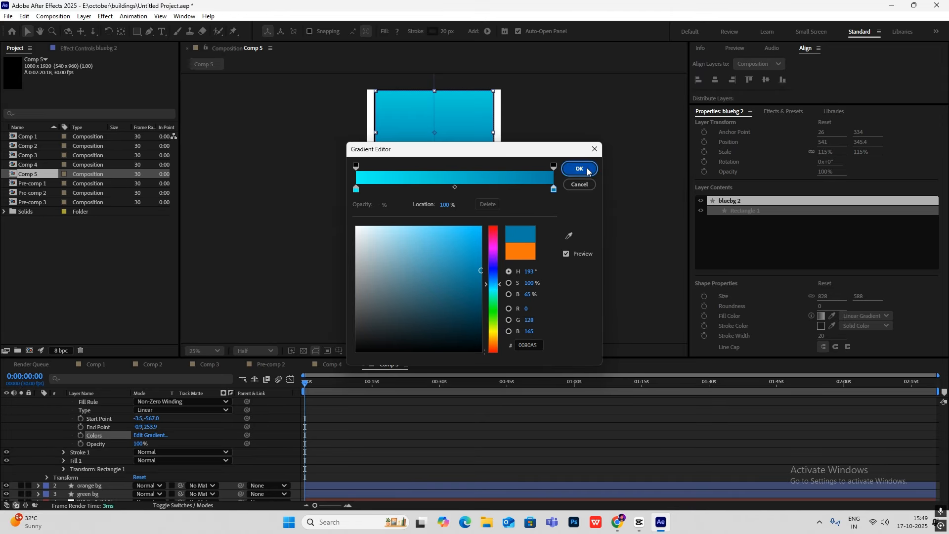
Step: Check the CapCut reference, then draw a circle about 312 px across on the blue panel as a new layer with its anchor point centered
{"action": "key", "text": "alt+Tab"}
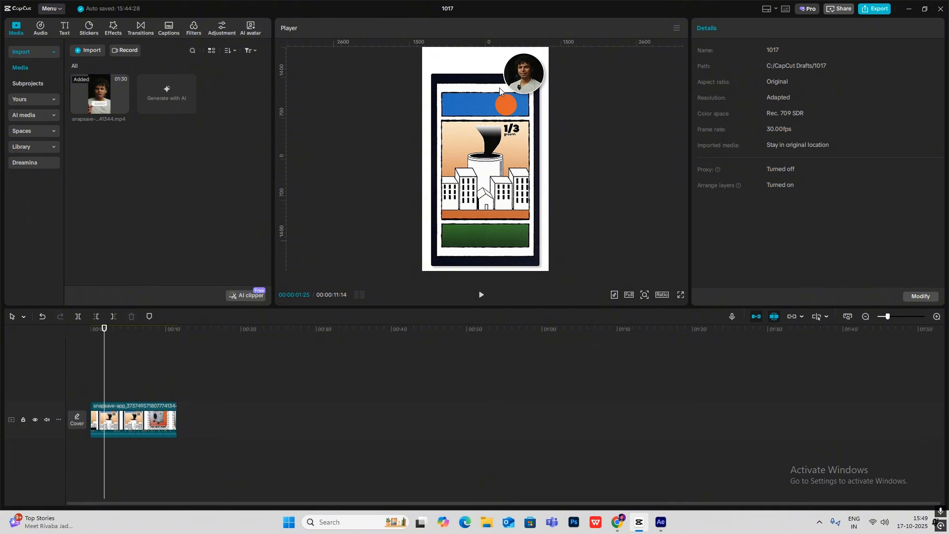
{"action": "left_click", "coordinate": [638, 524]}
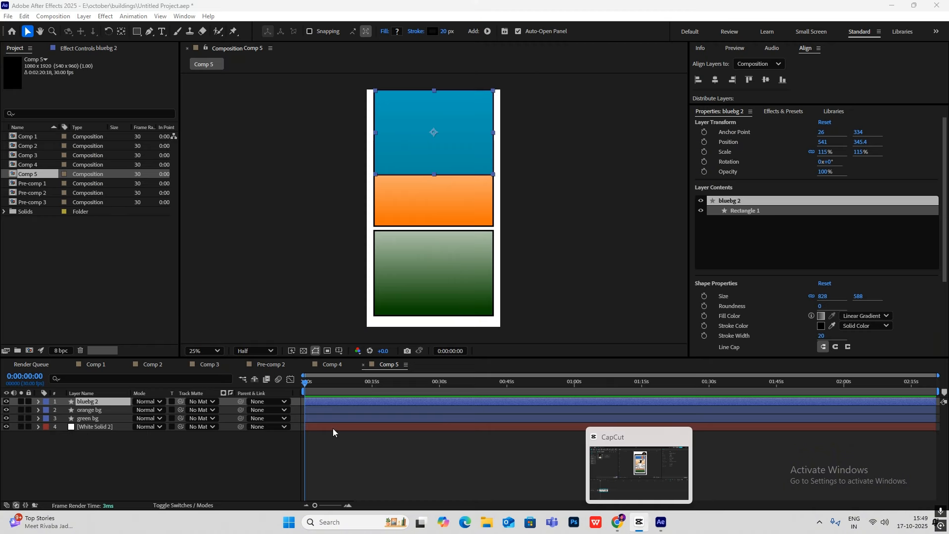
{"action": "left_click", "coordinate": [199, 469]}
{"action": "left_click", "coordinate": [140, 36]}
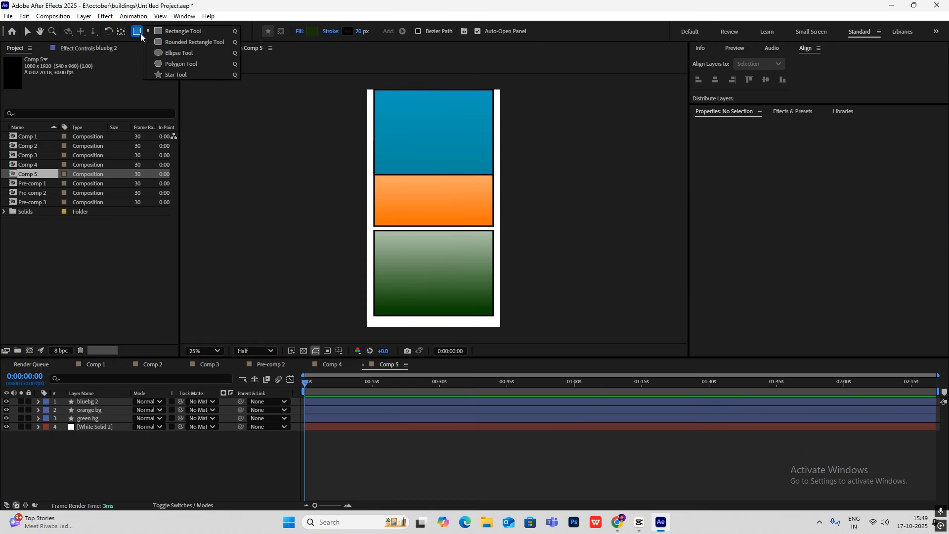
{"action": "left_click", "coordinate": [176, 55]}
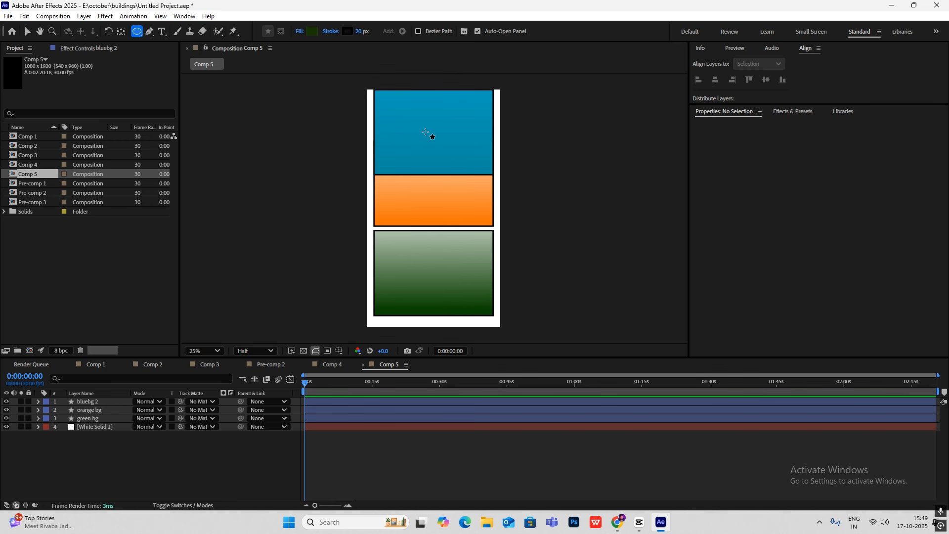
{"action": "left_click_drag", "start_coordinate": [422, 129], "coordinate": [458, 167]}
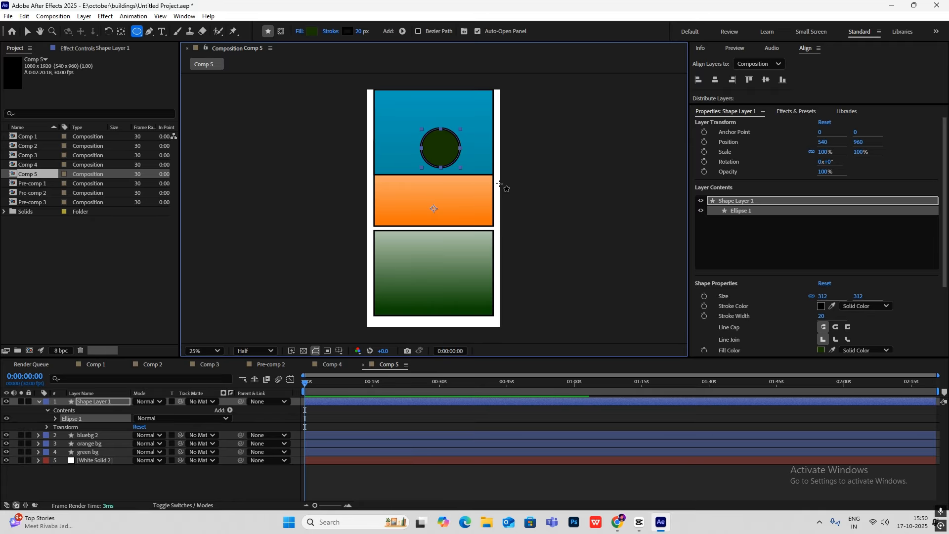
{"action": "key", "text": "ctrl+alt+Home"}
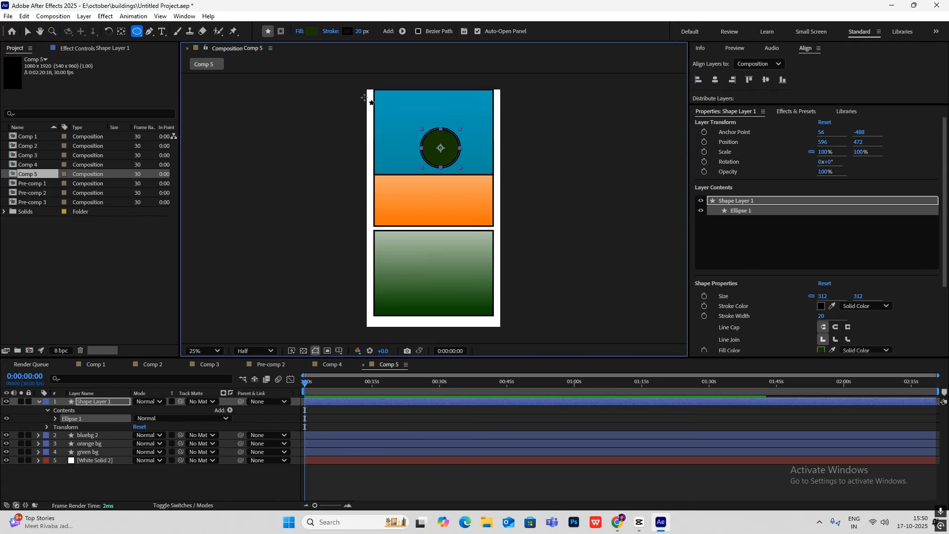
Step: Set the circle's fill color to orange FF8A00 and its stroke to None
{"action": "left_click", "coordinate": [313, 31]}
{"action": "left_click_drag", "start_coordinate": [502, 296], "coordinate": [502, 313]}
{"action": "left_click_drag", "start_coordinate": [483, 265], "coordinate": [487, 203]}
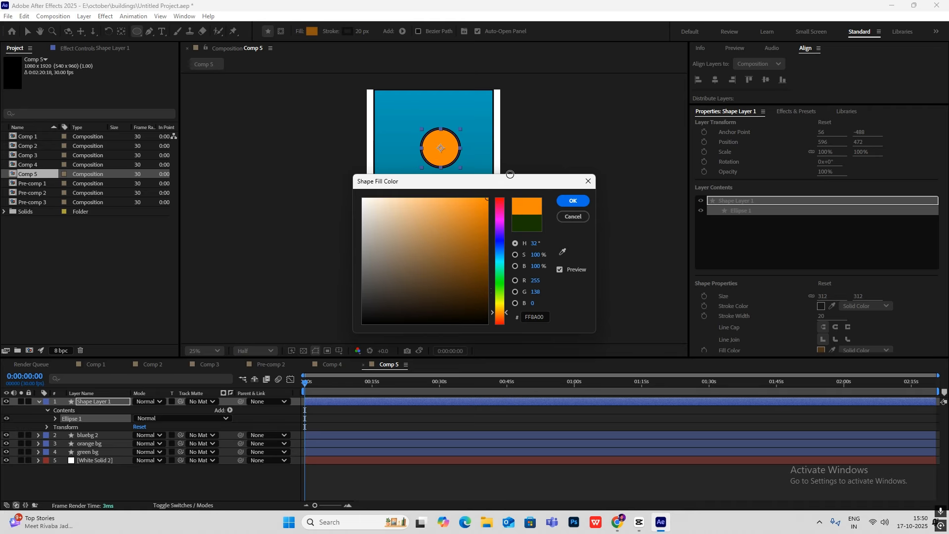
{"action": "left_click", "coordinate": [573, 200]}
{"action": "left_click", "coordinate": [335, 36]}
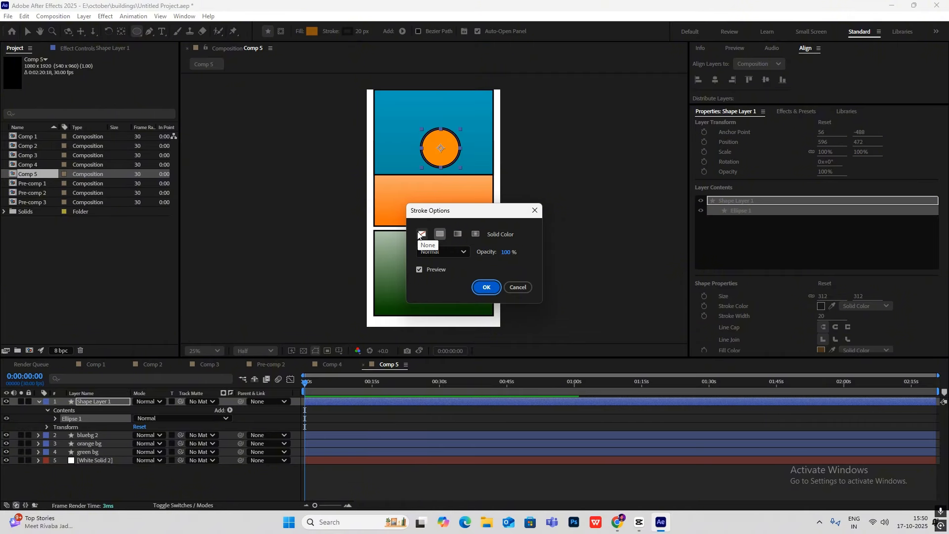
{"action": "left_click", "coordinate": [420, 233]}
{"action": "left_click", "coordinate": [486, 288]}
Step: Move the orange circle into the upper-right corner of the blue panel
{"action": "key", "text": "v"}
{"action": "left_click_drag", "start_coordinate": [437, 148], "coordinate": [466, 115]}
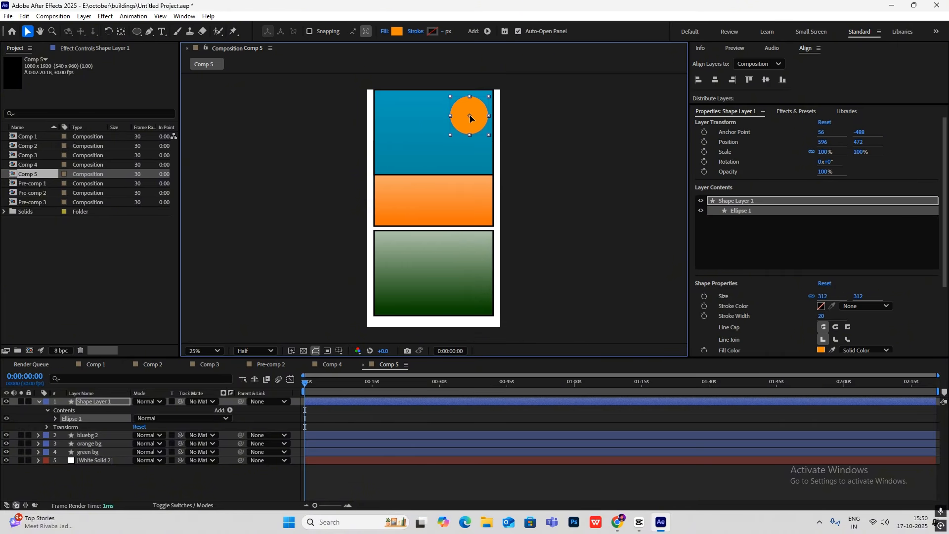
{"action": "left_click", "coordinate": [514, 126]}
{"action": "scroll", "coordinate": [421, 189], "scroll_direction": "down", "scroll_amount": 2}
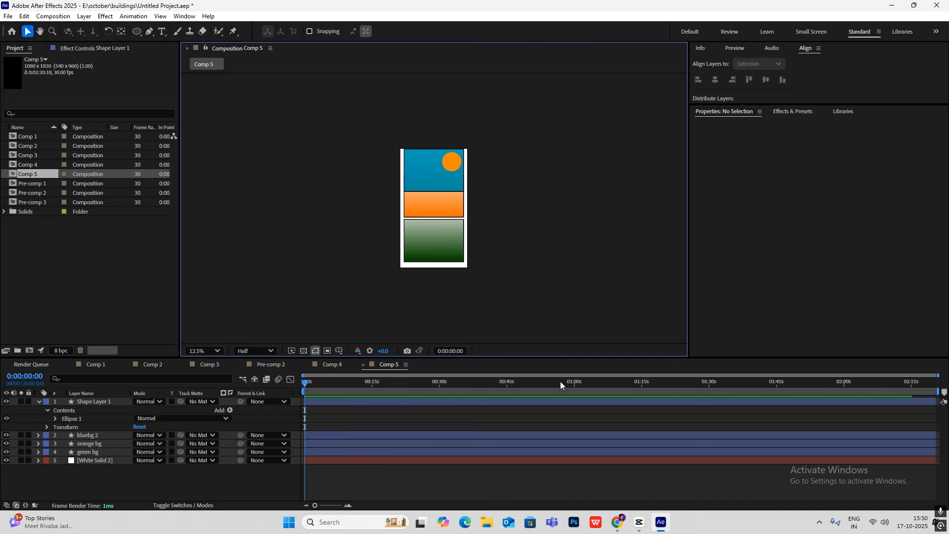
Step: Switch to CapCut and scrub the reference clip to 00:00:02:07 to examine the buildings panel, returning to After Effects
{"action": "left_click", "coordinate": [639, 522]}
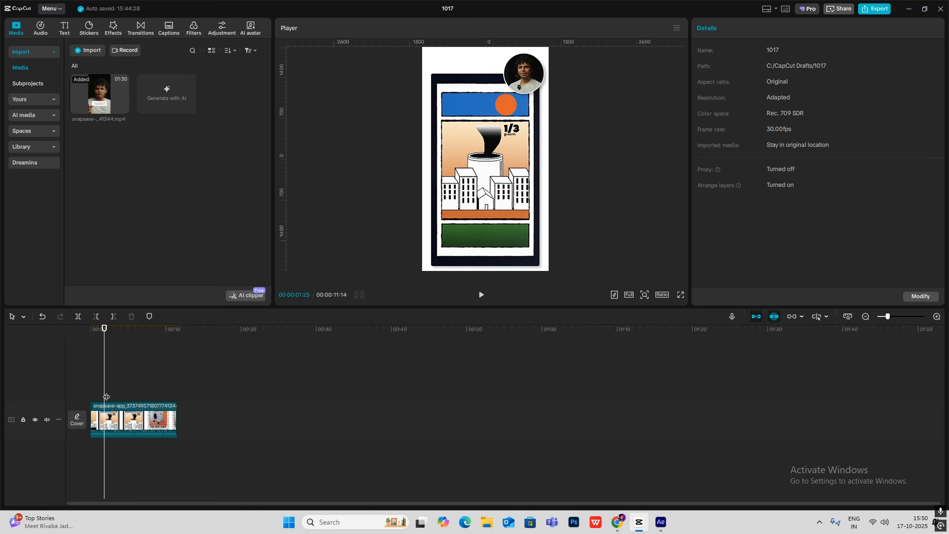
{"action": "mouse_move", "coordinate": [106, 397]}
{"action": "left_mouse_down"}
{"action": "mouse_move", "coordinate": [89, 398]}
{"action": "mouse_move", "coordinate": [107, 398]}
{"action": "left_mouse_up"}
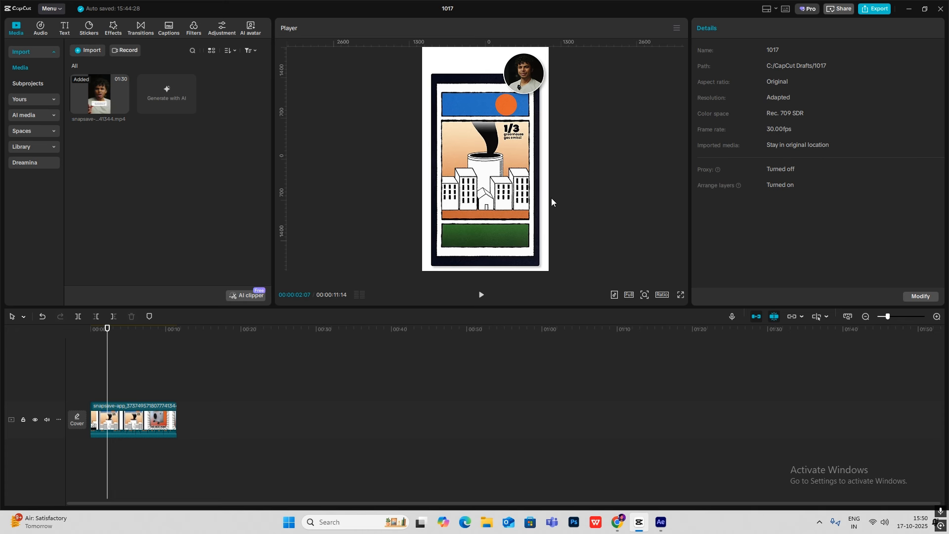
{"action": "left_click", "coordinate": [661, 523]}
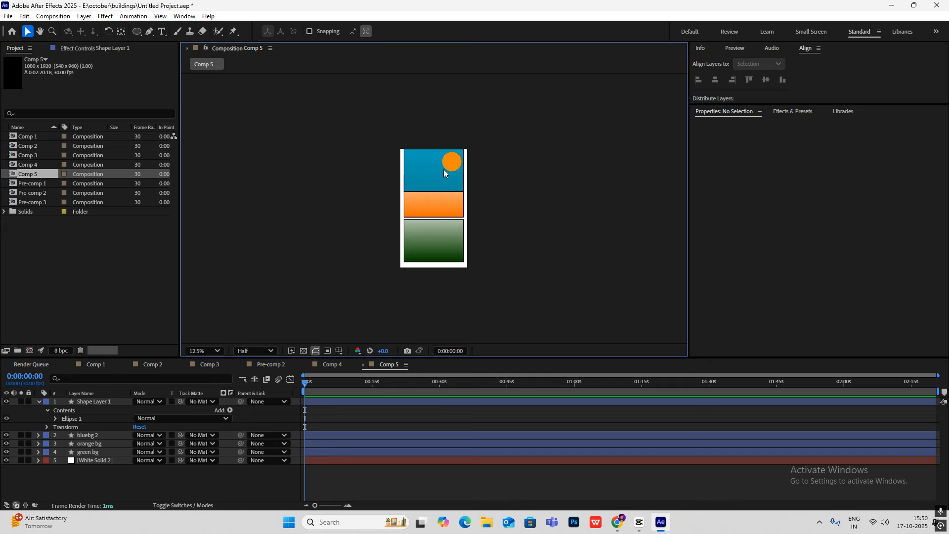
Step: Create a new 1080 x 1920 composition and display its transparency grid
{"action": "scroll", "coordinate": [444, 172], "scroll_direction": "up", "scroll_amount": 1}
{"action": "right_click", "coordinate": [104, 256]}
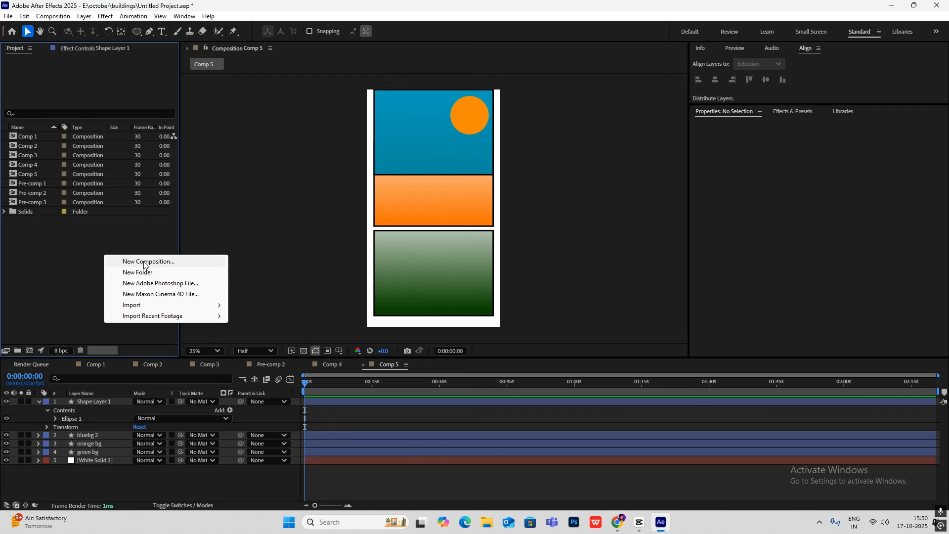
{"action": "left_click", "coordinate": [144, 262]}
{"action": "left_click", "coordinate": [565, 378]}
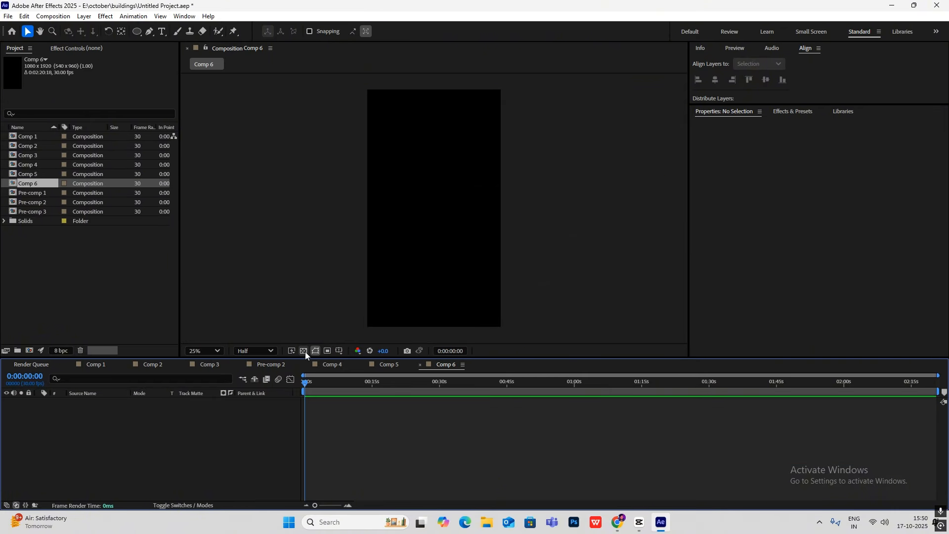
{"action": "left_click", "coordinate": [303, 350]}
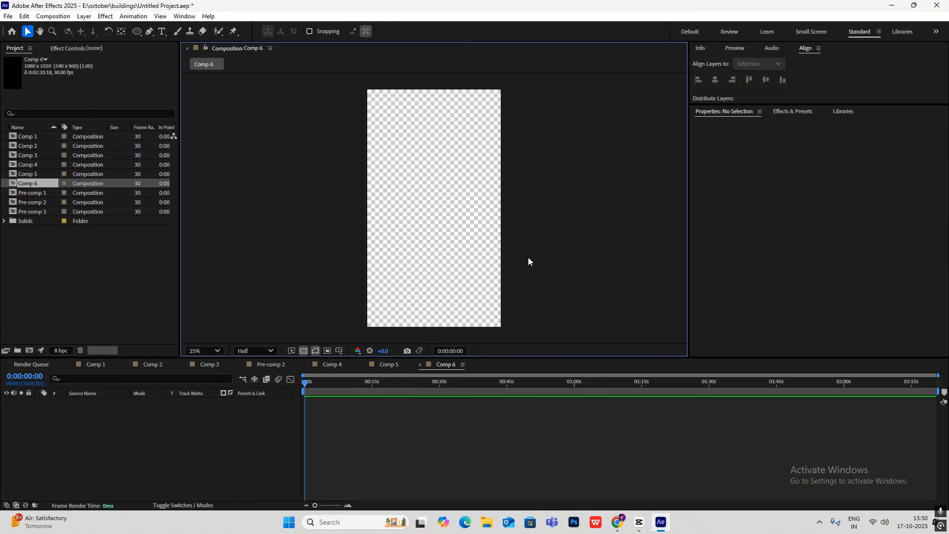
Step: Recheck the CapCut reference, then set the Rectangle tool in After Effects to a white fill and a 6 px black stroke
{"action": "left_click", "coordinate": [638, 528]}
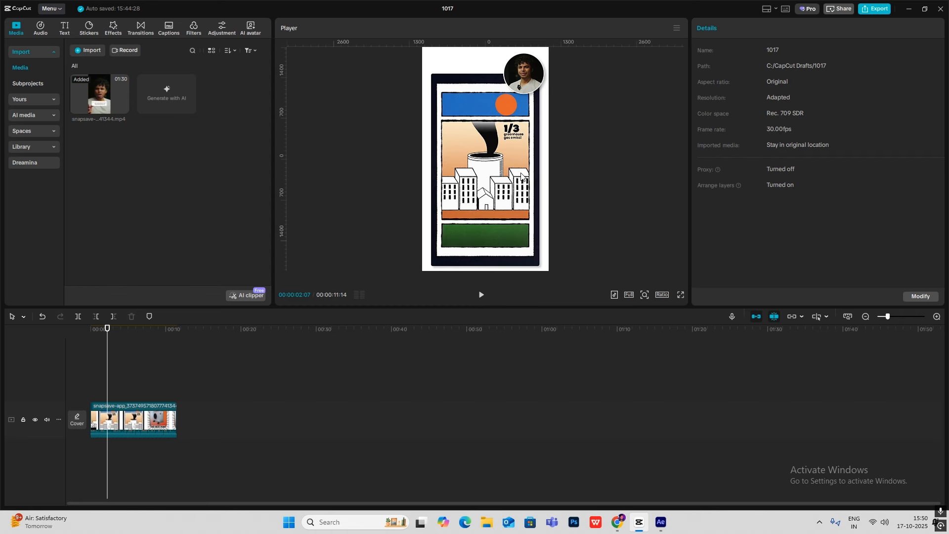
{"action": "left_click", "coordinate": [640, 523]}
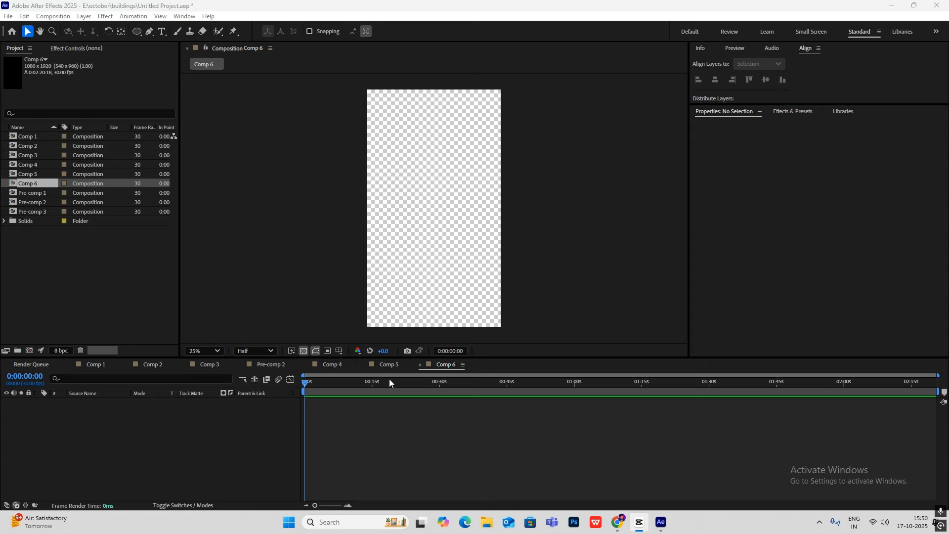
{"action": "left_click", "coordinate": [137, 31]}
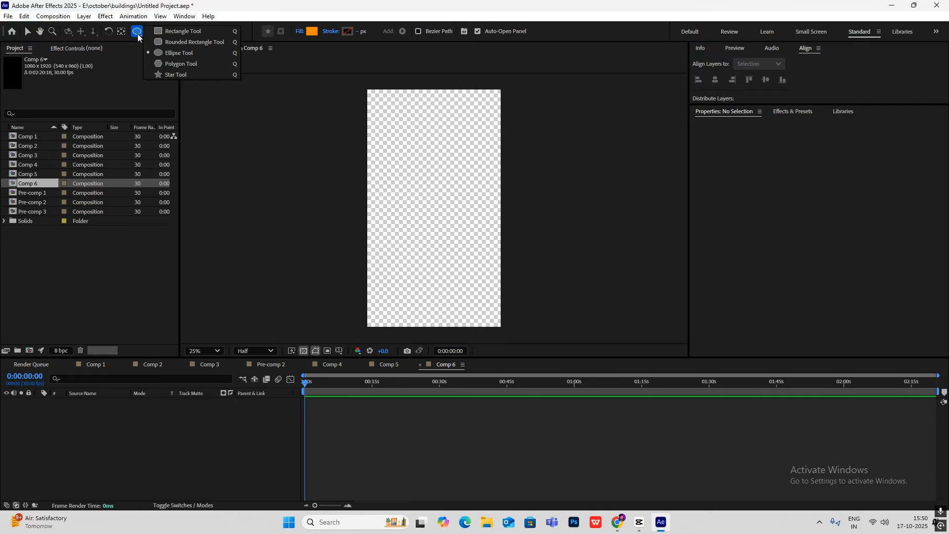
{"action": "left_click", "coordinate": [183, 31]}
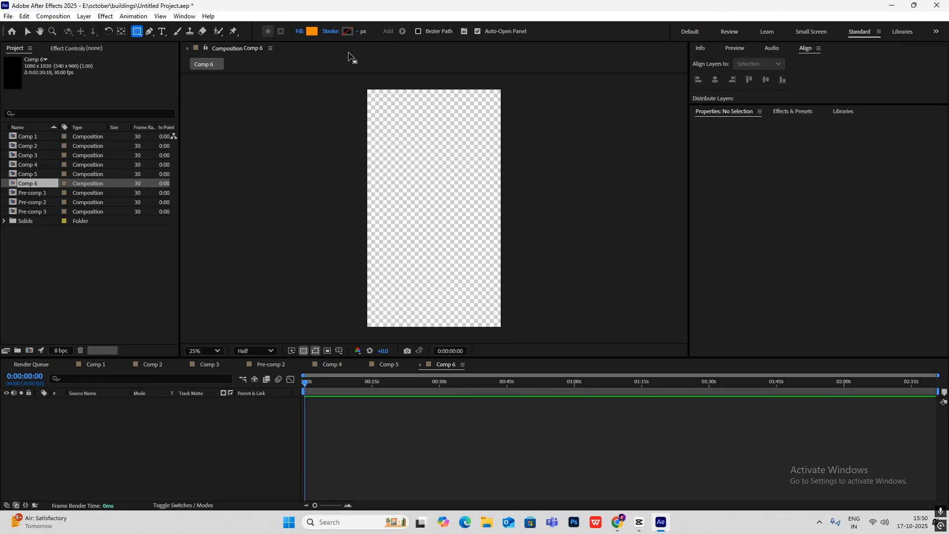
{"action": "left_click", "coordinate": [310, 32]}
{"action": "left_click", "coordinate": [573, 200]}
{"action": "left_click", "coordinate": [347, 32]}
{"action": "left_click", "coordinate": [573, 200]}
{"action": "left_click", "coordinate": [360, 31]}
{"action": "type", "text": "6"}
{"action": "left_click", "coordinate": [238, 418]}
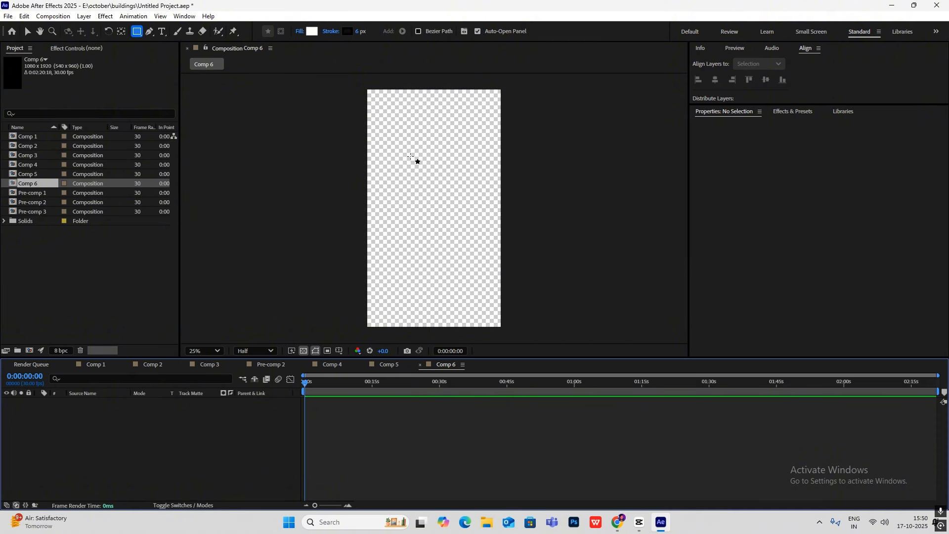
Step: Draw a building front about 544 by 1040 px as a new shape layer and move it down to position 540, 1184
{"action": "left_click_drag", "start_coordinate": [403, 147], "coordinate": [470, 276]}
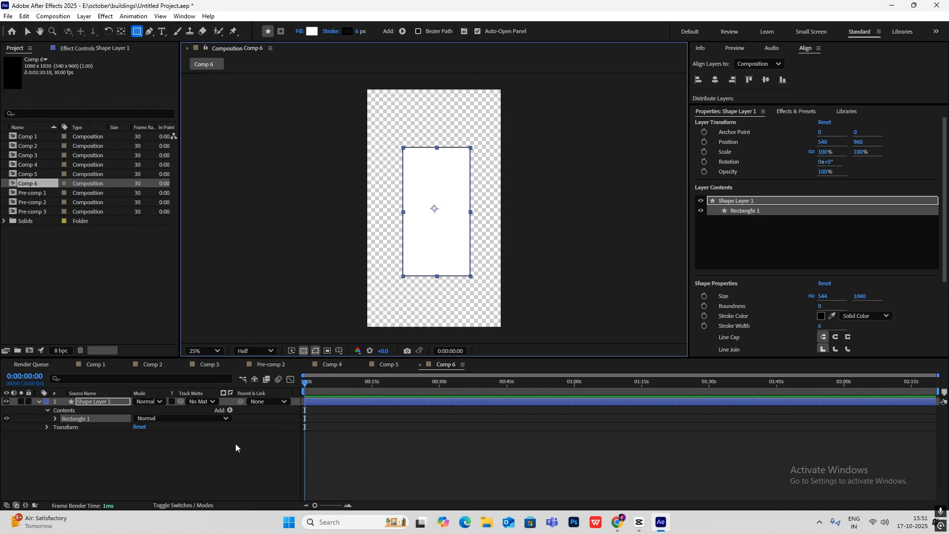
{"action": "left_click", "coordinate": [264, 460]}
{"action": "key", "text": "v"}
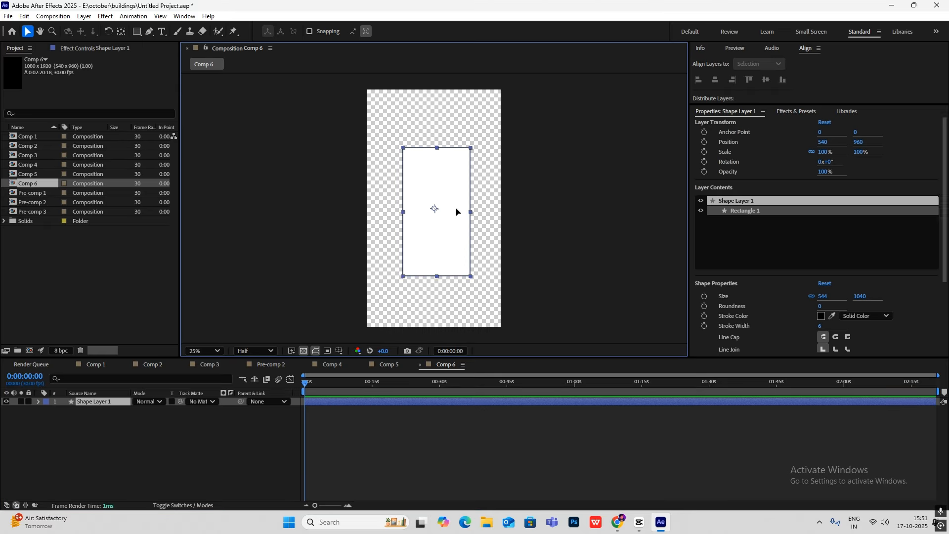
{"action": "left_click_drag", "start_coordinate": [455, 210], "coordinate": [456, 235]}
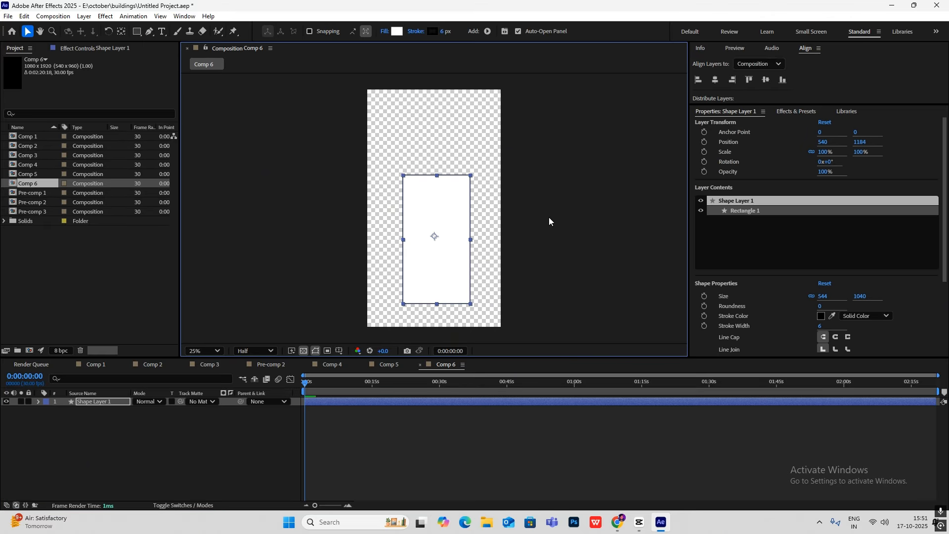
{"action": "left_click", "coordinate": [549, 218]}
Step: Draw a closed four-point slanted roof with the Pen tool on a new layer, joining the upper corners of the building front
{"action": "left_click", "coordinate": [150, 32]}
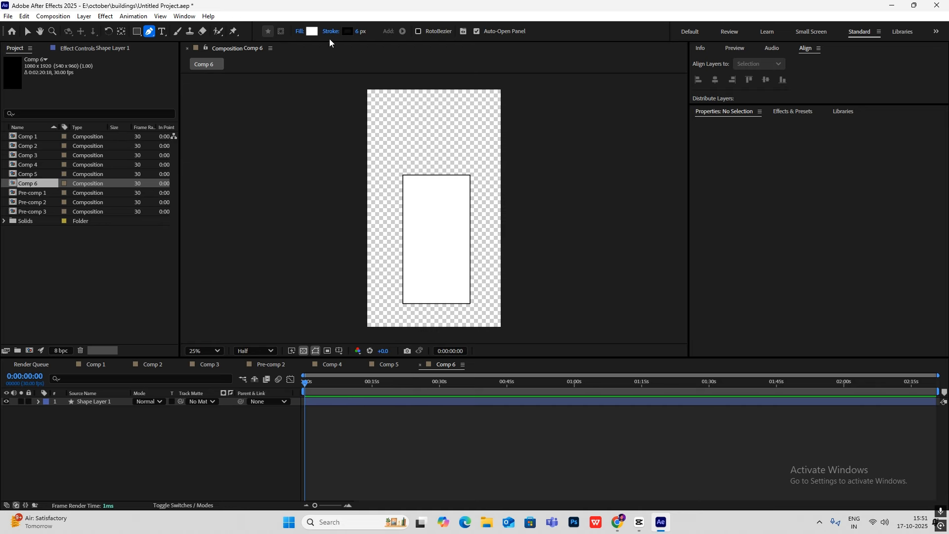
{"action": "scroll", "coordinate": [444, 199], "scroll_direction": "up", "scroll_amount": 2}
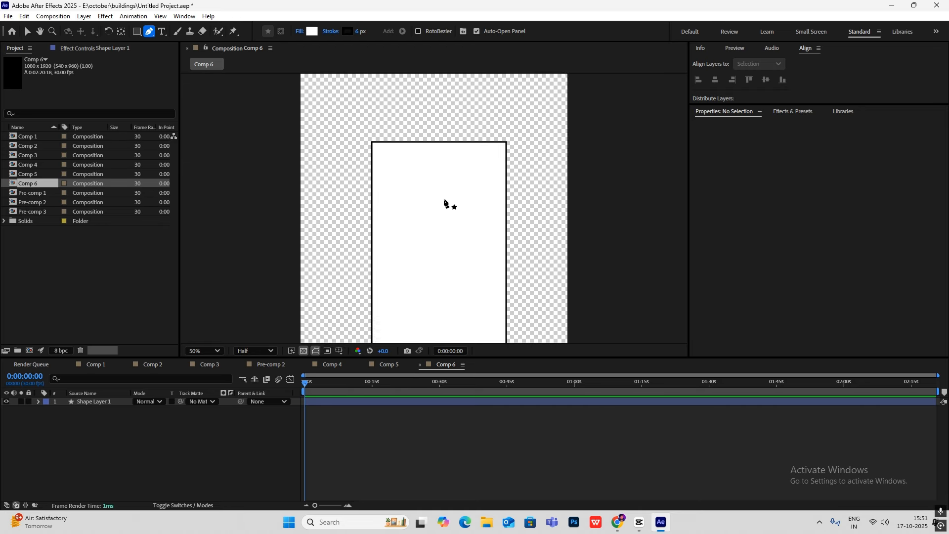
{"action": "left_click", "coordinate": [505, 142]}
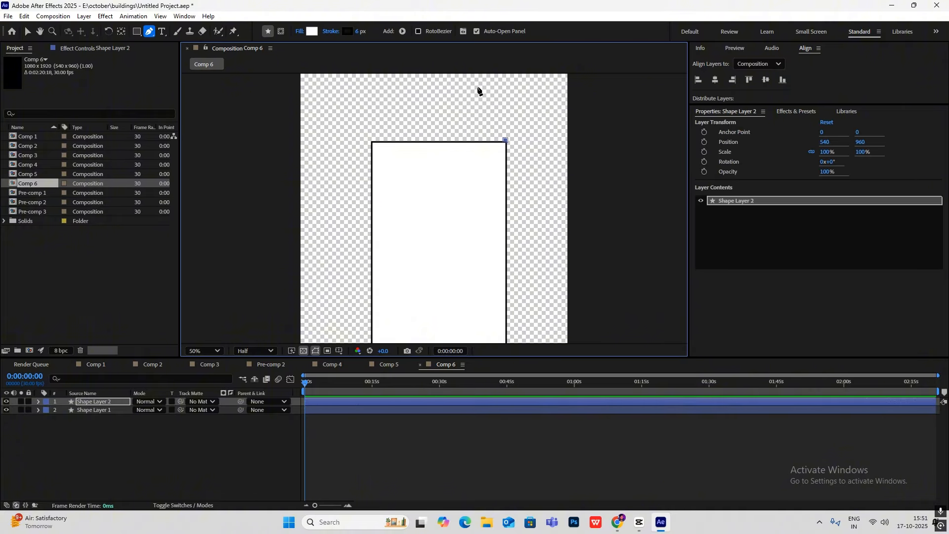
{"action": "left_click", "coordinate": [477, 112]}
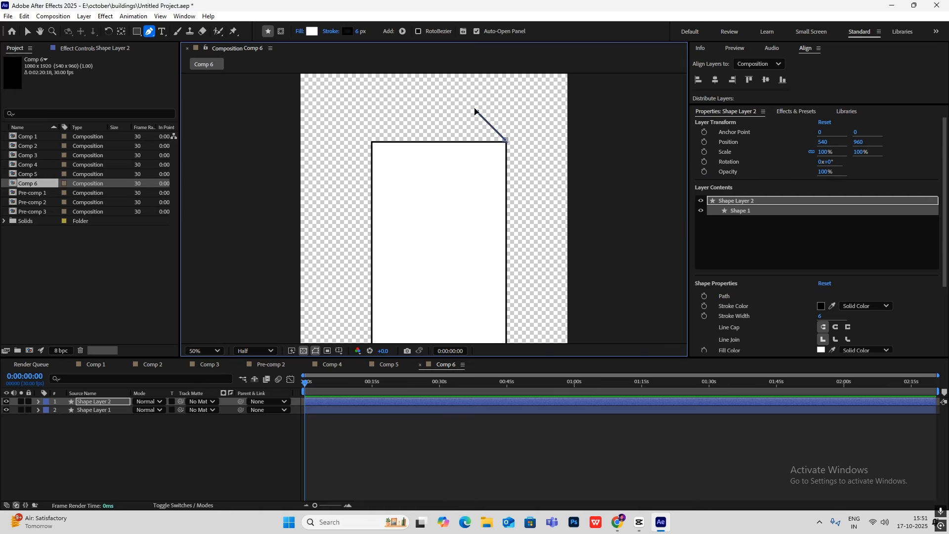
{"action": "left_click_drag", "start_coordinate": [478, 115], "coordinate": [469, 106]}
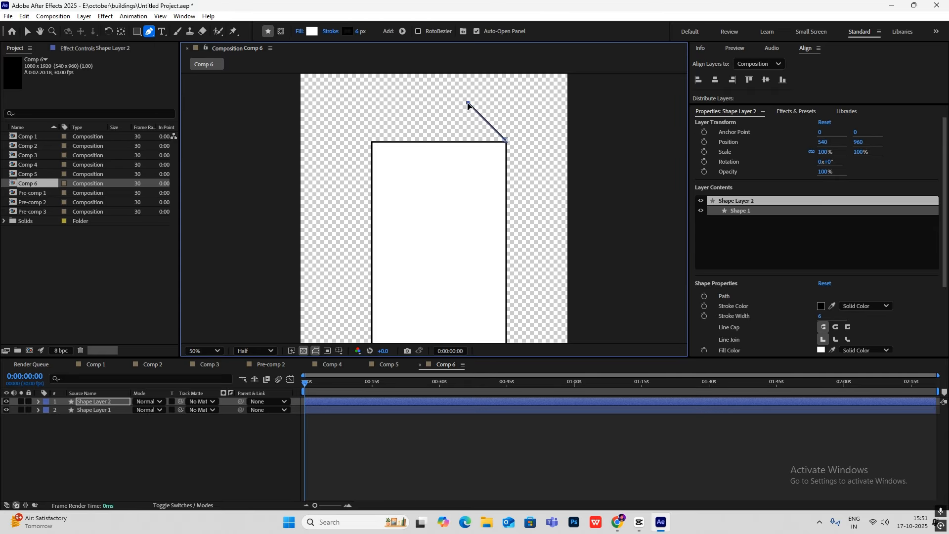
{"action": "left_click", "coordinate": [362, 103]}
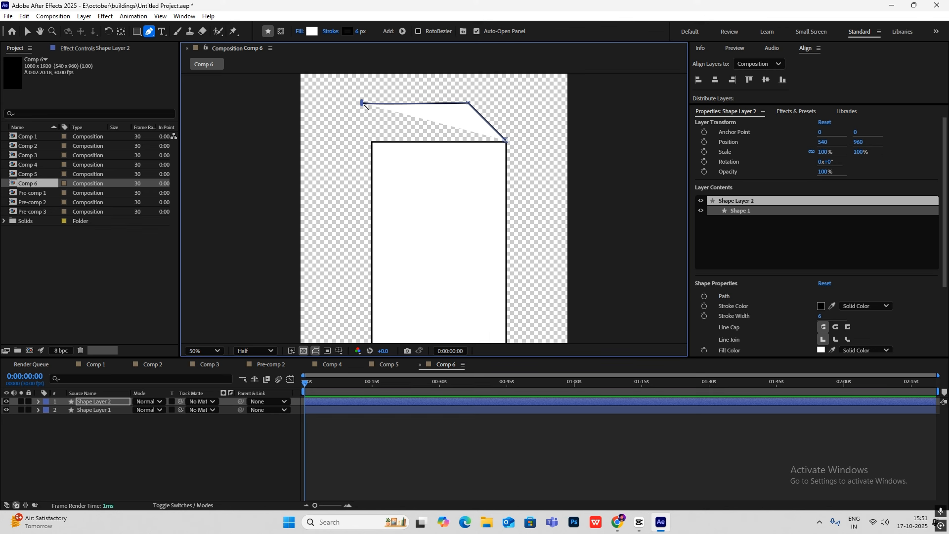
{"action": "key", "text": "ctrl+z"}
{"action": "left_click", "coordinate": [343, 103]}
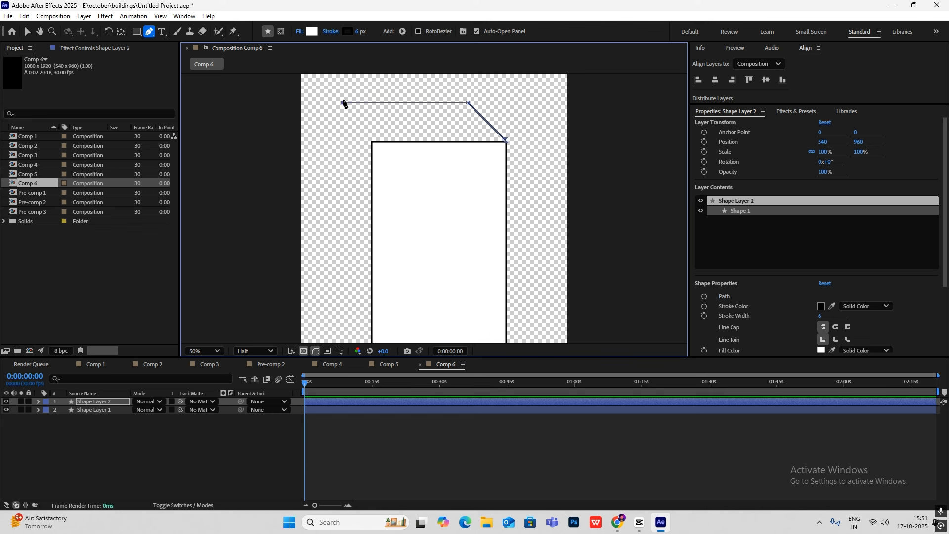
{"action": "left_click", "coordinate": [372, 143]}
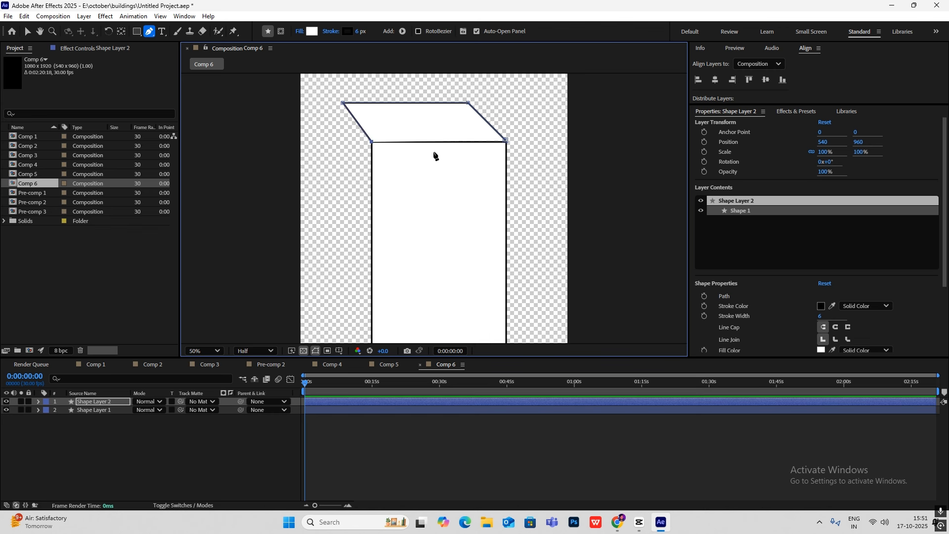
{"action": "left_click", "coordinate": [506, 141]}
Step: Draw the building's left side face with the Pen tool on a new layer, from the roof's back corner to the front's left edge
{"action": "key", "text": "space"}
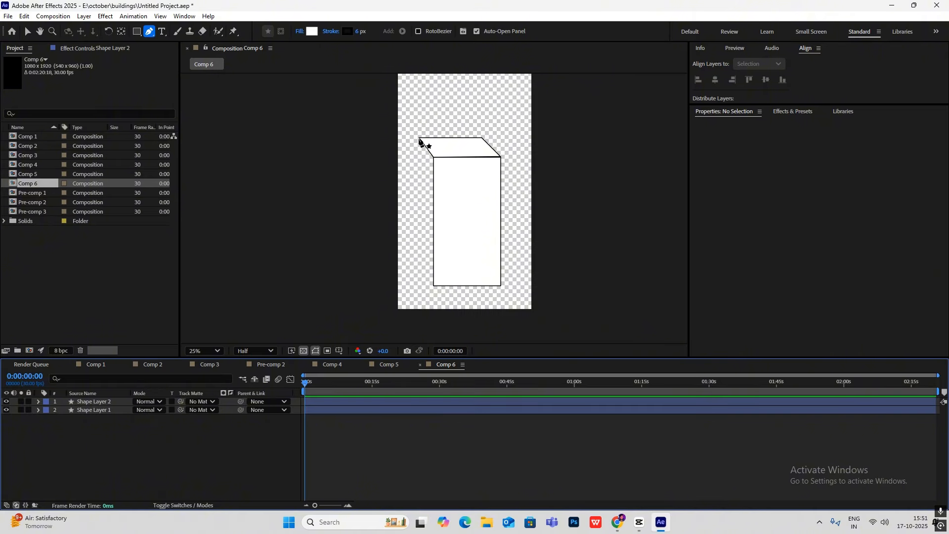
{"action": "left_click", "coordinate": [419, 137]}
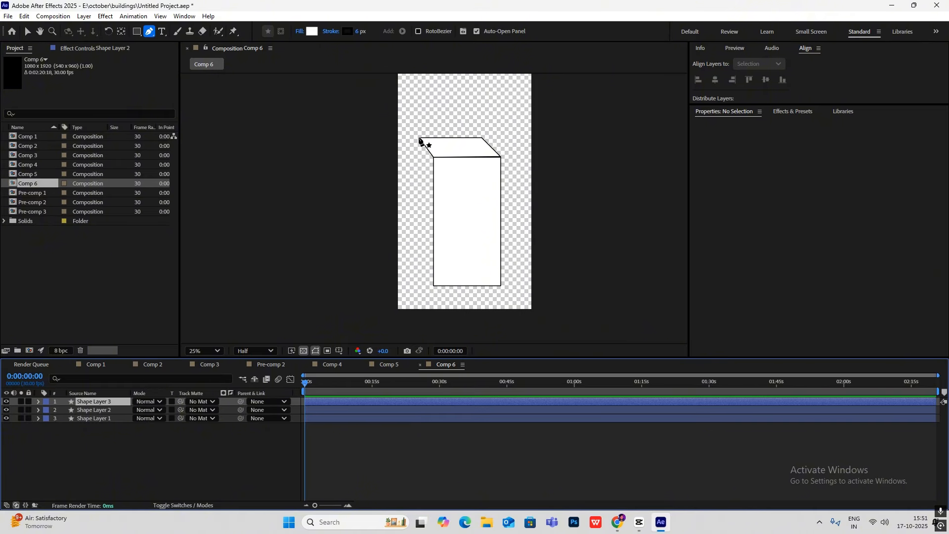
{"action": "left_click", "coordinate": [418, 282]}
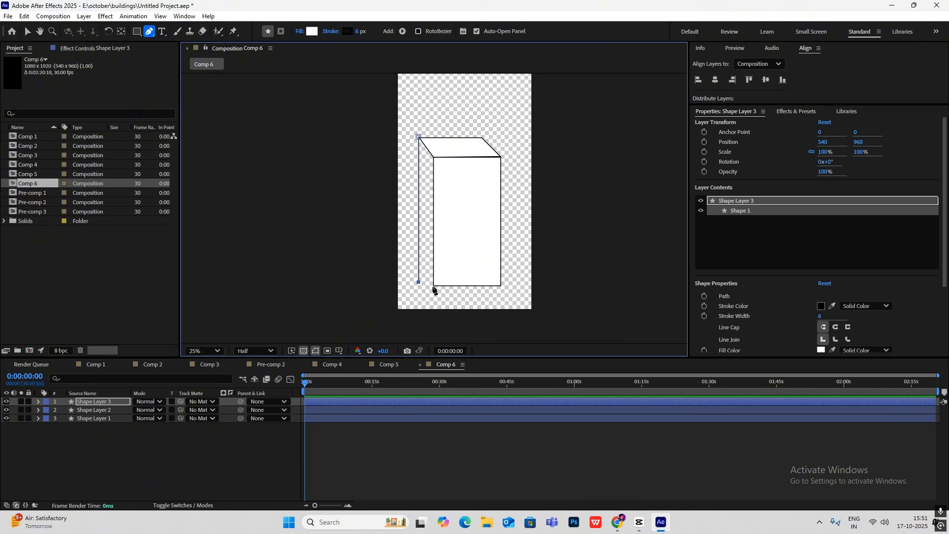
{"action": "left_click", "coordinate": [432, 285]}
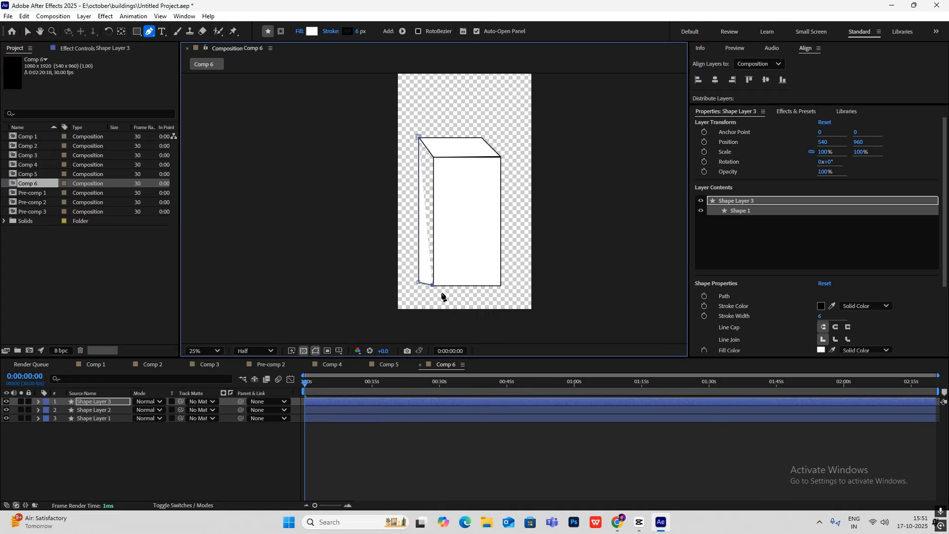
{"action": "left_click", "coordinate": [434, 158]}
{"action": "left_click", "coordinate": [262, 439]}
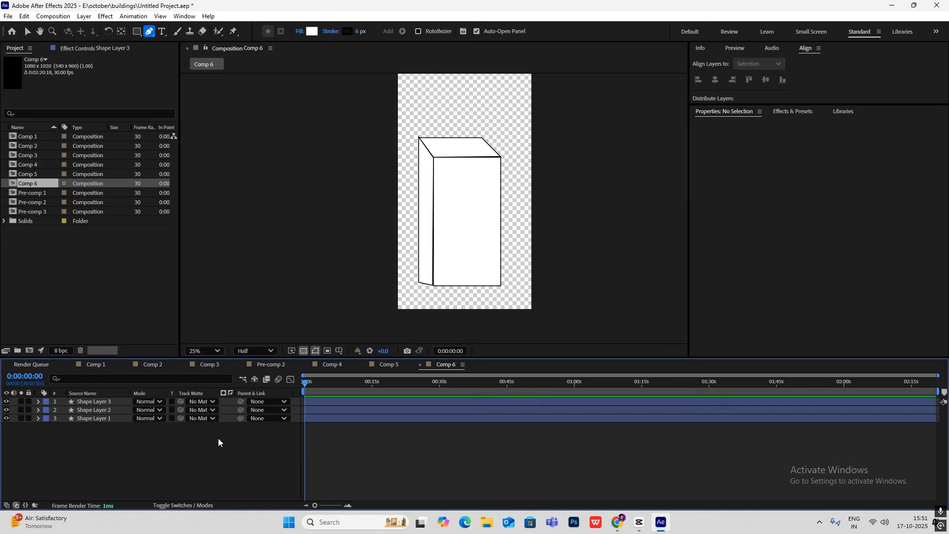
Step: Draw a window about 84 by 220 px at the upper left of the building front, with fill 000000 and stroke None
{"action": "left_click", "coordinate": [137, 32]}
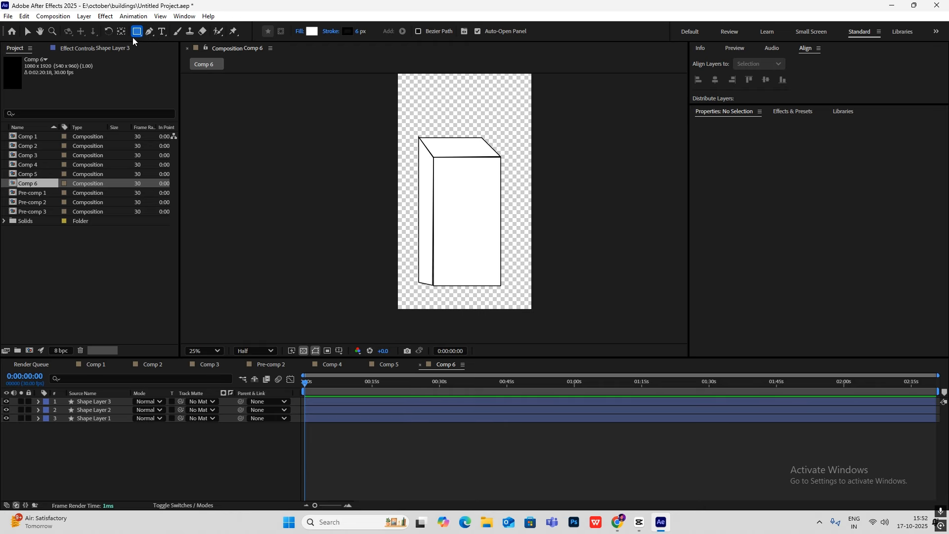
{"action": "left_click", "coordinate": [308, 32]}
{"action": "type", "text": "000000"}
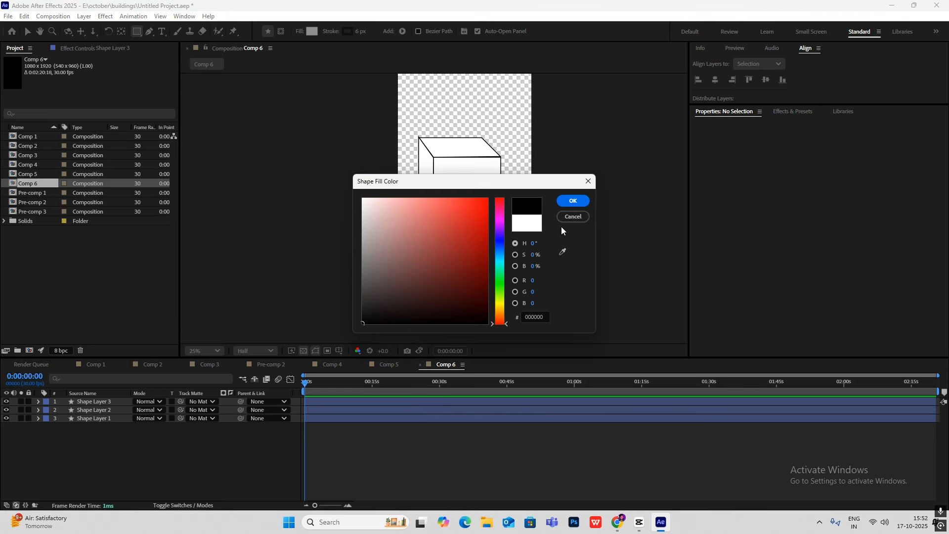
{"action": "left_click", "coordinate": [568, 200]}
{"action": "left_click", "coordinate": [332, 31]}
{"action": "left_click", "coordinate": [426, 234]}
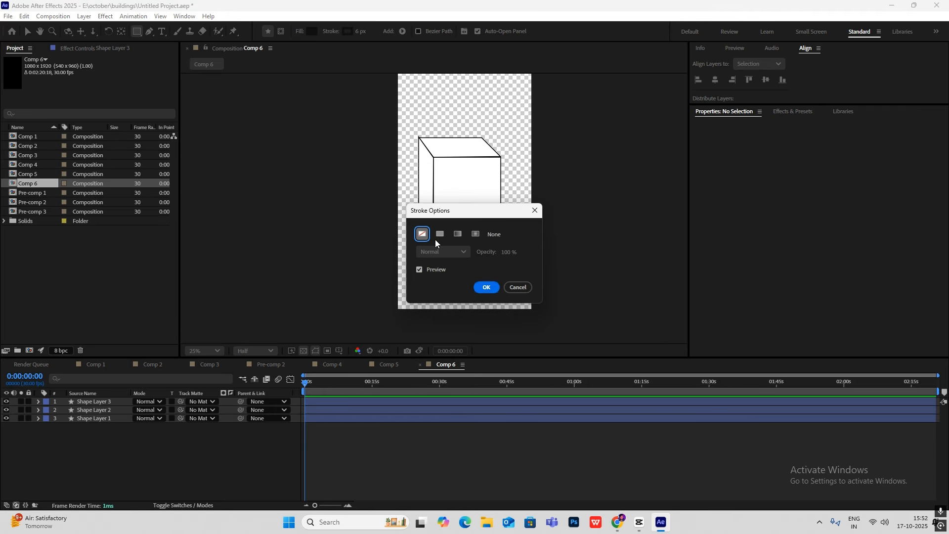
{"action": "left_click", "coordinate": [487, 287]}
{"action": "mouse_move", "coordinate": [441, 171]}
{"action": "left_mouse_down"}
{"action": "mouse_move", "coordinate": [454, 205]}
{"action": "mouse_move", "coordinate": [450, 199]}
{"action": "left_mouse_up"}
Step: Duplicate the black window twice with centered anchor points, placing the copies in a row across the front, the last at 686, 910
{"action": "key", "text": "ctrl+d"}
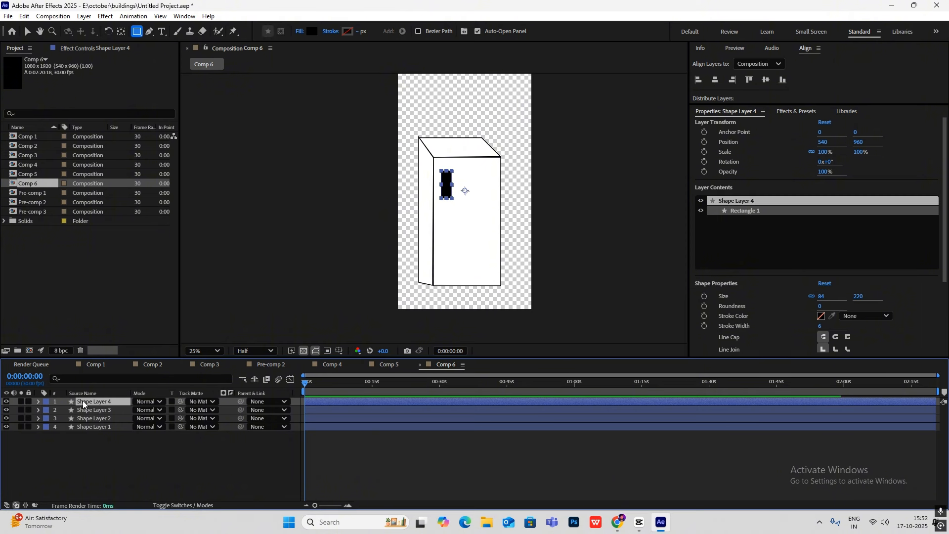
{"action": "left_click", "coordinate": [28, 32]}
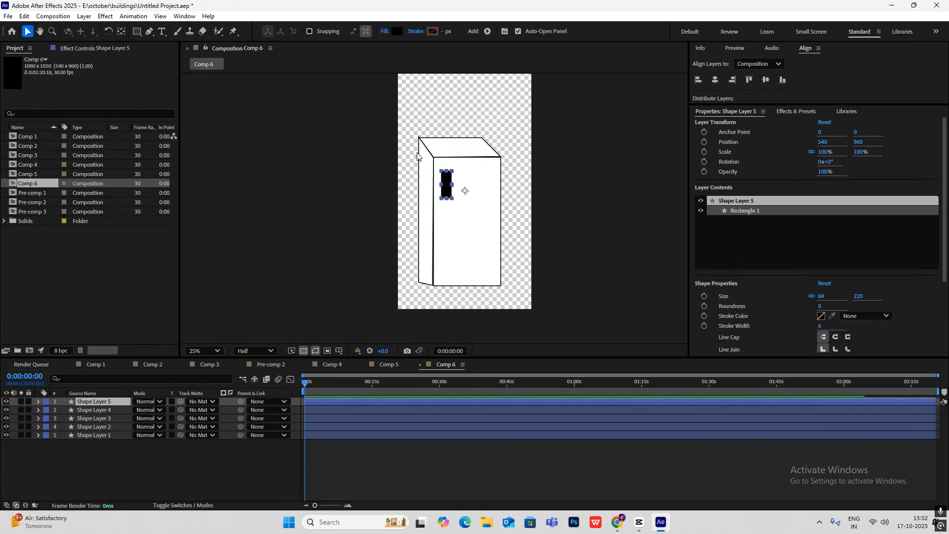
{"action": "left_click_drag", "start_coordinate": [452, 185], "coordinate": [459, 186]}
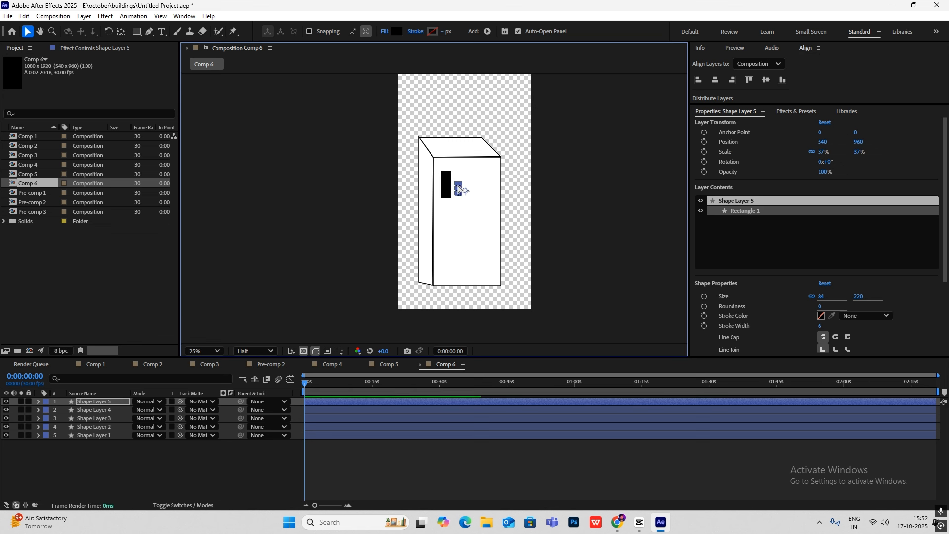
{"action": "key", "text": "ctrl+z"}
{"action": "key", "text": "ctrl+alt+Home"}
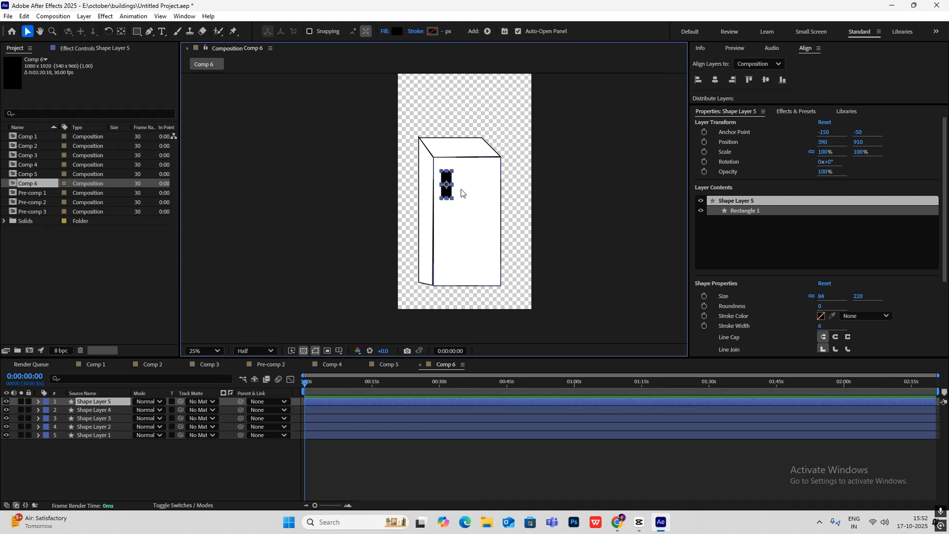
{"action": "left_click_drag", "start_coordinate": [447, 185], "coordinate": [483, 185]}
{"action": "key", "text": "ctrl+d"}
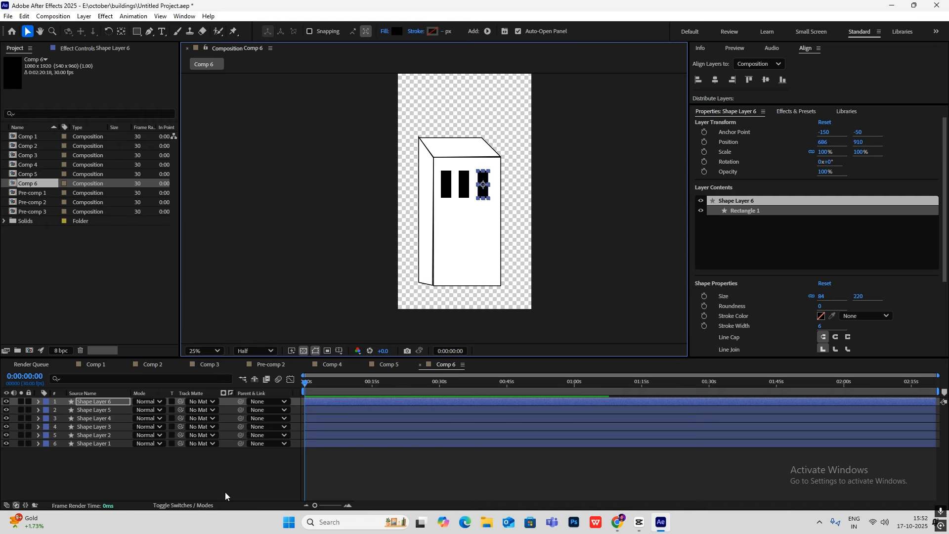
Step: Duplicate the row of three windows twice down the building front, placing the copied rows at Y 1190 and 1474
{"action": "left_click", "coordinate": [225, 491]}
{"action": "left_click", "coordinate": [105, 419]}
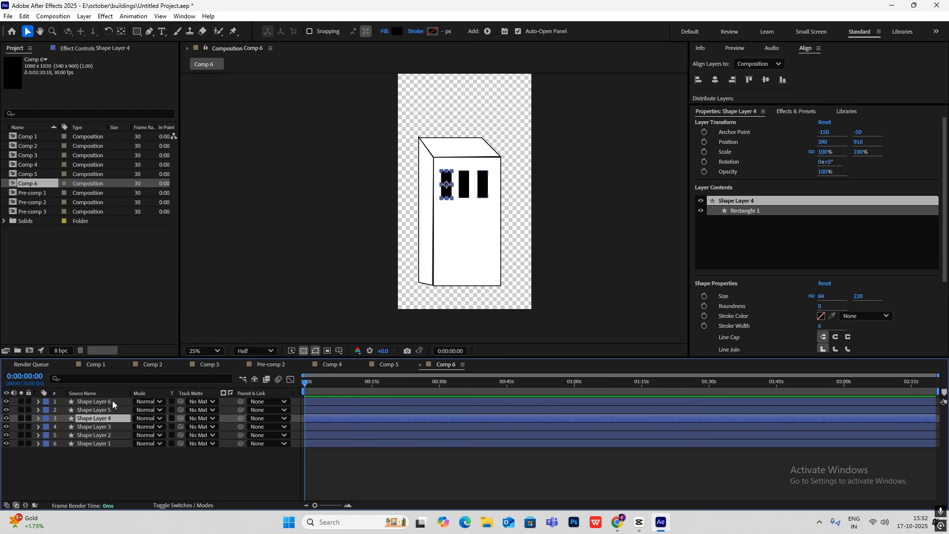
{"action": "left_click", "coordinate": [112, 401], "text": "shift"}
{"action": "key", "text": "ctrl+d"}
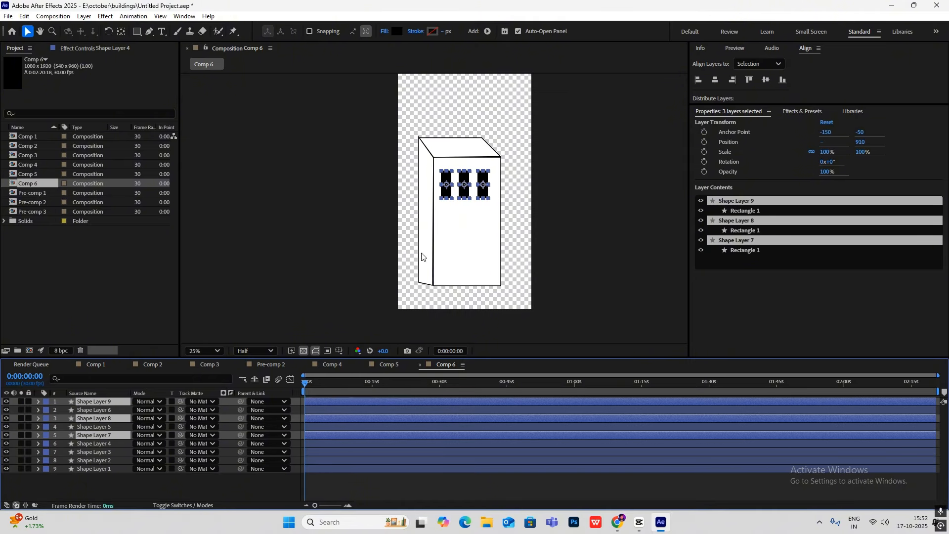
{"action": "left_click_drag", "start_coordinate": [465, 190], "coordinate": [465, 222]}
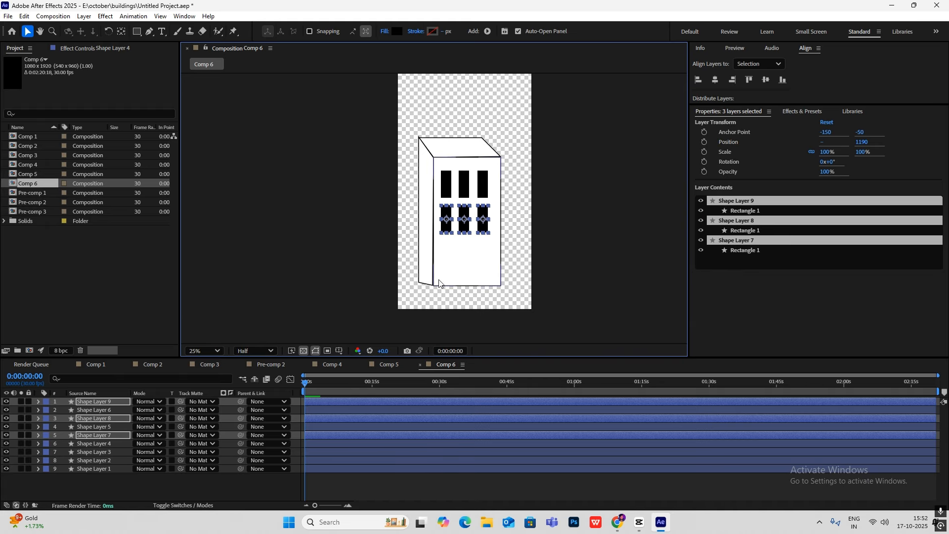
{"action": "key", "text": "ctrl+d"}
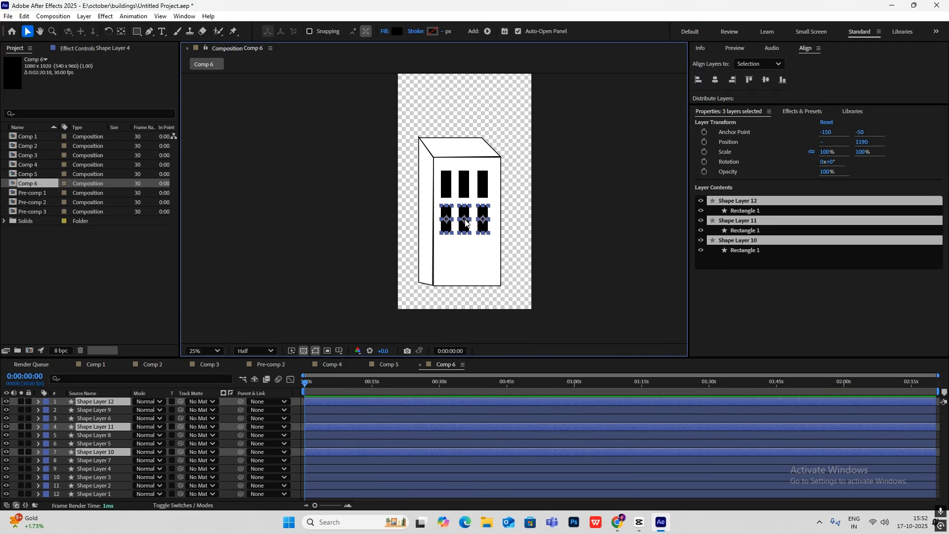
{"action": "left_click_drag", "start_coordinate": [465, 222], "coordinate": [466, 255]}
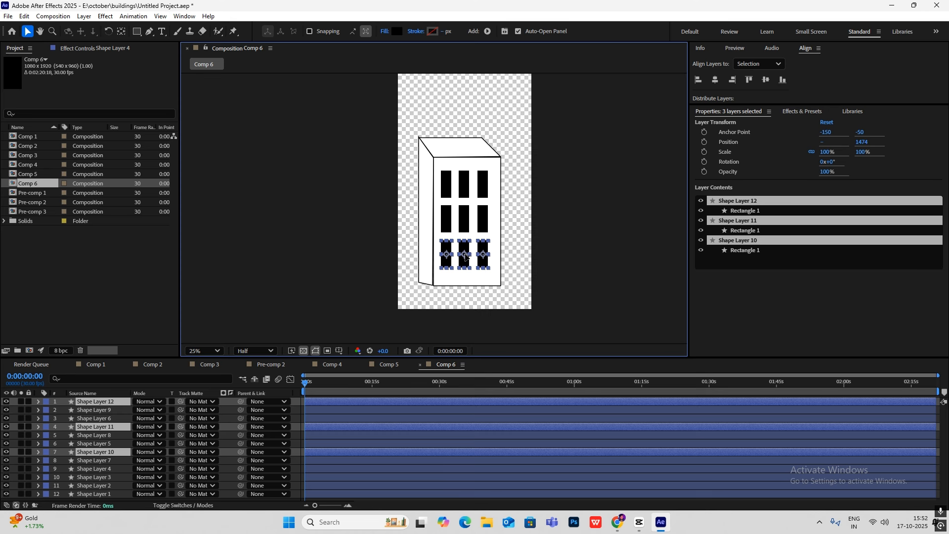
{"action": "left_click", "coordinate": [654, 249]}
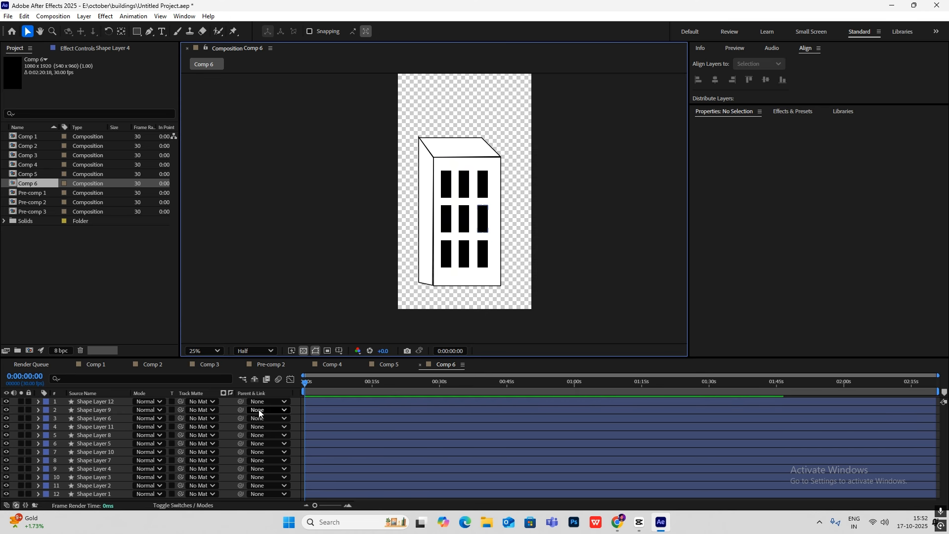
Step: Pre-compose all twelve building layers into a new composition named "tall building", moving all attributes
{"action": "left_click", "coordinate": [114, 402]}
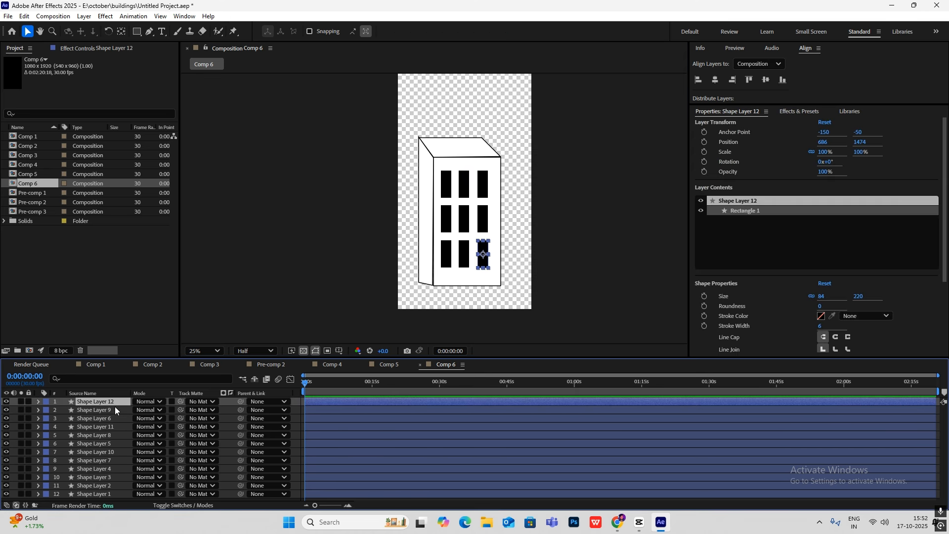
{"action": "left_click", "coordinate": [104, 494], "text": "shift"}
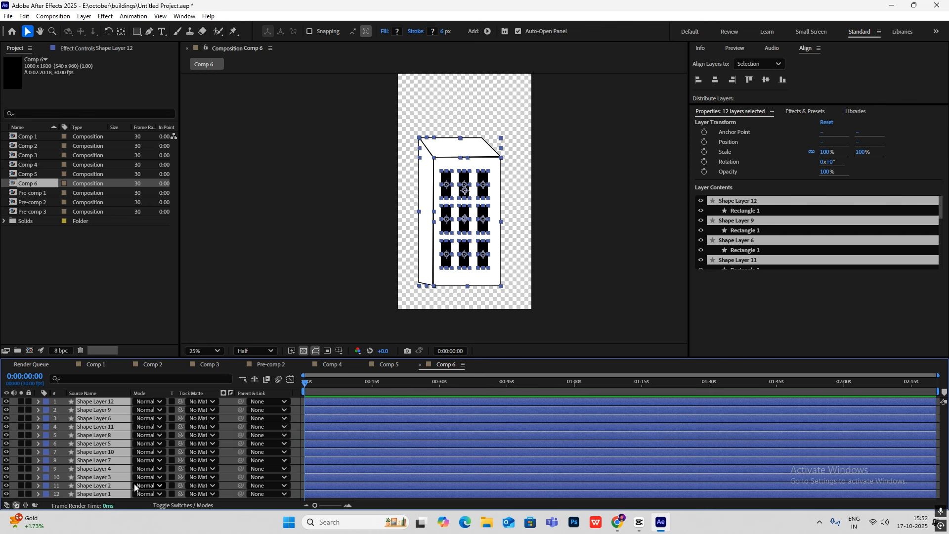
{"action": "key", "text": "ctrl+shift+c"}
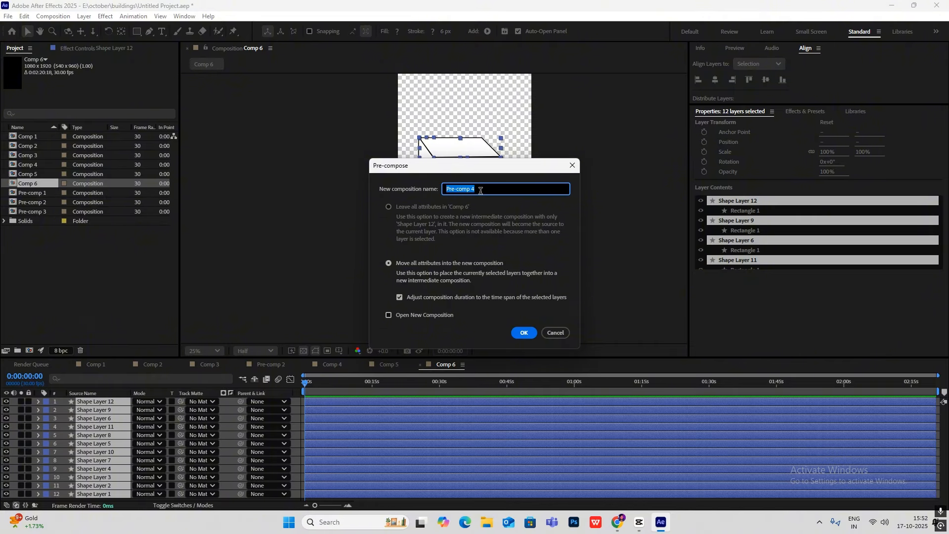
{"action": "type", "text": "tall building"}
{"action": "left_click", "coordinate": [524, 333]}
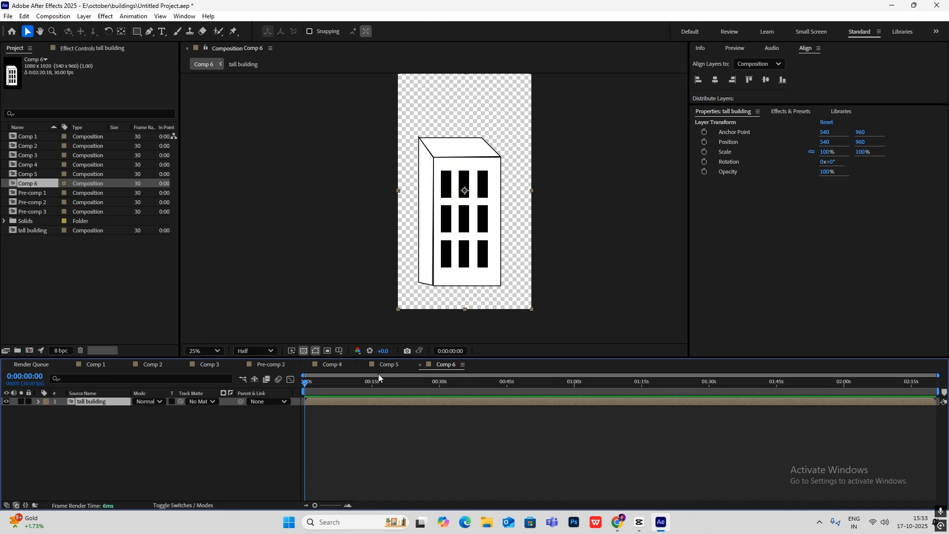
Step: Paste the tall building layer into Comp 5 and hide the orange bg layer
{"action": "left_click", "coordinate": [388, 366]}
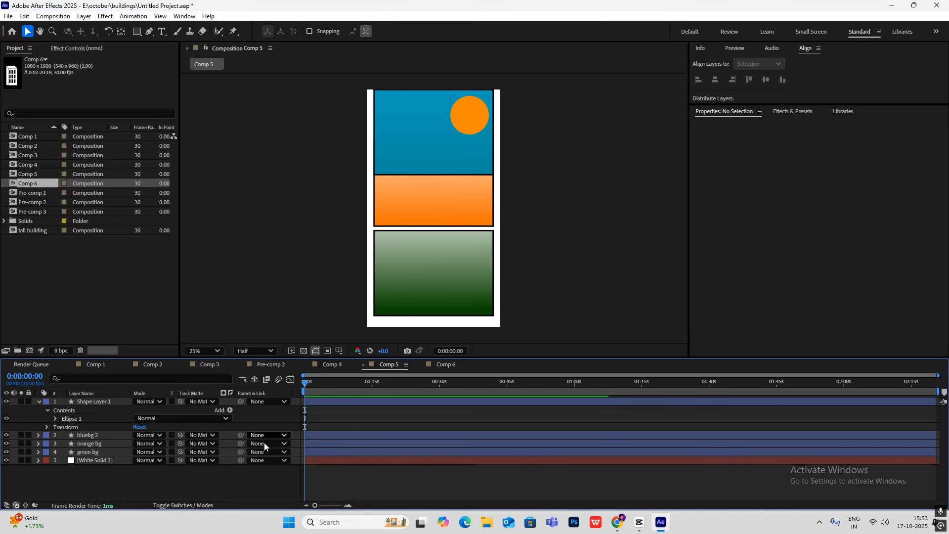
{"action": "key", "text": "ctrl+v"}
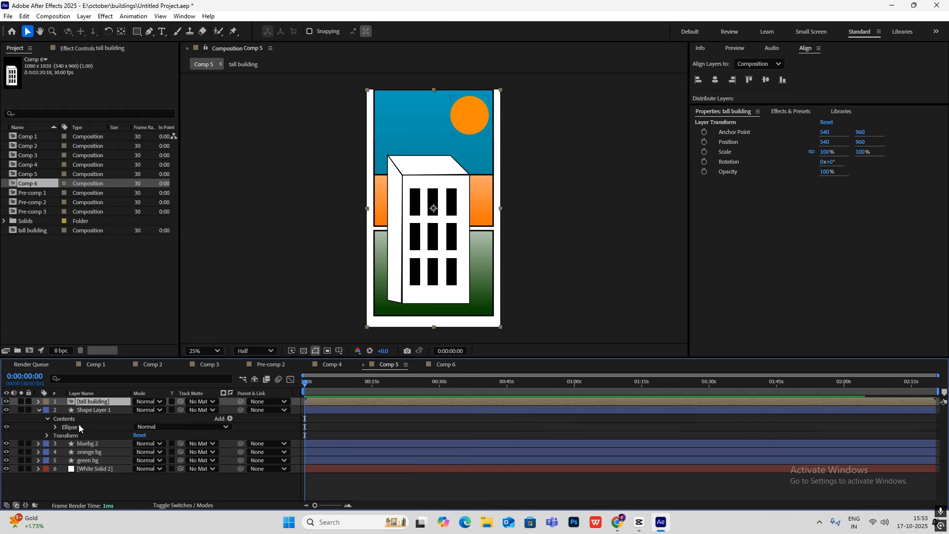
{"action": "left_click", "coordinate": [37, 410]}
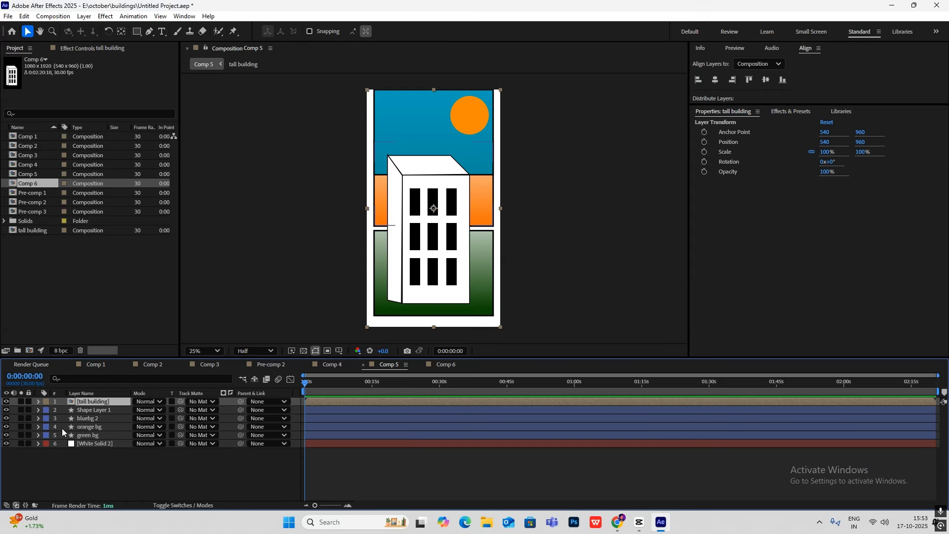
{"action": "left_click", "coordinate": [6, 427]}
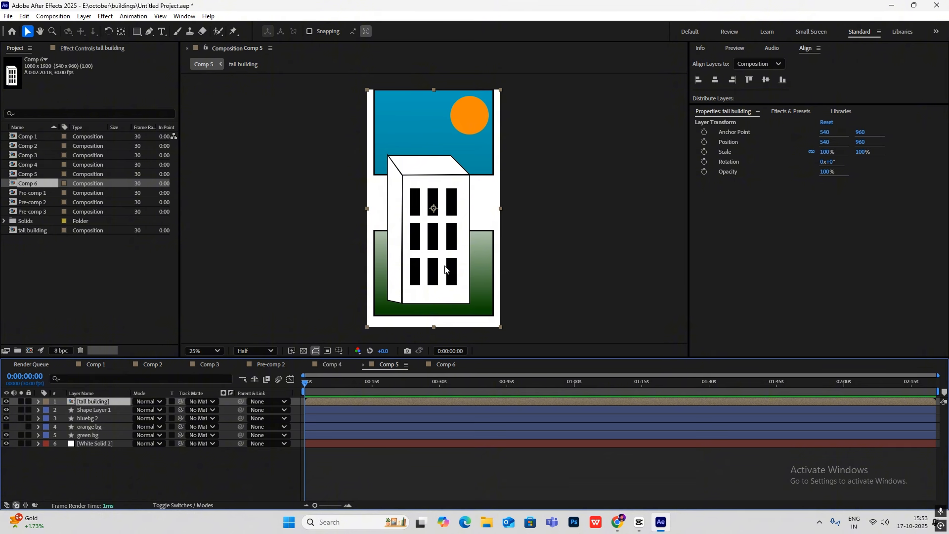
Step: Switch to CapCut to examine the reference clip's building row at about 00:00:01:01, and return to After Effects
{"action": "left_click", "coordinate": [638, 522]}
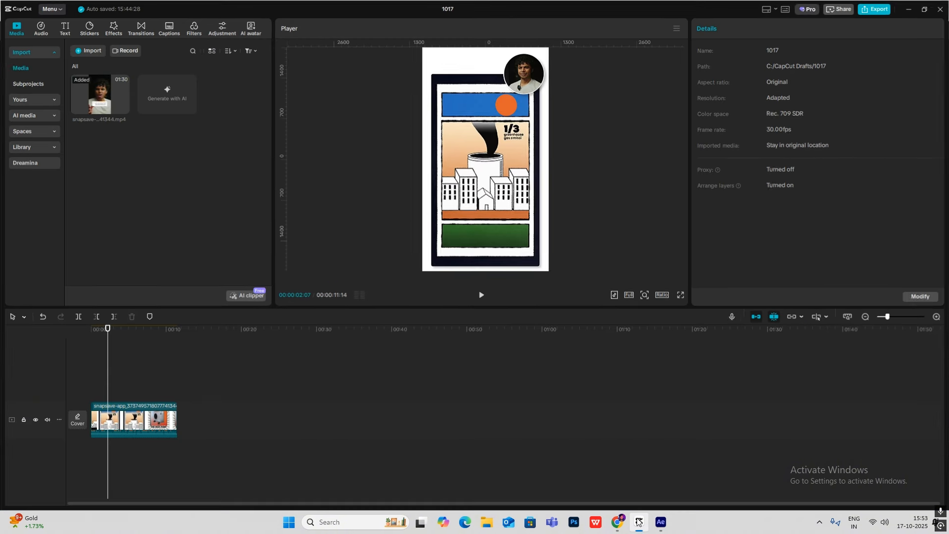
{"action": "left_click_drag", "start_coordinate": [110, 392], "coordinate": [98, 391]}
{"action": "key", "text": "Left"}
{"action": "key", "text": "Left"}
{"action": "key", "text": "Left"}
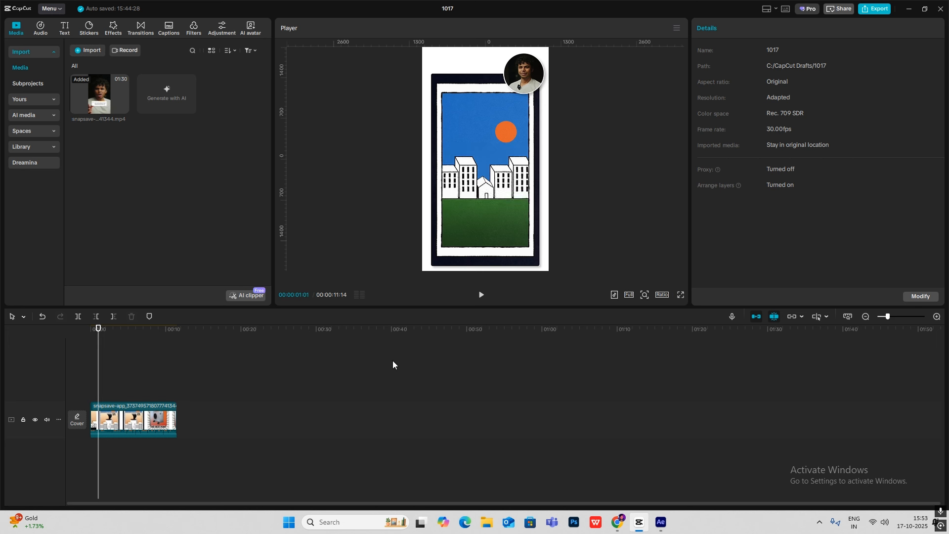
{"action": "left_click", "coordinate": [661, 522]}
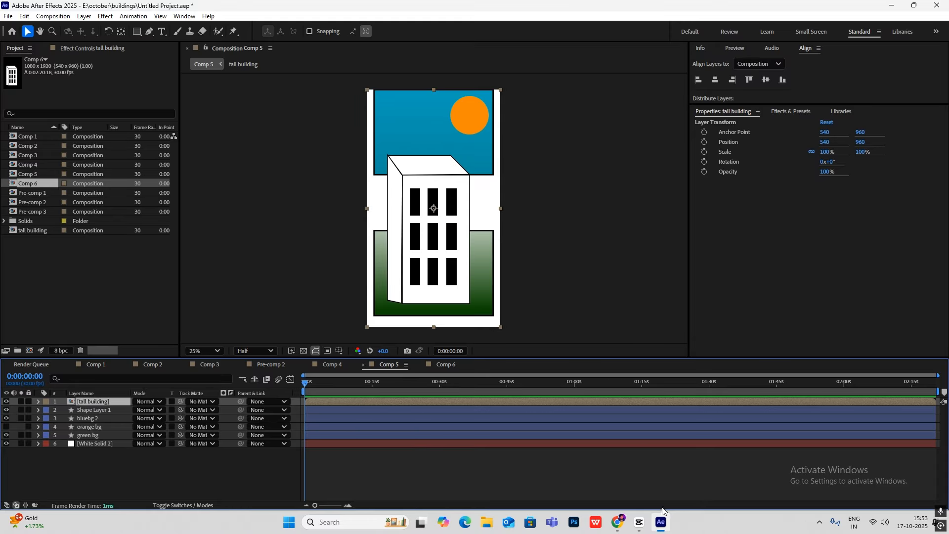
{"action": "left_click", "coordinate": [661, 522]}
{"action": "left_click", "coordinate": [661, 522]}
Step: Move the bluebg 2 panel down to Y 773.4 so its lower edge nearly meets the green panel
{"action": "left_click", "coordinate": [92, 419]}
{"action": "left_click_drag", "start_coordinate": [444, 142], "coordinate": [441, 192]}
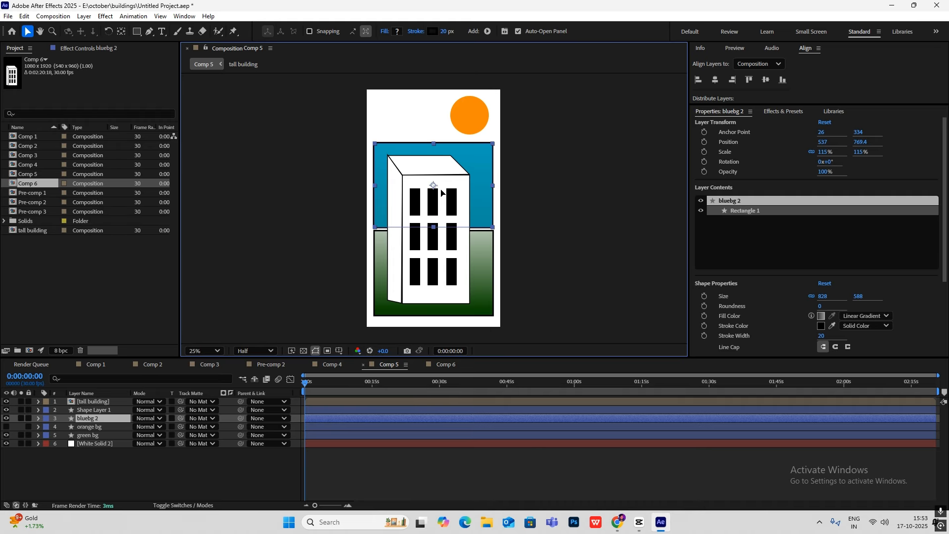
{"action": "left_click", "coordinate": [609, 196]}
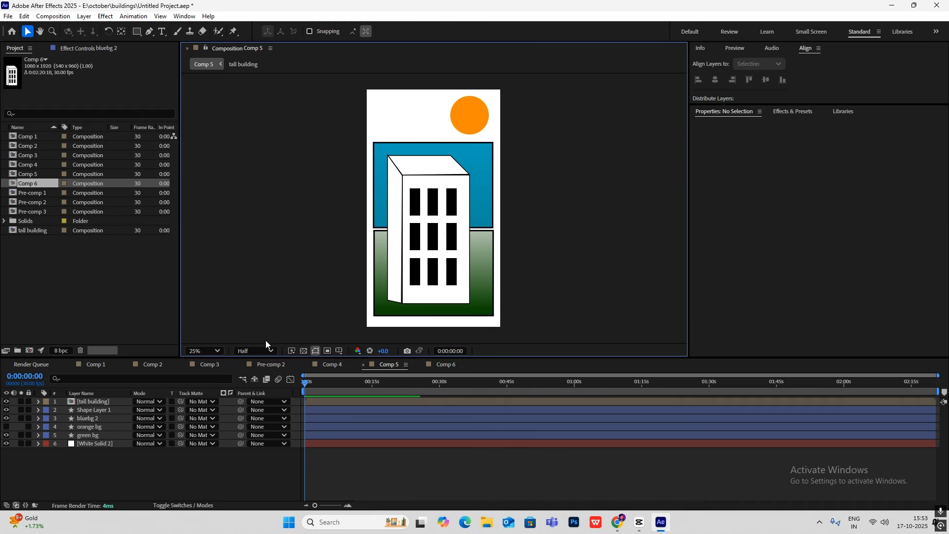
Step: Move bluebg 2's anchor point to its bottom edge and stretch it upward with an unlinked scale of 115% by 181%
{"action": "left_click", "coordinate": [98, 421]}
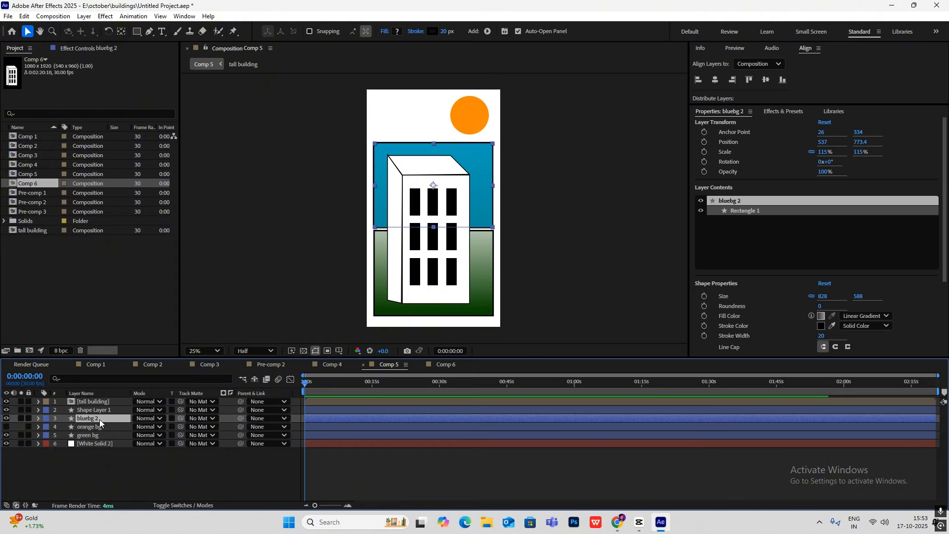
{"action": "key", "text": "s"}
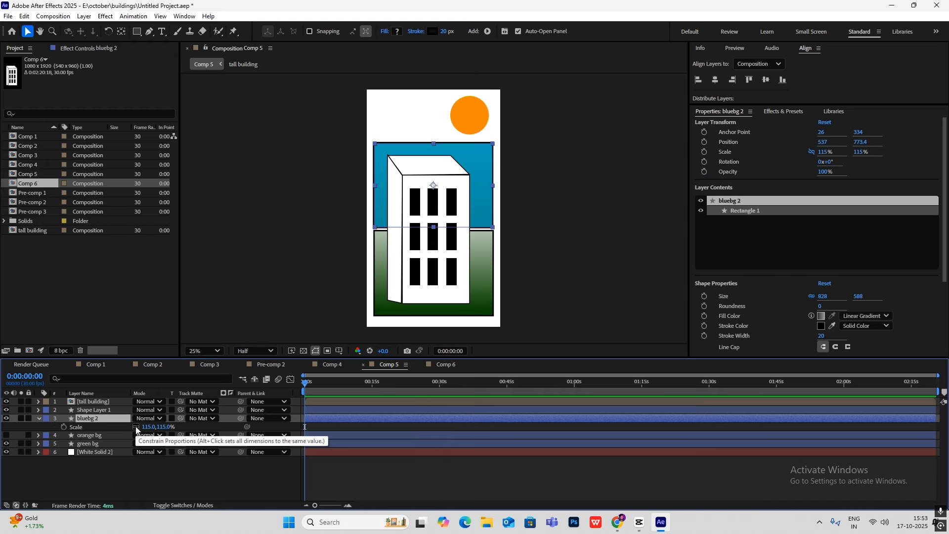
{"action": "left_click", "coordinate": [135, 427]}
{"action": "left_click_drag", "start_coordinate": [166, 426], "coordinate": [159, 426]}
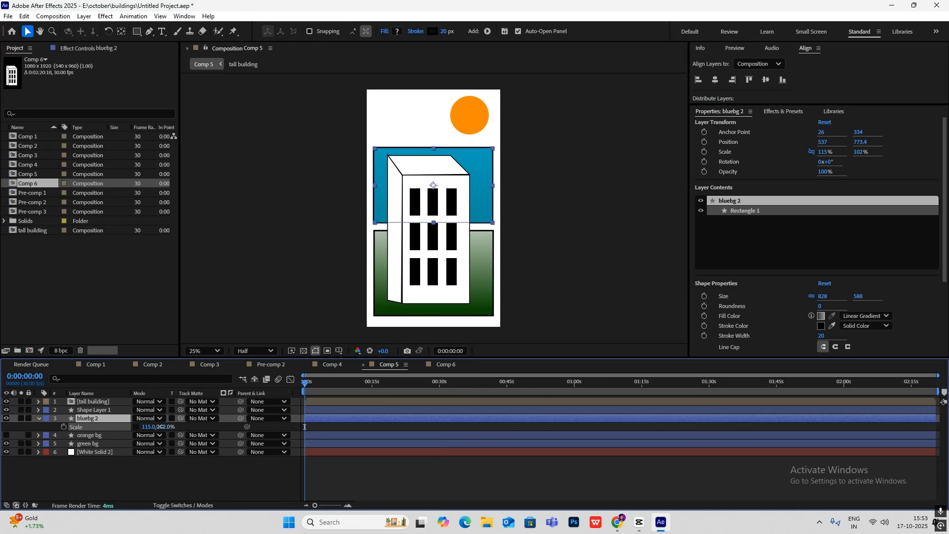
{"action": "key", "text": "ctrl+z"}
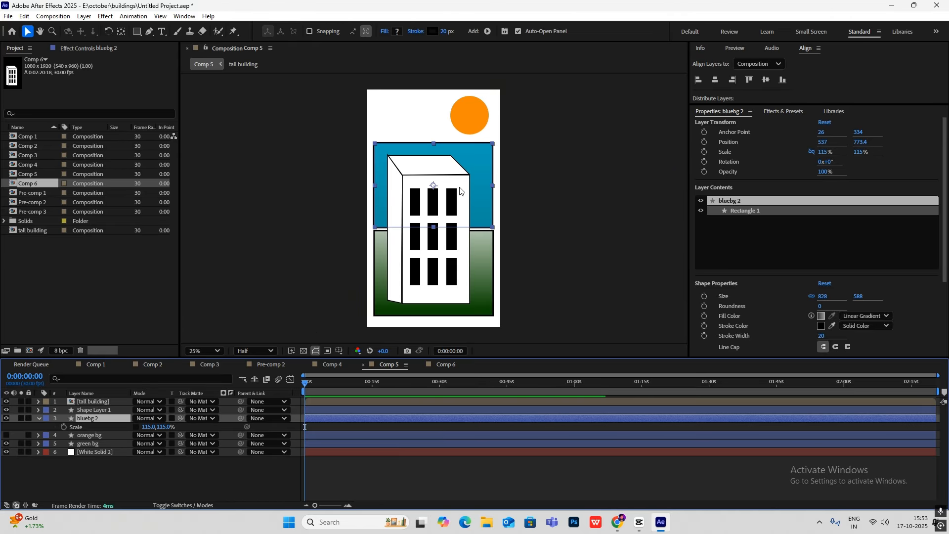
{"action": "key", "text": "y"}
{"action": "left_click_drag", "start_coordinate": [433, 186], "coordinate": [434, 228]}
{"action": "key", "text": "v"}
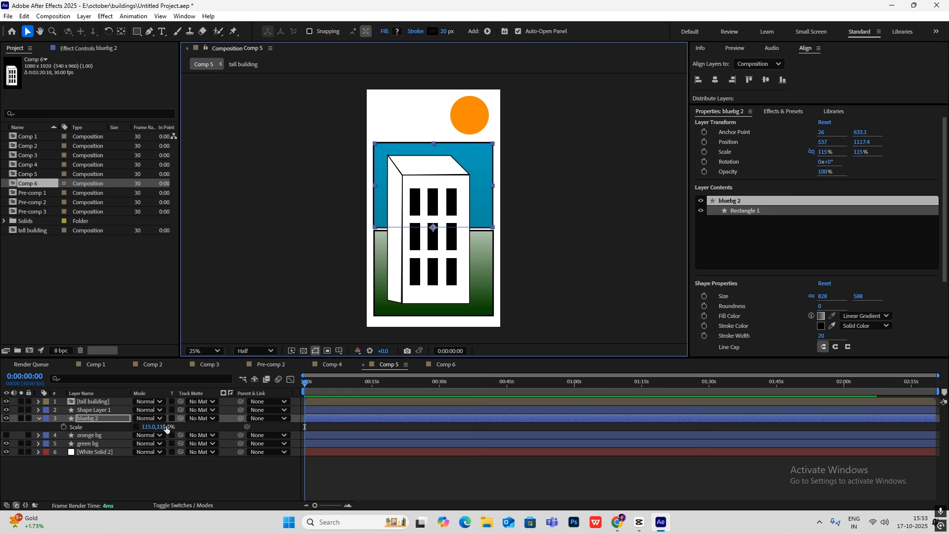
{"action": "left_click_drag", "start_coordinate": [165, 429], "coordinate": [191, 418]}
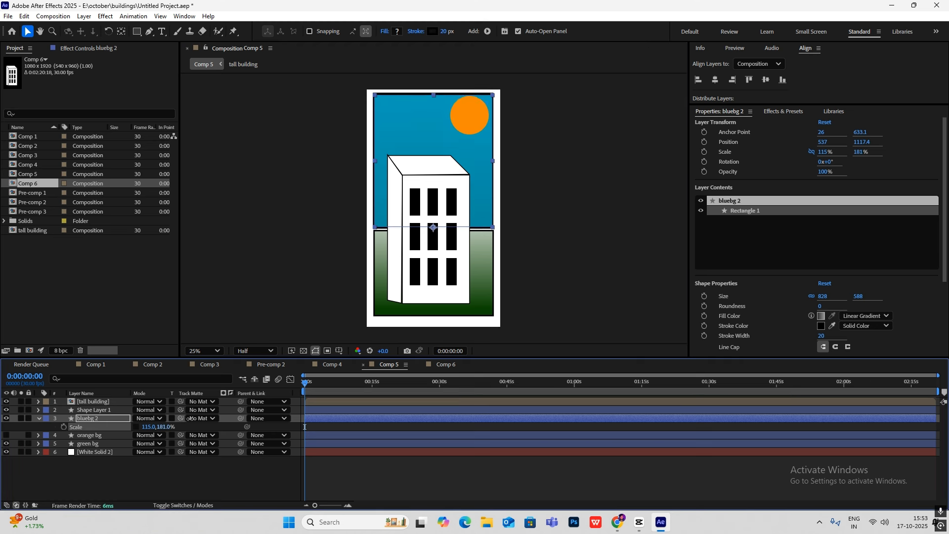
{"action": "left_click", "coordinate": [249, 469]}
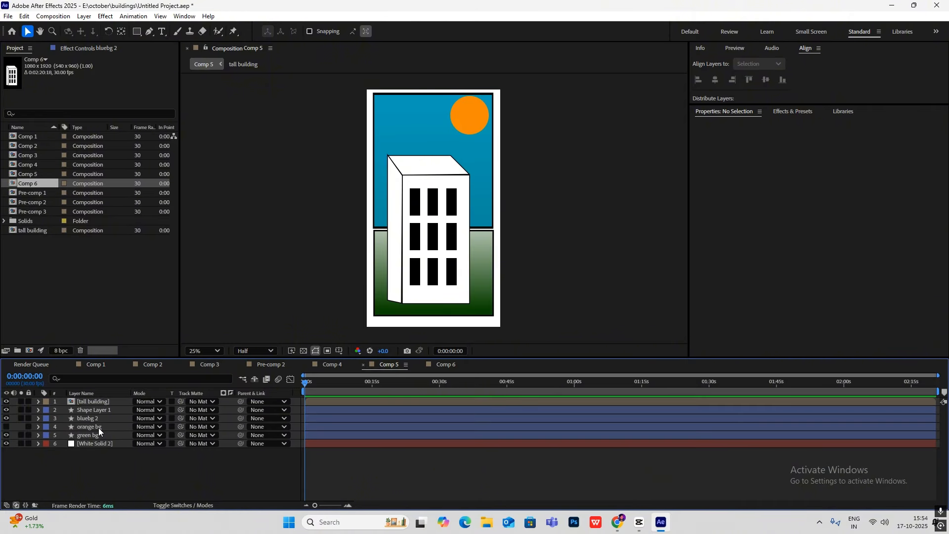
Step: Move green bg's anchor point to its bottom edge and set its unlinked scale to 115% by 122%, closing the gap below the blue panel
{"action": "left_click", "coordinate": [98, 435]}
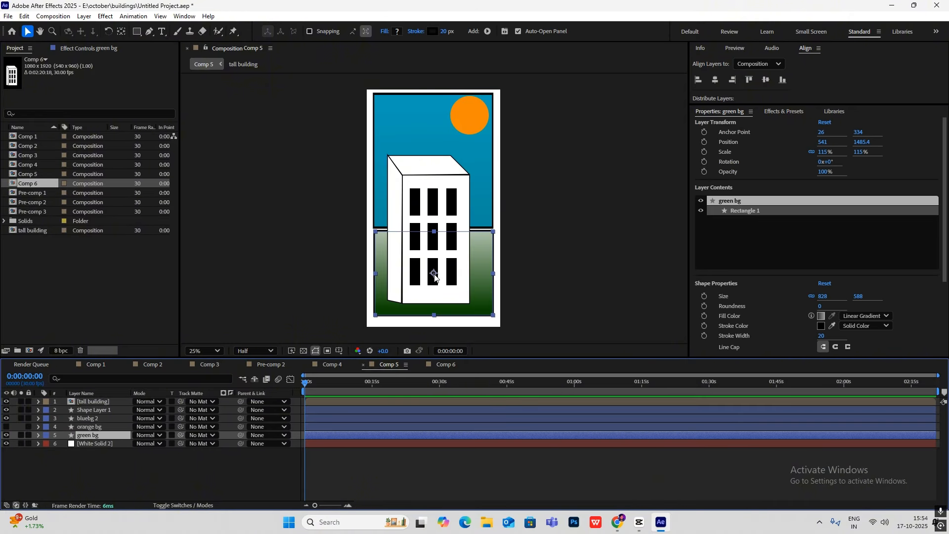
{"action": "key", "text": "y"}
{"action": "left_click_drag", "start_coordinate": [434, 274], "coordinate": [435, 318]}
{"action": "key", "text": "v"}
{"action": "key", "text": "s"}
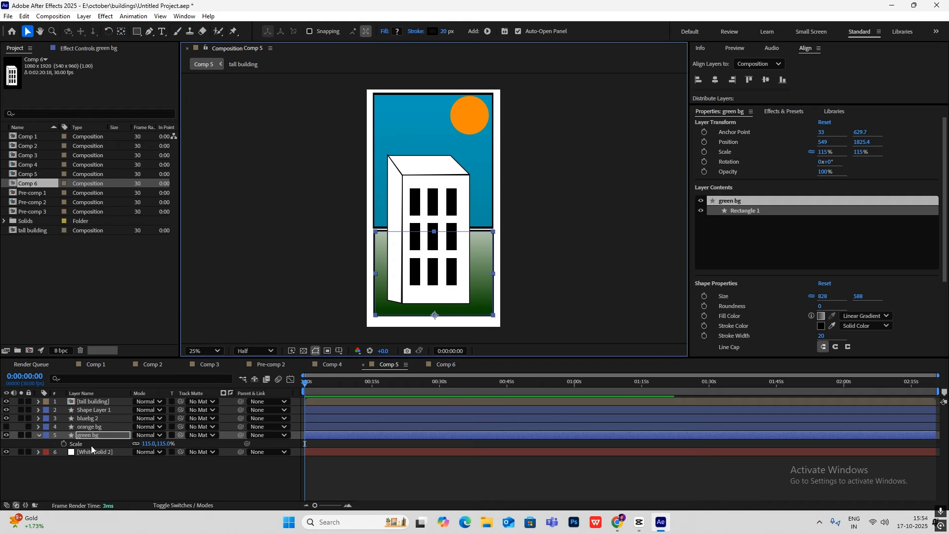
{"action": "left_click", "coordinate": [136, 443]}
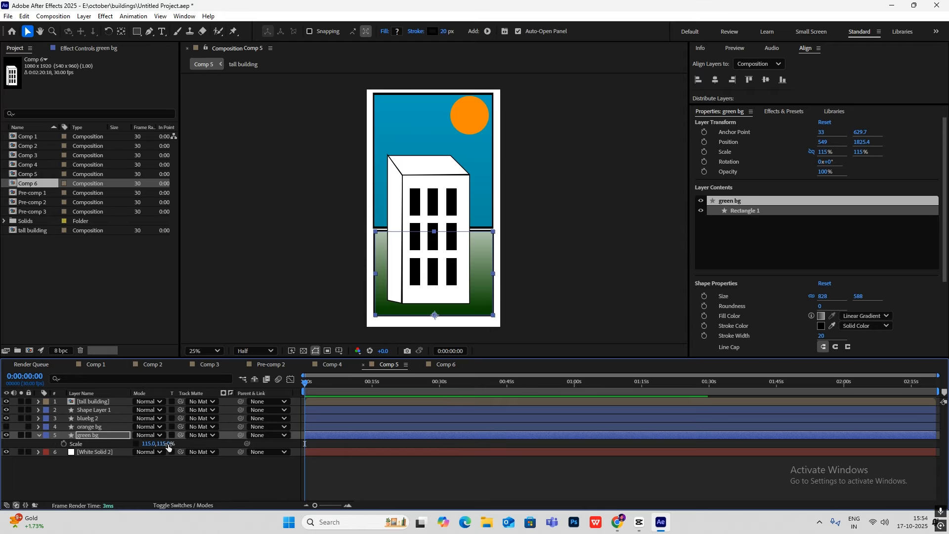
{"action": "left_click_drag", "start_coordinate": [165, 447], "coordinate": [168, 445]}
{"action": "left_click", "coordinate": [213, 475]}
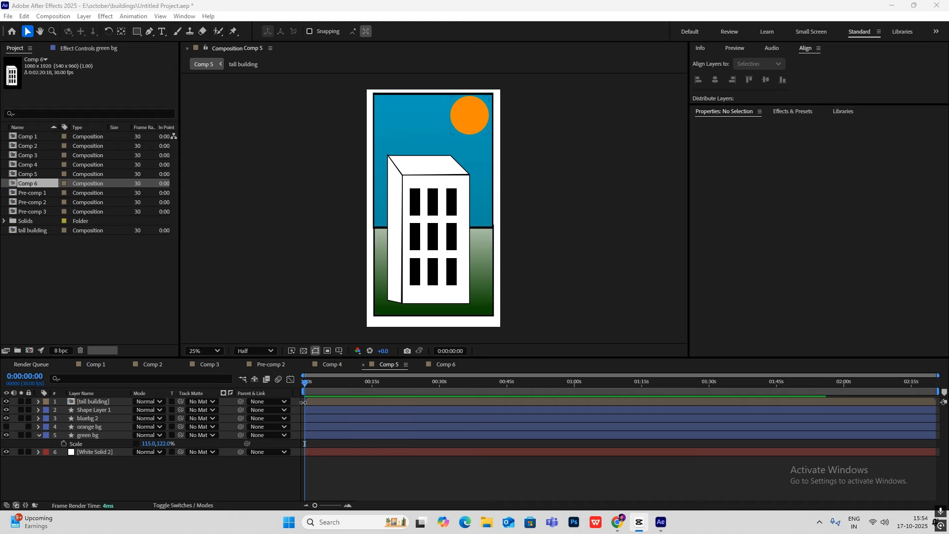
{"action": "left_click", "coordinate": [38, 435]}
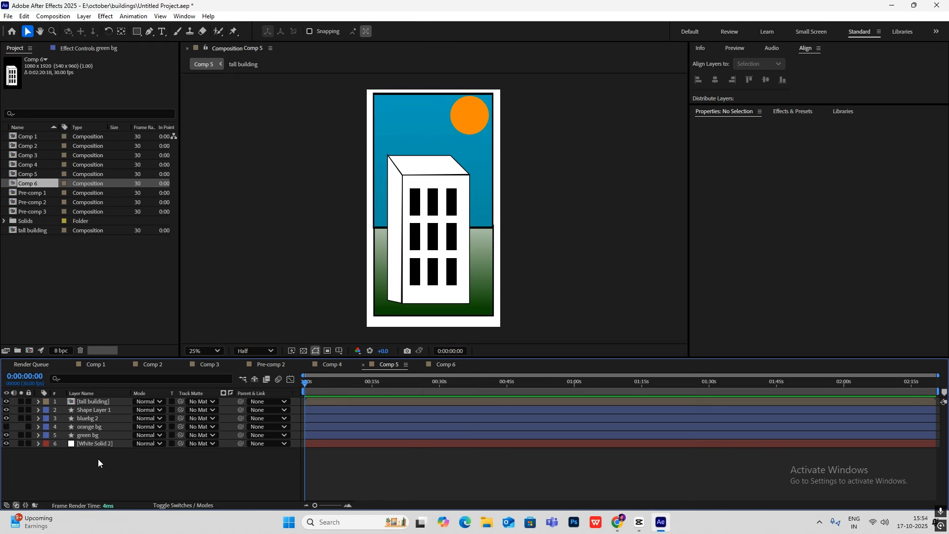
Step: Scale the tall building layer to 29% and place it at 912, 996, at the right end of the boundary between the blue and green panels
{"action": "left_click", "coordinate": [641, 528]}
{"action": "left_click", "coordinate": [641, 528]}
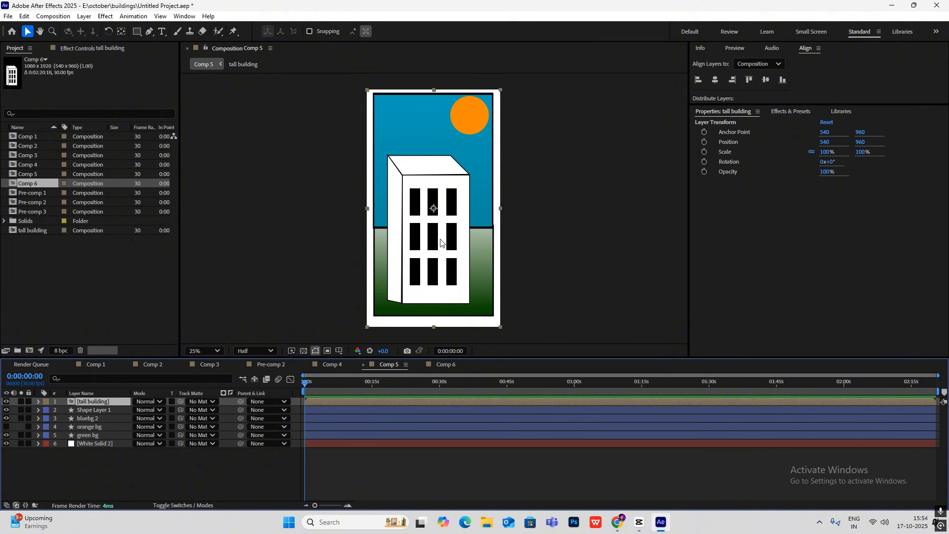
{"action": "left_click_drag", "start_coordinate": [441, 242], "coordinate": [468, 194]}
{"action": "key", "text": "s"}
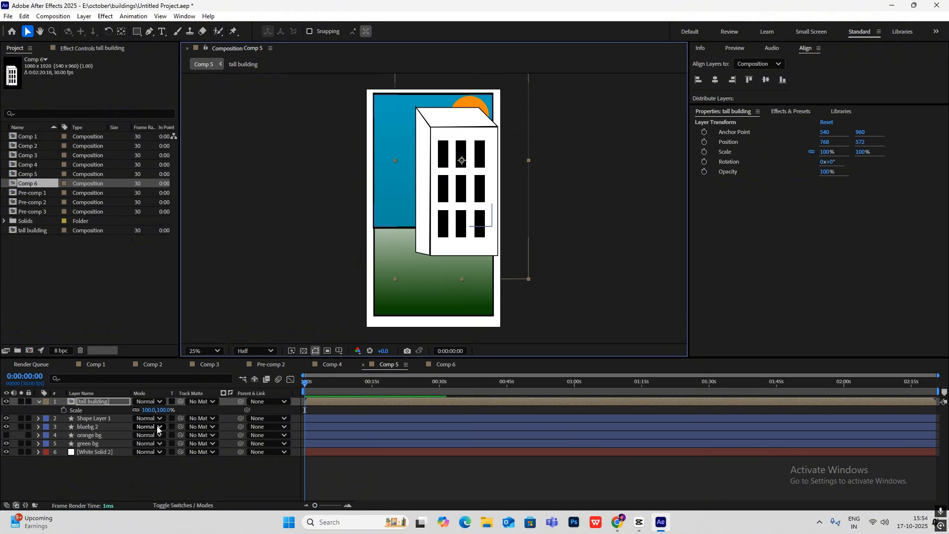
{"action": "left_click_drag", "start_coordinate": [529, 279], "coordinate": [482, 207]}
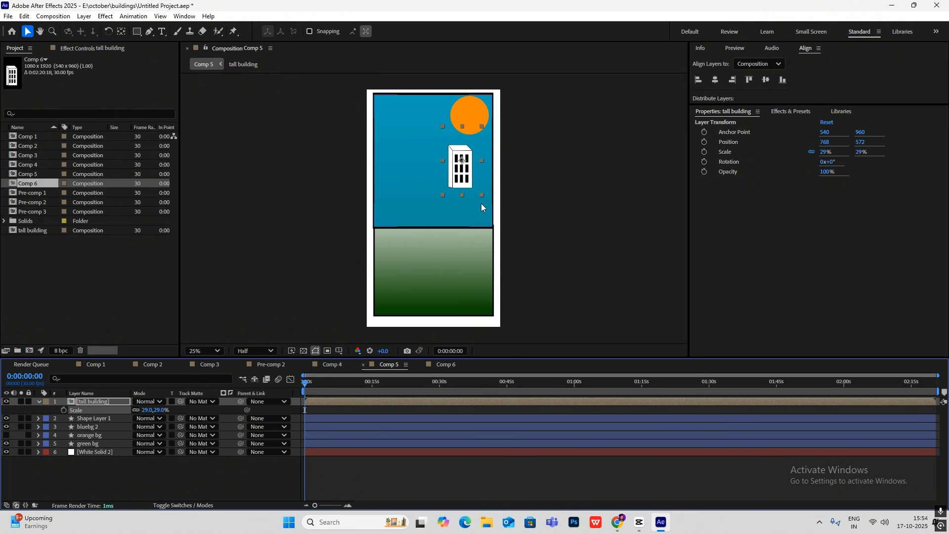
{"action": "left_click_drag", "start_coordinate": [461, 170], "coordinate": [479, 223]}
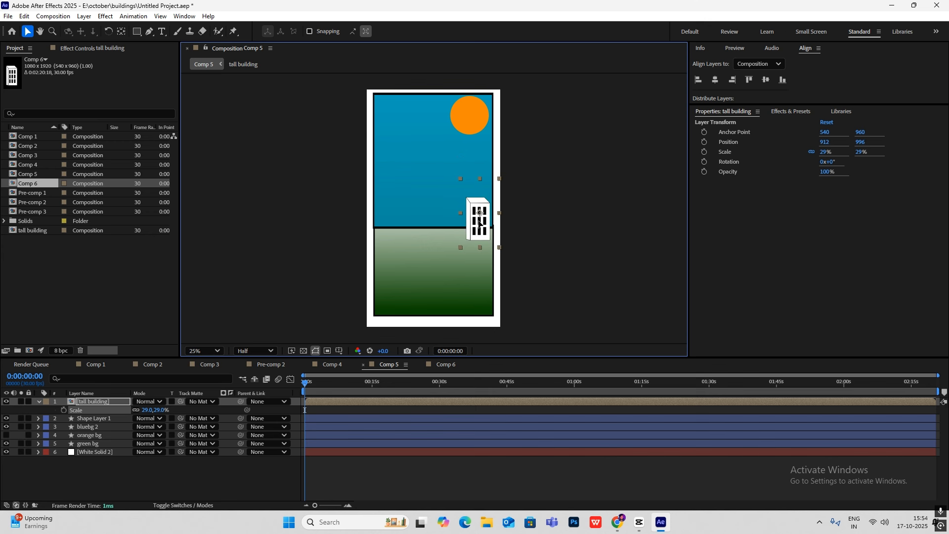
Step: Switch to CapCut to examine the small house in the reference frame's skyline, and return to After Effects
{"action": "left_click", "coordinate": [38, 401]}
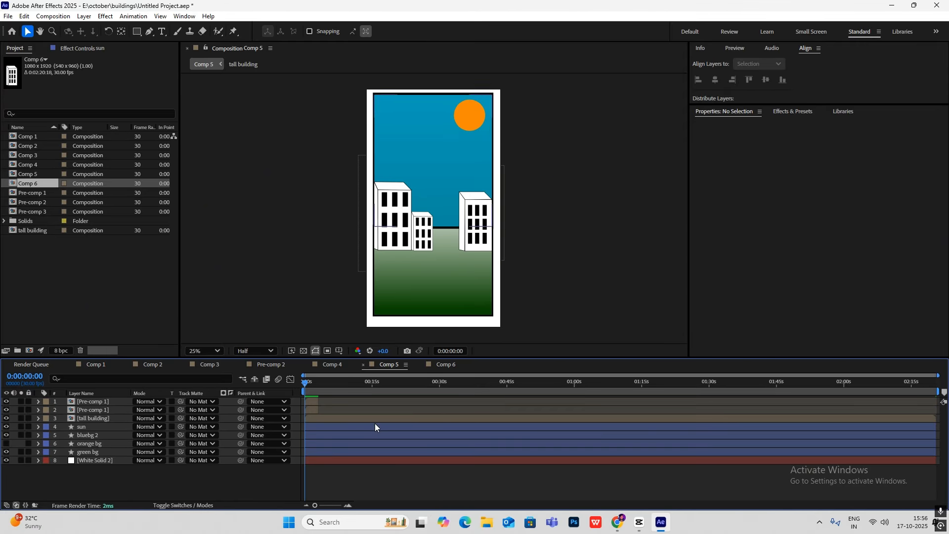
{"action": "left_click", "coordinate": [641, 522]}
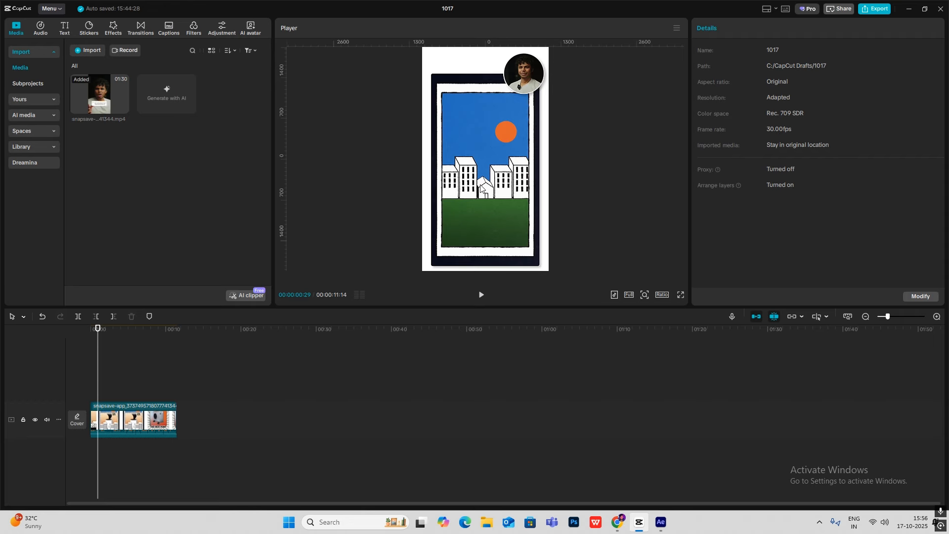
{"action": "left_click", "coordinate": [660, 522]}
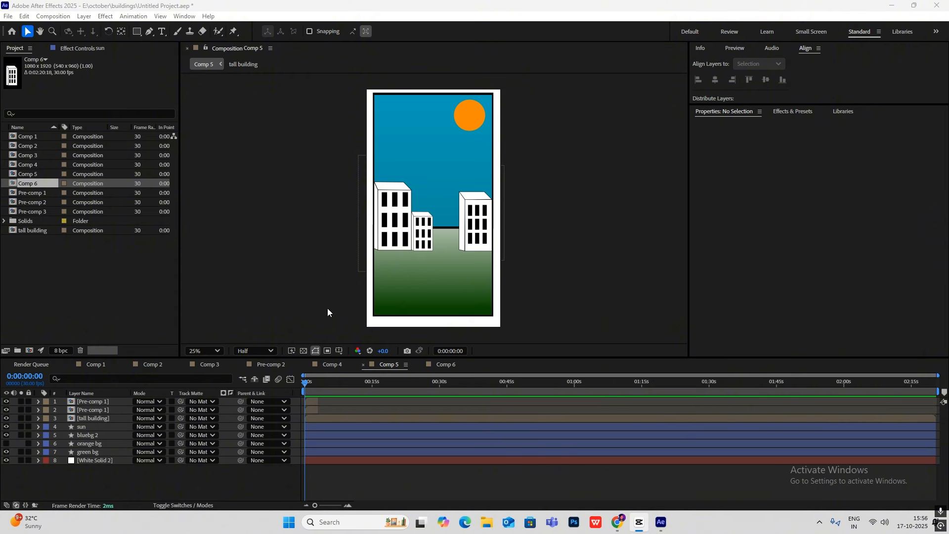
Step: Create a new 1080 by 1920 composition at 30 fps and show its transparency grid
{"action": "right_click", "coordinate": [105, 261]}
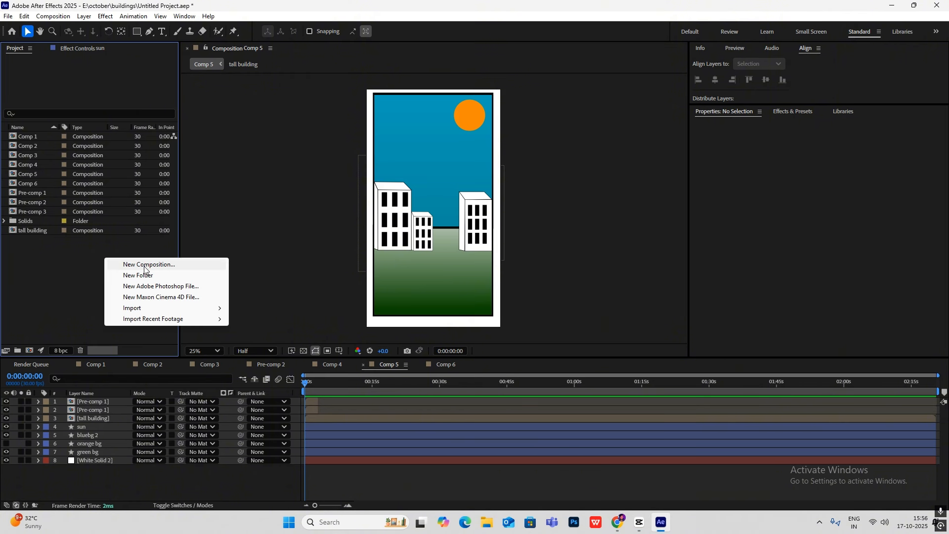
{"action": "left_click", "coordinate": [145, 264]}
{"action": "left_click", "coordinate": [562, 377]}
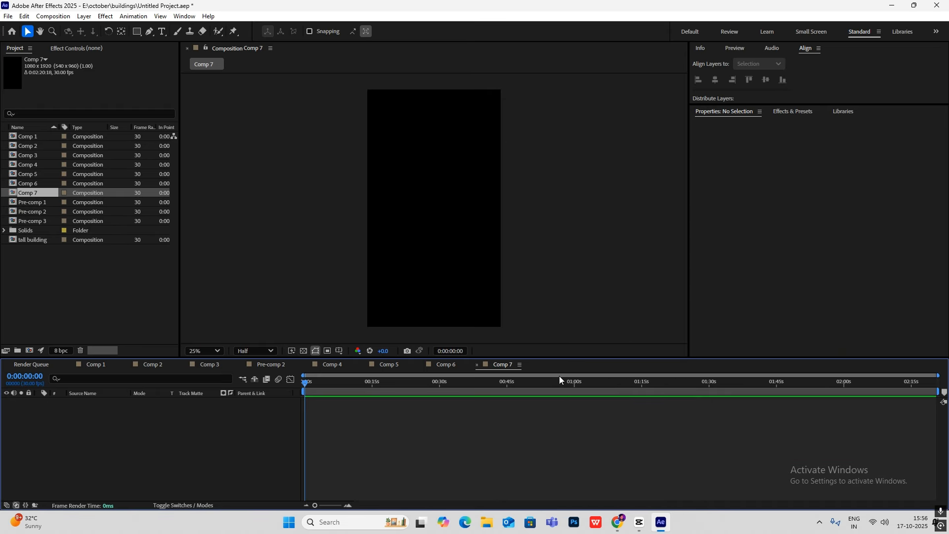
{"action": "left_click", "coordinate": [304, 350]}
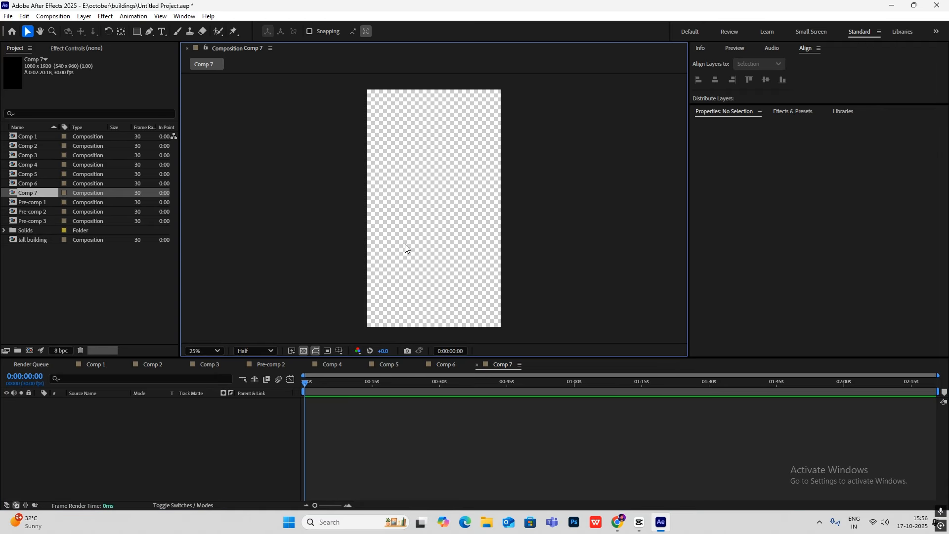
Step: Draw a rectangle about 548 by 548 px with fill ffffff and a 6 px black stroke, and centre its anchor point
{"action": "left_click", "coordinate": [137, 31]}
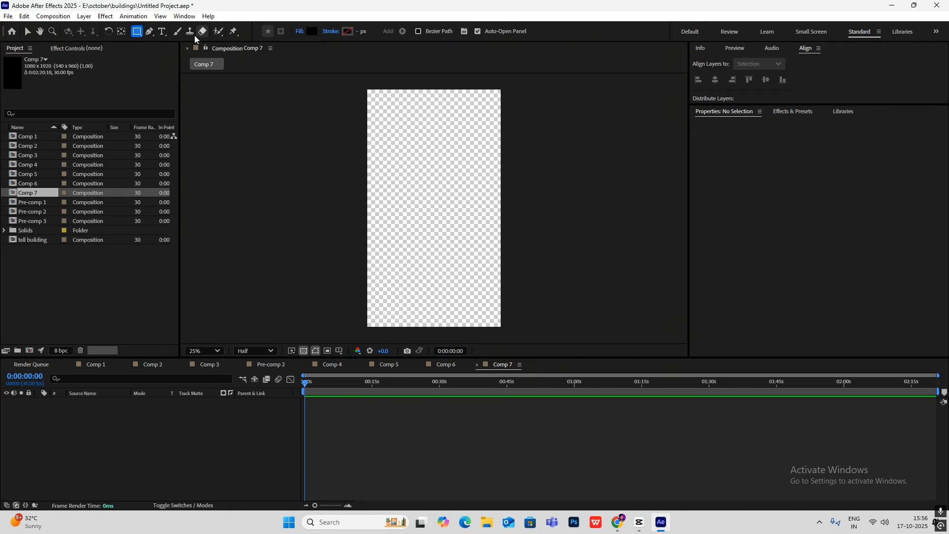
{"action": "left_click", "coordinate": [312, 31]}
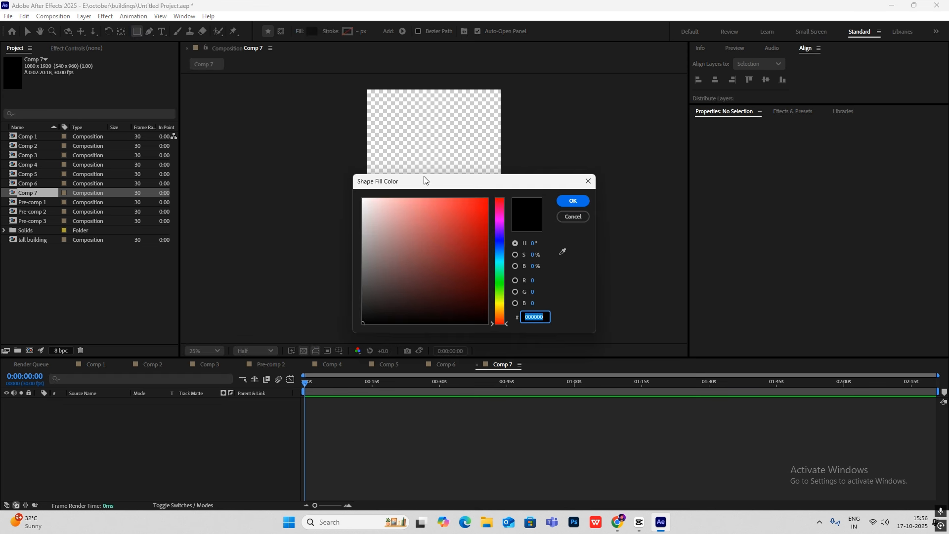
{"action": "type", "text": "ffffff"}
{"action": "key", "text": "Return"}
{"action": "left_click", "coordinate": [348, 31]}
{"action": "left_click", "coordinate": [573, 200]}
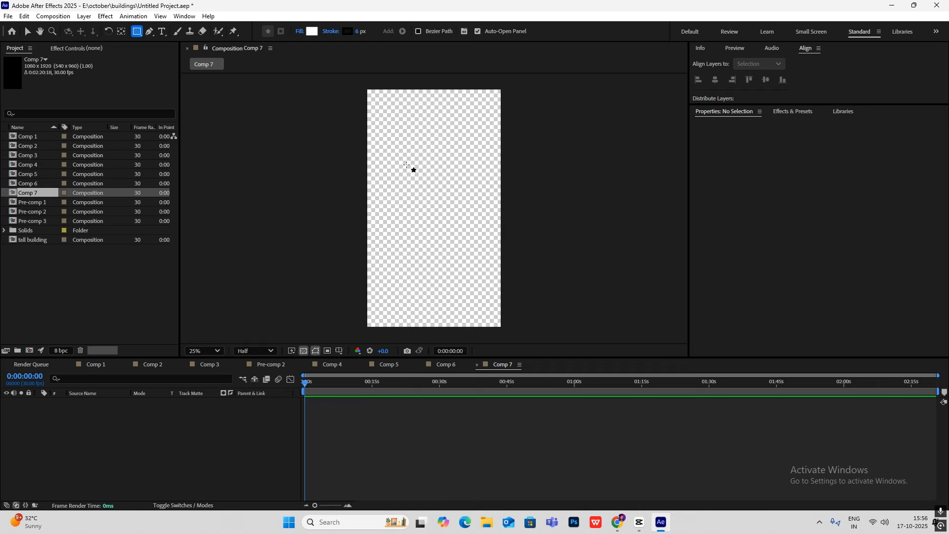
{"action": "mouse_move", "coordinate": [407, 165]}
{"action": "left_mouse_down"}
{"action": "mouse_move", "coordinate": [483, 238]}
{"action": "mouse_move", "coordinate": [460, 232]}
{"action": "left_mouse_up"}
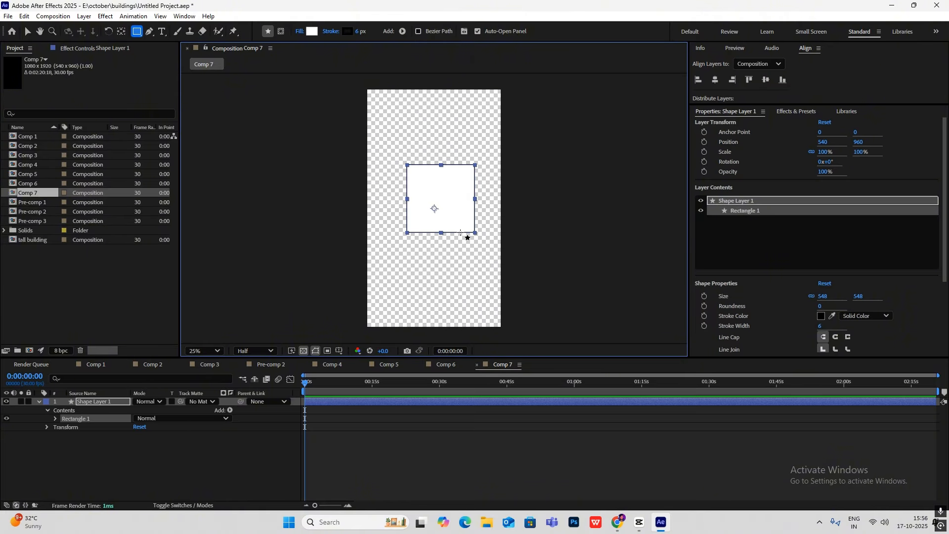
{"action": "key", "text": "ctrl+alt+Home"}
{"action": "left_click", "coordinate": [193, 457]}
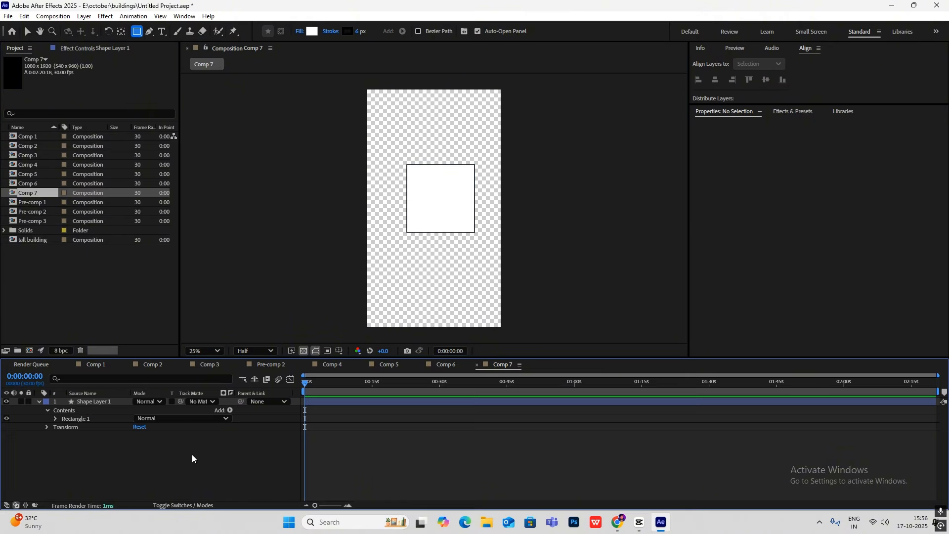
Step: Make the square a 3D layer, rotate it 112° in X and 38° in Y, and place it at 750, 862 as one roof slope
{"action": "left_click", "coordinate": [69, 406]}
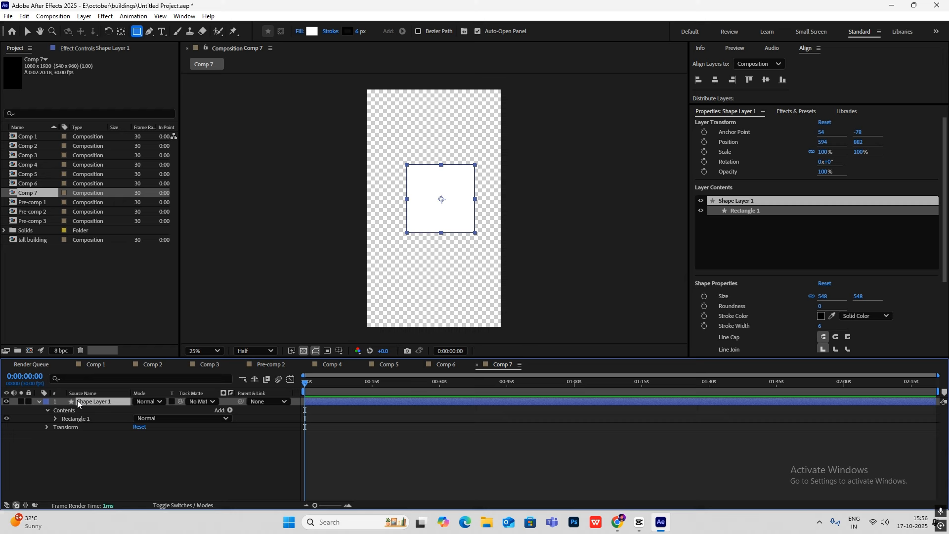
{"action": "left_click", "coordinate": [181, 505]}
{"action": "left_click", "coordinate": [189, 402]}
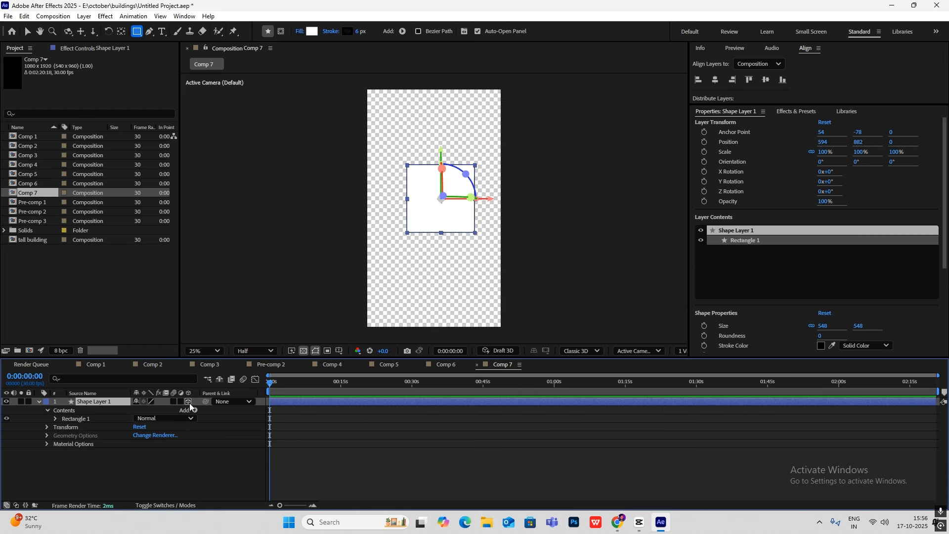
{"action": "key", "text": "r"}
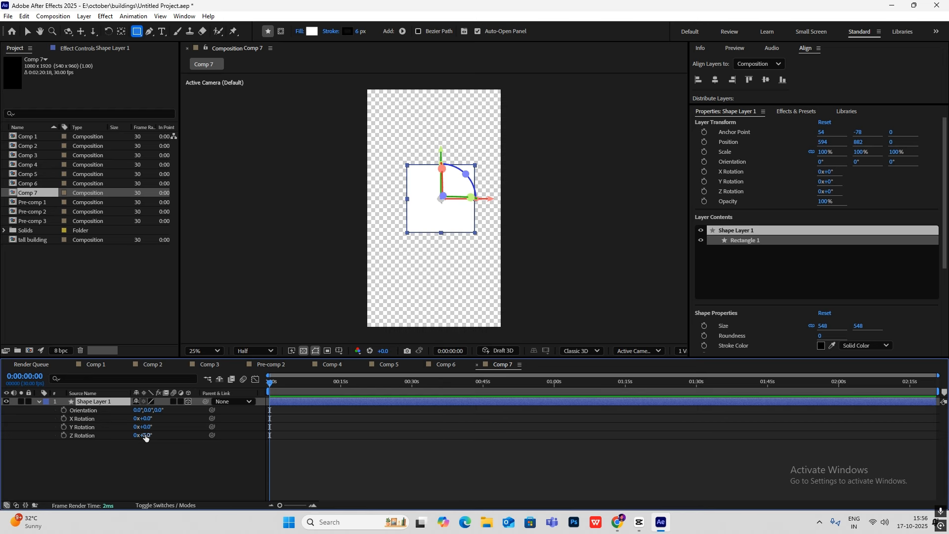
{"action": "left_click_drag", "start_coordinate": [146, 435], "coordinate": [214, 428]}
{"action": "key", "text": "ctrl+z"}
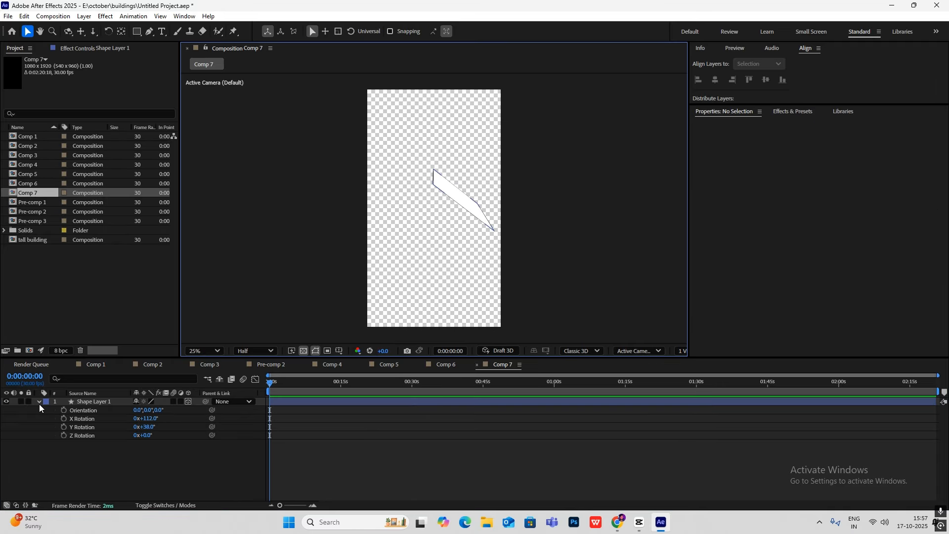
{"action": "left_click", "coordinate": [39, 402]}
Step: Duplicate the roof slope, set the copy's Y rotation to -38°, and move it to 318, 862 so both slopes meet at the ridge
{"action": "left_click", "coordinate": [92, 401]}
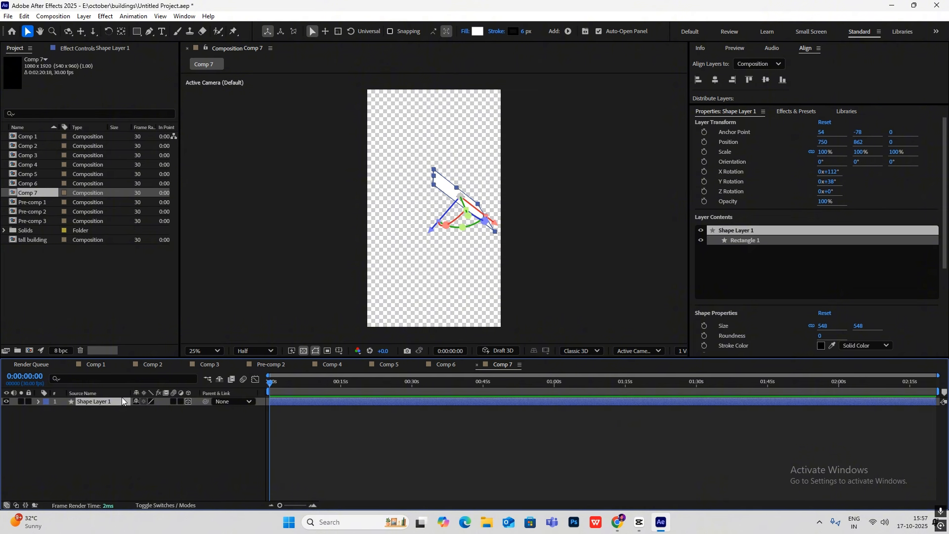
{"action": "key", "text": "ctrl+d"}
{"action": "key", "text": "r"}
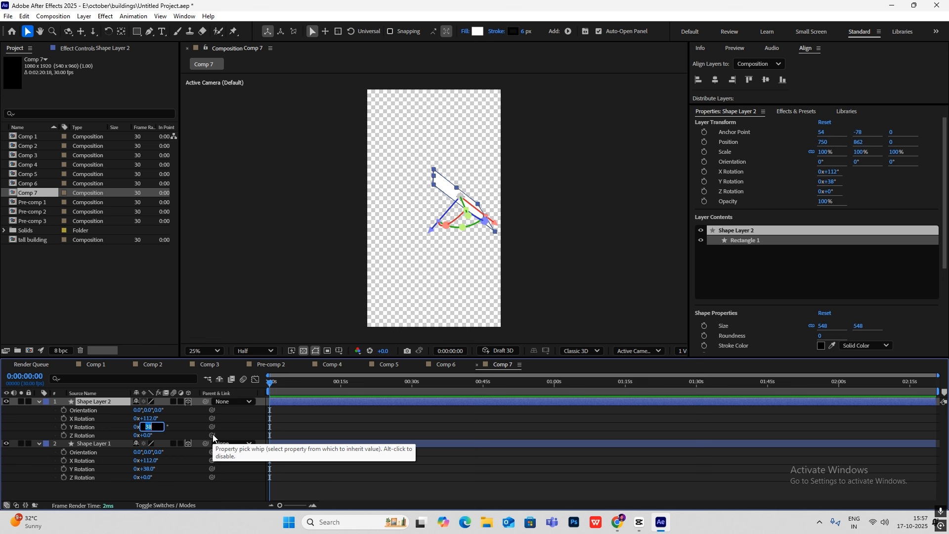
{"action": "type", "text": "-38"}
{"action": "left_click", "coordinate": [175, 497]}
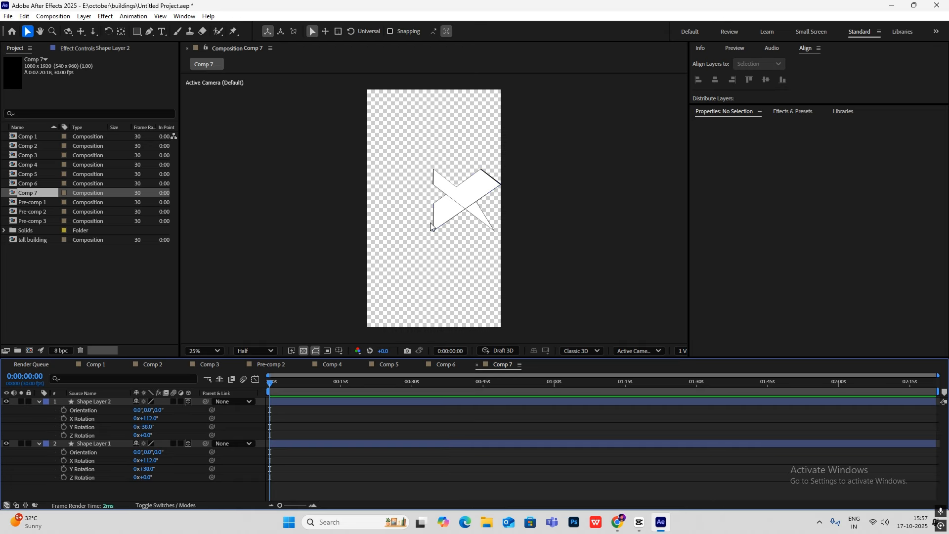
{"action": "left_click_drag", "start_coordinate": [473, 194], "coordinate": [406, 196]}
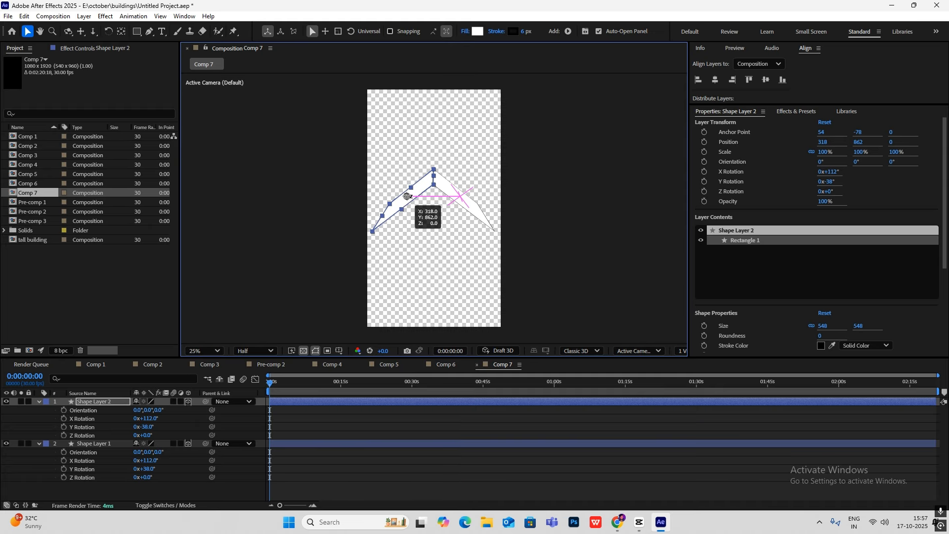
{"action": "left_click", "coordinate": [595, 178]}
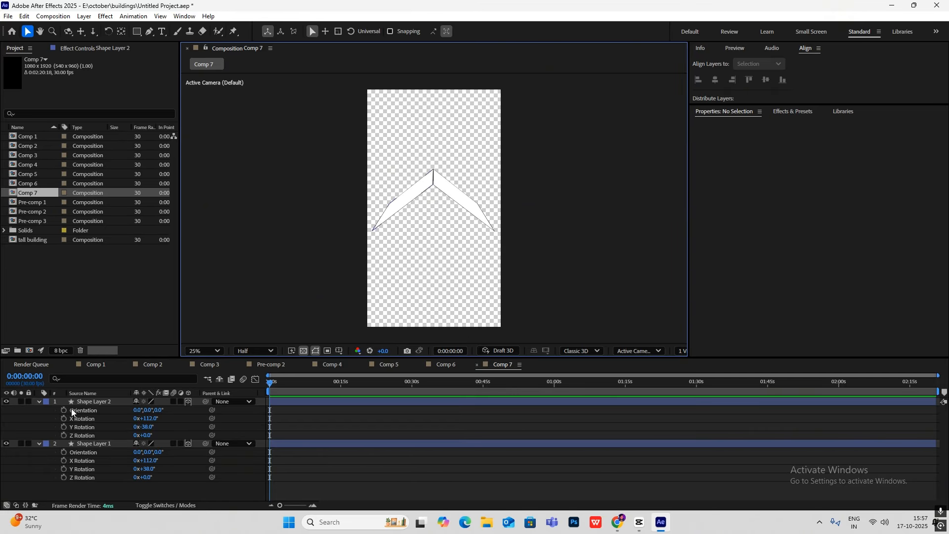
{"action": "key", "text": "r"}
Step: Check the house in the CapCut reference and draw its white five-sided front wall with a 6 px black outline below the roof using the Pen tool
{"action": "left_click", "coordinate": [148, 32]}
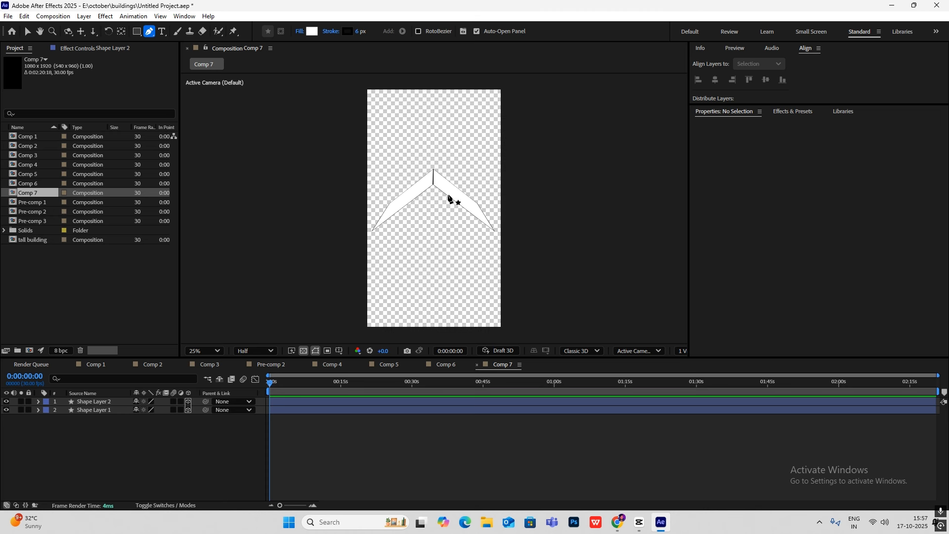
{"action": "left_click", "coordinate": [639, 523]}
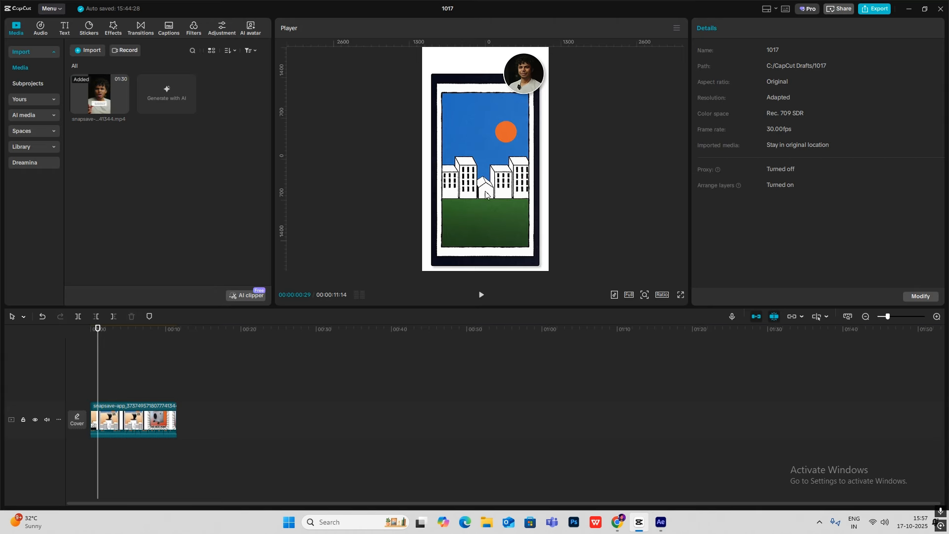
{"action": "left_click", "coordinate": [639, 523]}
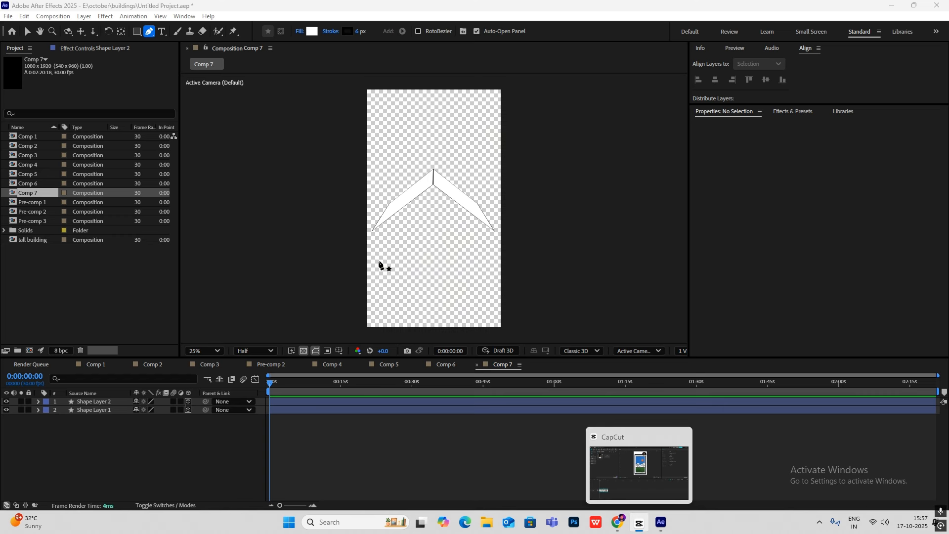
{"action": "left_click", "coordinate": [376, 228]}
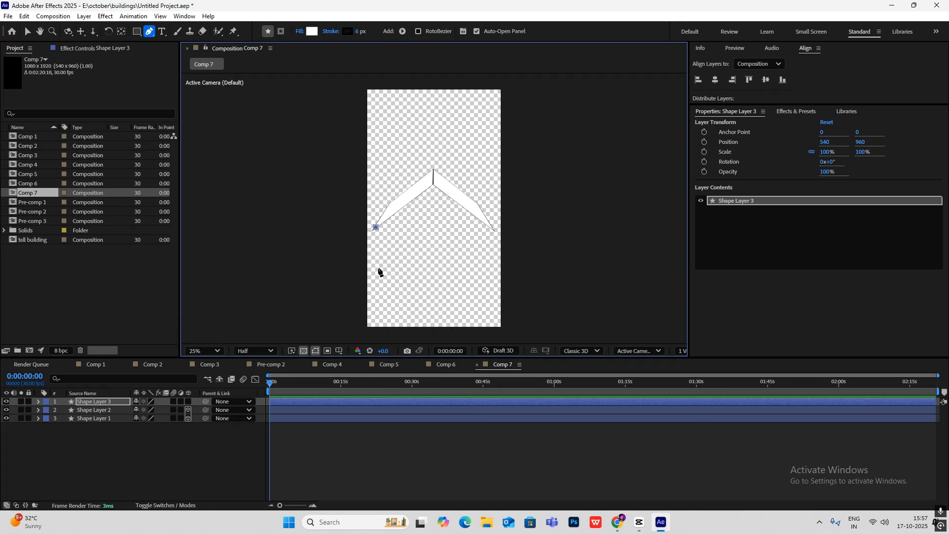
{"action": "left_click", "coordinate": [486, 292]}
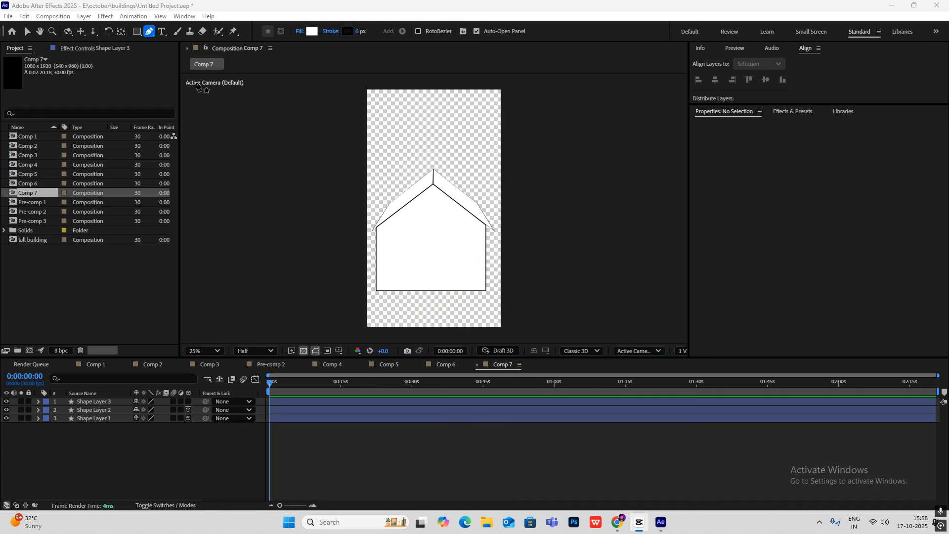
Step: Draw a black rectangle about 172 by 324 px with no stroke as the door, standing on the base of the front wall
{"action": "left_click", "coordinate": [136, 32]}
{"action": "left_click", "coordinate": [158, 31]}
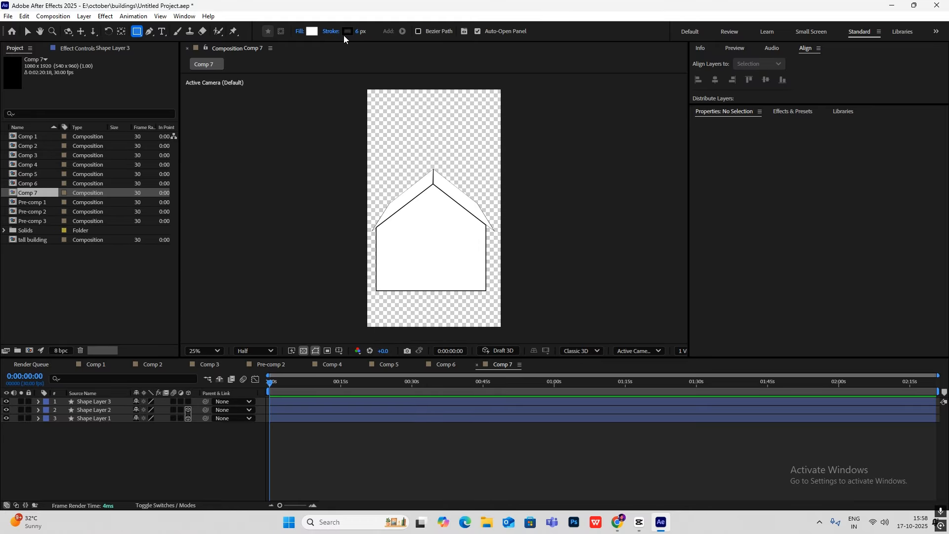
{"action": "left_click", "coordinate": [313, 35]}
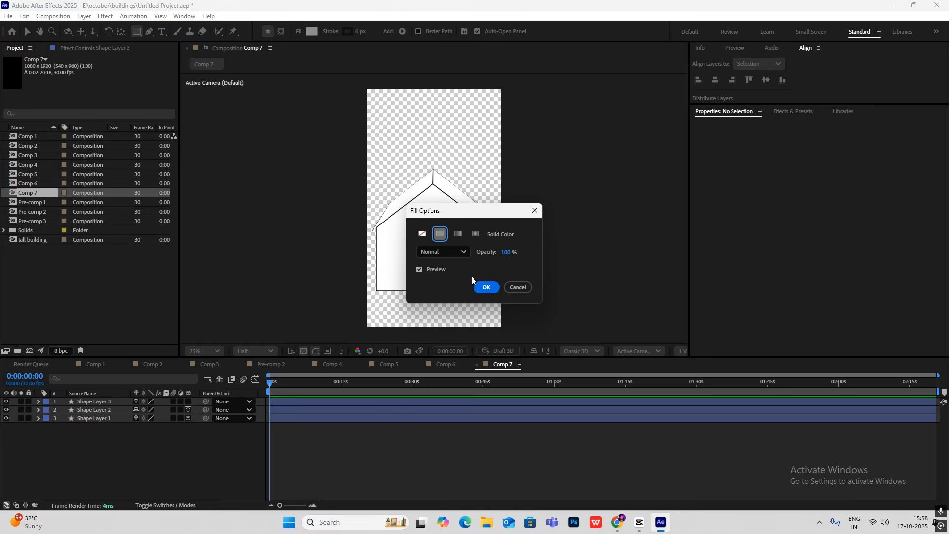
{"action": "left_click", "coordinate": [479, 285]}
{"action": "left_click", "coordinate": [312, 32]}
{"action": "left_click_drag", "start_coordinate": [377, 296], "coordinate": [324, 364]}
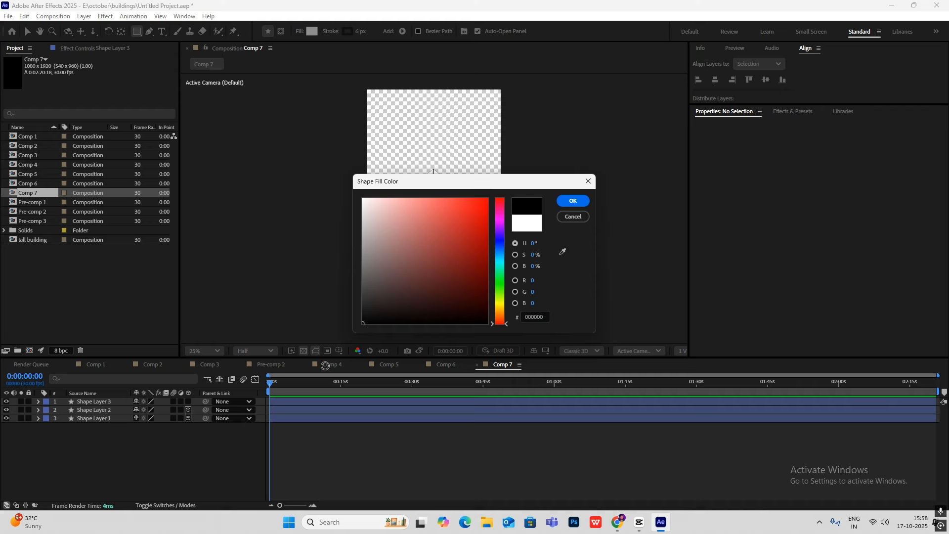
{"action": "left_click", "coordinate": [569, 200]}
{"action": "left_click", "coordinate": [348, 32]}
{"action": "left_click", "coordinate": [422, 233]}
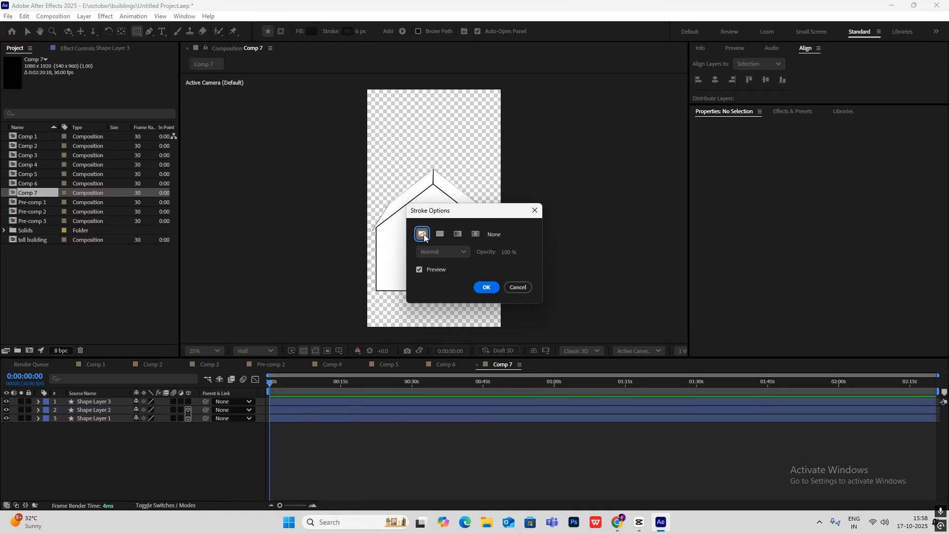
{"action": "left_click", "coordinate": [484, 288]}
{"action": "left_click_drag", "start_coordinate": [421, 248], "coordinate": [442, 289]}
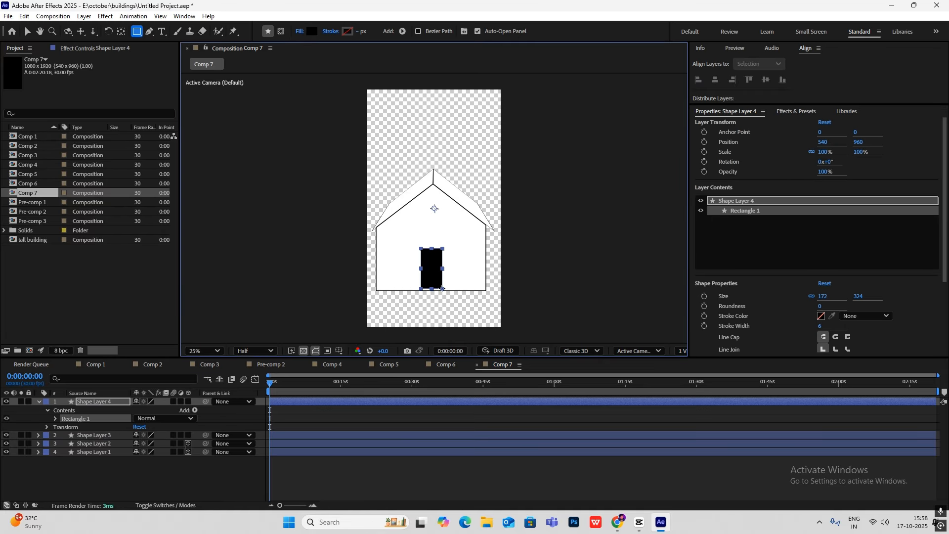
{"action": "left_click", "coordinate": [227, 473]}
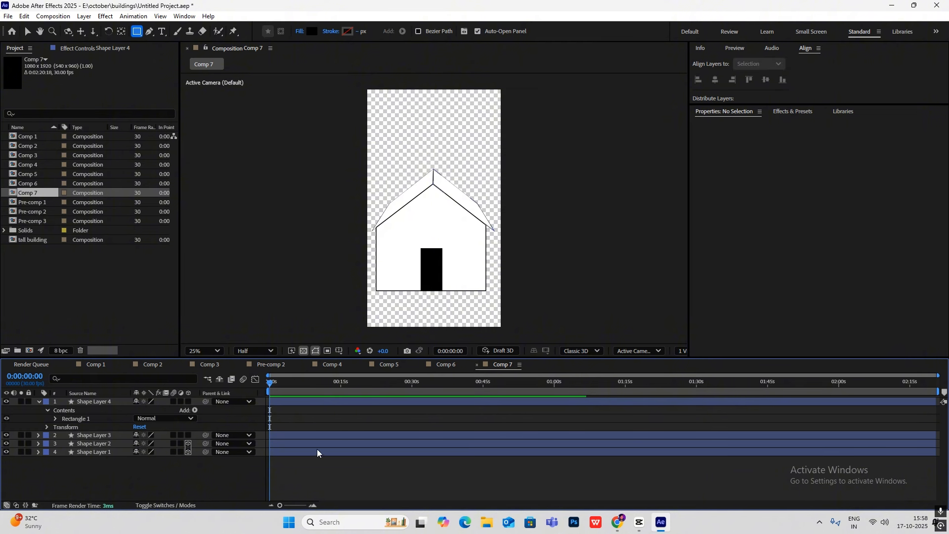
{"action": "left_click", "coordinate": [38, 402]}
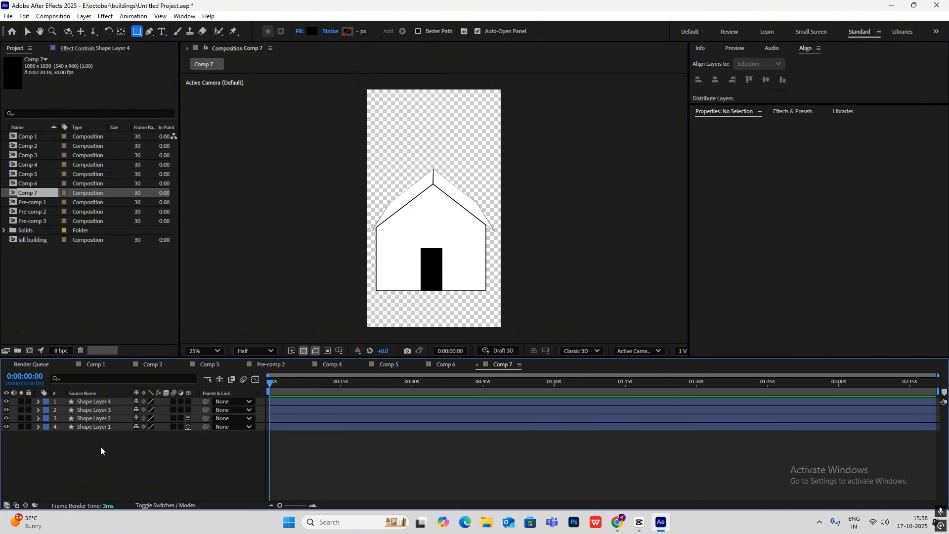
Step: Pre-compose all four shape layers into a composition named house and select the resulting layer
{"action": "left_click_drag", "start_coordinate": [100, 447], "coordinate": [106, 404]}
{"action": "key", "text": "ctrl+shift+c"}
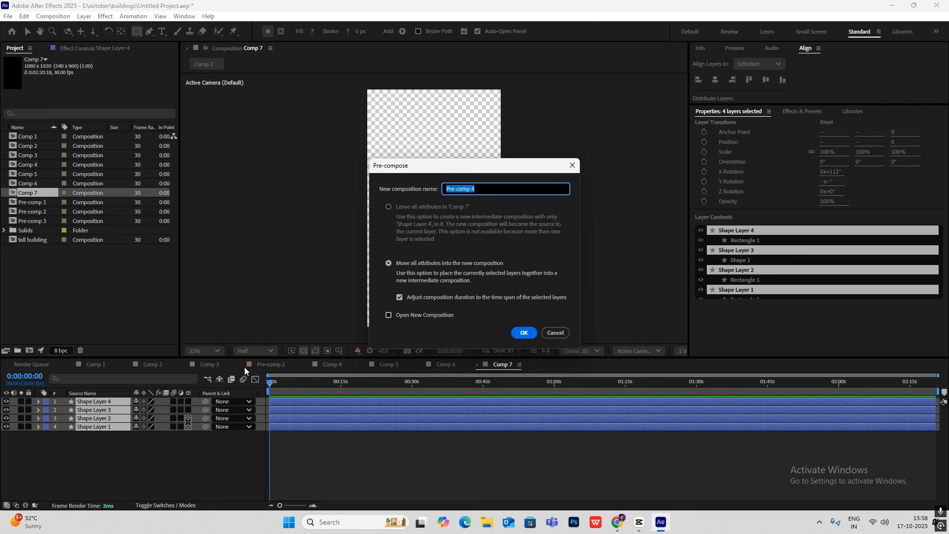
{"action": "type", "text": "house"}
{"action": "left_click", "coordinate": [526, 335]}
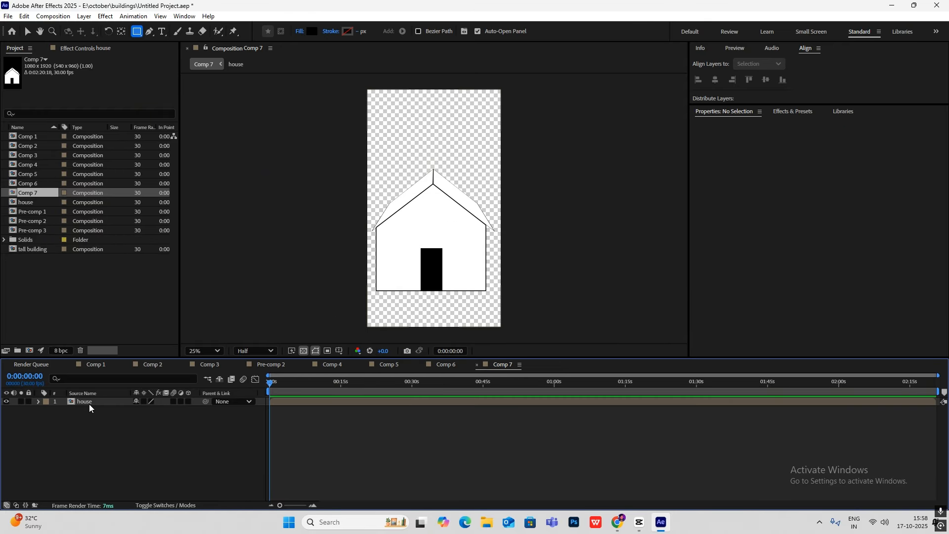
{"action": "left_click", "coordinate": [114, 401]}
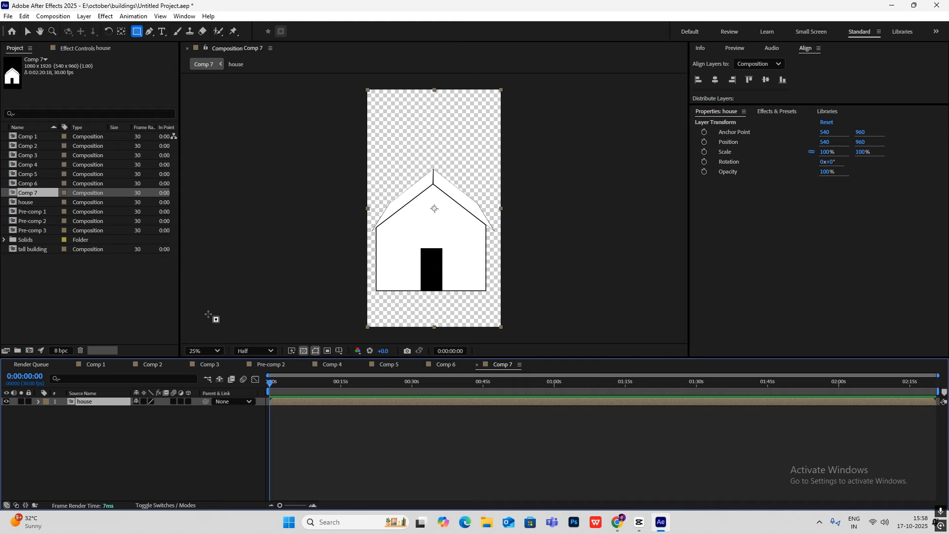
Step: Copy the house layer into Comp 5, scale it down, and move it between the small building and the tall building
{"action": "key", "text": "v"}
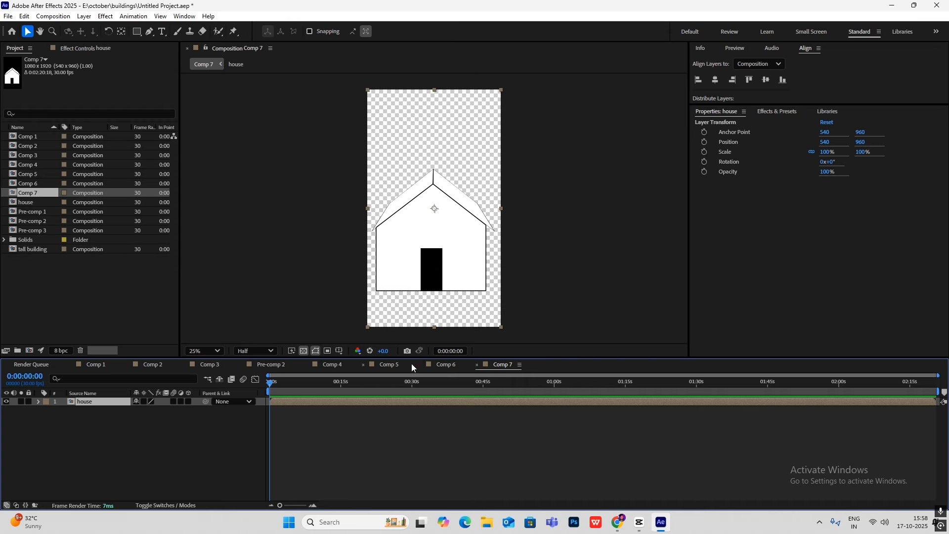
{"action": "left_click", "coordinate": [390, 364]}
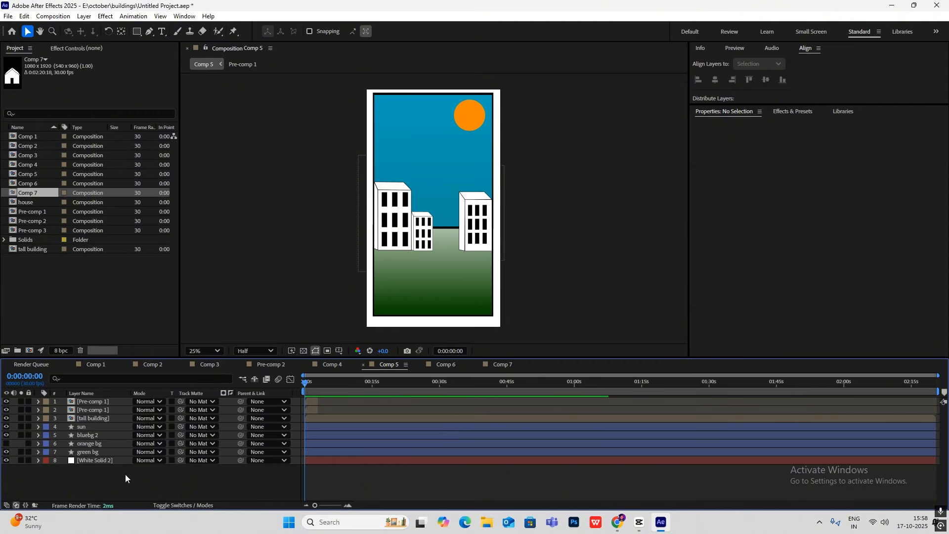
{"action": "key", "text": "ctrl+v"}
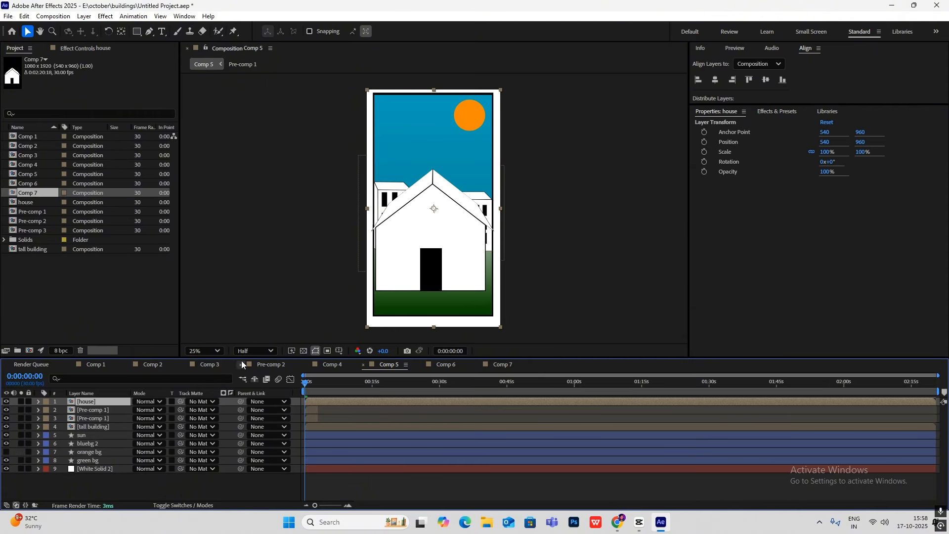
{"action": "key", "text": "s"}
{"action": "left_click_drag", "start_coordinate": [149, 410], "coordinate": [133, 418]}
{"action": "left_click_drag", "start_coordinate": [432, 216], "coordinate": [446, 240]}
Step: Place the house layer below the tall building layer and adjust it to 33% scale at position 644, 1072
{"action": "left_click_drag", "start_coordinate": [89, 401], "coordinate": [97, 439]}
{"action": "left_click_drag", "start_coordinate": [462, 259], "coordinate": [465, 262]}
{"action": "left_click_drag", "start_coordinate": [447, 244], "coordinate": [447, 242]}
{"action": "left_click", "coordinate": [542, 251]}
{"action": "left_click", "coordinate": [125, 427]}
{"action": "left_click_drag", "start_coordinate": [146, 435], "coordinate": [150, 436]}
{"action": "left_click_drag", "start_coordinate": [448, 245], "coordinate": [447, 239]}
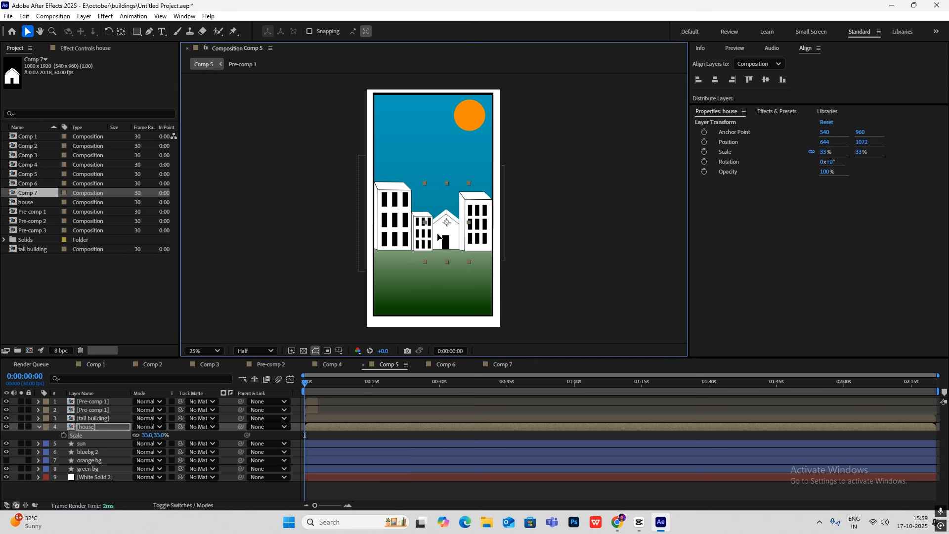
{"action": "left_click", "coordinate": [574, 250]}
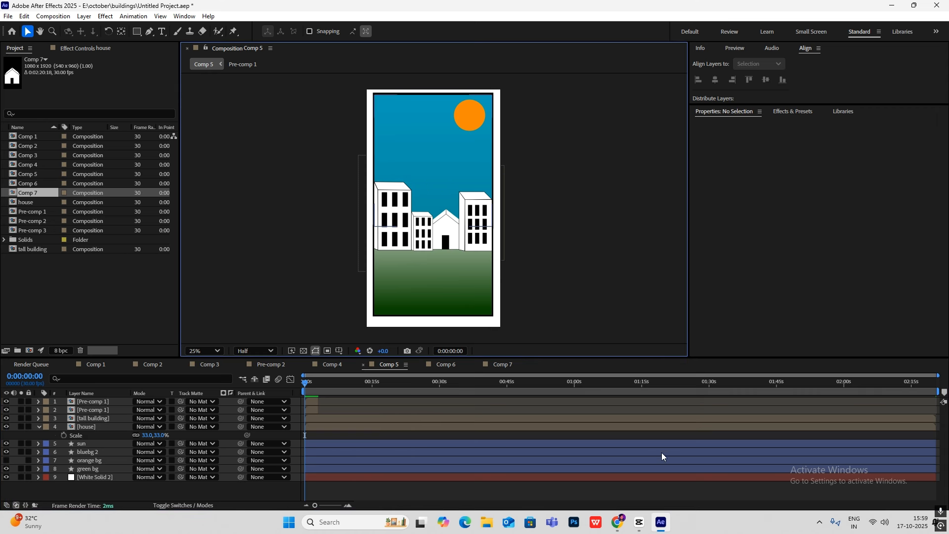
Step: Check the opening building motion in the CapCut reference and start Position keyframes at 0:00:00:00 on both Pre-comp 1 layers, tall building and house
{"action": "left_click", "coordinate": [639, 524]}
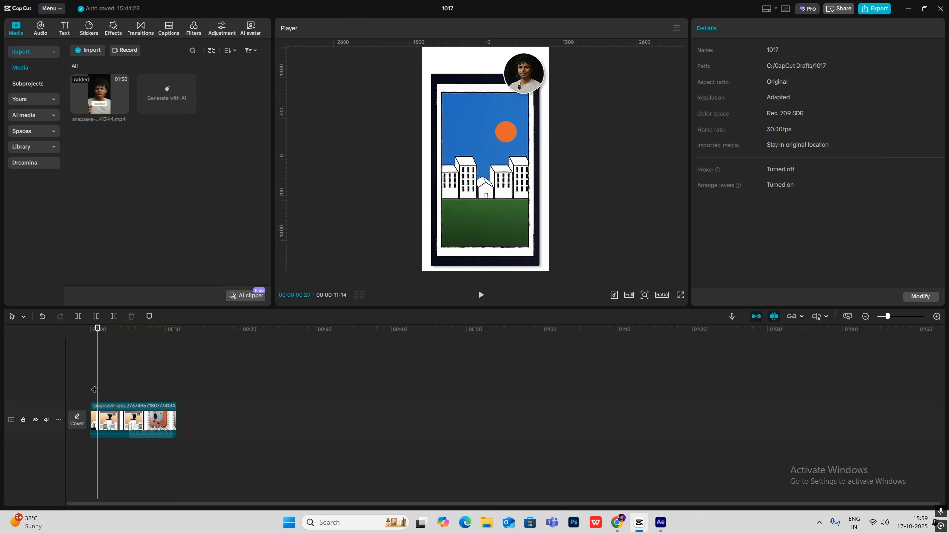
{"action": "left_click_drag", "start_coordinate": [95, 390], "coordinate": [92, 393]}
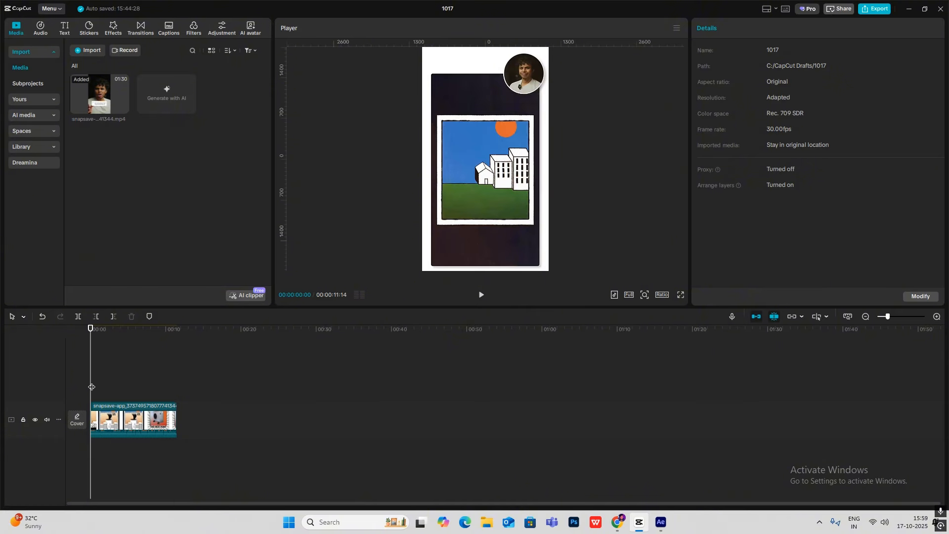
{"action": "key", "text": "alt+Tab"}
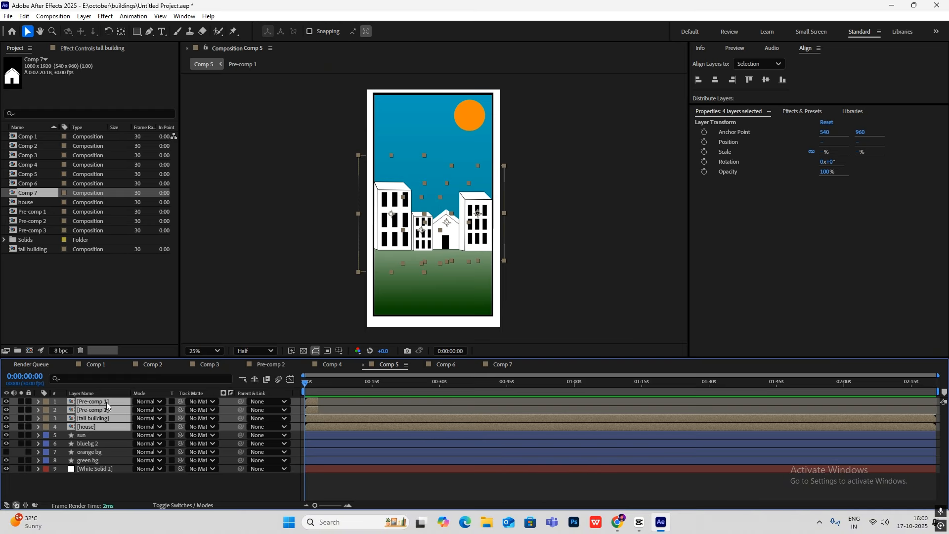
{"action": "key", "text": "p"}
{"action": "left_click", "coordinate": [64, 410]}
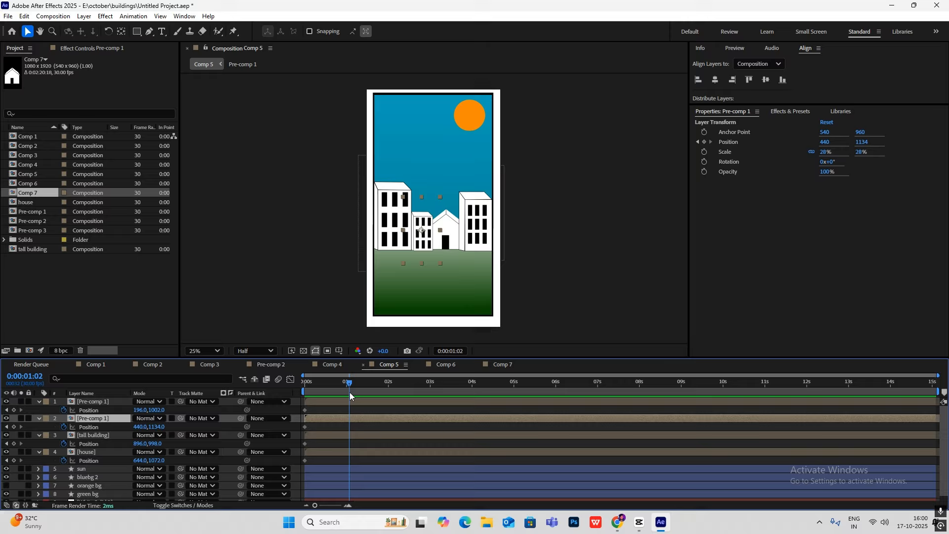
Step: Add Position keyframes at 0:00:01:16 to both Pre-comp 1 layers, tall building and house
{"action": "left_click_drag", "start_coordinate": [349, 393], "coordinate": [368, 396]}
{"action": "left_click", "coordinate": [13, 410]}
{"action": "left_click", "coordinate": [14, 427]}
{"action": "left_click", "coordinate": [13, 443]}
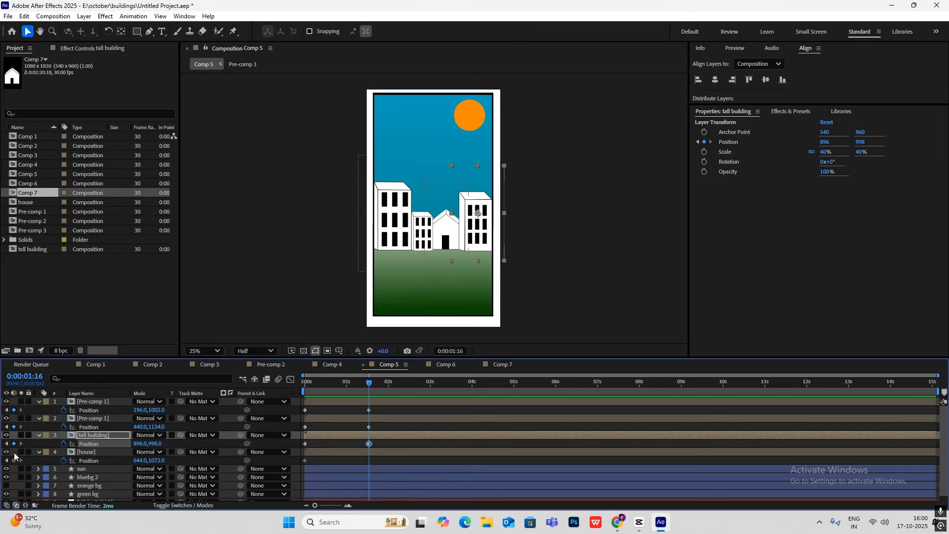
{"action": "left_click", "coordinate": [13, 460]}
Step: At 0:00:00:00, raise all four building layers together by 106 px, bringing the largest Pre-comp 1 to 196, 896
{"action": "left_click_drag", "start_coordinate": [376, 389], "coordinate": [260, 391]}
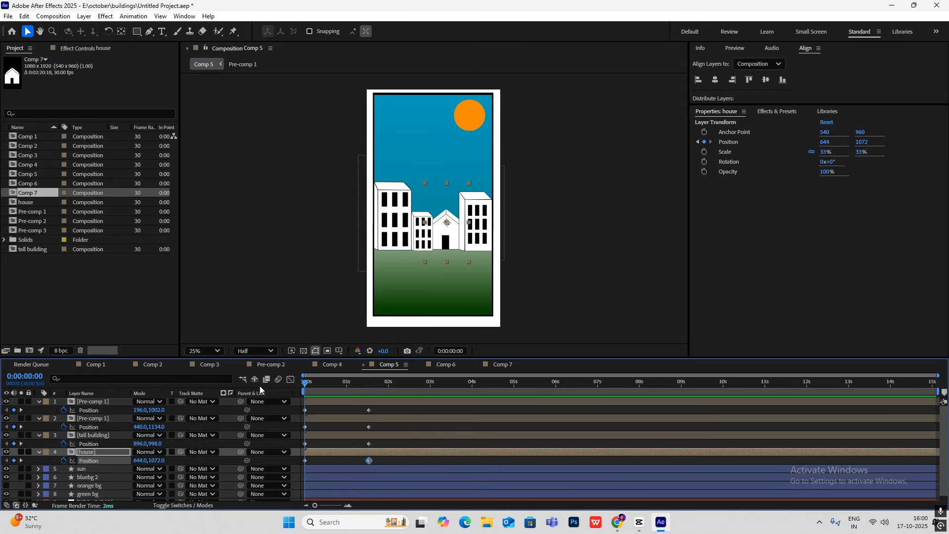
{"action": "left_click", "coordinate": [103, 436]}
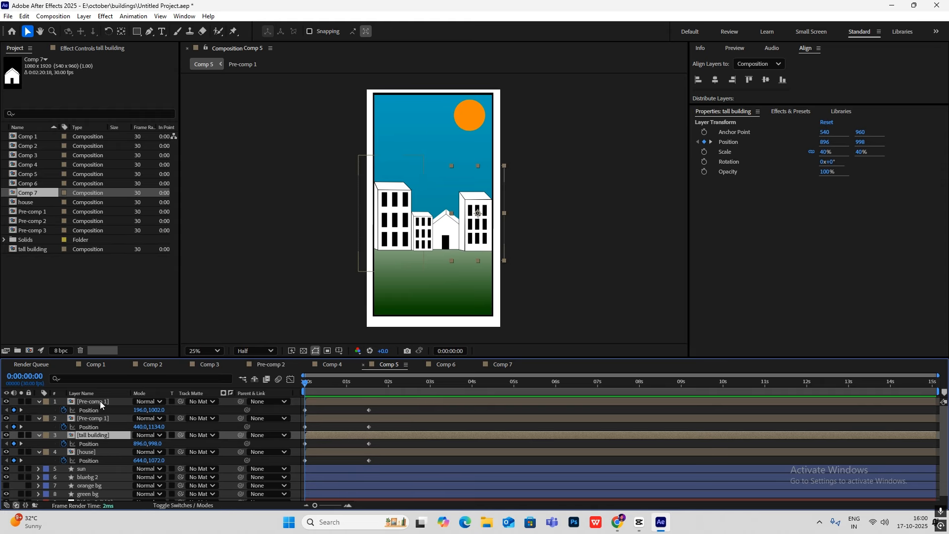
{"action": "left_click", "coordinate": [100, 402]}
{"action": "left_click", "coordinate": [98, 418], "text": "ctrl"}
{"action": "left_click", "coordinate": [94, 435], "text": "ctrl"}
{"action": "left_click", "coordinate": [94, 452], "text": "ctrl"}
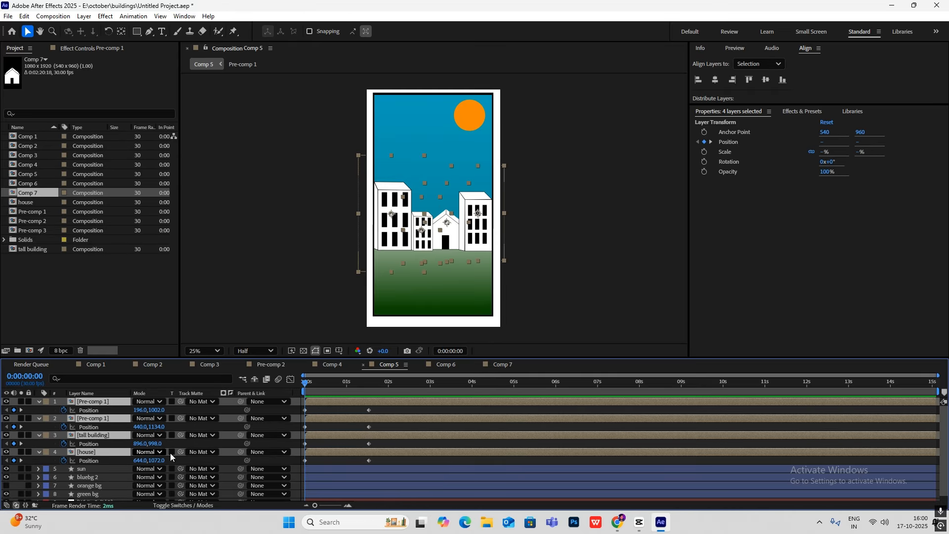
{"action": "left_click_drag", "start_coordinate": [158, 427], "coordinate": [106, 427]}
{"action": "left_click_drag", "start_coordinate": [304, 384], "coordinate": [299, 405]}
Step: Ease all Position keyframes of the four building layers, shape their curve in the Graph Editor, and preview the motion
{"action": "left_click_drag", "start_coordinate": [387, 406], "coordinate": [302, 469]}
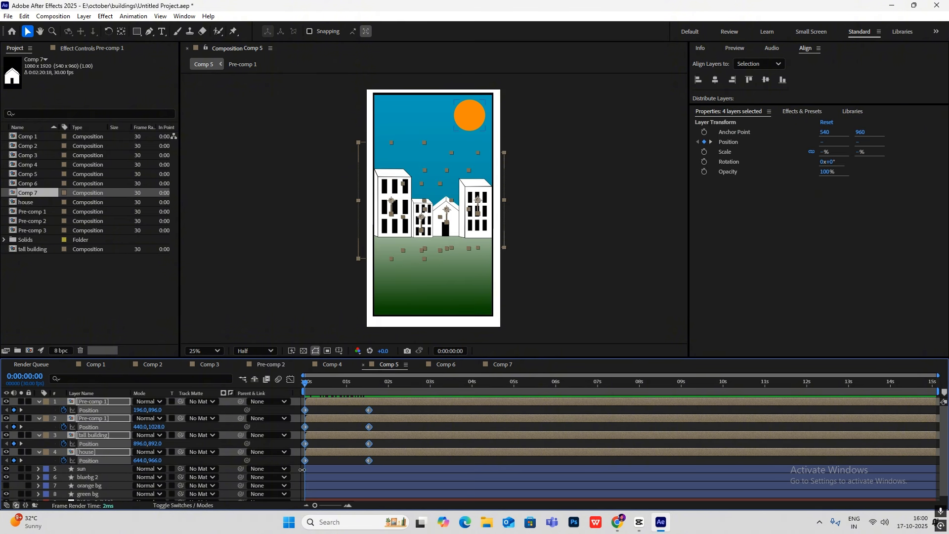
{"action": "left_click", "coordinate": [290, 379]}
{"action": "left_click_drag", "start_coordinate": [356, 477], "coordinate": [339, 479]}
{"action": "left_click", "coordinate": [290, 380]}
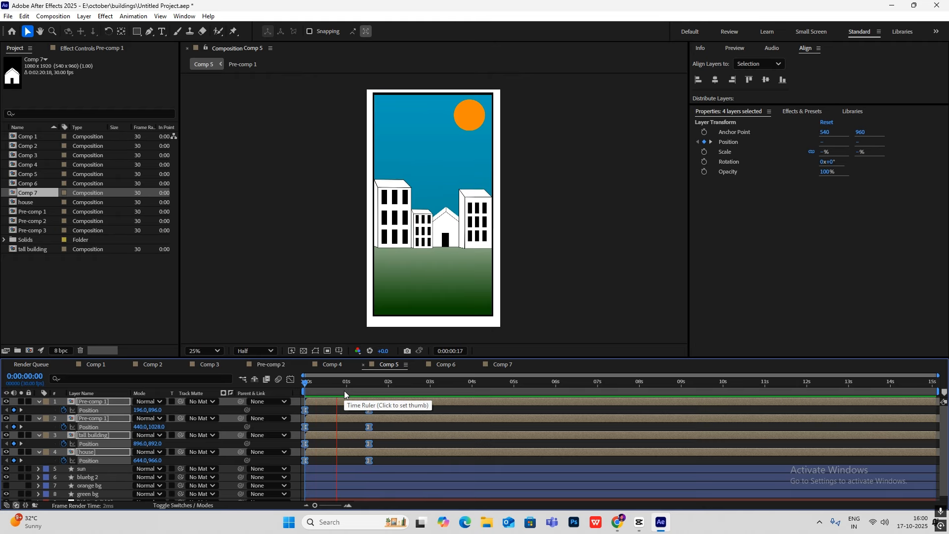
{"action": "key", "text": "space"}
{"action": "left_click", "coordinate": [334, 431]}
{"action": "left_click_drag", "start_coordinate": [364, 383], "coordinate": [305, 382]}
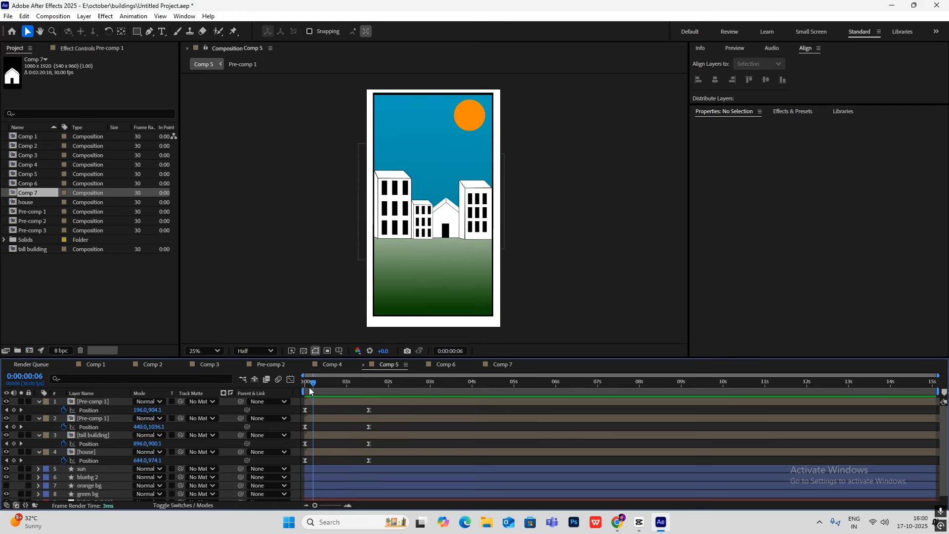
Step: Stagger the house and both Pre-comp 1 layers a few frames apart, with the largest building starting at frame 8, and preview
{"action": "left_click", "coordinate": [97, 436]}
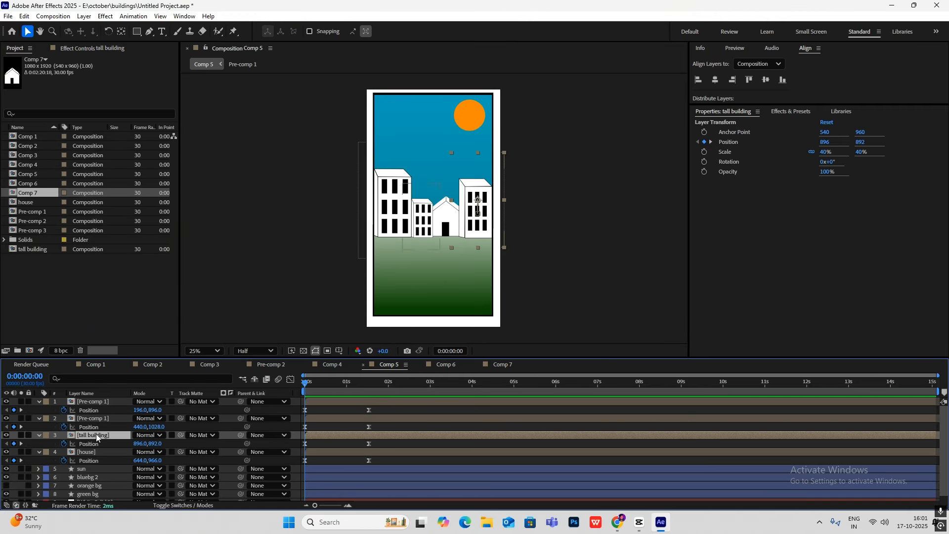
{"action": "left_click", "coordinate": [96, 451]}
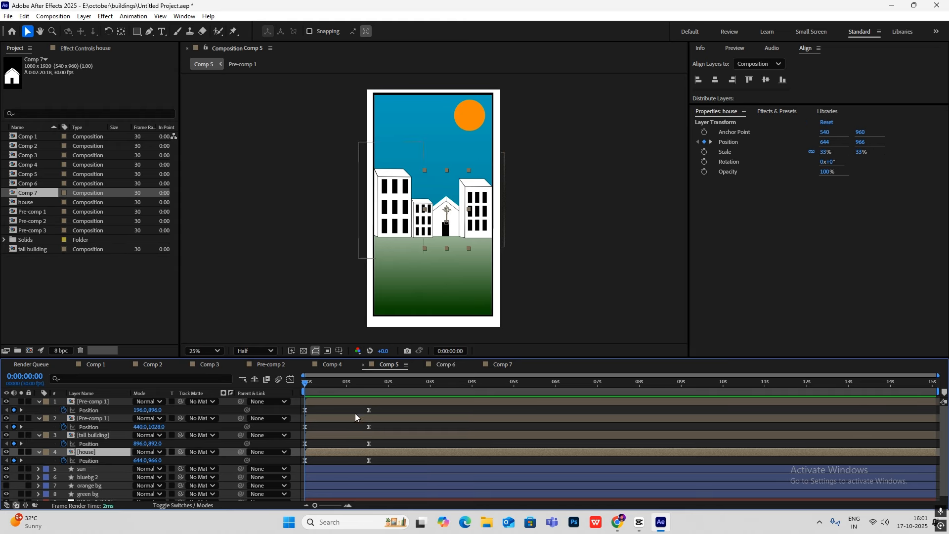
{"action": "left_click_drag", "start_coordinate": [312, 452], "coordinate": [317, 452]}
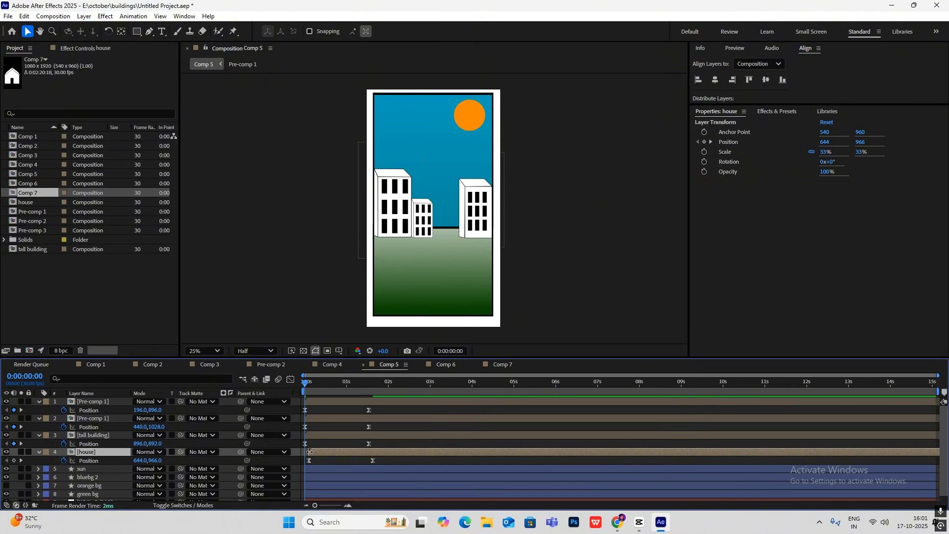
{"action": "left_click", "coordinate": [111, 418]}
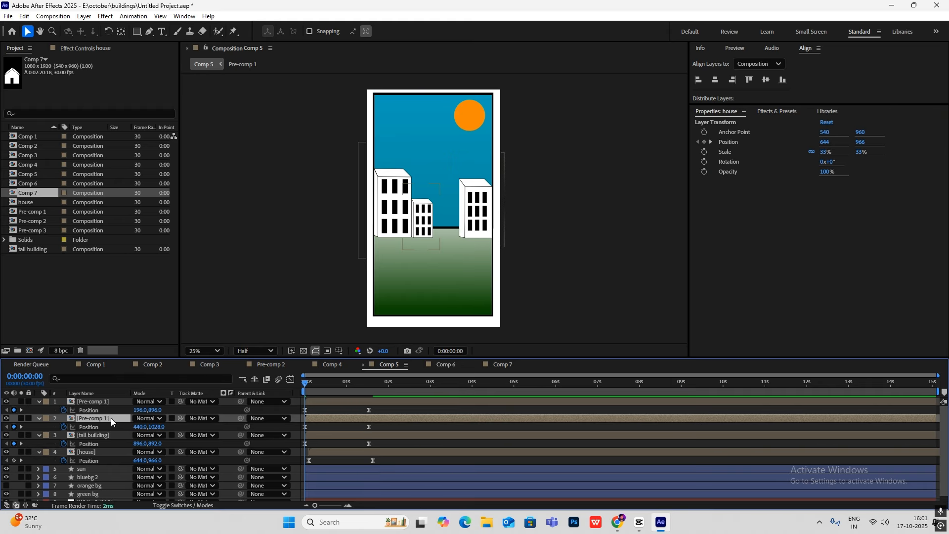
{"action": "mouse_move", "coordinate": [313, 417]}
{"action": "left_mouse_down"}
{"action": "mouse_move", "coordinate": [321, 419]}
{"action": "mouse_move", "coordinate": [321, 402]}
{"action": "left_mouse_up"}
{"action": "key", "text": "space"}
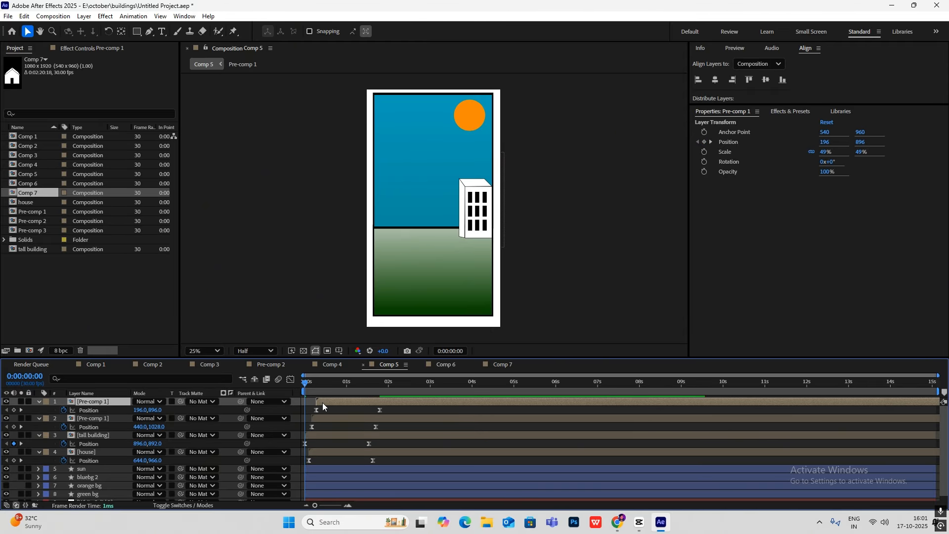
Step: Compare the skyline with the CapCut reference and collapse the Position properties of the four building layers in Comp 5
{"action": "key", "text": "alt+Tab"}
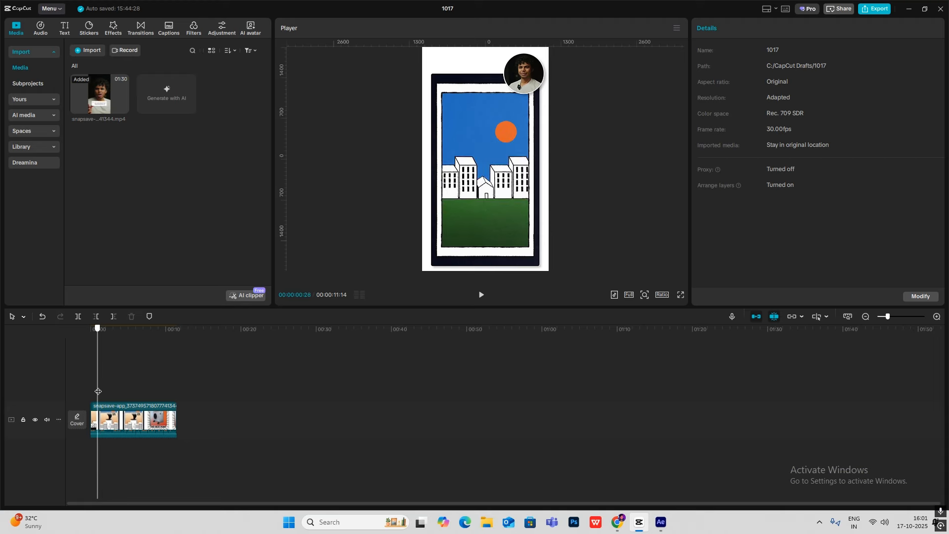
{"action": "left_click_drag", "start_coordinate": [90, 393], "coordinate": [97, 394]}
{"action": "left_click", "coordinate": [661, 522]}
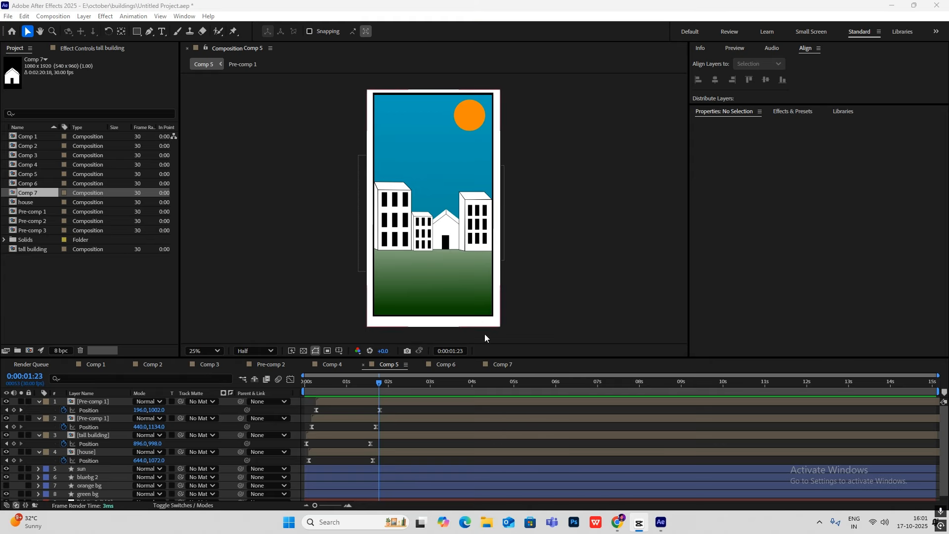
{"action": "left_click", "coordinate": [38, 401]}
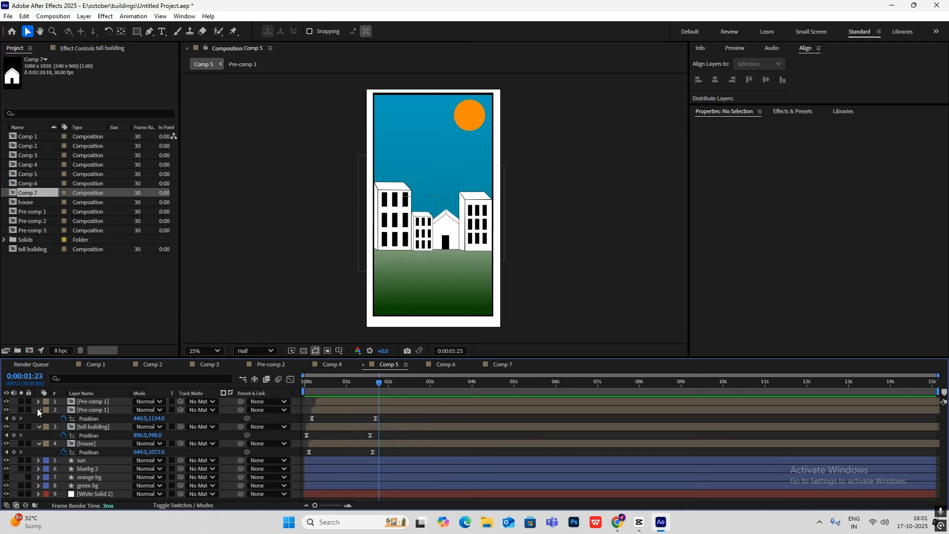
{"action": "left_click", "coordinate": [39, 410]}
{"action": "left_click", "coordinate": [39, 418]}
{"action": "left_click", "coordinate": [40, 428]}
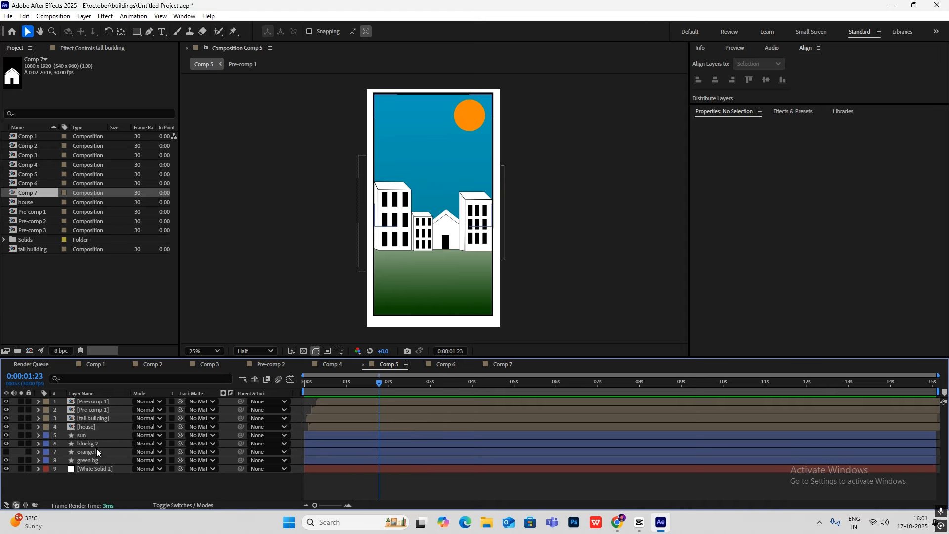
Step: Keyframe the bluebg 2 layer's Scale at 0:00:01:24 and 0:00:00:08, matching the largest building's Position keyframes
{"action": "left_click", "coordinate": [98, 444]}
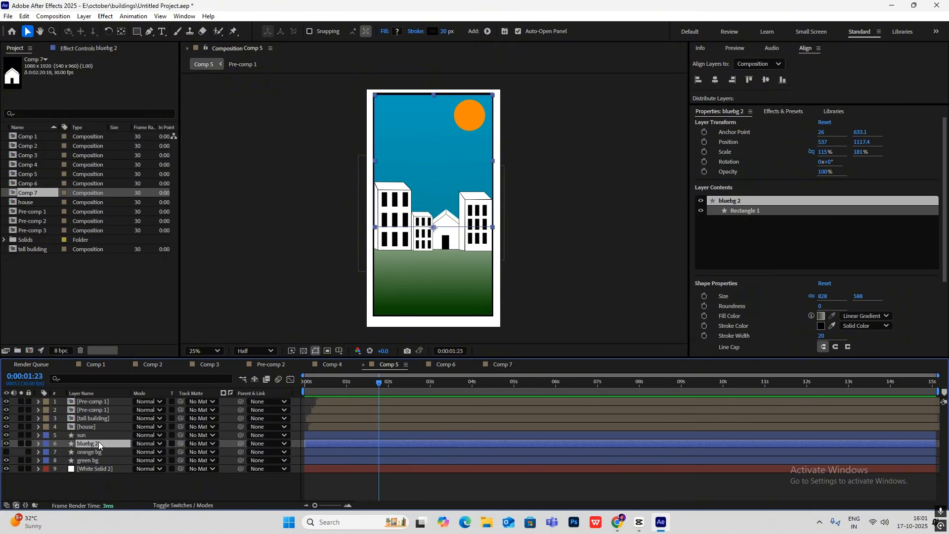
{"action": "key", "text": "s"}
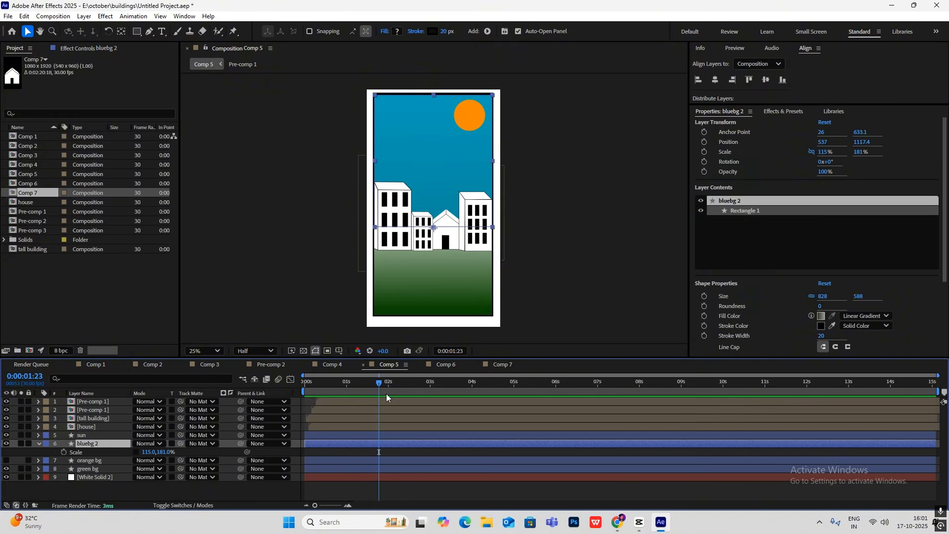
{"action": "left_click", "coordinate": [338, 404]}
{"action": "key", "text": "p"}
{"action": "mouse_move", "coordinate": [327, 393]}
{"action": "left_mouse_down"}
{"action": "mouse_move", "coordinate": [294, 391]}
{"action": "mouse_move", "coordinate": [315, 393]}
{"action": "left_mouse_up"}
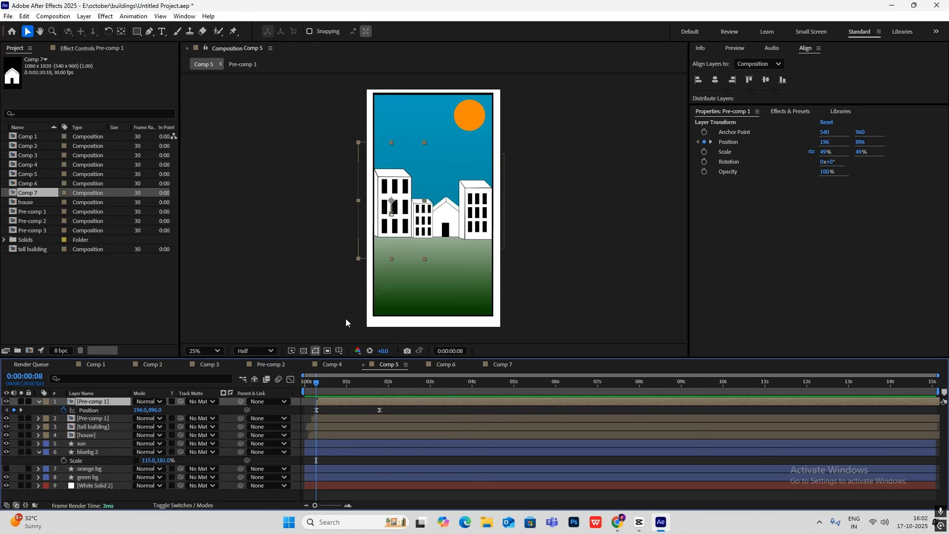
{"action": "left_click_drag", "start_coordinate": [321, 382], "coordinate": [381, 391]}
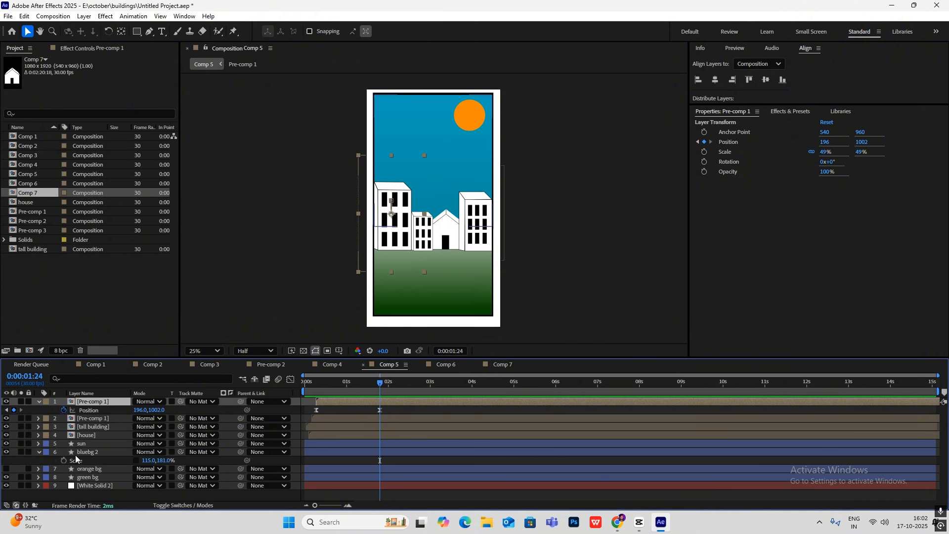
{"action": "left_click", "coordinate": [64, 461]}
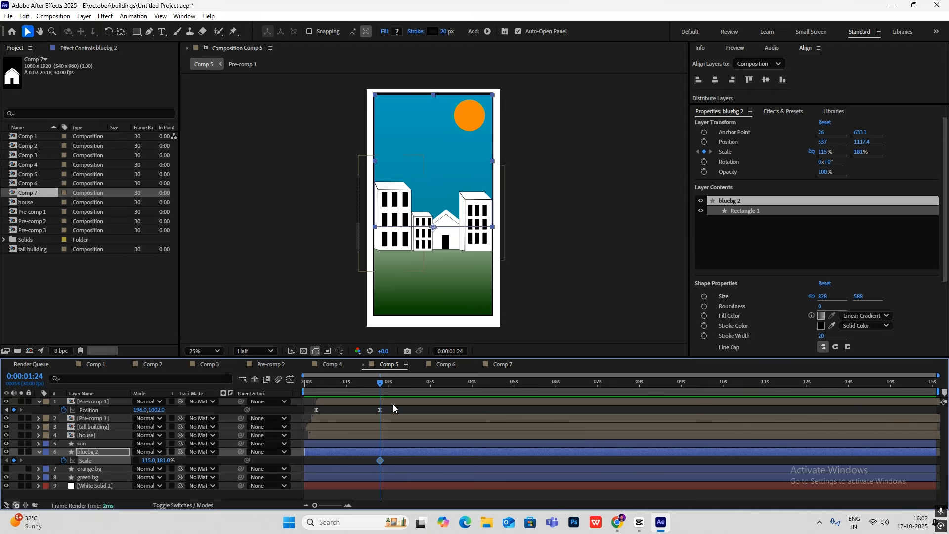
{"action": "left_click_drag", "start_coordinate": [379, 381], "coordinate": [316, 381]}
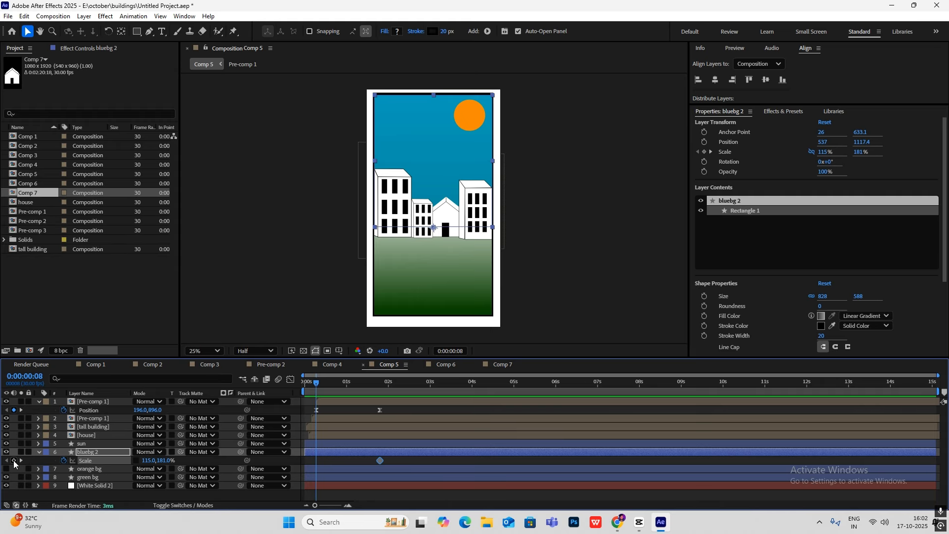
{"action": "left_click", "coordinate": [13, 460]}
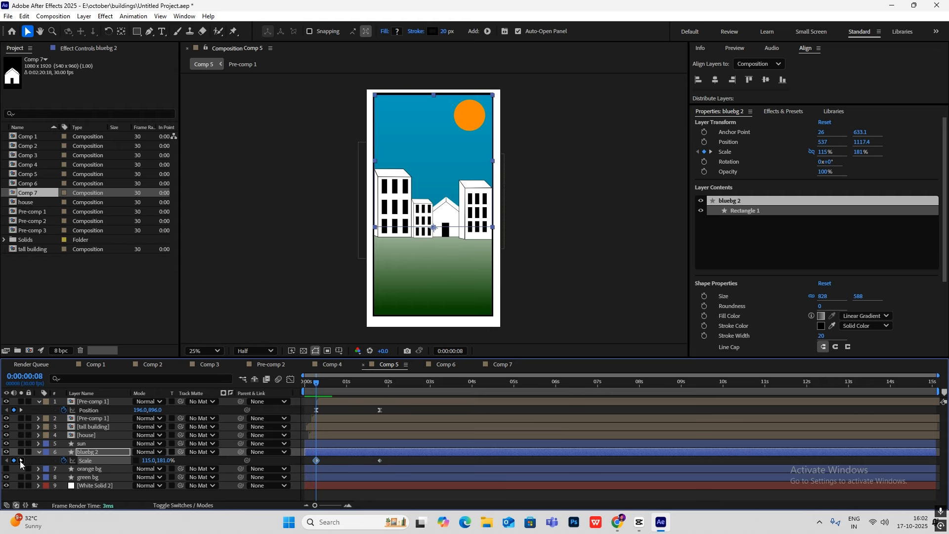
Step: Check the sky panel in the CapCut reference and set bluebg 2's Scale to 115, 136% at 0:00:00:08
{"action": "left_click", "coordinate": [639, 522]}
{"action": "left_click_drag", "start_coordinate": [96, 383], "coordinate": [99, 384]}
{"action": "left_click", "coordinate": [661, 523]}
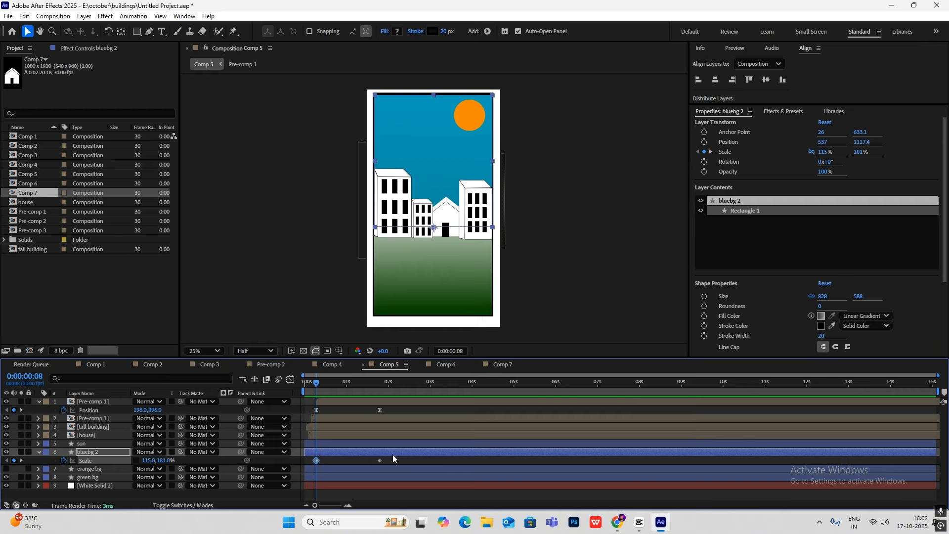
{"action": "left_click_drag", "start_coordinate": [169, 460], "coordinate": [155, 475]}
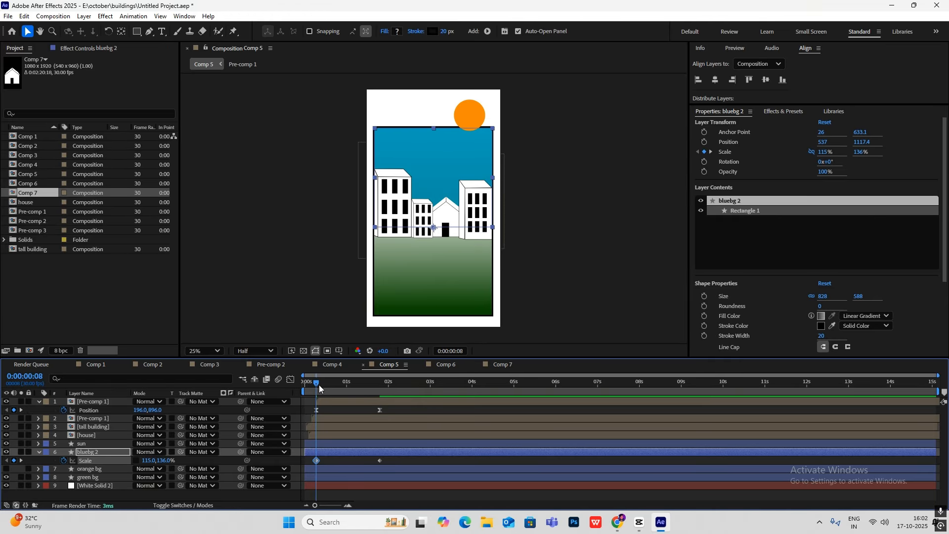
Step: Move the sun down into the shortened blue panel, to position 868, 452
{"action": "left_click", "coordinate": [472, 120]}
{"action": "left_click_drag", "start_coordinate": [471, 123], "coordinate": [476, 147]}
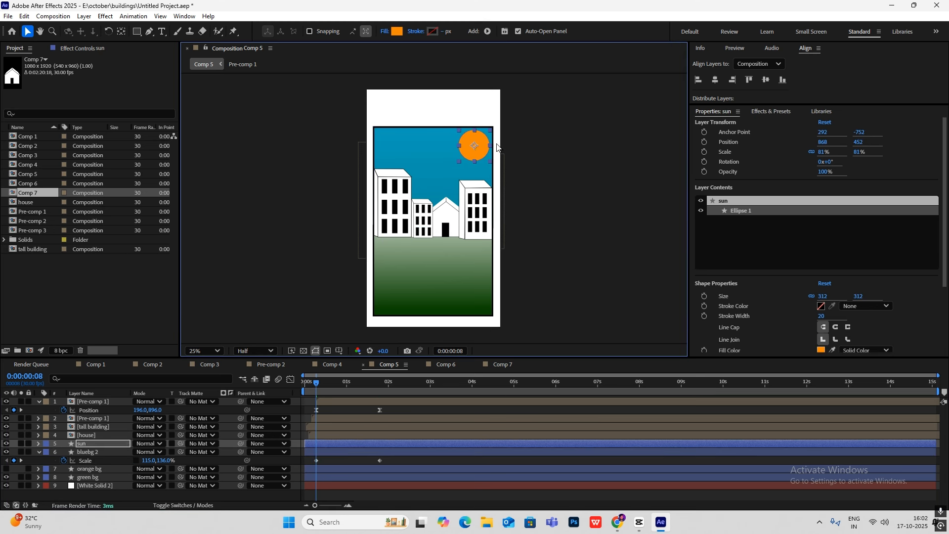
Step: Check the CapCut reference and keyframe the green bg layer's Scale at 0:00:00:08 and 0:00:01:24 in After Effects
{"action": "mouse_move", "coordinate": [316, 382]}
{"action": "left_mouse_down"}
{"action": "mouse_move", "coordinate": [391, 391]}
{"action": "mouse_move", "coordinate": [316, 390]}
{"action": "left_mouse_up"}
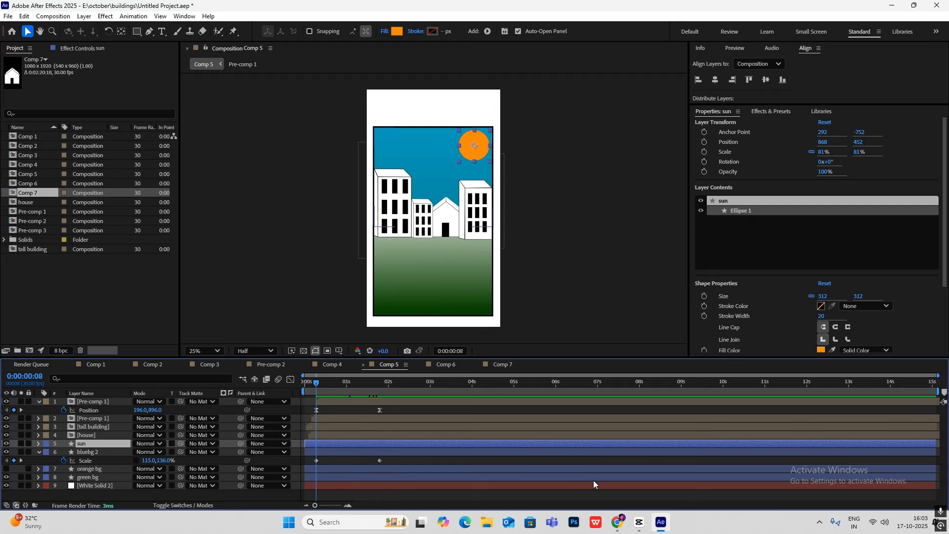
{"action": "left_click", "coordinate": [639, 522]}
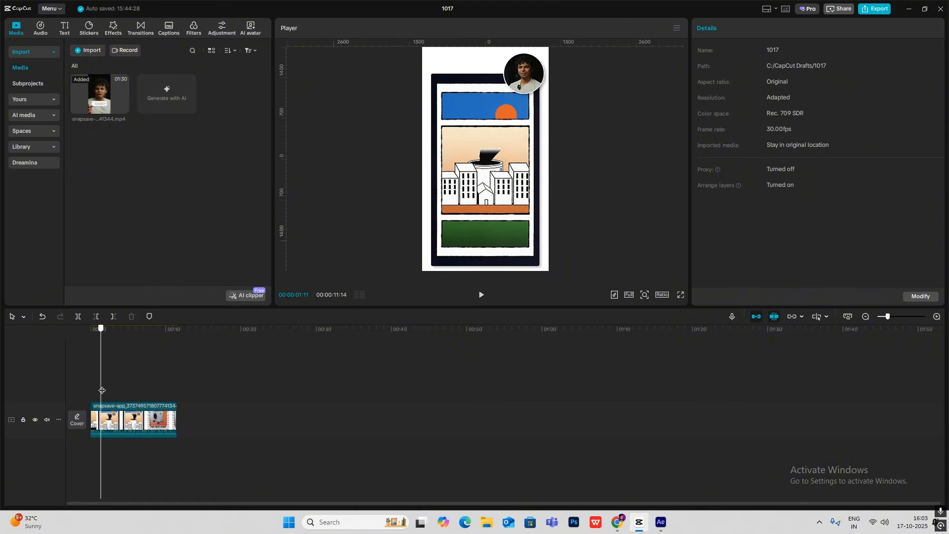
{"action": "key", "text": "alt+Tab"}
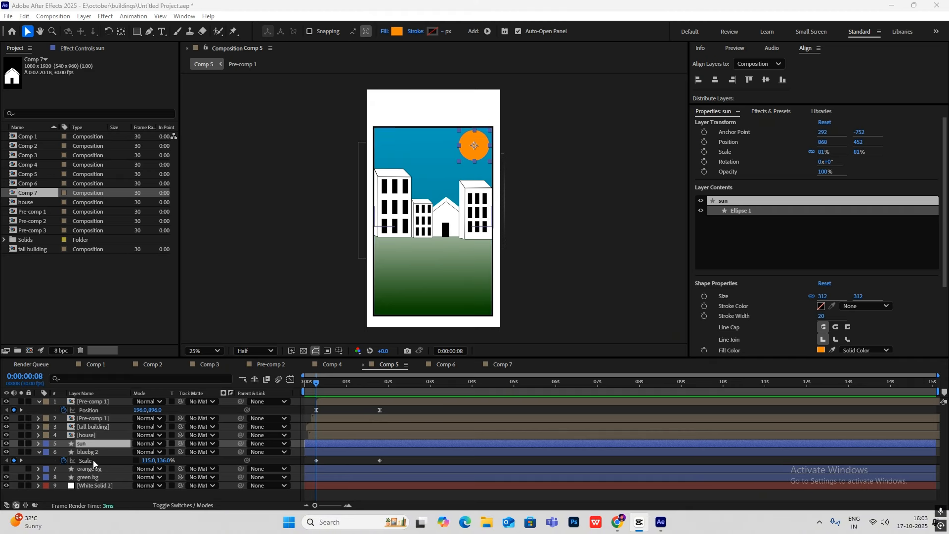
{"action": "left_click", "coordinate": [88, 478]}
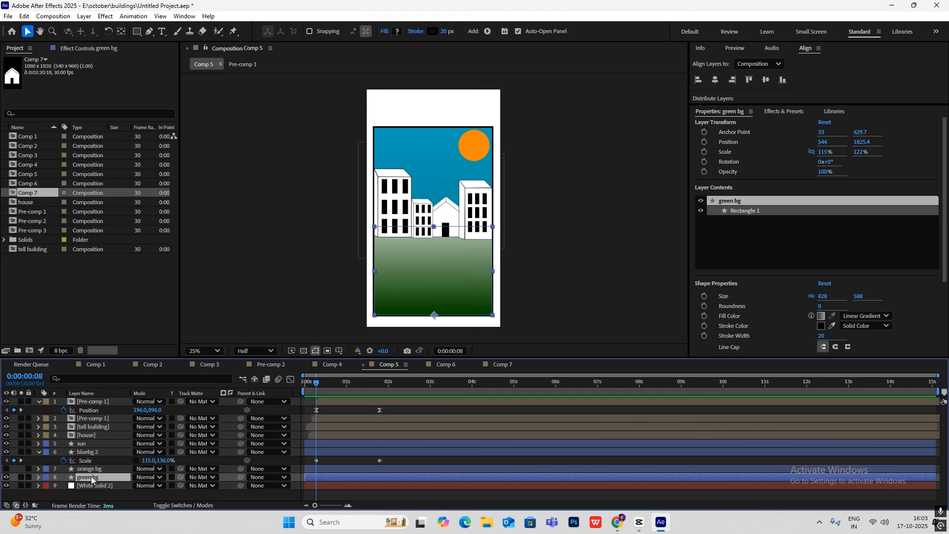
{"action": "key", "text": "s"}
{"action": "left_click", "coordinate": [64, 486]}
{"action": "left_click_drag", "start_coordinate": [321, 383], "coordinate": [380, 401]}
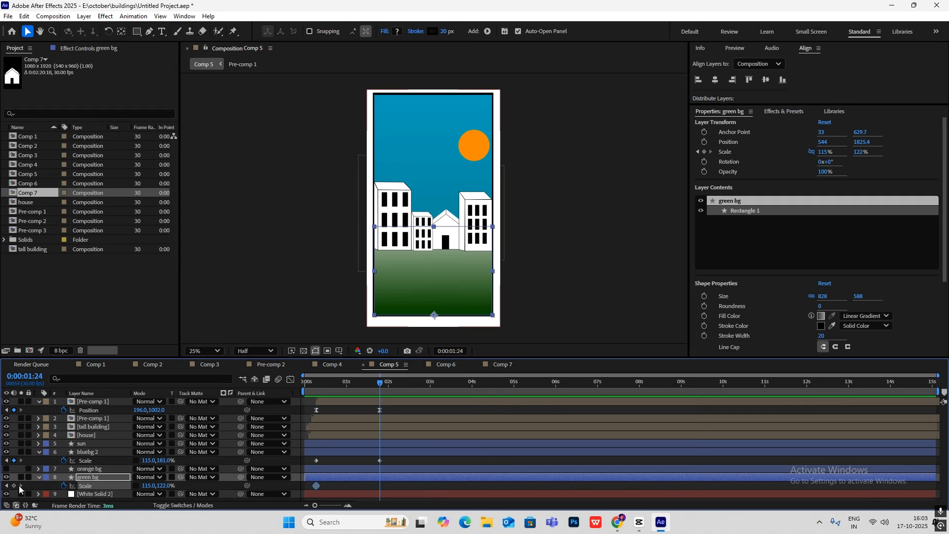
{"action": "left_click", "coordinate": [14, 486]}
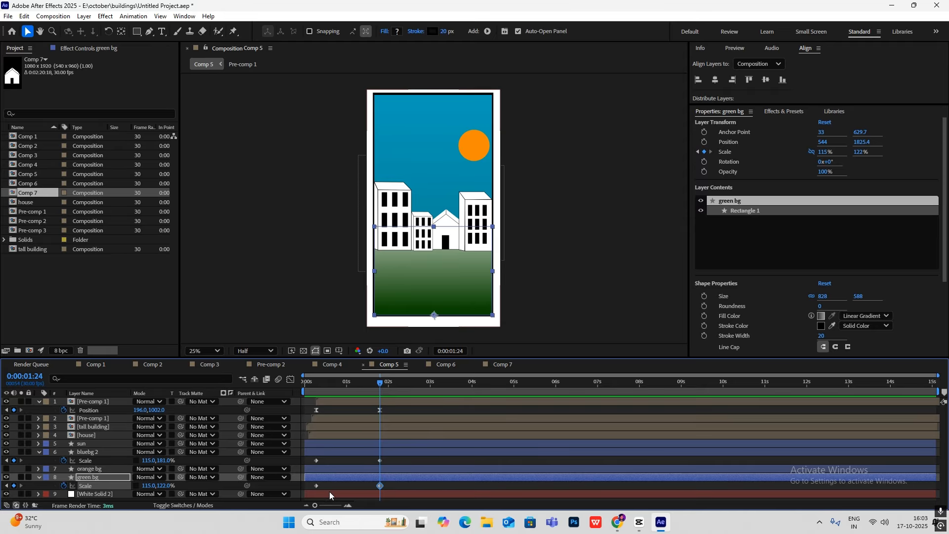
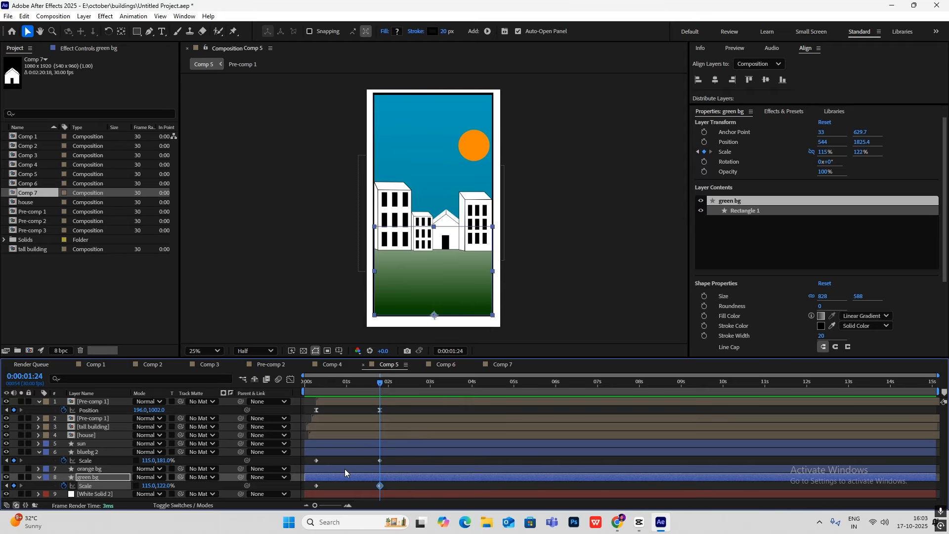
Step: Move green bg's anchor point to its upper edge and set its Scale to 115, 66% at 0:00:00:08
{"action": "key", "text": "y"}
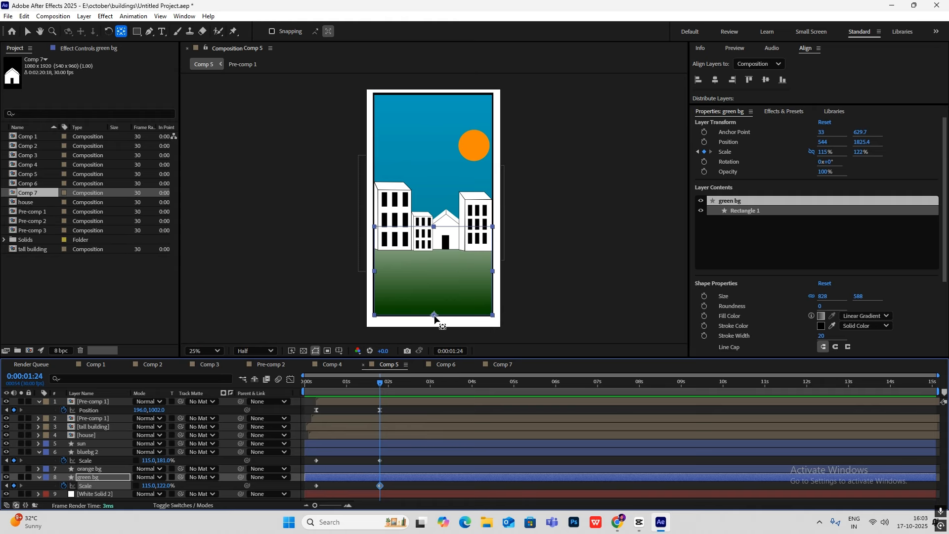
{"action": "left_click_drag", "start_coordinate": [435, 318], "coordinate": [434, 228]}
{"action": "key", "text": "v"}
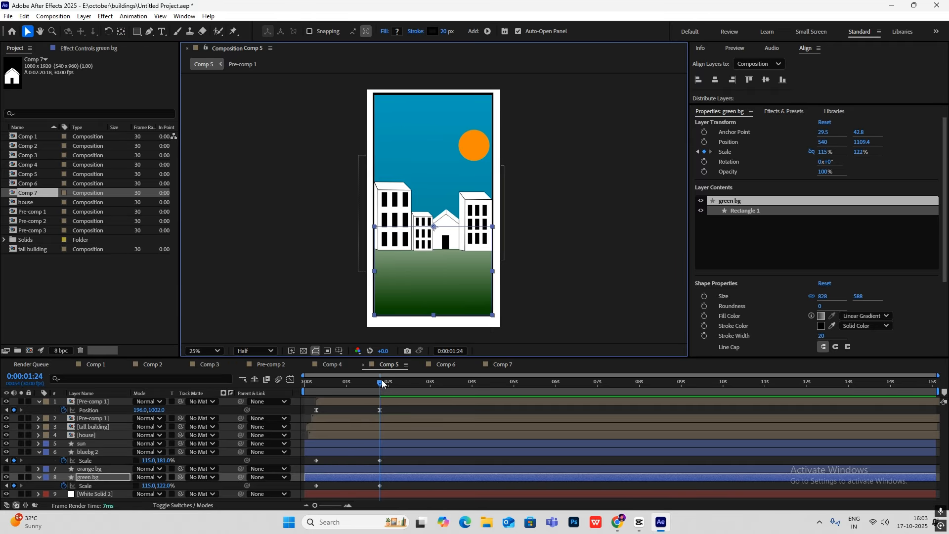
{"action": "left_click_drag", "start_coordinate": [338, 385], "coordinate": [318, 392]}
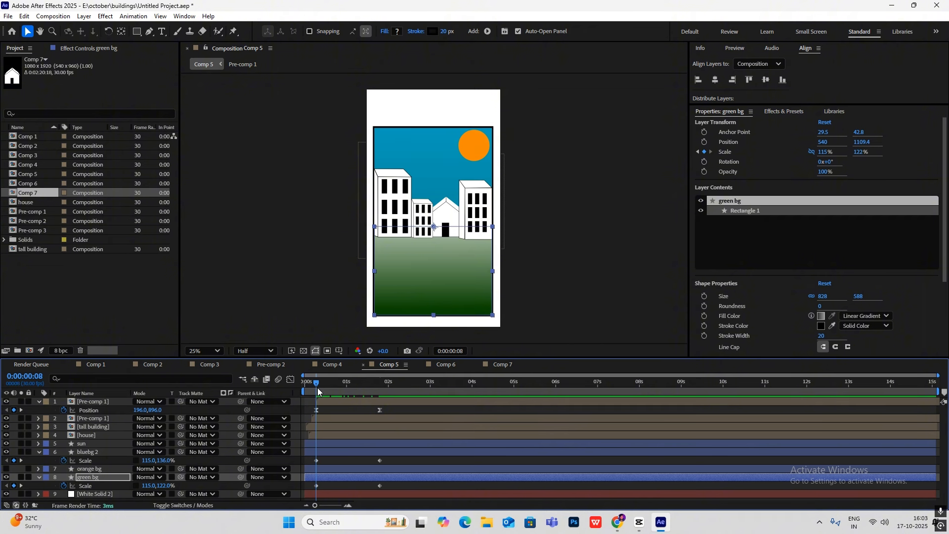
{"action": "left_click_drag", "start_coordinate": [165, 486], "coordinate": [137, 486]}
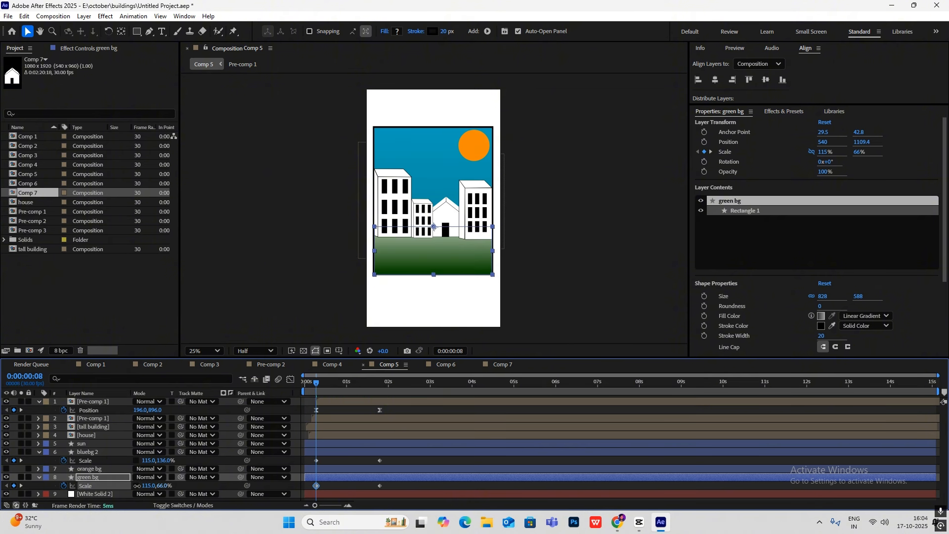
Step: Easy Ease the Scale keyframes of bluebg 2 and green bg, lengthen the ease into the last keyframes in the speed graph, and preview
{"action": "left_click_drag", "start_coordinate": [316, 386], "coordinate": [378, 398]}
{"action": "left_click_drag", "start_coordinate": [391, 457], "coordinate": [303, 496]}
{"action": "key", "text": "F9"}
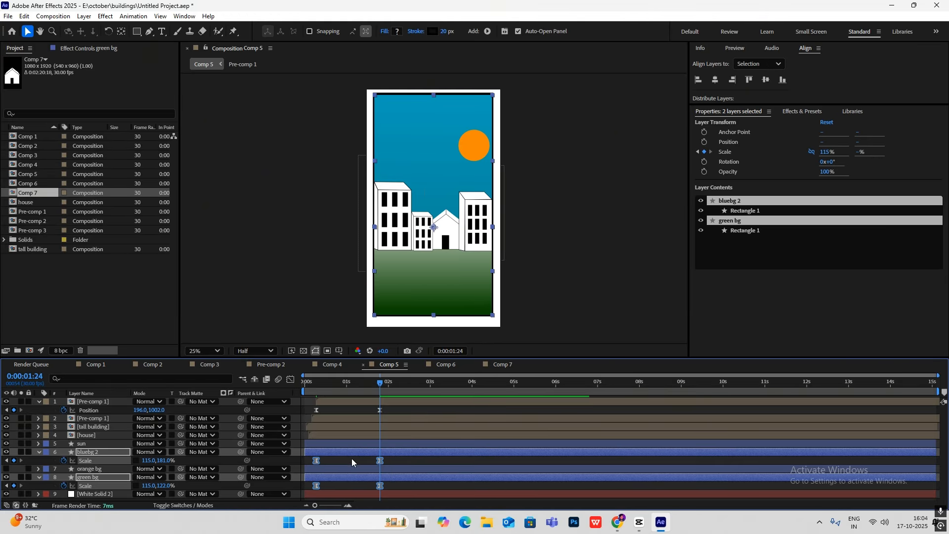
{"action": "key", "text": "shift+F3"}
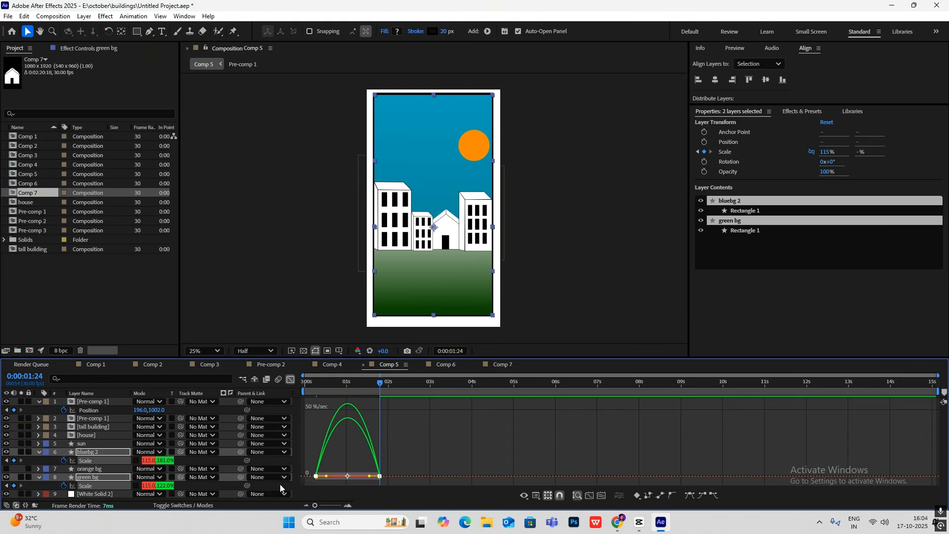
{"action": "left_click_drag", "start_coordinate": [368, 476], "coordinate": [354, 479]}
{"action": "key", "text": "shift+F3"}
{"action": "key", "text": "space"}
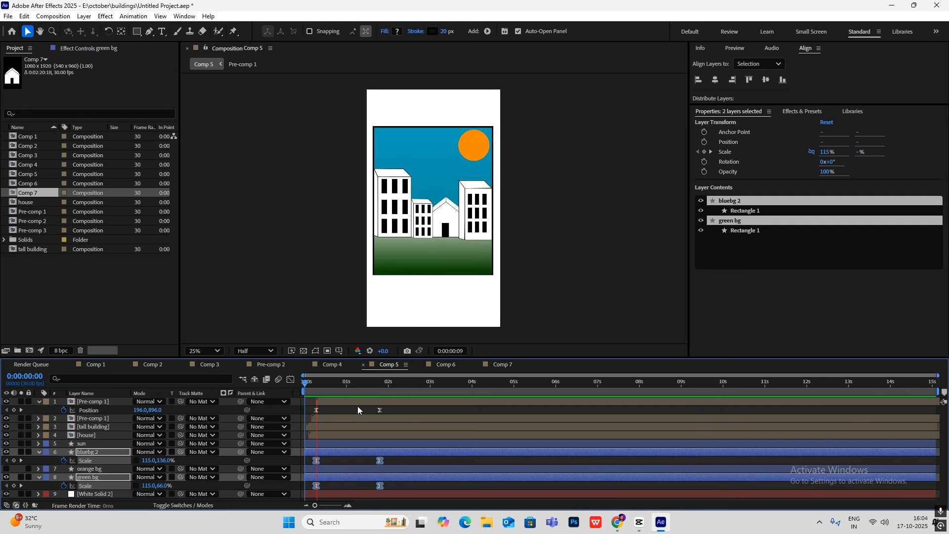
{"action": "key", "text": "space"}
Step: Move the sun up over the blue panel's upper edge, to position 864, 380, and compare it with the CapCut reference's first frame
{"action": "left_click", "coordinate": [474, 138]}
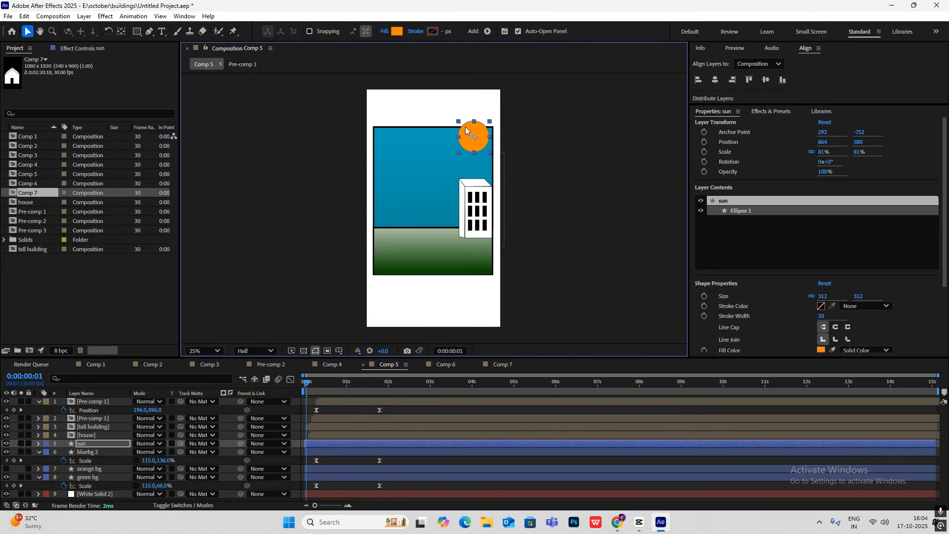
{"action": "left_click", "coordinate": [640, 522]}
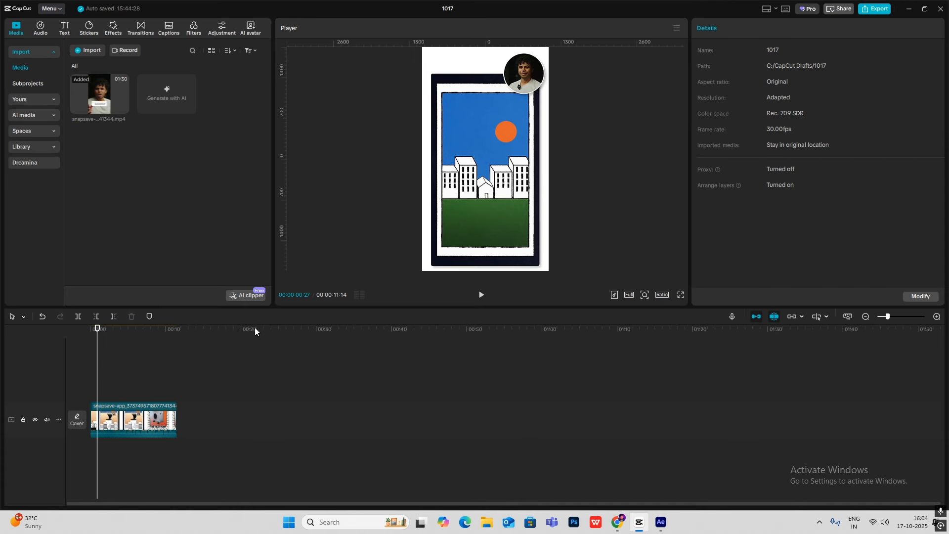
{"action": "left_click", "coordinate": [93, 394]}
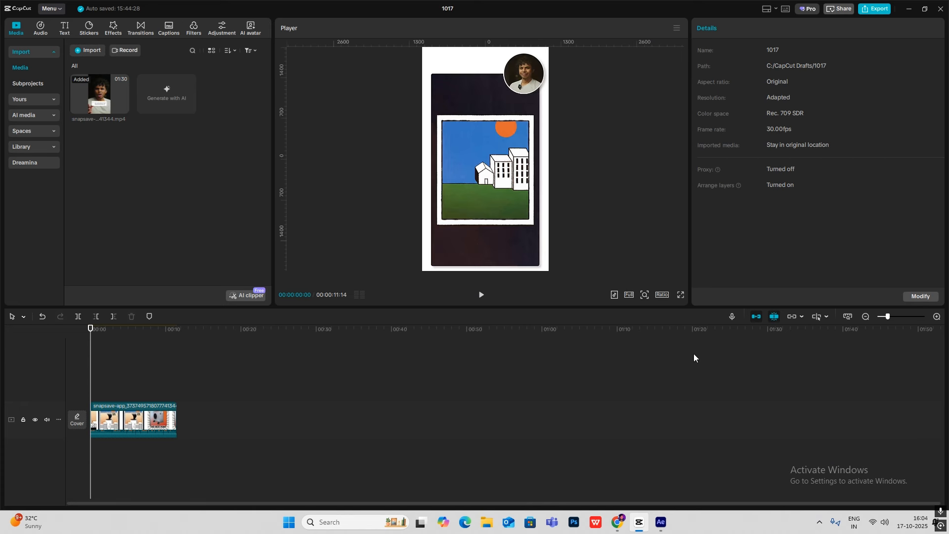
{"action": "left_click", "coordinate": [639, 527]}
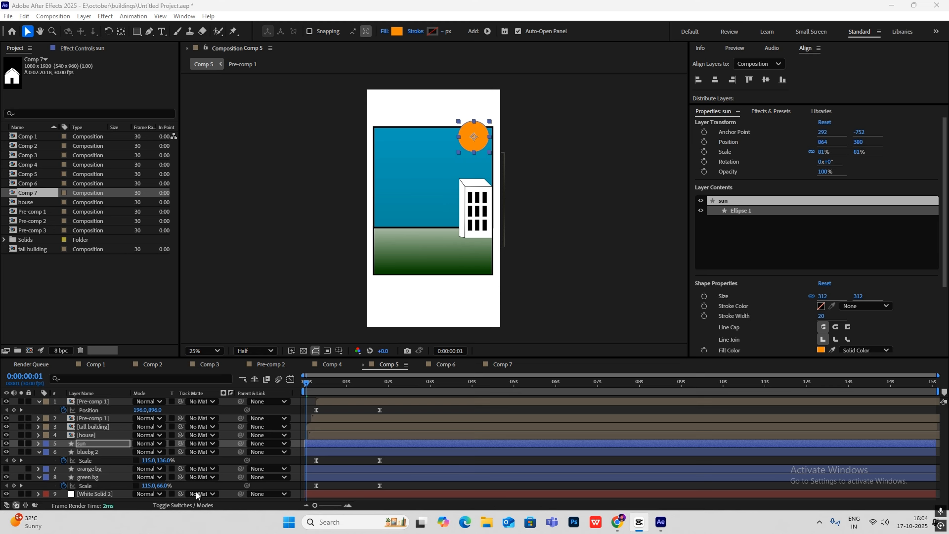
Step: Set bluebg 2 as the sun's track matte, keep bluebg 2 visible, and preview the animation
{"action": "left_click", "coordinate": [164, 506]}
{"action": "left_click", "coordinate": [164, 507]}
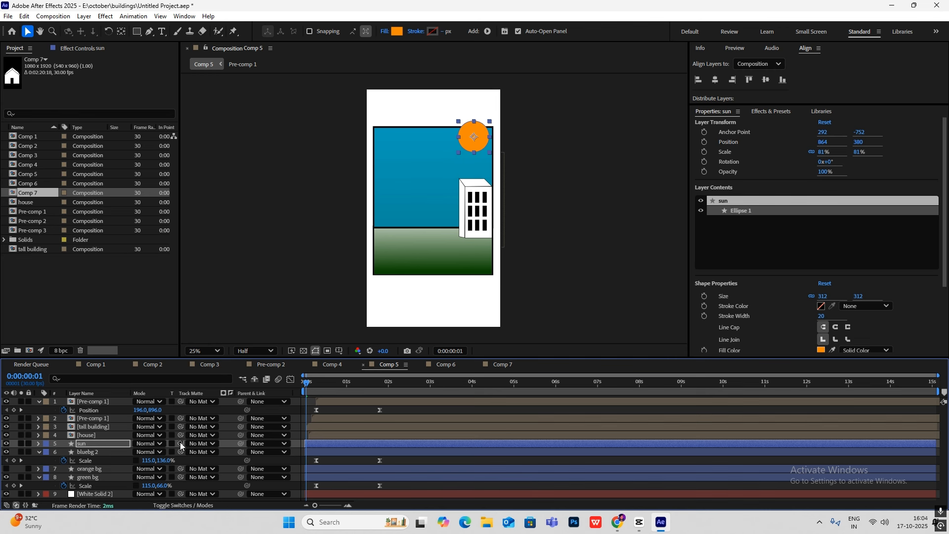
{"action": "left_click_drag", "start_coordinate": [181, 444], "coordinate": [108, 458]}
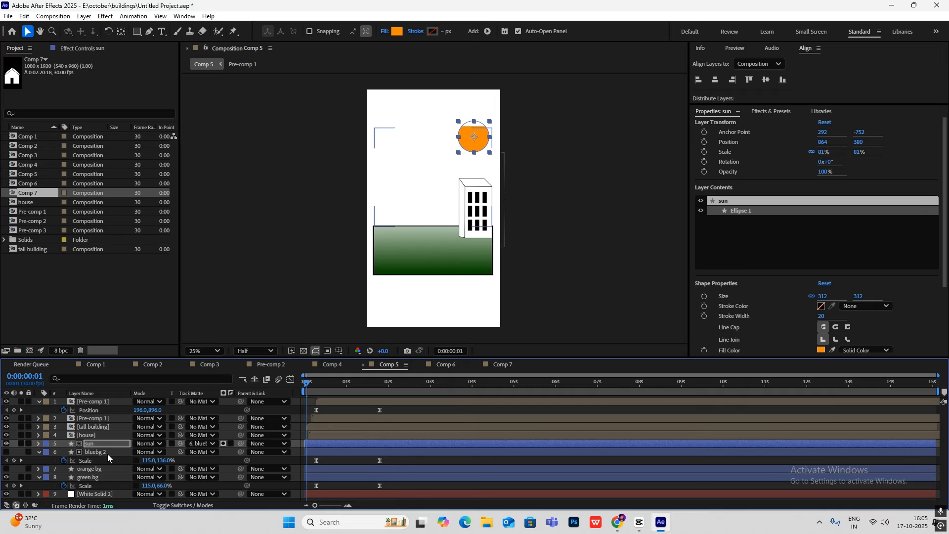
{"action": "left_click", "coordinate": [6, 452]}
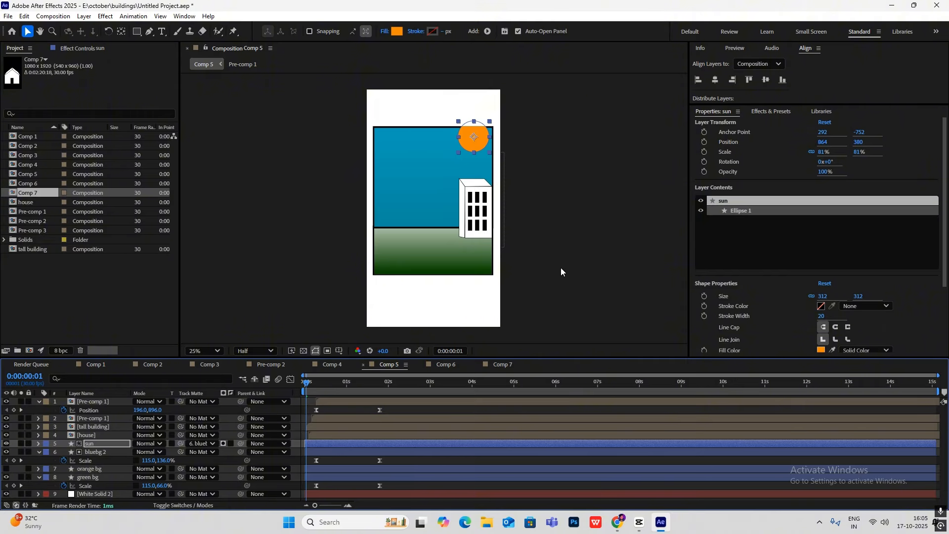
{"action": "left_click", "coordinate": [561, 268]}
{"action": "left_click_drag", "start_coordinate": [305, 387], "coordinate": [334, 390]}
{"action": "key", "text": "space"}
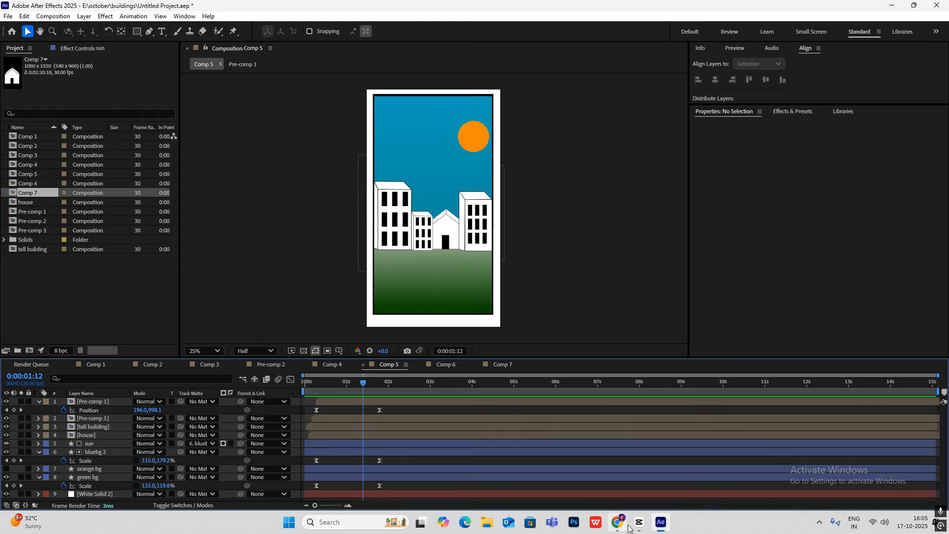
Step: Play the CapCut reference up to the orange chimney panel and collapse the keyframed layer properties in Comp 5
{"action": "key", "text": "alt+Tab"}
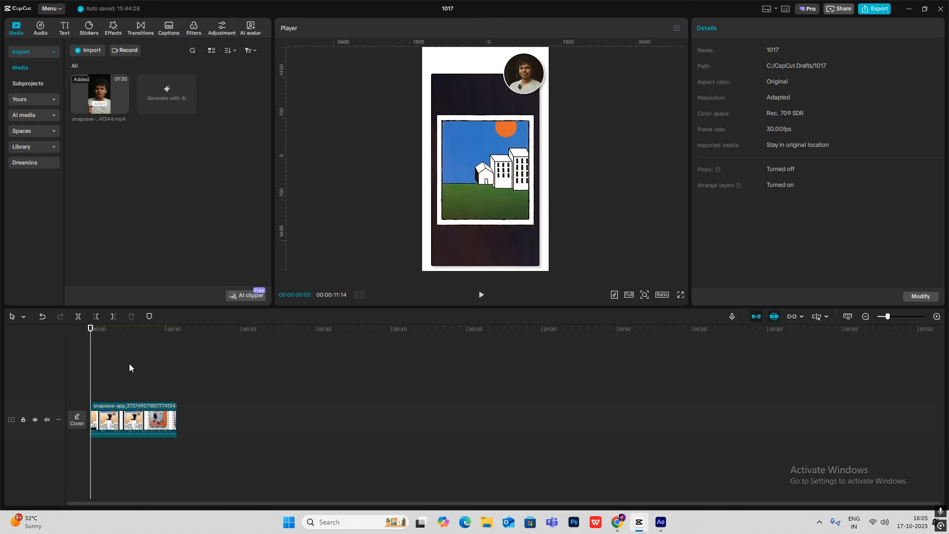
{"action": "key", "text": "space"}
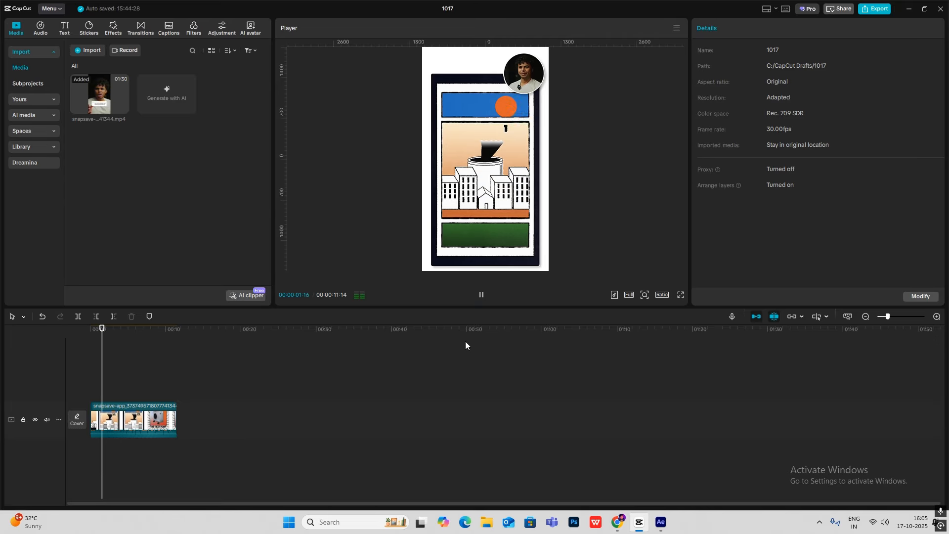
{"action": "key", "text": "space"}
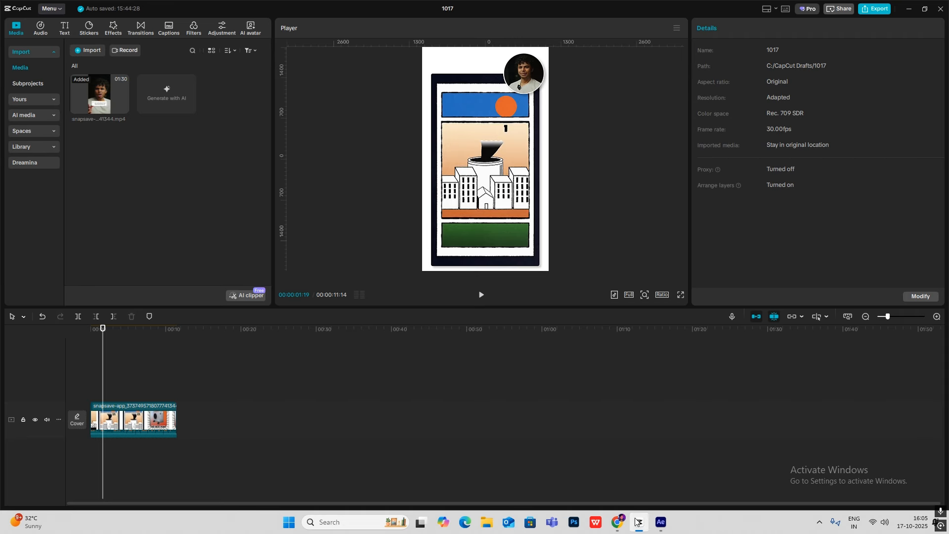
{"action": "key", "text": "alt+Tab"}
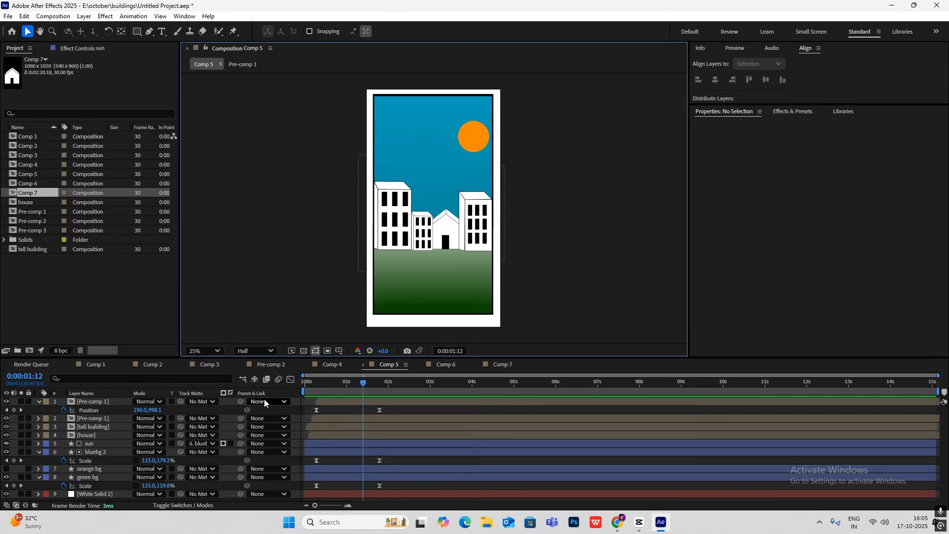
{"action": "key", "text": "u"}
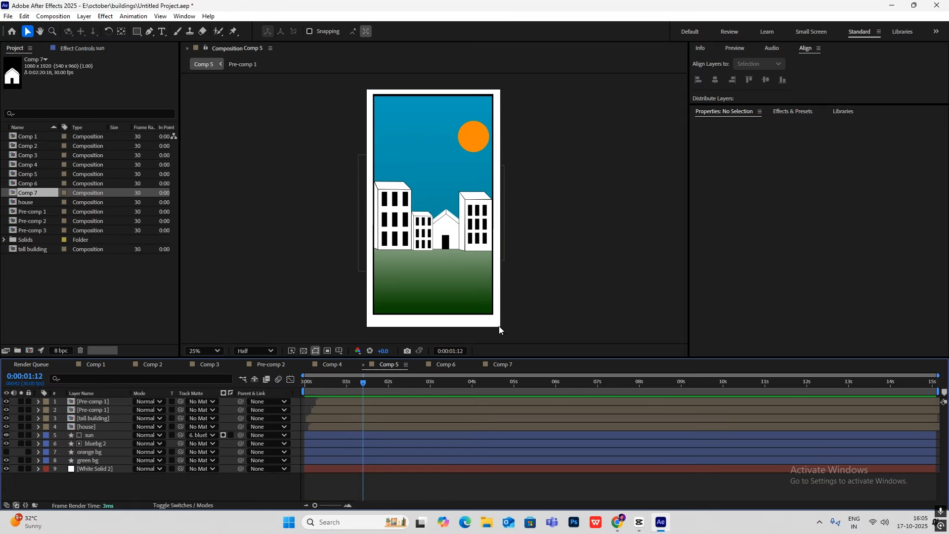
Step: Create a new 1080 x 1920, 30 fps composition lasting 0:02:20:18 and show its transparency grid
{"action": "right_click", "coordinate": [77, 281]}
{"action": "left_click", "coordinate": [113, 283]}
{"action": "left_click", "coordinate": [566, 379]}
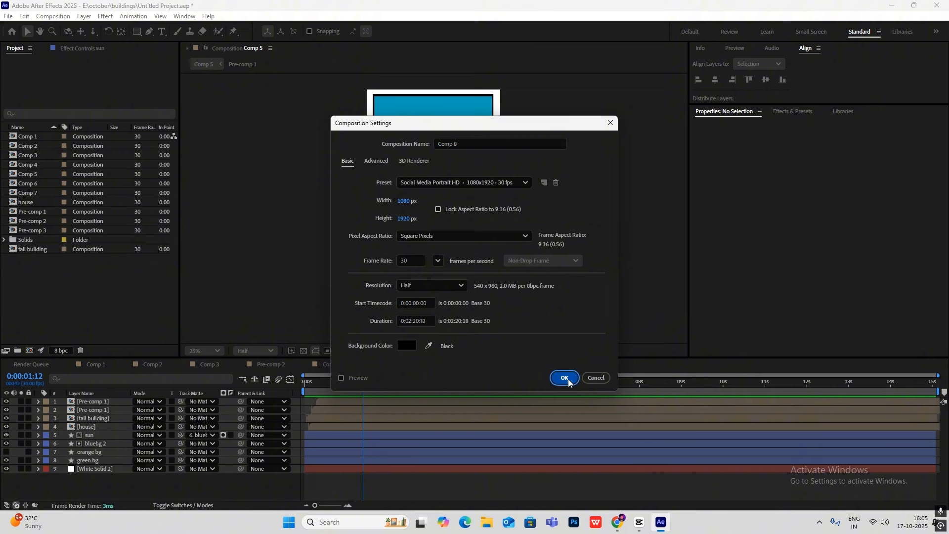
{"action": "left_click", "coordinate": [303, 351]}
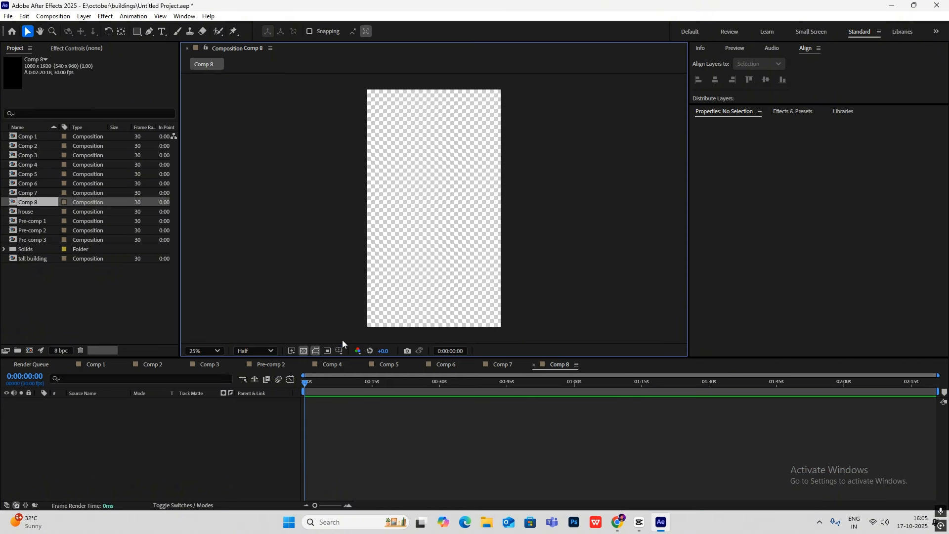
Step: Examine the chimney and its opening up close in the CapCut reference
{"action": "left_click", "coordinate": [639, 522]}
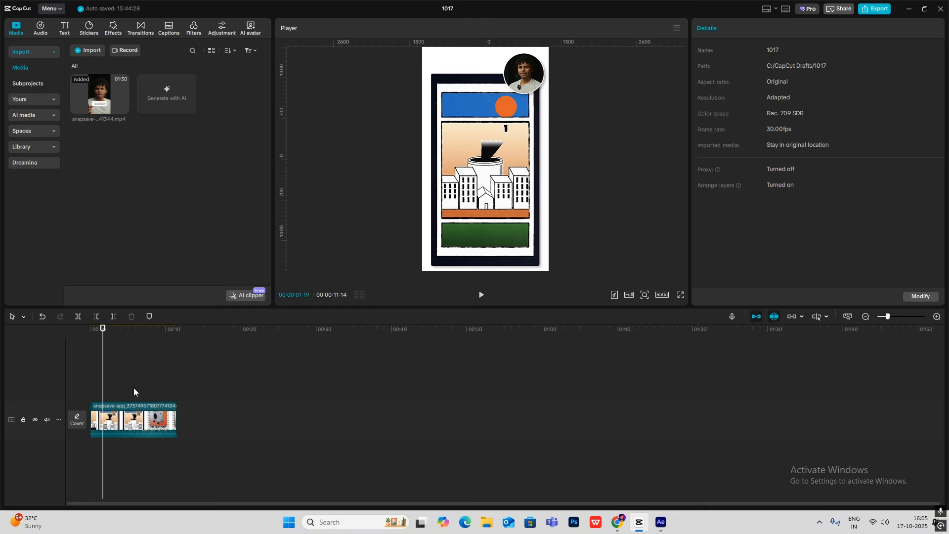
{"action": "left_click", "coordinate": [645, 295]}
{"action": "left_click_drag", "start_coordinate": [637, 313], "coordinate": [654, 313]}
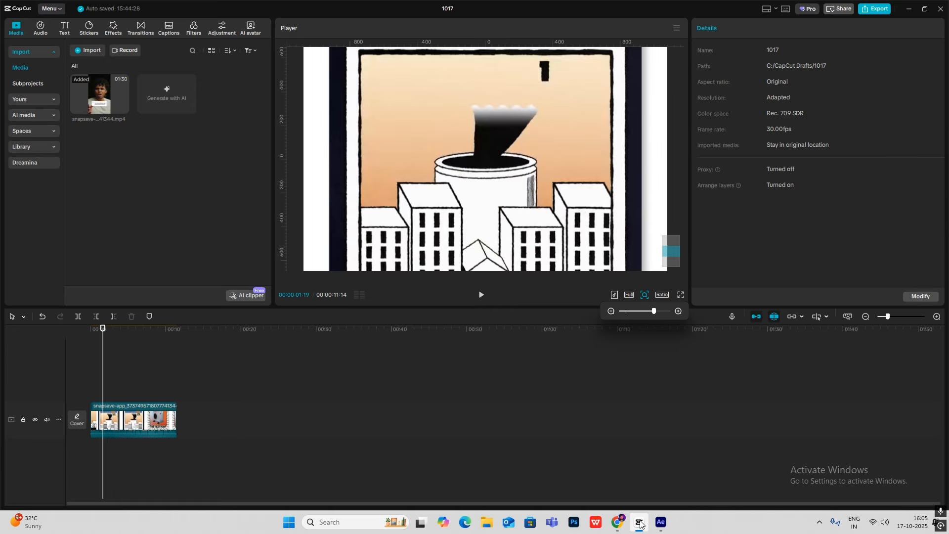
{"action": "left_click", "coordinate": [661, 523]}
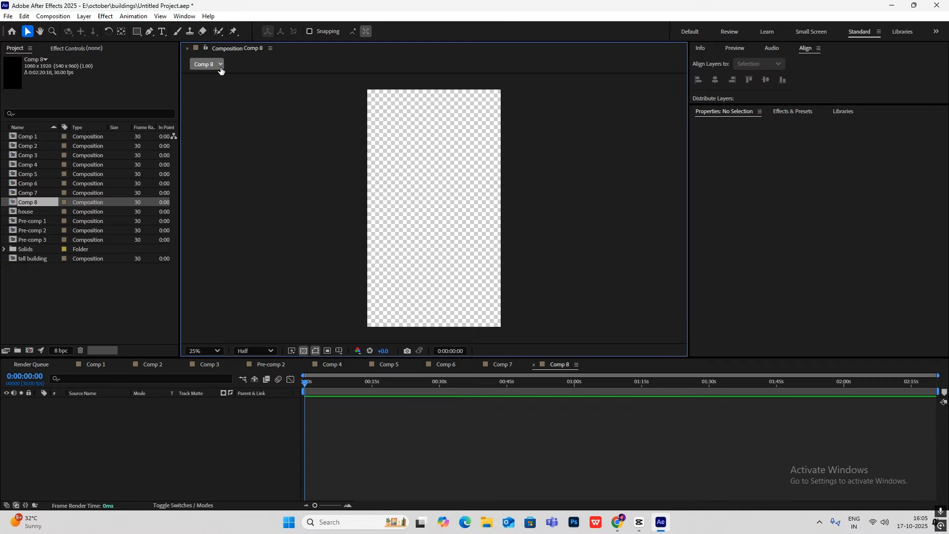
Step: Draw a black circle without stroke, about 628 px wide, near the composition's middle and center its anchor point
{"action": "left_click_drag", "start_coordinate": [137, 31], "coordinate": [179, 53]}
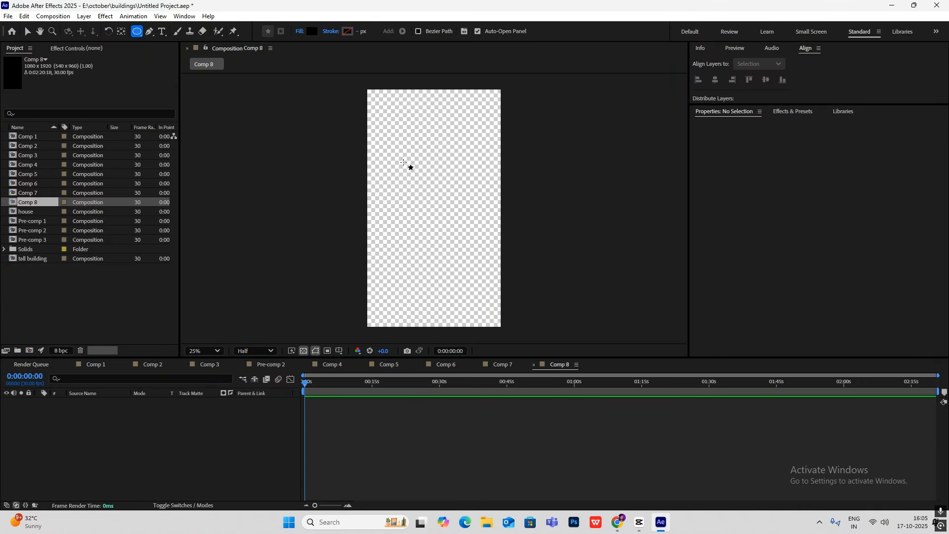
{"action": "left_click_drag", "start_coordinate": [401, 170], "coordinate": [471, 239]}
{"action": "left_click_drag", "start_coordinate": [470, 190], "coordinate": [478, 198]}
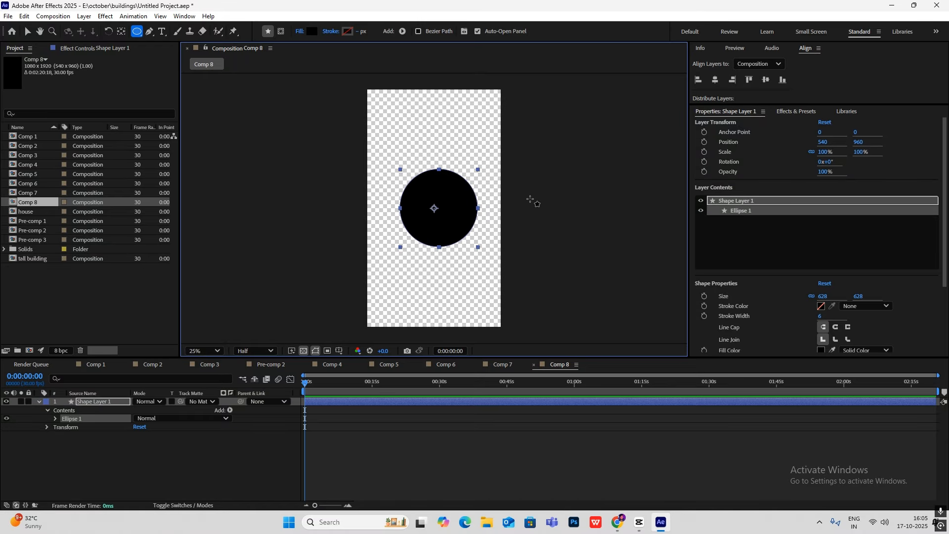
{"action": "key", "text": "ctrl+alt+Home"}
Step: Show the layer switches and make the black circle a 3D layer
{"action": "left_click", "coordinate": [141, 455]}
{"action": "left_click", "coordinate": [104, 402]}
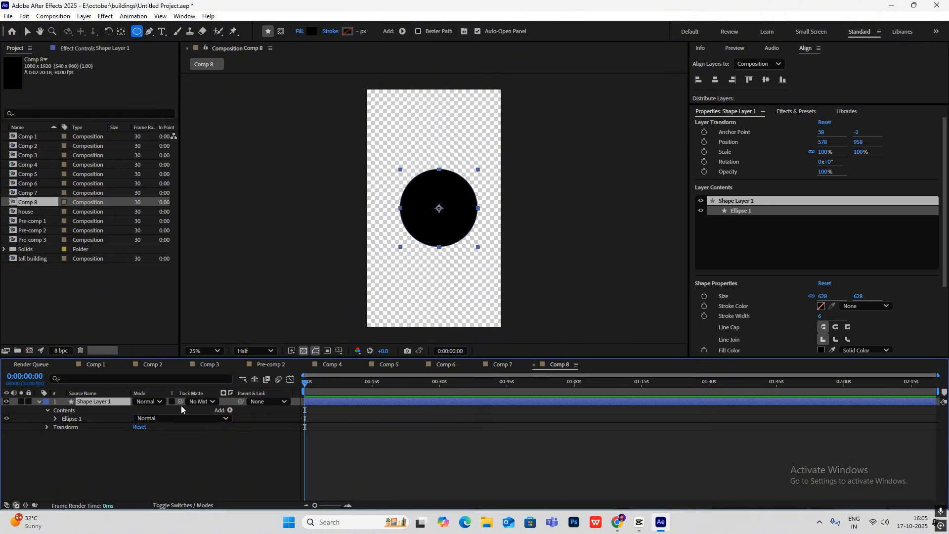
{"action": "left_click", "coordinate": [179, 503]}
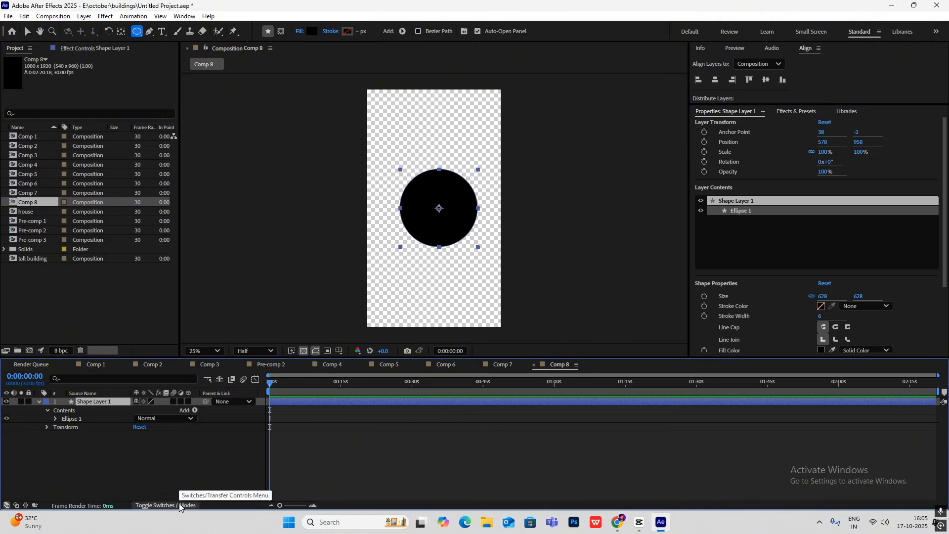
{"action": "left_click", "coordinate": [188, 401]}
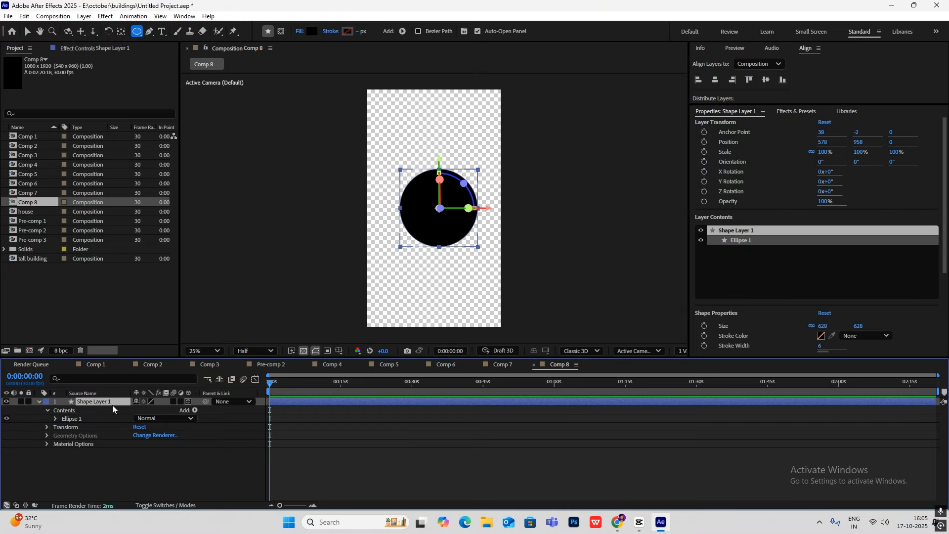
{"action": "key", "text": "r"}
{"action": "left_click_drag", "start_coordinate": [146, 420], "coordinate": [117, 421]}
{"action": "left_click", "coordinate": [135, 458]}
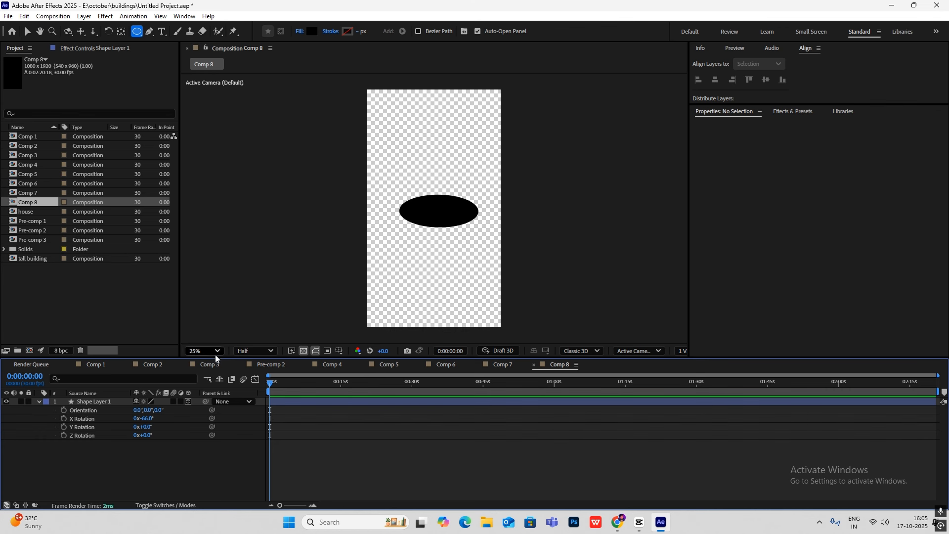
{"action": "key", "text": "ctrl+z"}
{"action": "key", "text": "ctrl+z"}
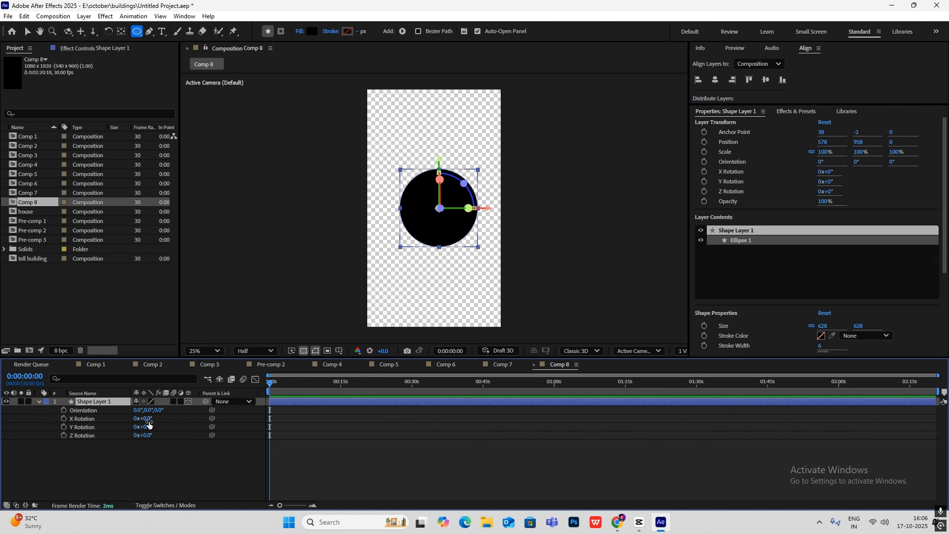
Step: Tilt the black circle to an X rotation of -67° and raise it to a Y position of 621
{"action": "left_click_drag", "start_coordinate": [150, 419], "coordinate": [119, 425]}
{"action": "left_click", "coordinate": [178, 447]}
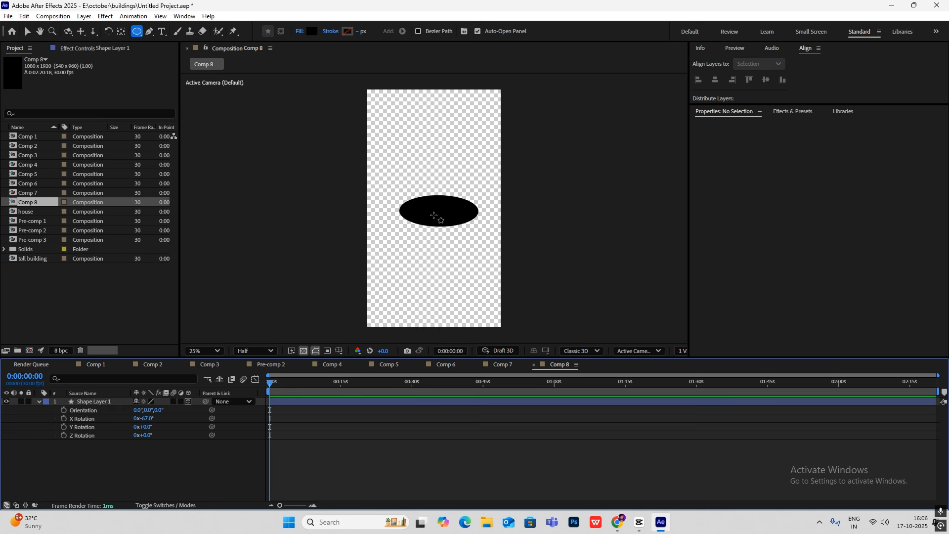
{"action": "left_click", "coordinate": [94, 402]}
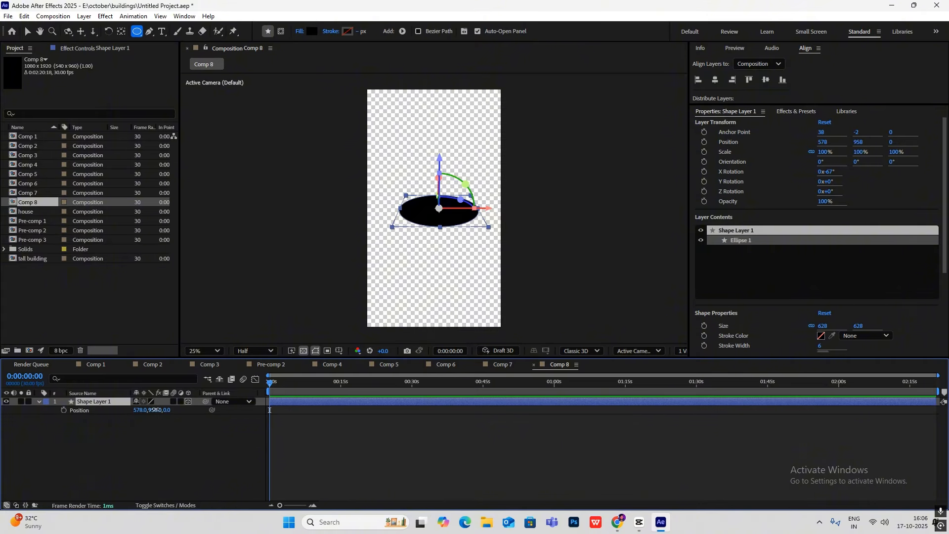
{"action": "left_click_drag", "start_coordinate": [155, 412], "coordinate": [112, 406]}
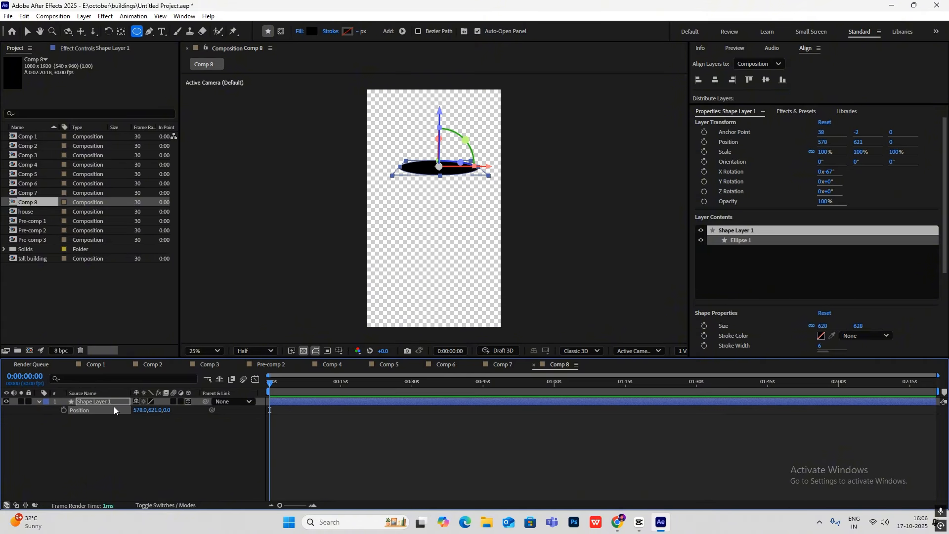
{"action": "left_click", "coordinate": [111, 402]}
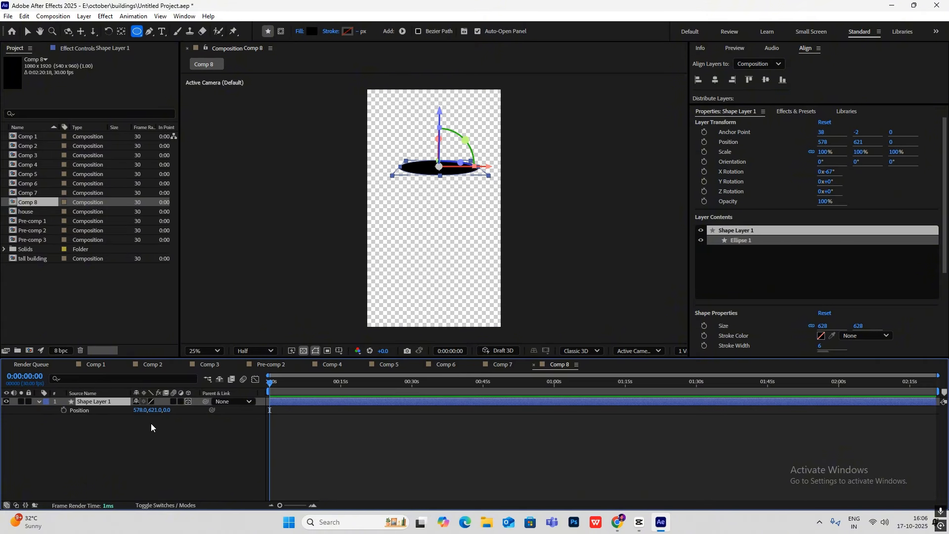
Step: Set the black ellipse's X rotation to -63° and shift it sideways to an X position of 558
{"action": "key", "text": "r"}
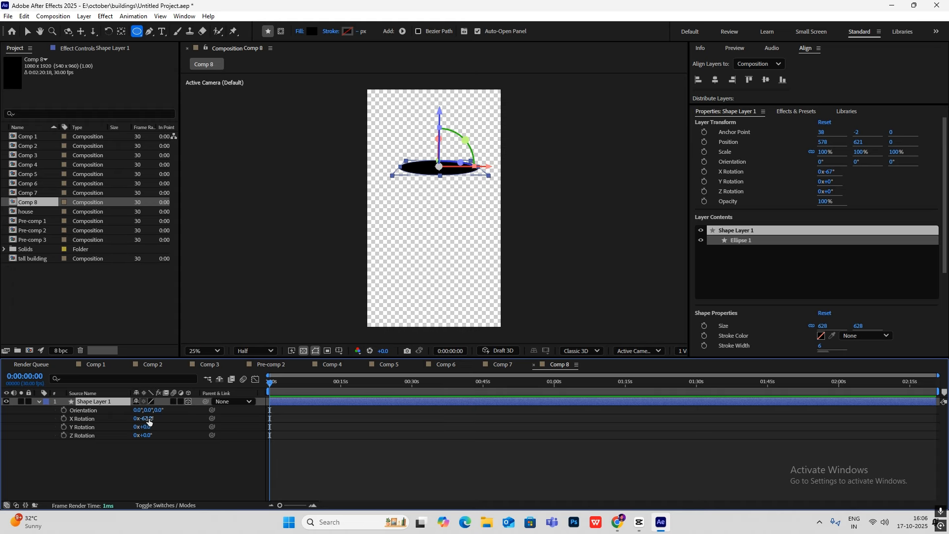
{"action": "left_click_drag", "start_coordinate": [146, 418], "coordinate": [150, 418]}
{"action": "left_click", "coordinate": [180, 459]}
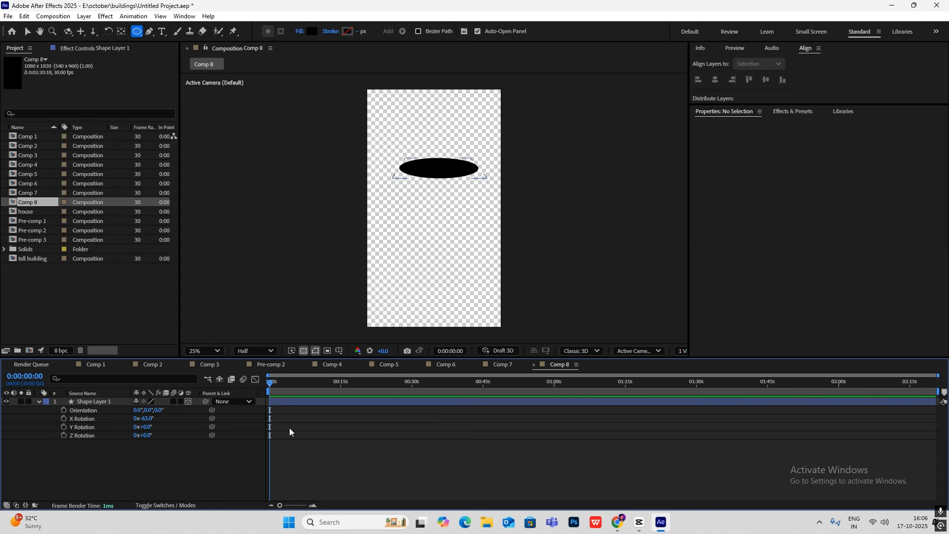
{"action": "left_click", "coordinate": [28, 31]}
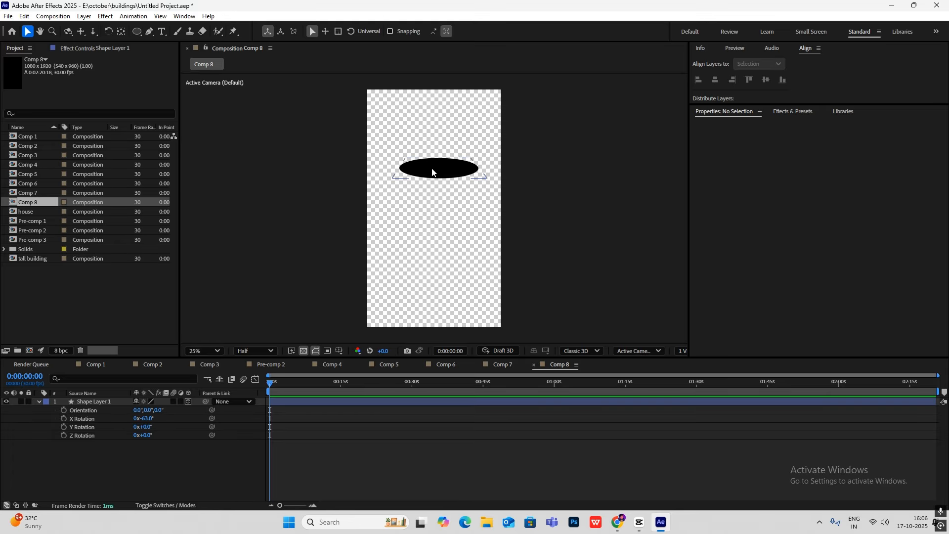
{"action": "left_click", "coordinate": [434, 169]}
{"action": "left_click", "coordinate": [551, 171]}
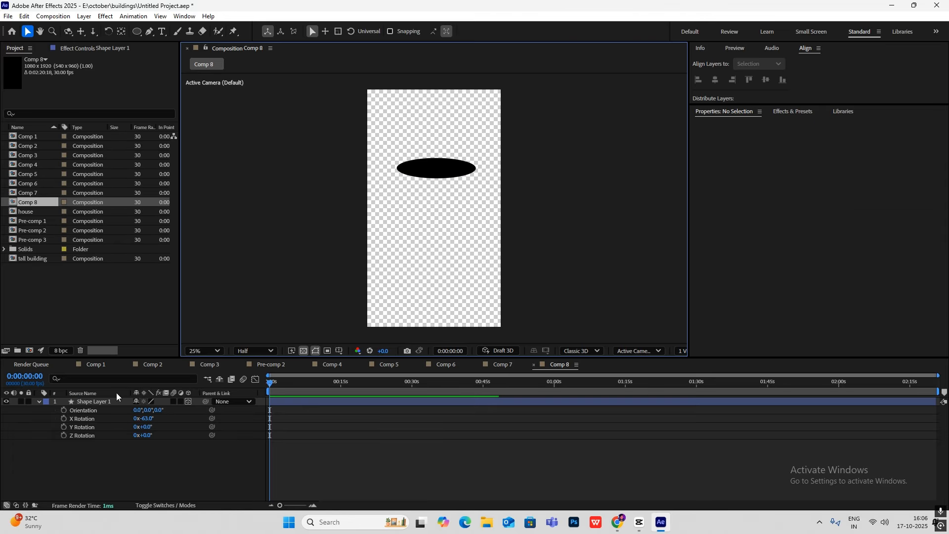
Step: Duplicate the black ellipse layer and give the copy a white FFFFFF fill with a black 6 px solid stroke
{"action": "left_click", "coordinate": [98, 403]}
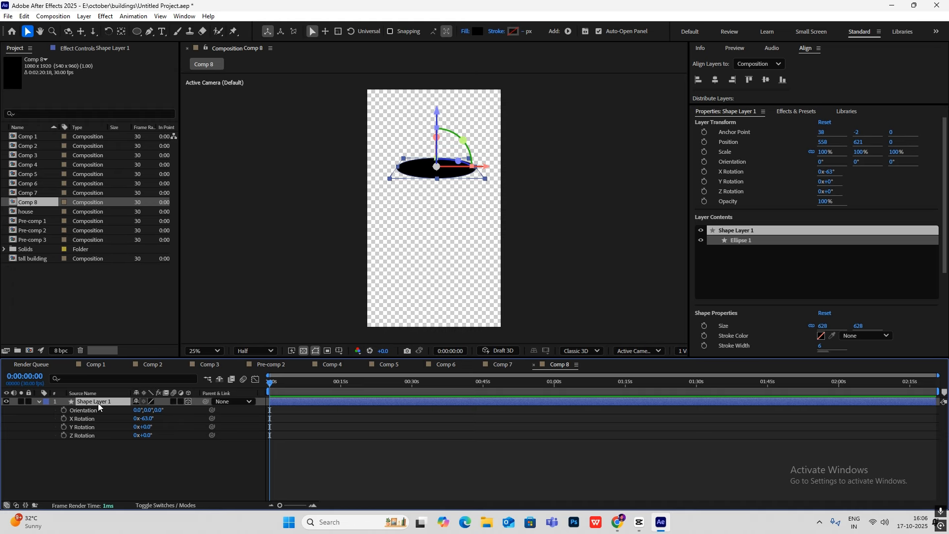
{"action": "key", "text": "ctrl+d"}
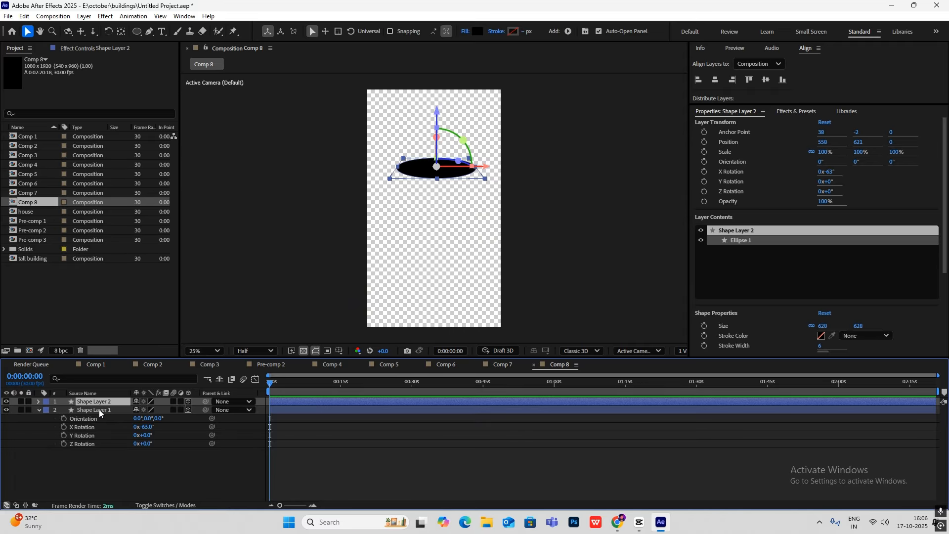
{"action": "left_click", "coordinate": [476, 32]}
{"action": "type", "text": "FFFFFF"}
{"action": "left_click", "coordinate": [574, 200]}
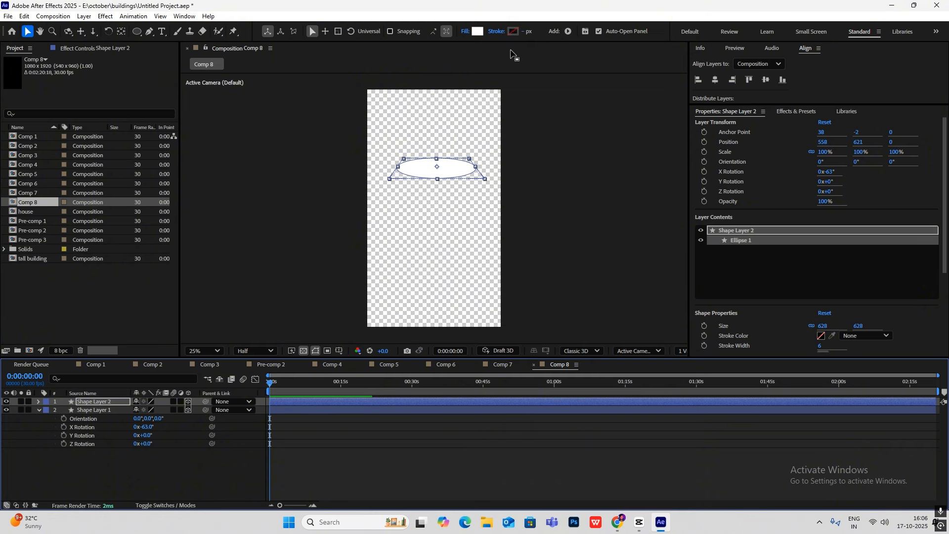
{"action": "left_click", "coordinate": [513, 31]}
{"action": "left_click", "coordinate": [569, 202]}
Step: Scale the white ellipse to 111% and place its layer below the black ellipse layer
{"action": "key", "text": "s"}
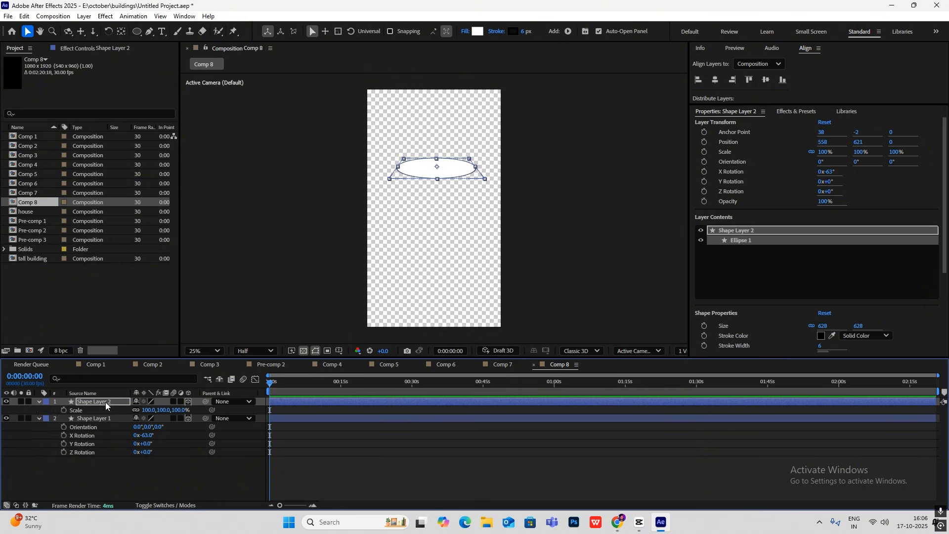
{"action": "left_click_drag", "start_coordinate": [163, 413], "coordinate": [112, 455]}
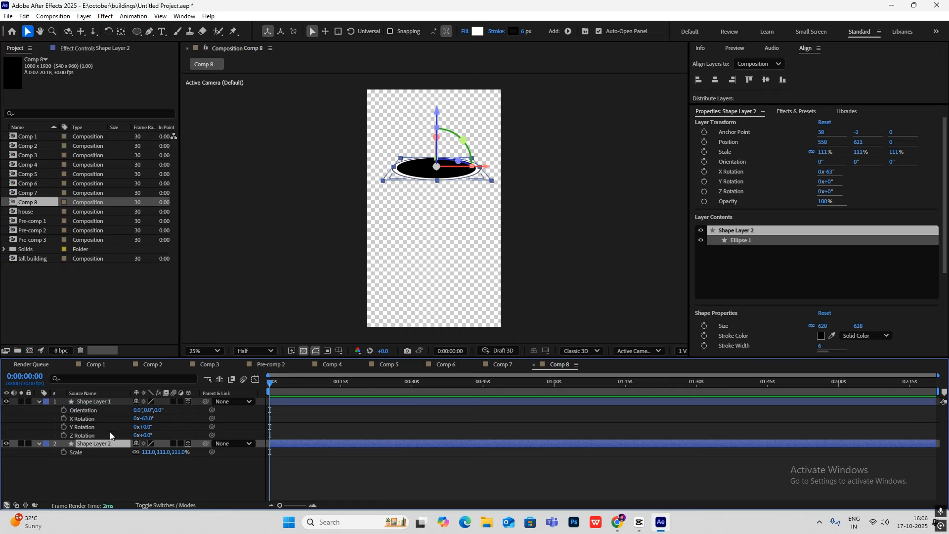
{"action": "left_click", "coordinate": [430, 204]}
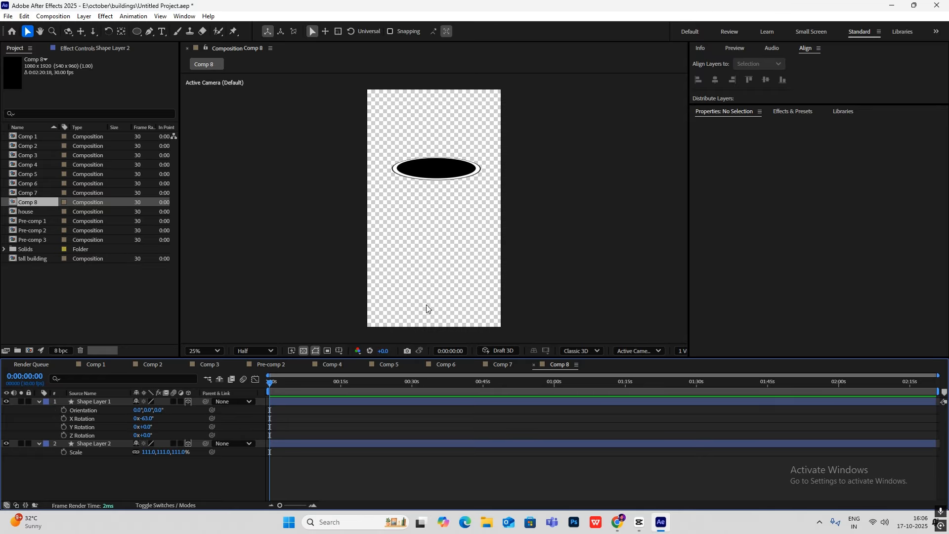
{"action": "left_click", "coordinate": [639, 522]}
{"action": "key", "text": "alt+Tab"}
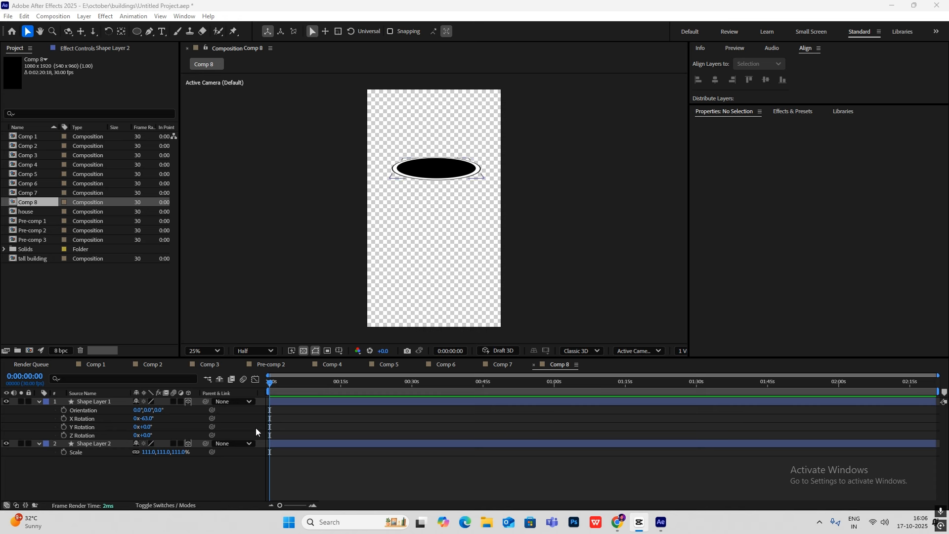
Step: Duplicate the white outlined ellipse layer and lower the copy to a Y position of 653 to give the rim thickness
{"action": "left_click", "coordinate": [38, 401]}
{"action": "left_click", "coordinate": [62, 410]}
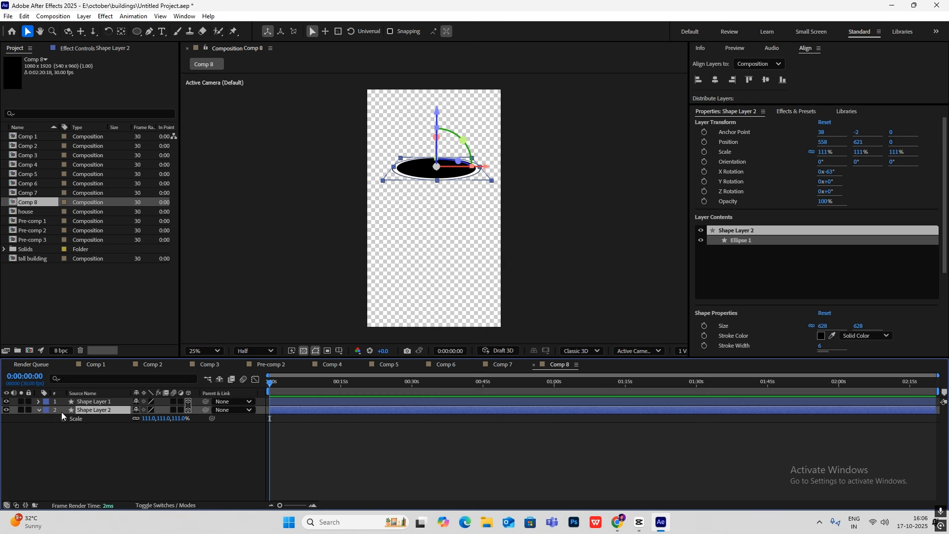
{"action": "left_click", "coordinate": [38, 410]}
{"action": "key", "text": "ctrl+d"}
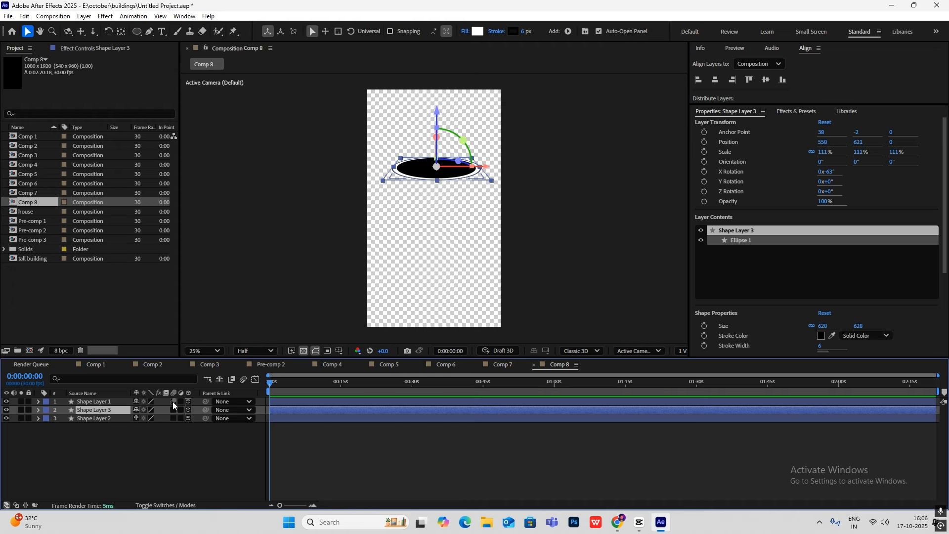
{"action": "key", "text": "p"}
{"action": "left_click_drag", "start_coordinate": [152, 420], "coordinate": [167, 419]}
{"action": "left_click", "coordinate": [162, 443]}
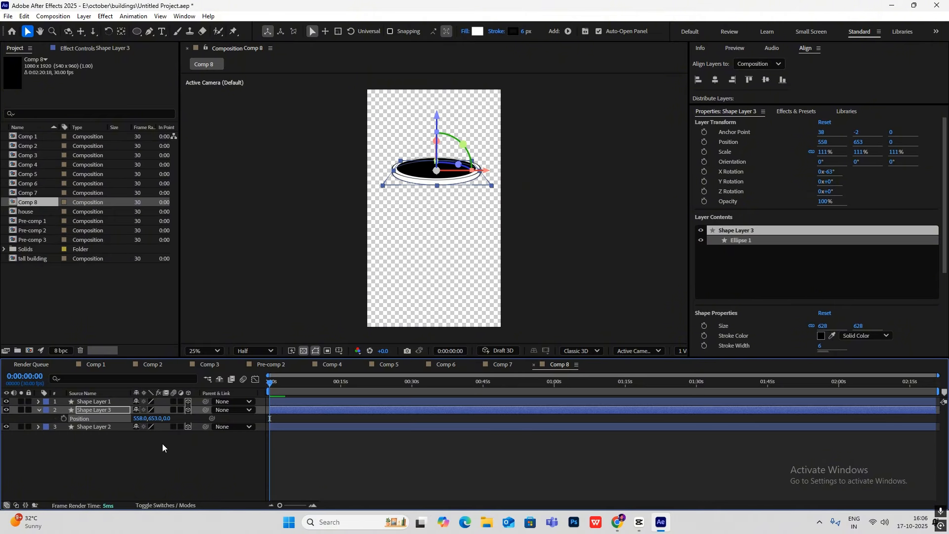
{"action": "left_click", "coordinate": [639, 523]}
{"action": "left_click", "coordinate": [637, 526]}
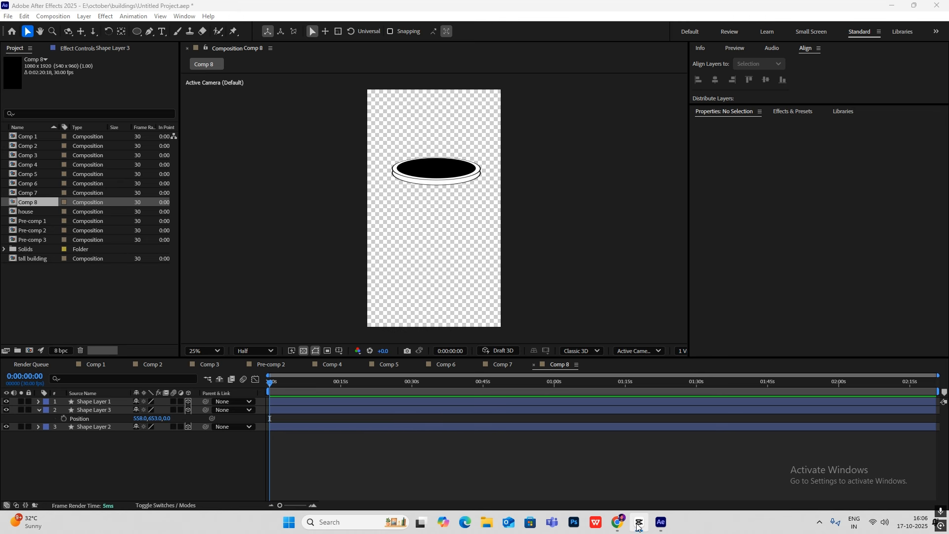
{"action": "left_click", "coordinate": [638, 526]}
{"action": "left_click", "coordinate": [638, 526]}
{"action": "left_click", "coordinate": [638, 526]}
{"action": "left_click", "coordinate": [637, 526]}
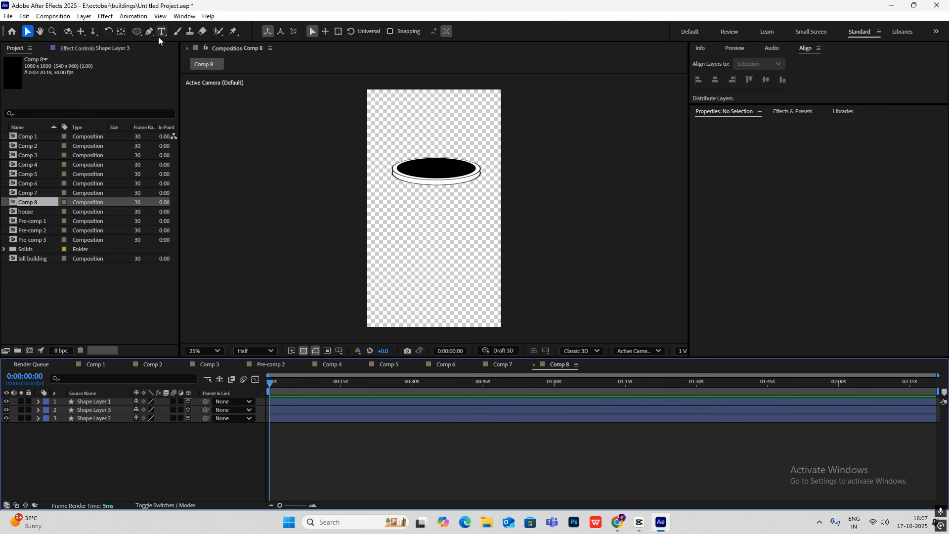
Step: Draw a closed four-point body shape with the Pen tool, running from both side edges of the rim down toward the composition's lower part
{"action": "key", "text": "g"}
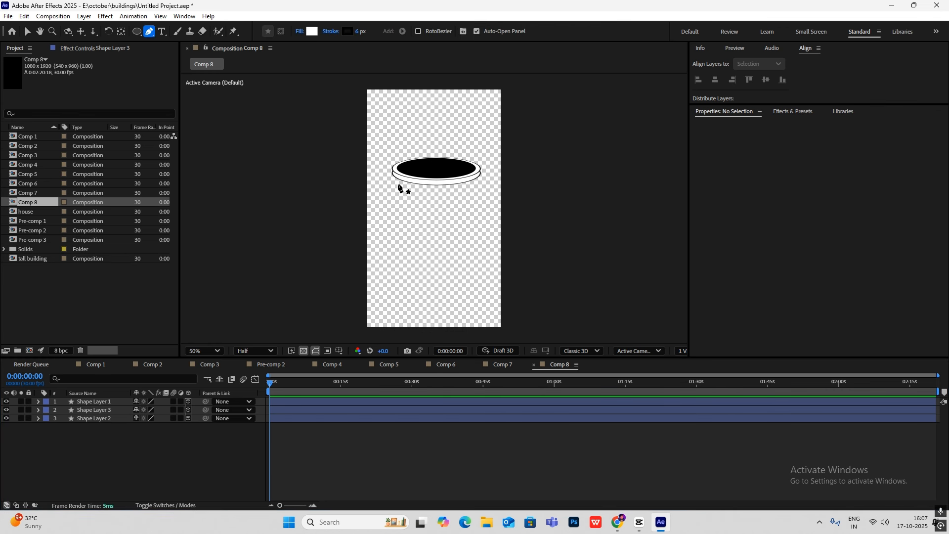
{"action": "key", "text": "period"}
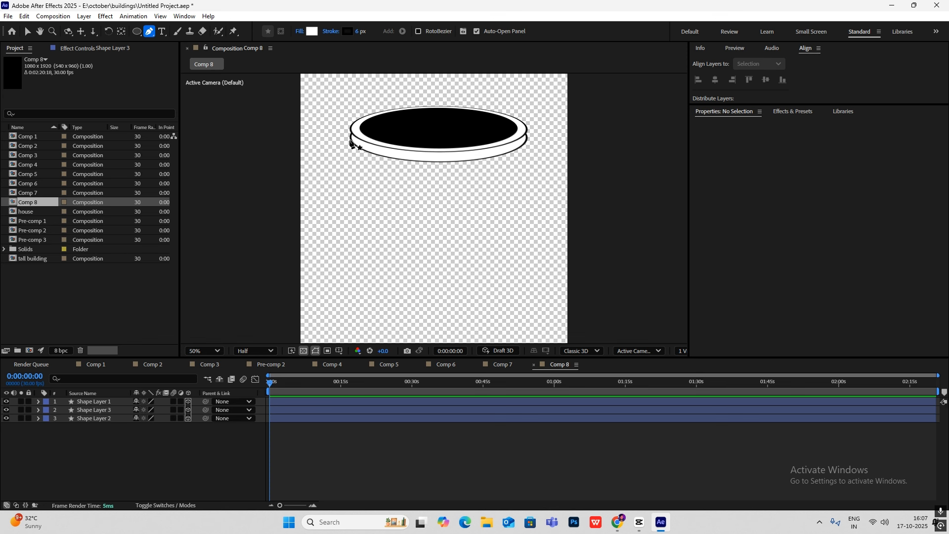
{"action": "left_click", "coordinate": [349, 141]}
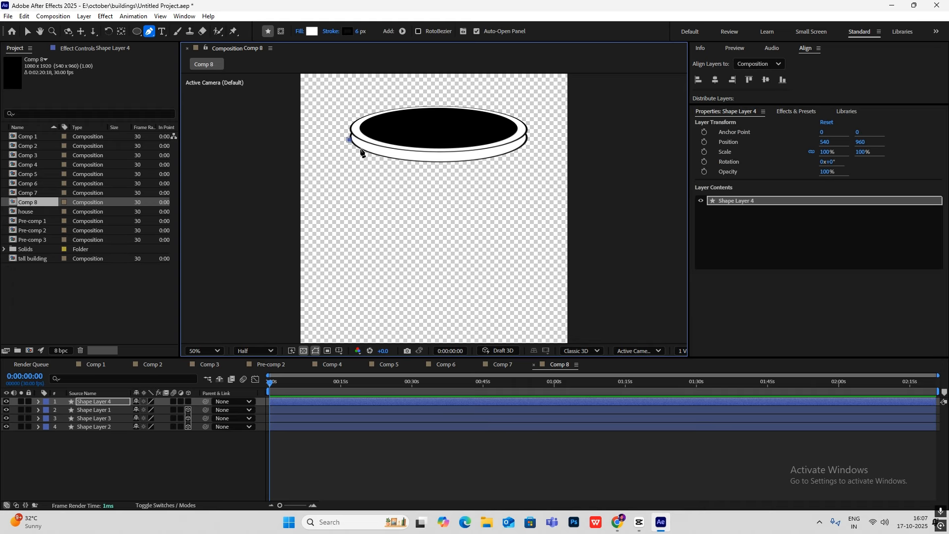
{"action": "key", "text": "comma"}
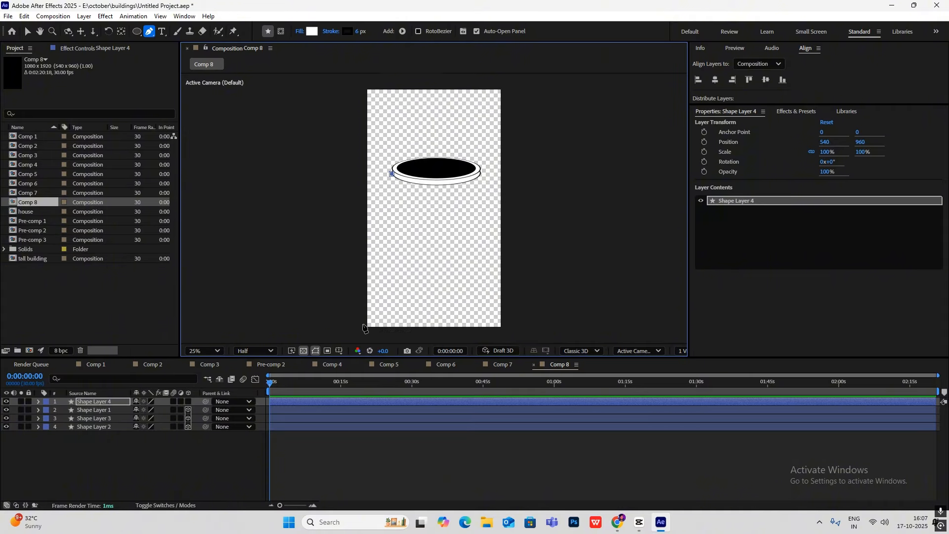
{"action": "left_click", "coordinate": [392, 300]}
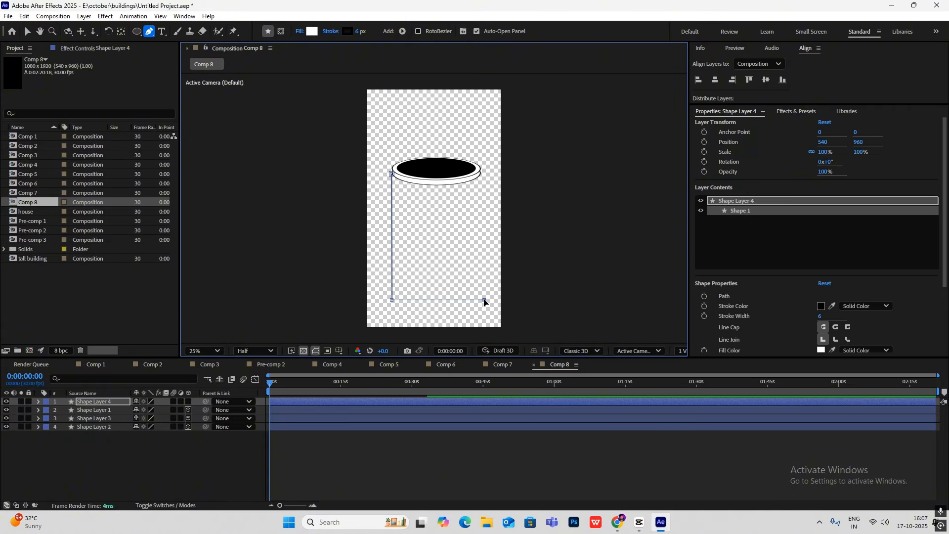
{"action": "key", "text": "period"}
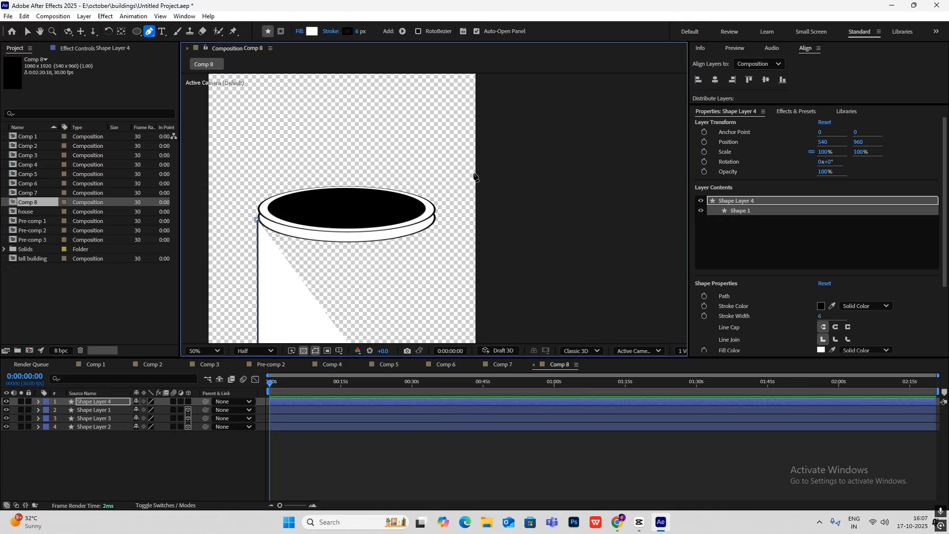
{"action": "left_click", "coordinate": [436, 219]}
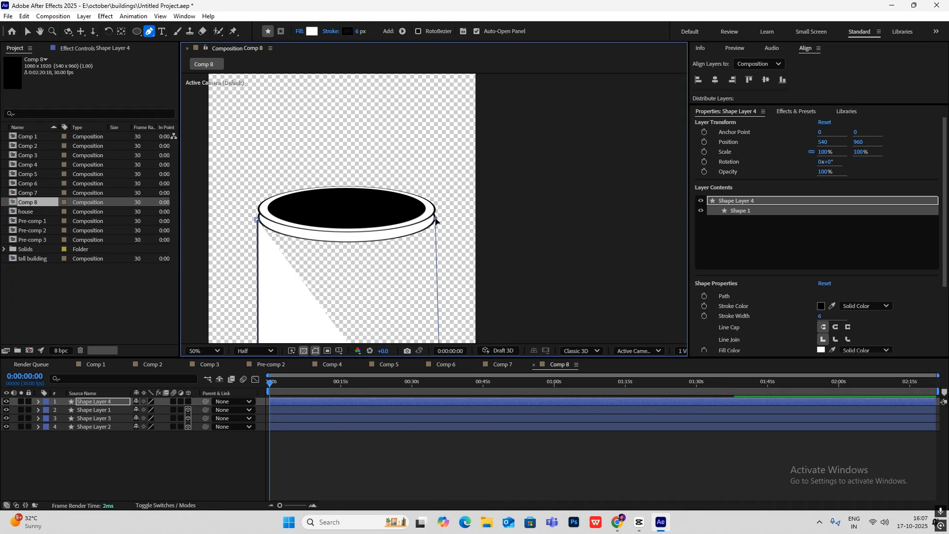
{"action": "left_click", "coordinate": [257, 221]}
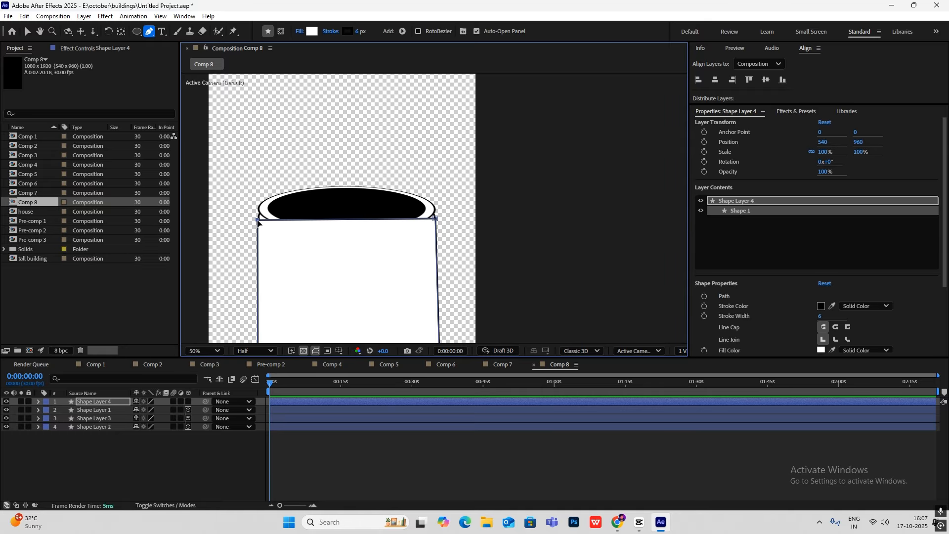
{"action": "scroll", "coordinate": [359, 252], "scroll_direction": "down", "scroll_amount": 2}
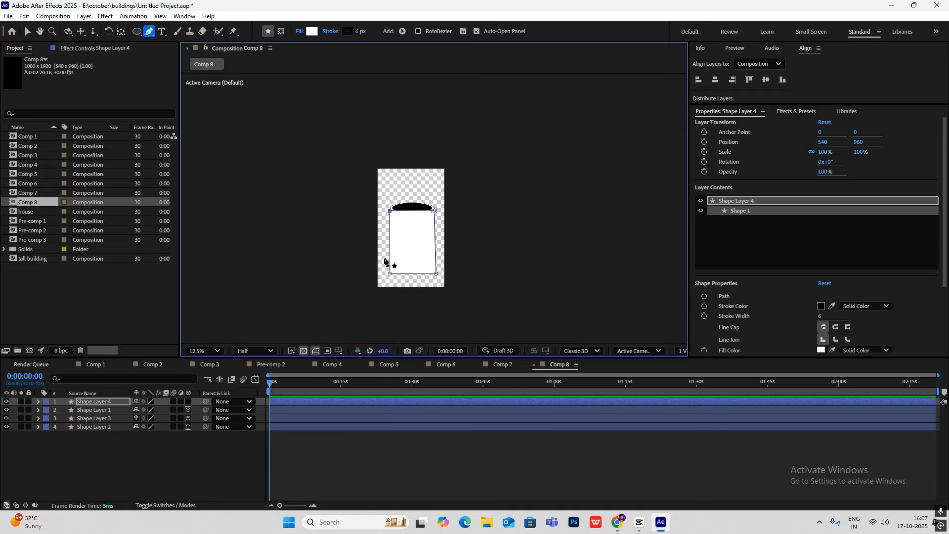
Step: Convert the body shape's two upper vertices to curved points so that its sides bulge outward below the rim
{"action": "left_click", "coordinate": [149, 31]}
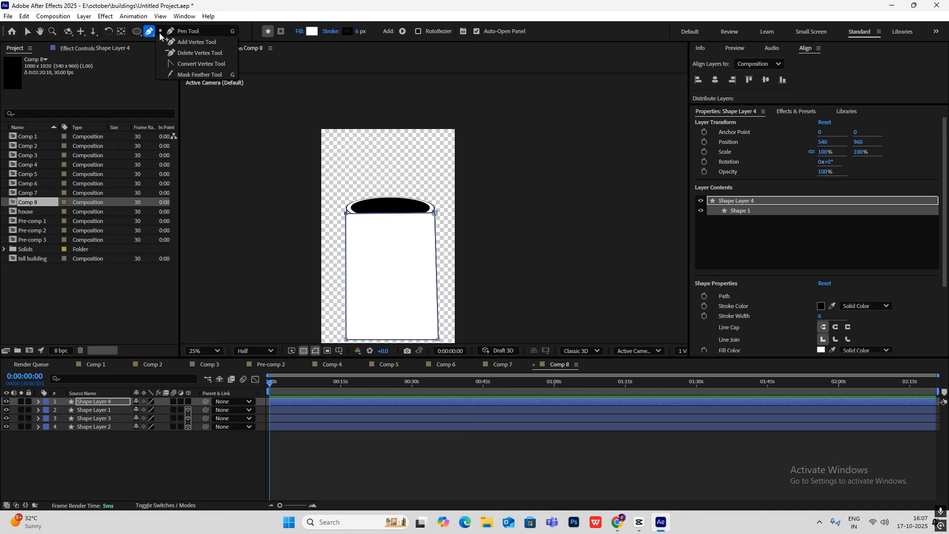
{"action": "left_click", "coordinate": [188, 64]}
{"action": "scroll", "coordinate": [384, 250], "scroll_direction": "up", "scroll_amount": 2}
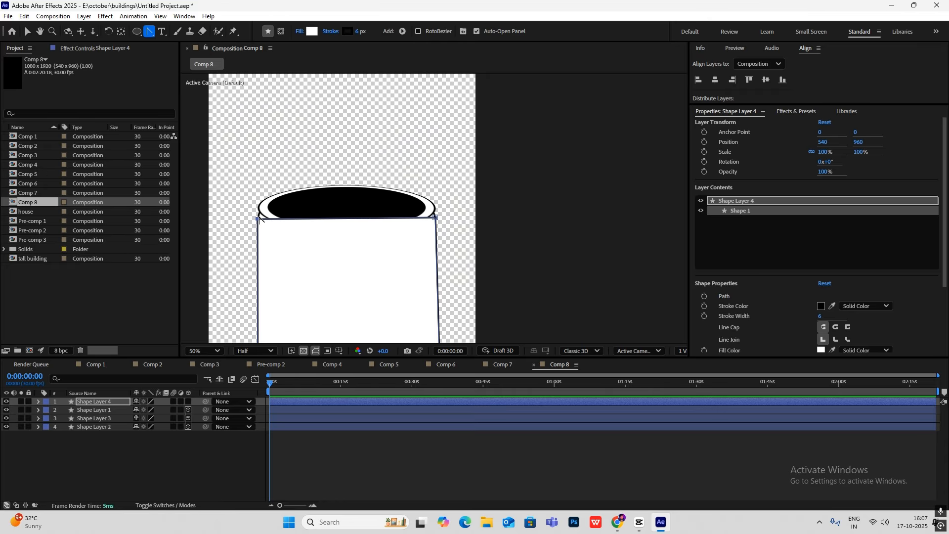
{"action": "left_click_drag", "start_coordinate": [258, 218], "coordinate": [210, 287]}
{"action": "left_click_drag", "start_coordinate": [436, 217], "coordinate": [485, 285]}
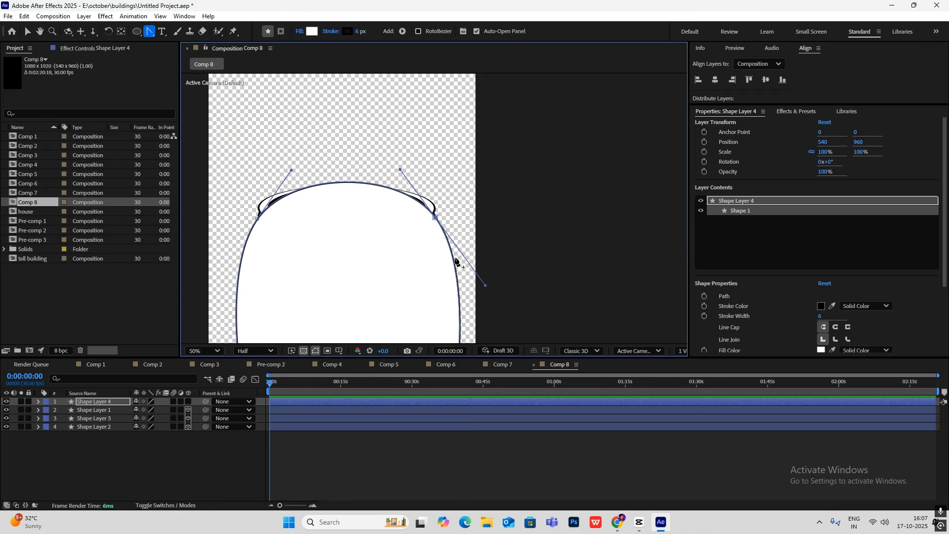
Step: Adjust the inner handles of the two upper vertices so the body's top edge curves along the underside of the rim
{"action": "left_click_drag", "start_coordinate": [291, 170], "coordinate": [355, 286]}
{"action": "left_click_drag", "start_coordinate": [401, 170], "coordinate": [445, 221]}
{"action": "left_click_drag", "start_coordinate": [355, 286], "coordinate": [339, 268]}
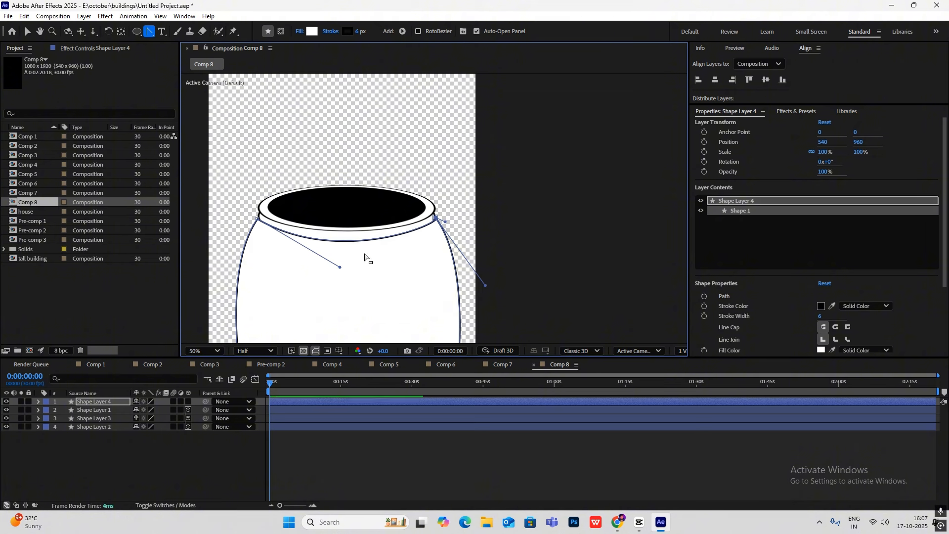
Step: Pull the outer handles of the body shape's two upper vertices inward so both sides run nearly straight down from the rim
{"action": "left_click_drag", "start_coordinate": [485, 285], "coordinate": [438, 299]}
{"action": "scroll", "coordinate": [438, 299], "scroll_direction": "down", "scroll_amount": 2}
{"action": "left_click_drag", "start_coordinate": [436, 254], "coordinate": [437, 263]}
{"action": "left_click", "coordinate": [345, 213]}
{"action": "left_click", "coordinate": [346, 214]}
{"action": "left_click_drag", "start_coordinate": [362, 188], "coordinate": [387, 238]}
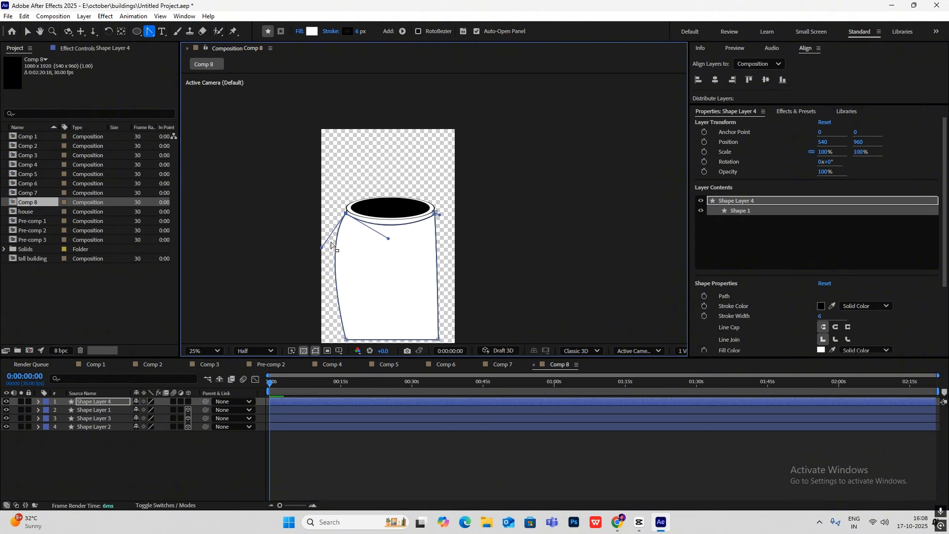
{"action": "left_click_drag", "start_coordinate": [322, 248], "coordinate": [346, 254]}
{"action": "left_click", "coordinate": [519, 465]}
{"action": "scroll", "coordinate": [563, 207], "scroll_direction": "up", "scroll_amount": 2}
{"action": "scroll", "coordinate": [445, 237], "scroll_direction": "down", "scroll_amount": 2}
{"action": "scroll", "coordinate": [445, 238], "scroll_direction": "down", "scroll_amount": 2}
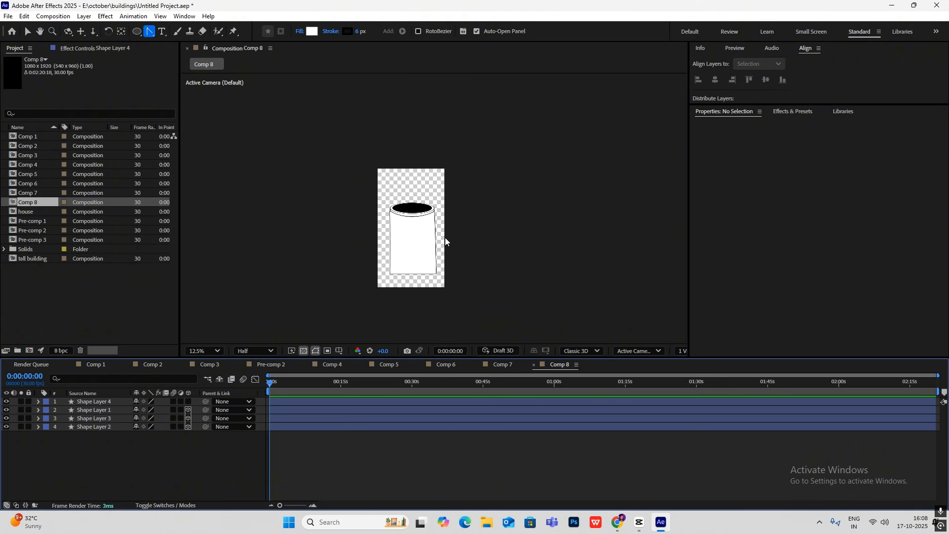
{"action": "scroll", "coordinate": [445, 237], "scroll_direction": "up", "scroll_amount": 2}
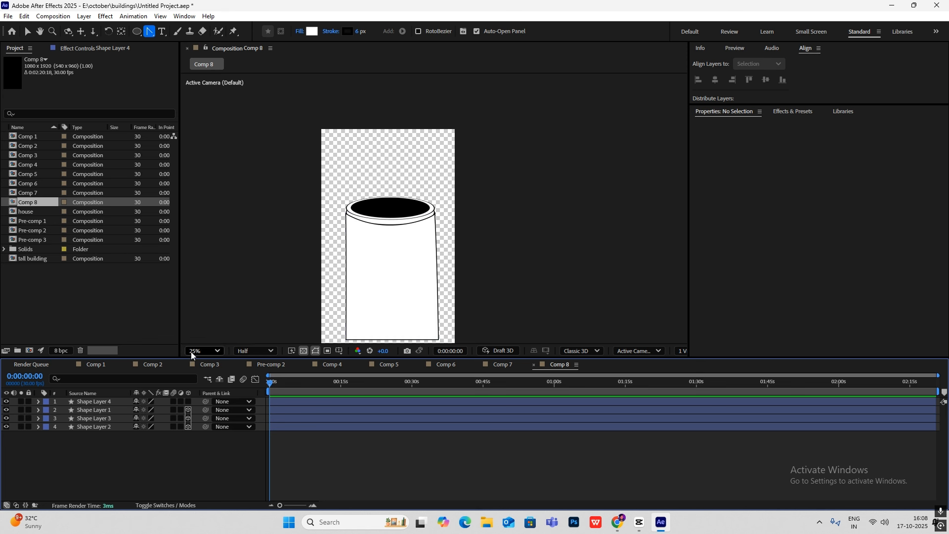
Step: Draw two narrow vertical rectangles with black fill and no stroke near the body's right edge, a long one above a short one about 36 by 84 px
{"action": "left_click", "coordinate": [28, 31]}
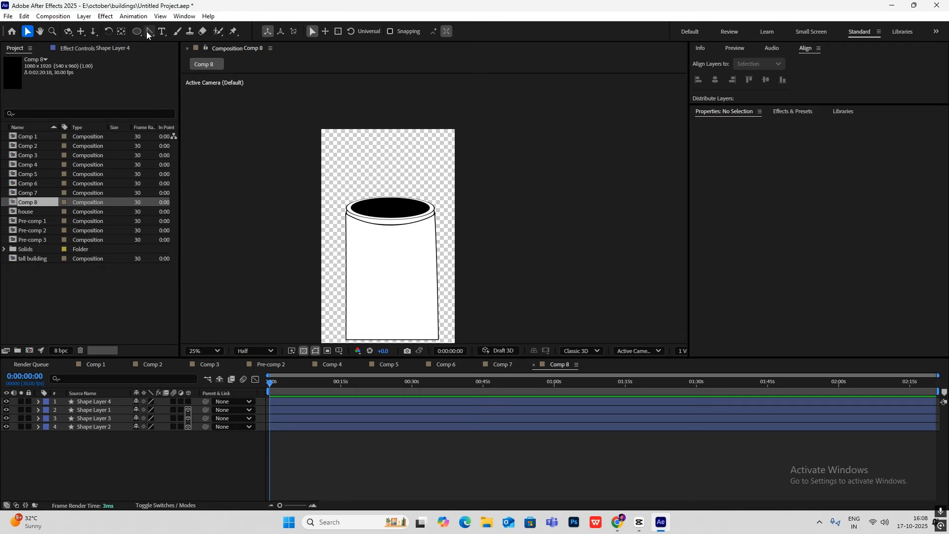
{"action": "mouse_move", "coordinate": [146, 32]}
{"action": "left_mouse_down"}
{"action": "mouse_move", "coordinate": [171, 42]}
{"action": "mouse_move", "coordinate": [176, 34]}
{"action": "left_mouse_up"}
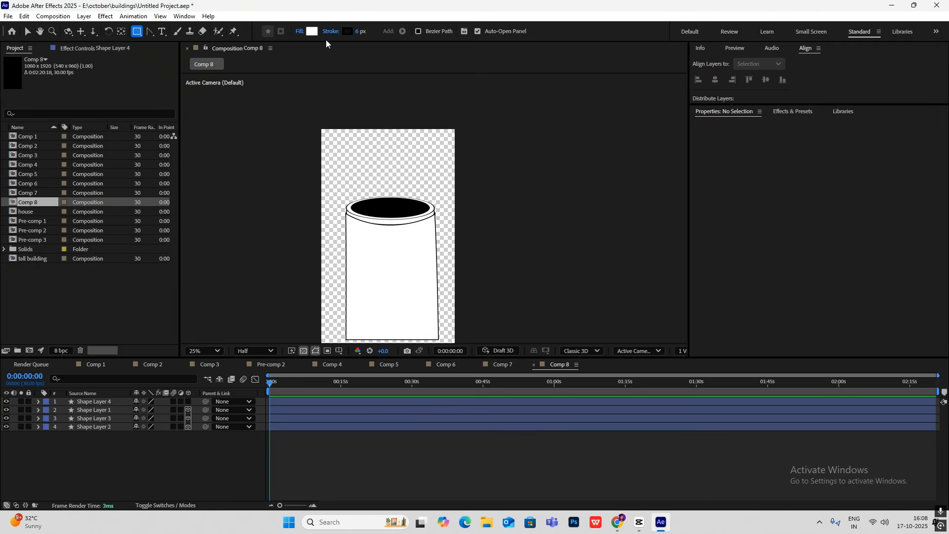
{"action": "left_click", "coordinate": [312, 32]}
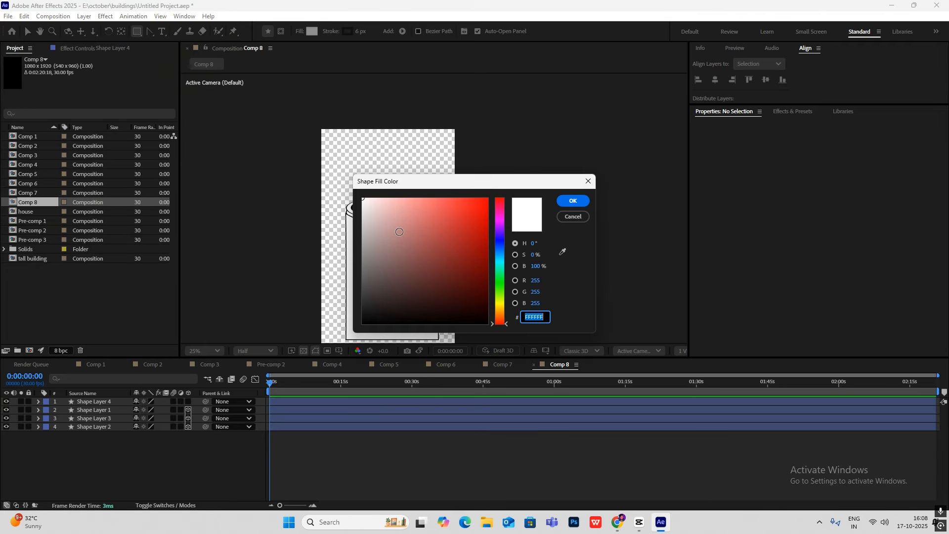
{"action": "left_click", "coordinate": [573, 201]}
{"action": "left_click", "coordinate": [331, 31]}
{"action": "left_click", "coordinate": [484, 286]}
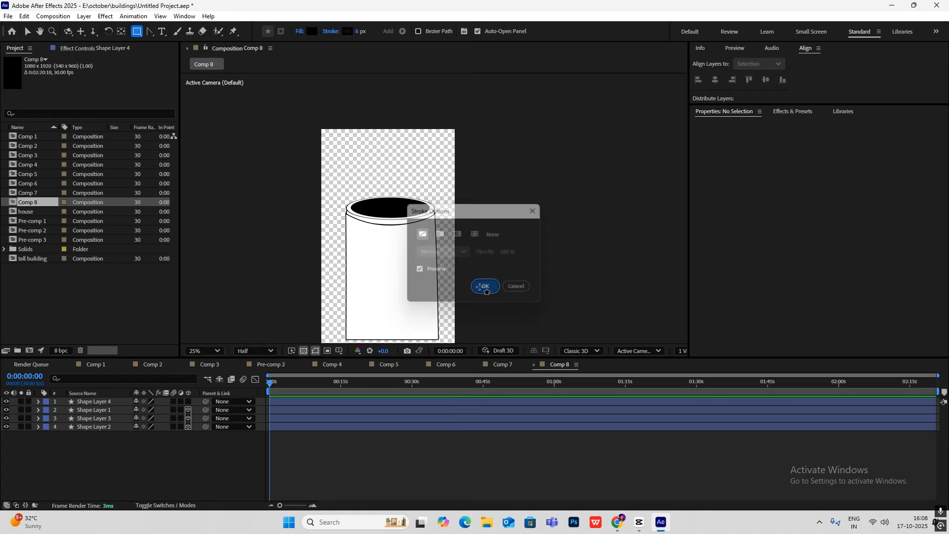
{"action": "left_click_drag", "start_coordinate": [427, 230], "coordinate": [429, 285]}
{"action": "key", "text": "ctrl+z"}
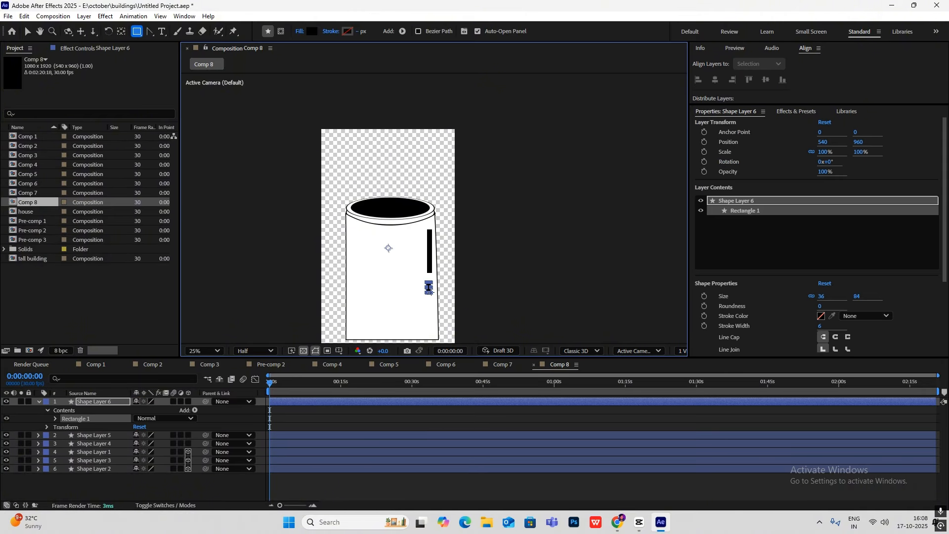
{"action": "left_click", "coordinate": [205, 482]}
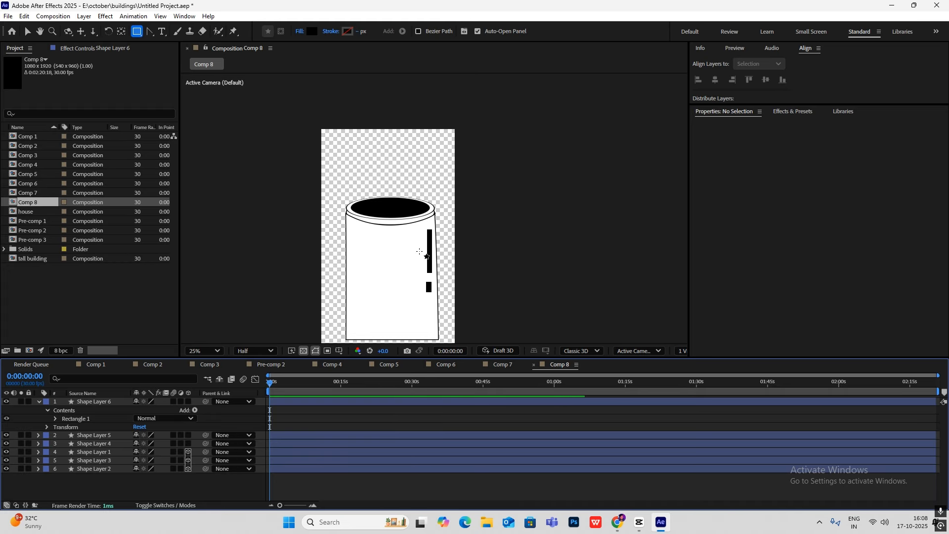
Step: Set the opacity of the two black rectangle layers to 55%
{"action": "left_click", "coordinate": [39, 401]}
{"action": "left_click", "coordinate": [82, 402]}
{"action": "left_click", "coordinate": [87, 411], "text": "shift"}
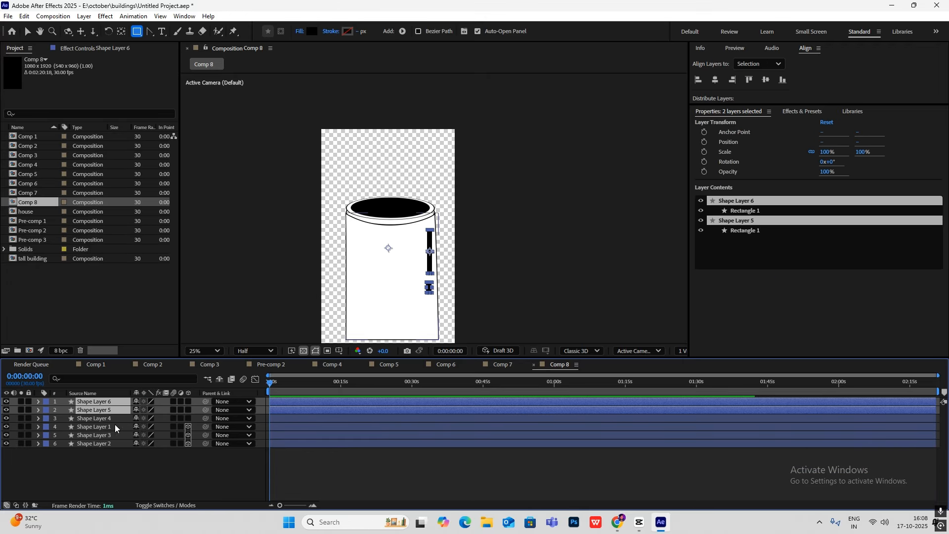
{"action": "key", "text": "t"}
{"action": "left_click_drag", "start_coordinate": [139, 410], "coordinate": [121, 414]}
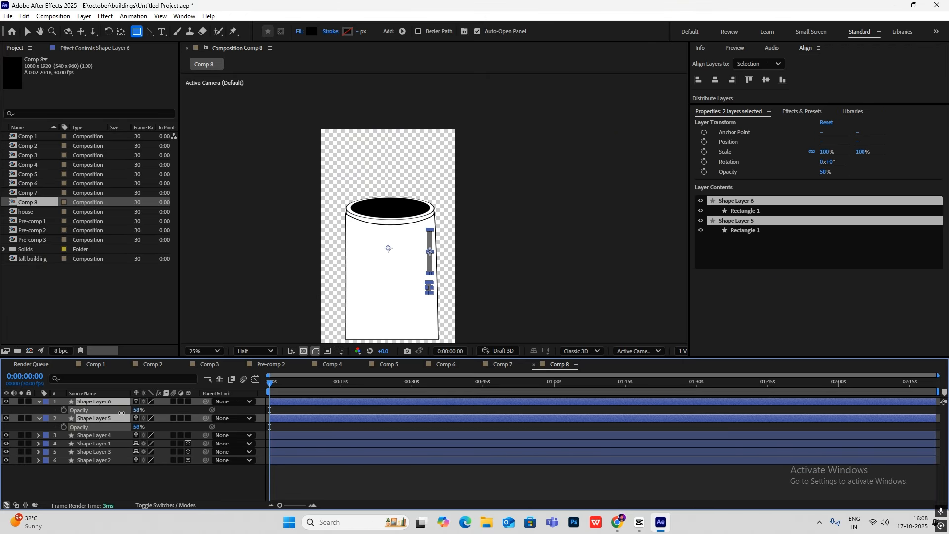
{"action": "left_click", "coordinate": [216, 484]}
{"action": "scroll", "coordinate": [420, 287], "scroll_direction": "down", "scroll_amount": 1}
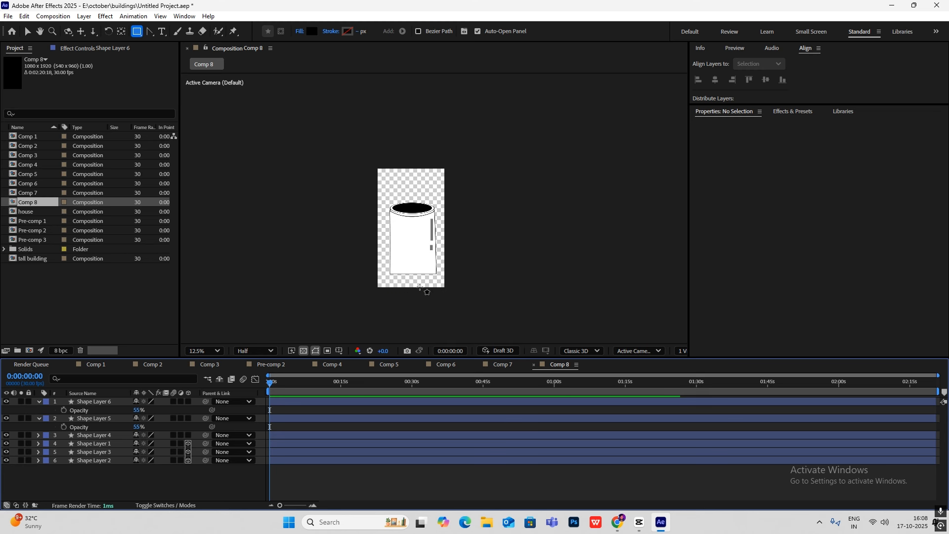
Step: Pre-compose all six shape layers of Comp 8 into a new composition named chimney
{"action": "key", "text": "u"}
{"action": "left_click_drag", "start_coordinate": [92, 476], "coordinate": [118, 399]}
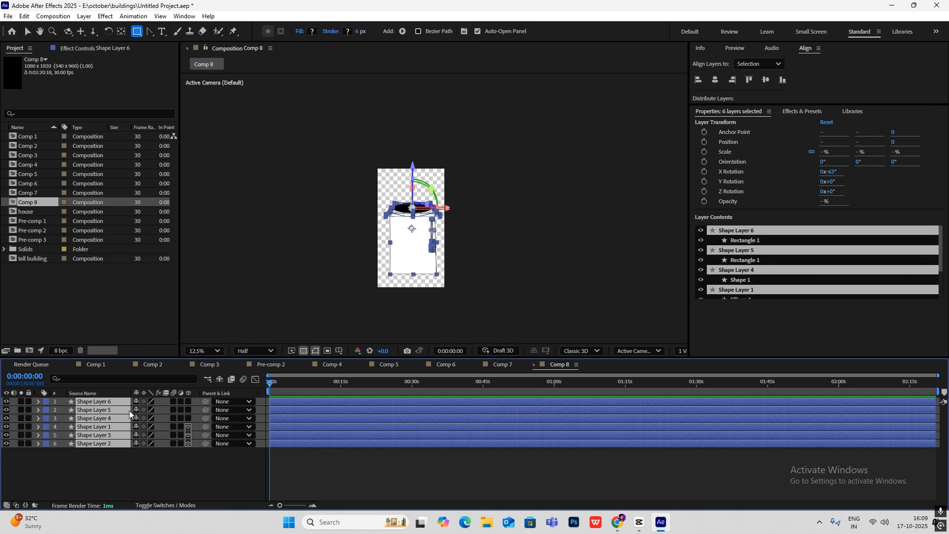
{"action": "key", "text": "ctrl+shift+c"}
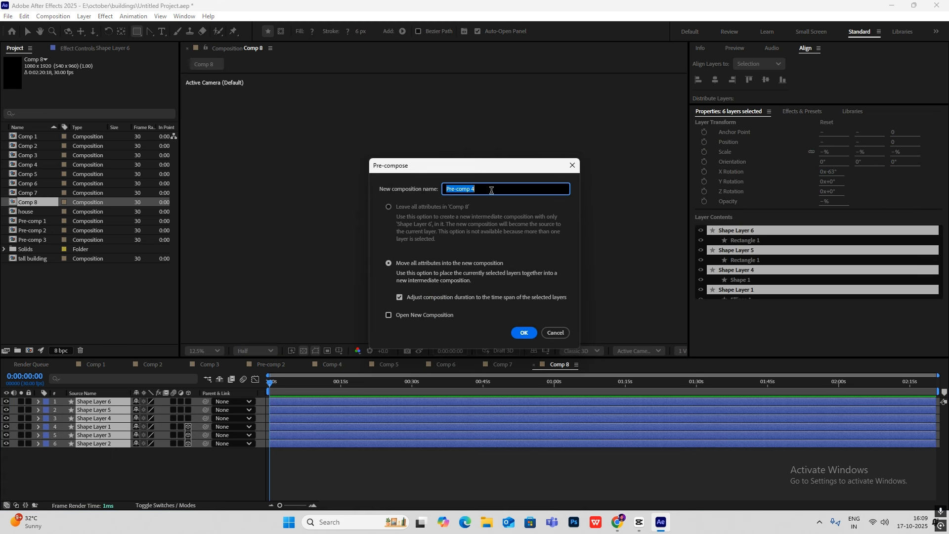
{"action": "type", "text": "chimney"}
{"action": "key", "text": "Return"}
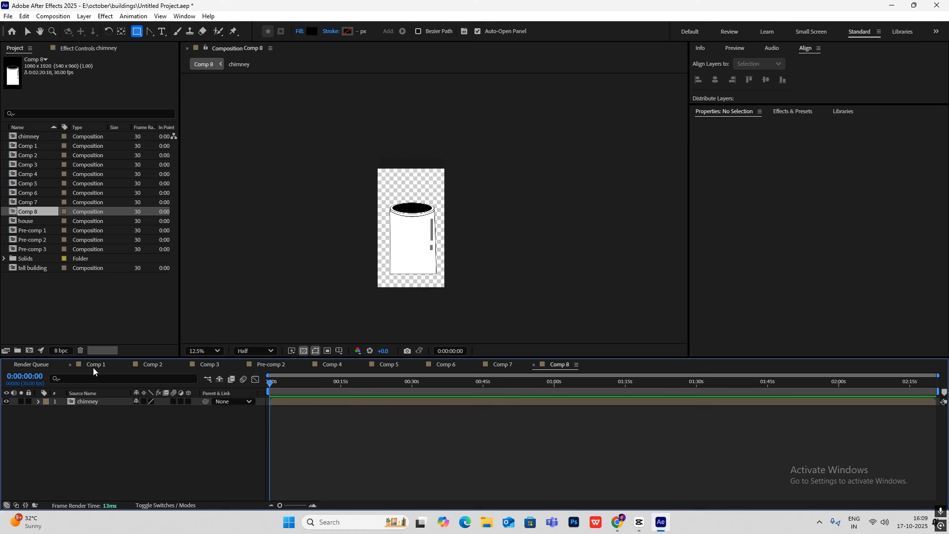
Step: Copy the chimney layer into Comp 5 and place it directly below the house layer
{"action": "left_click", "coordinate": [85, 402]}
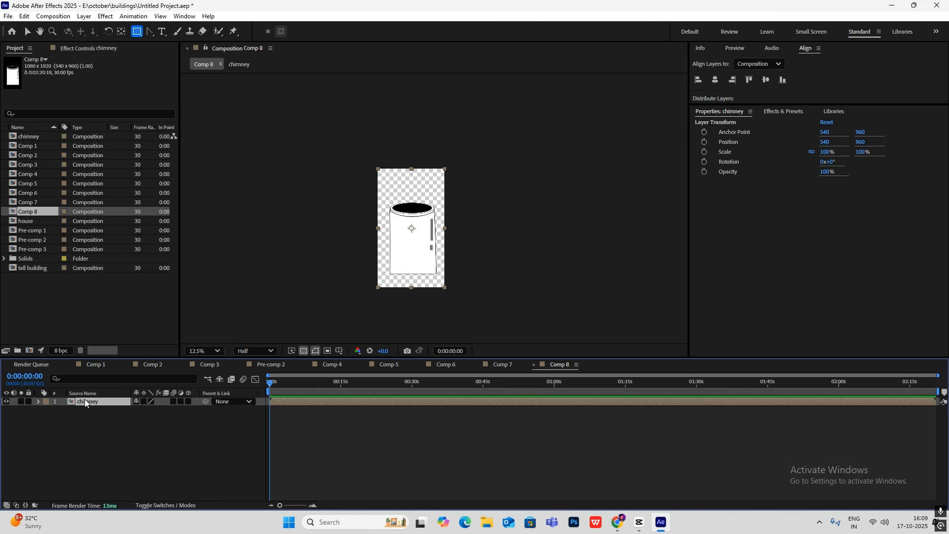
{"action": "left_click", "coordinate": [391, 364]}
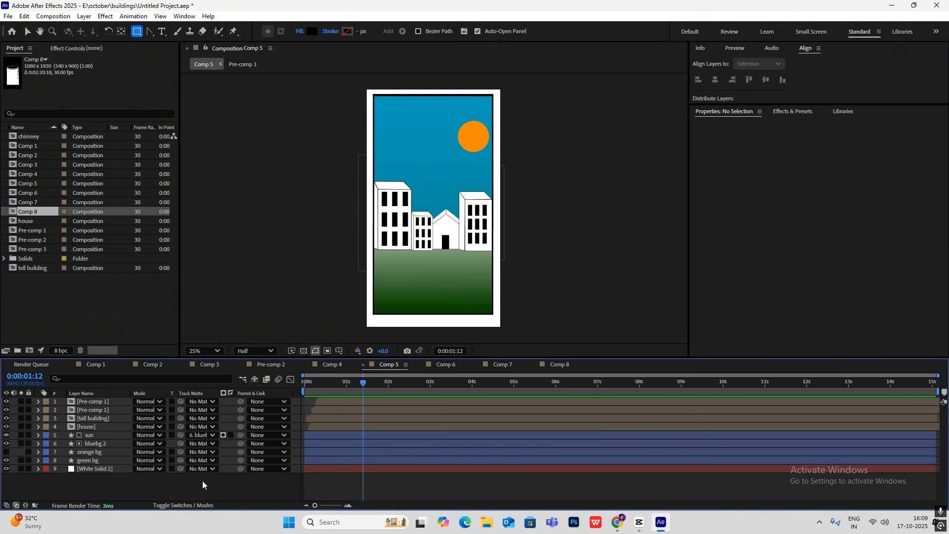
{"action": "key", "text": "ctrl+v"}
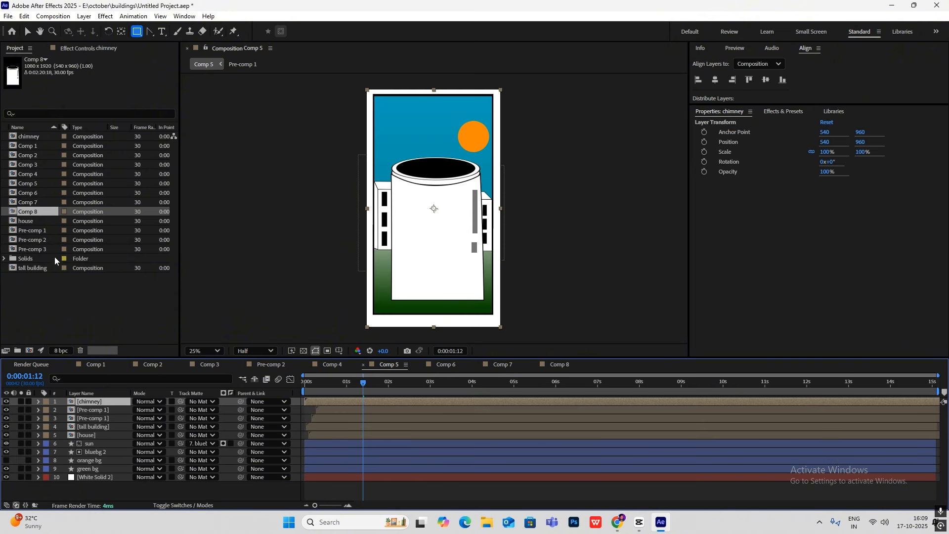
{"action": "key", "text": "v"}
{"action": "left_click_drag", "start_coordinate": [122, 400], "coordinate": [111, 438]}
Step: Scale the chimney layer to 38% and position it behind the small building and the house
{"action": "left_click_drag", "start_coordinate": [446, 266], "coordinate": [447, 239]}
{"action": "key", "text": "s"}
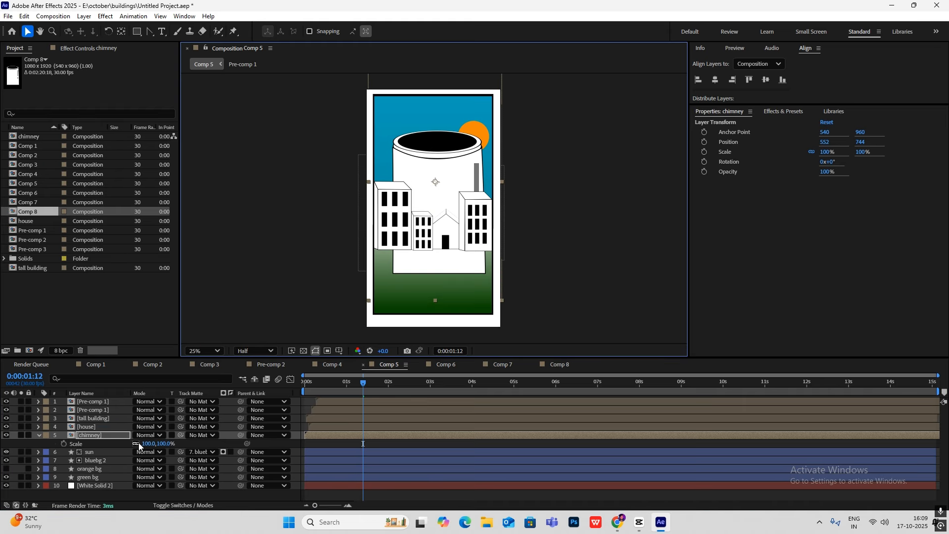
{"action": "left_click_drag", "start_coordinate": [169, 445], "coordinate": [136, 452]}
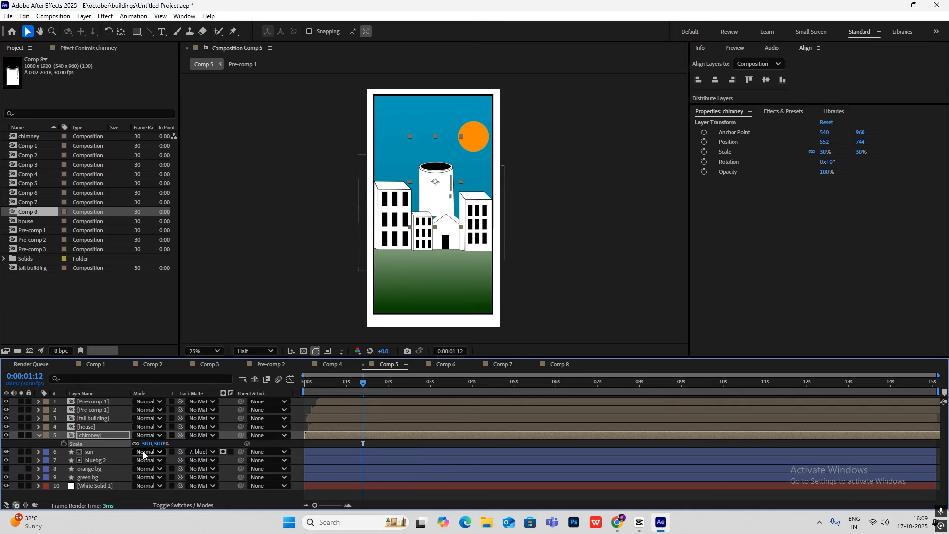
{"action": "left_click_drag", "start_coordinate": [434, 188], "coordinate": [426, 208]}
{"action": "left_click", "coordinate": [594, 442]}
Step: Switch to CapCut and play the reference clip from about one to two seconds to examine how the chimney and orange background appear
{"action": "left_click", "coordinate": [639, 522]}
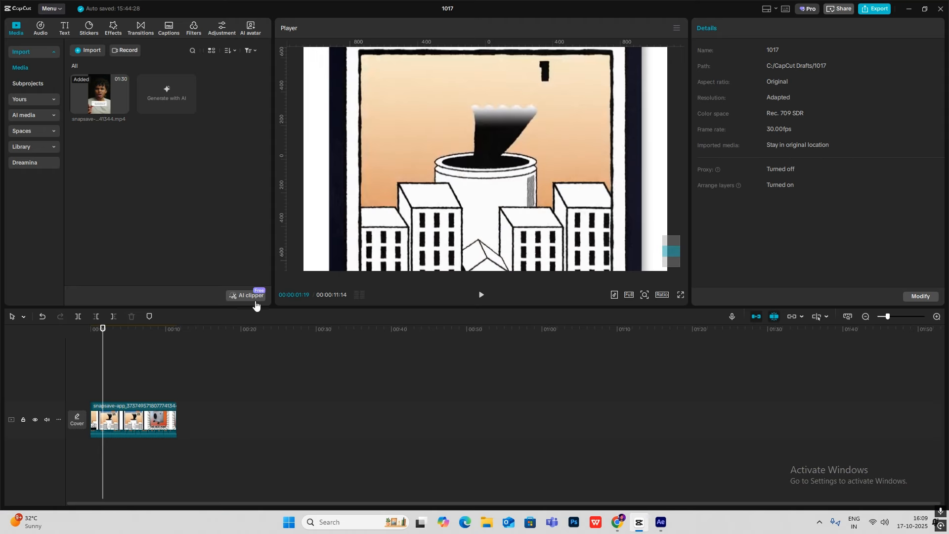
{"action": "left_click", "coordinate": [644, 295]}
{"action": "left_click_drag", "start_coordinate": [654, 311], "coordinate": [626, 311]}
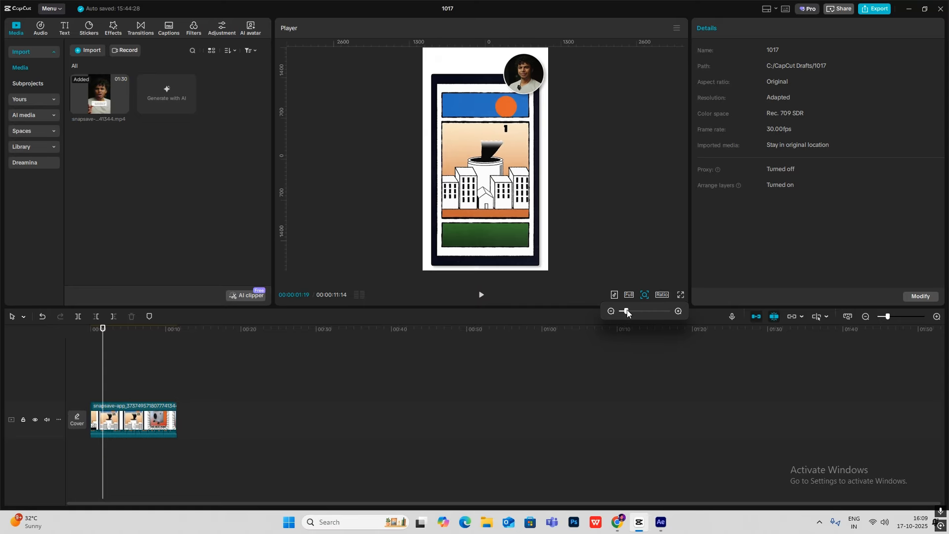
{"action": "left_click_drag", "start_coordinate": [102, 366], "coordinate": [99, 366]}
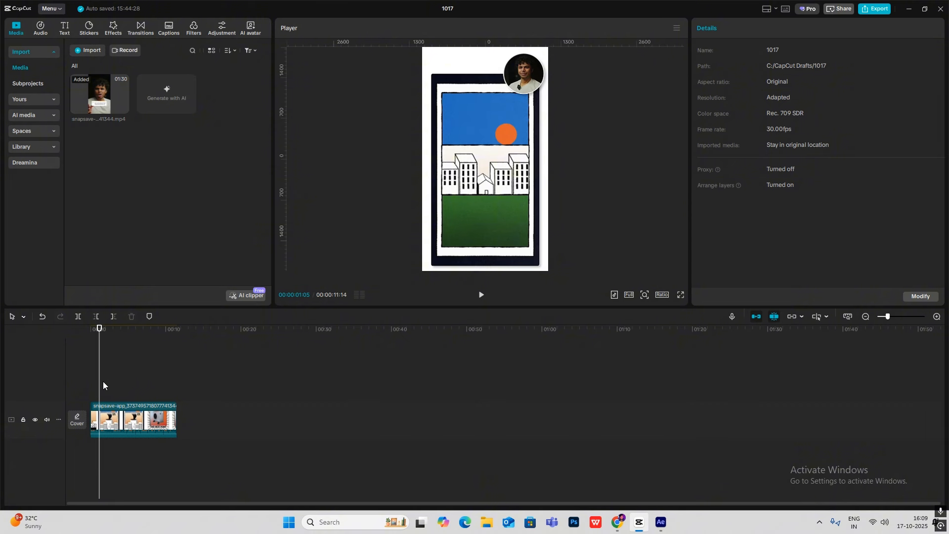
{"action": "key", "text": "space"}
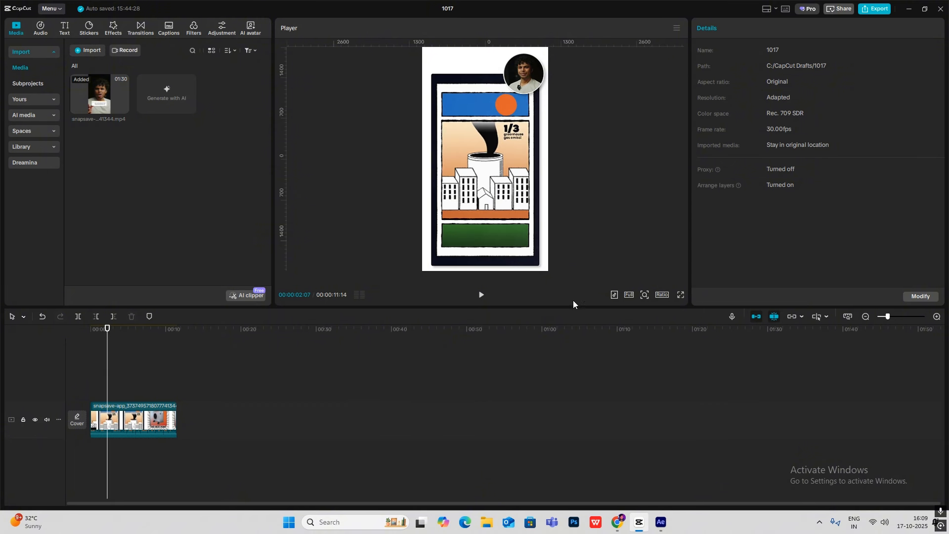
{"action": "left_click", "coordinate": [642, 524]}
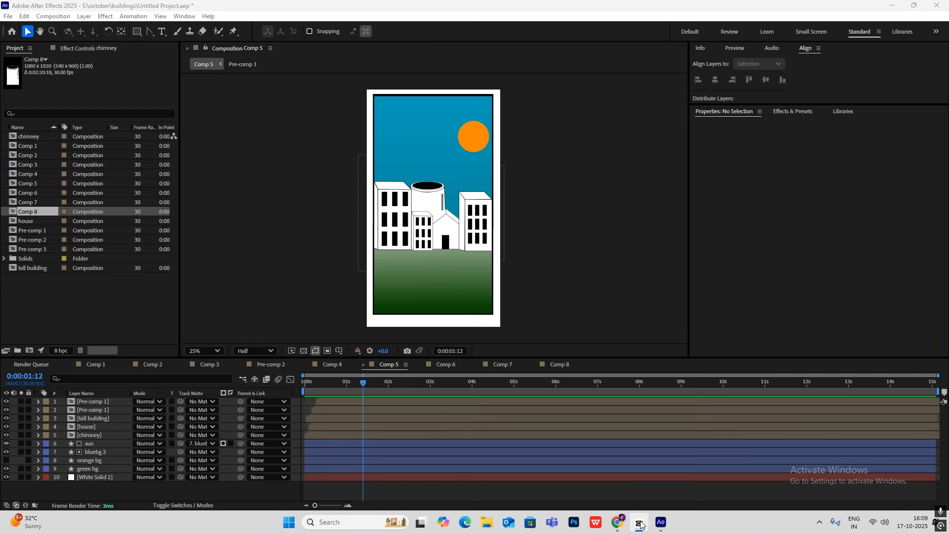
Step: Back in After Effects, make the orange bg layer visible and move it between the chimney and sun layers
{"action": "left_click_drag", "start_coordinate": [363, 381], "coordinate": [406, 401]}
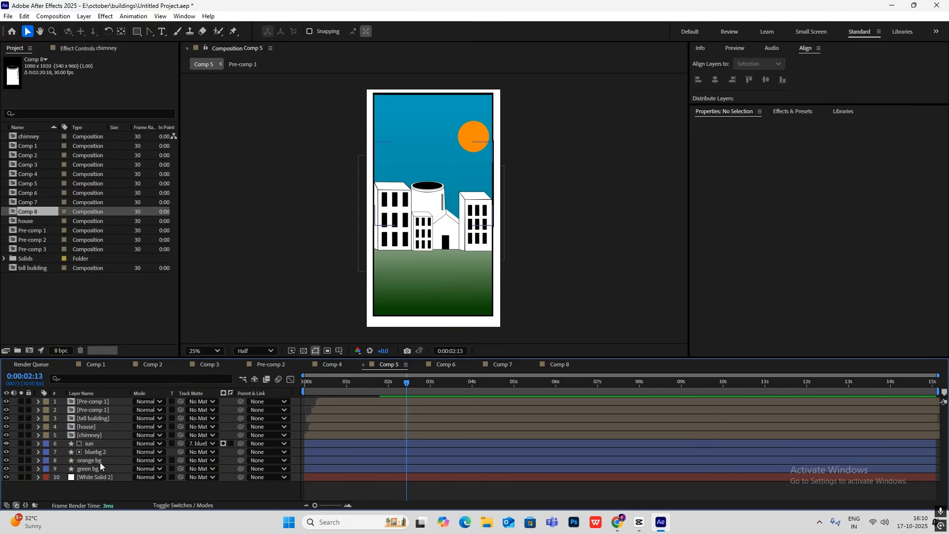
{"action": "left_click_drag", "start_coordinate": [100, 465], "coordinate": [104, 443]}
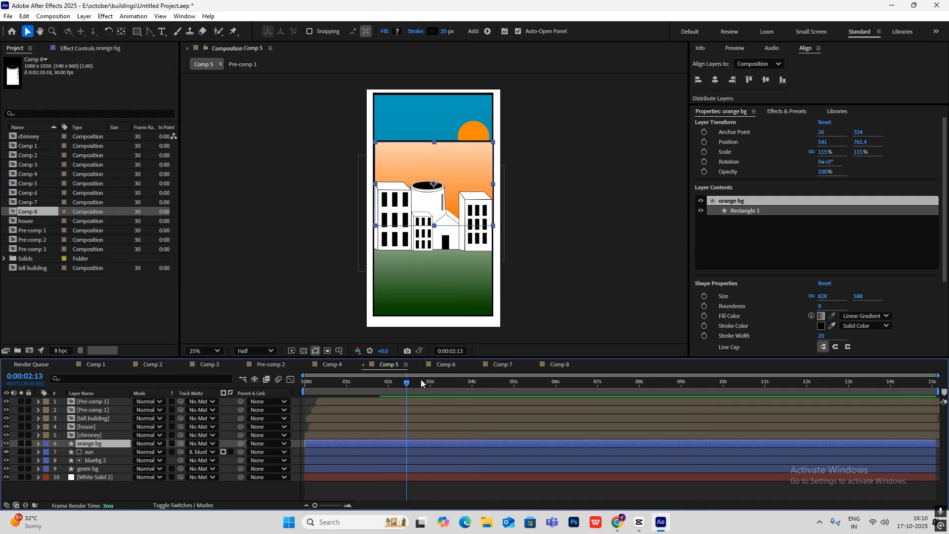
Step: Keyframe the orange bg layer's unlinked scale from 115, 0% at 0:00:01:24 to 115, 115% at 0:00:02:24
{"action": "left_click_drag", "start_coordinate": [421, 383], "coordinate": [380, 405]}
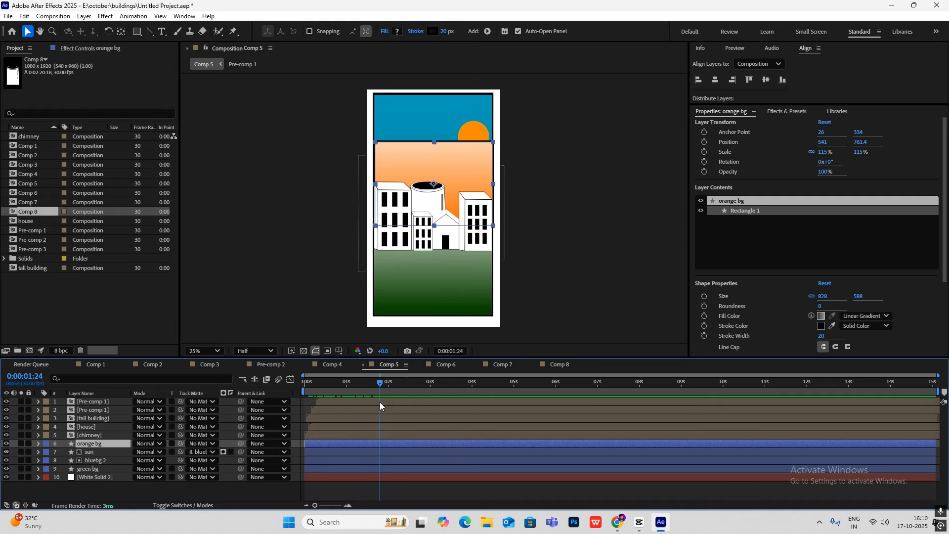
{"action": "key", "text": "s"}
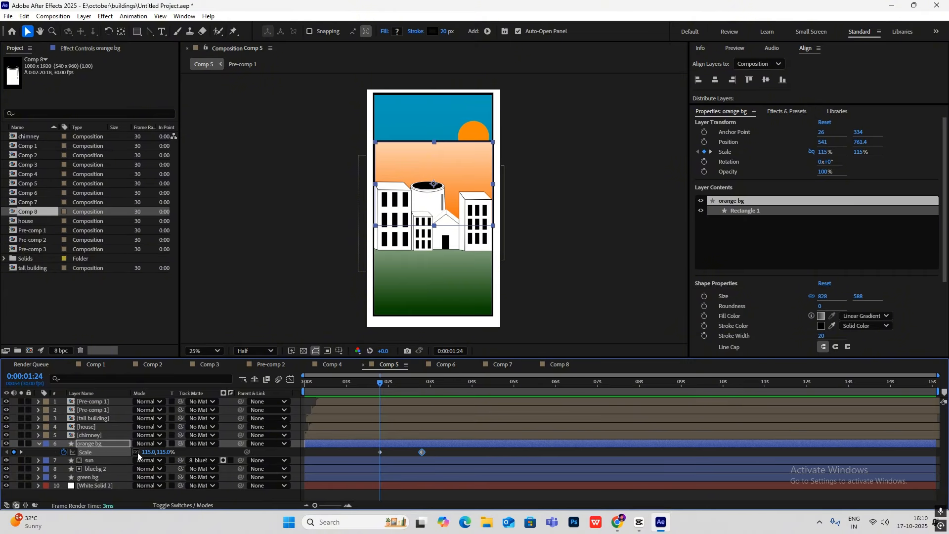
{"action": "left_click_drag", "start_coordinate": [161, 453], "coordinate": [129, 463]}
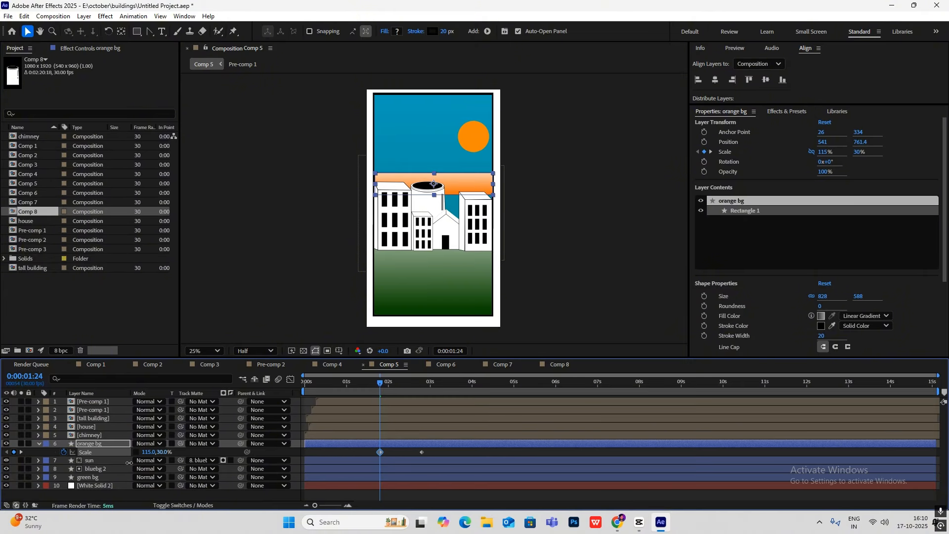
{"action": "left_click", "coordinate": [161, 452]}
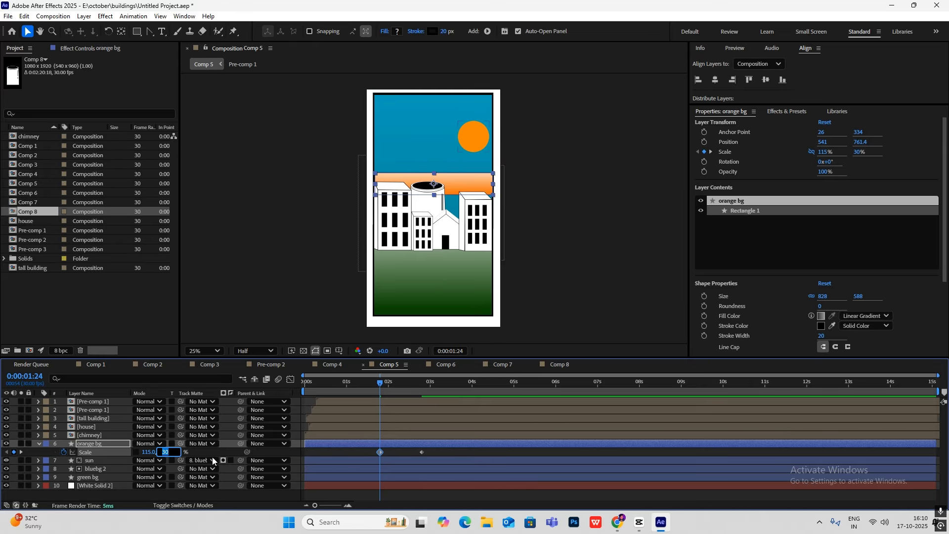
{"action": "left_click", "coordinate": [204, 453]}
{"action": "left_click_drag", "start_coordinate": [382, 384], "coordinate": [422, 403]}
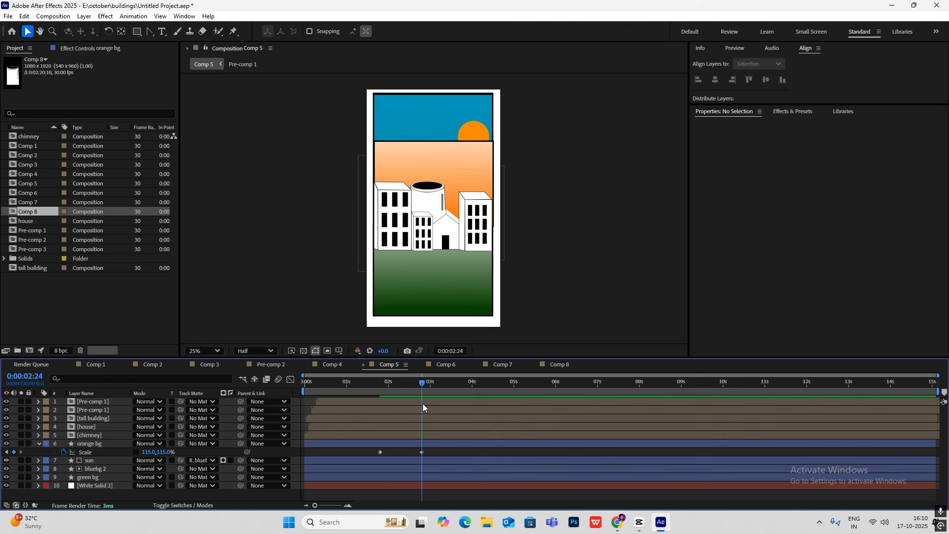
Step: Apply Easy Ease to both orange bg scale keyframes and lengthen the ending ease in the speed graph so the growth slows toward its end
{"action": "left_click_drag", "start_coordinate": [426, 447], "coordinate": [367, 470]}
{"action": "key", "text": "F9"}
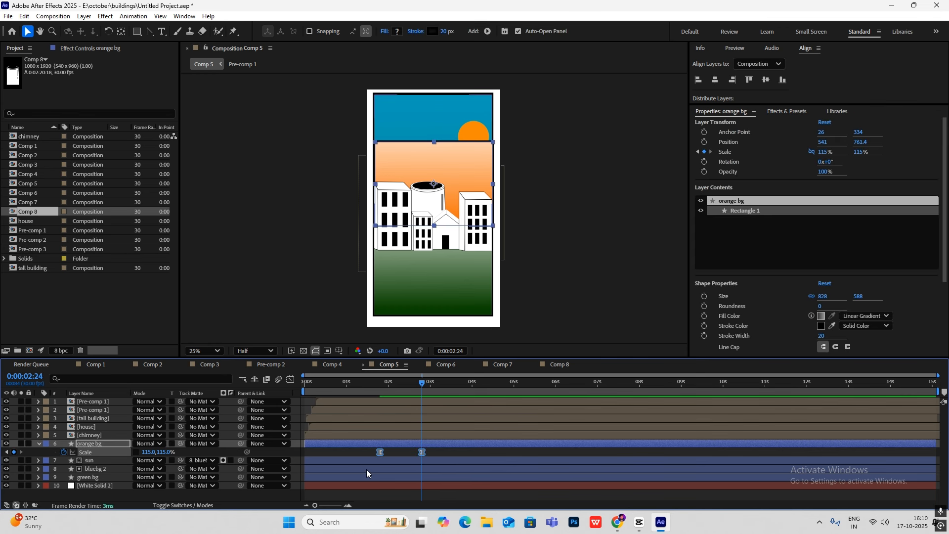
{"action": "left_click", "coordinate": [290, 379]}
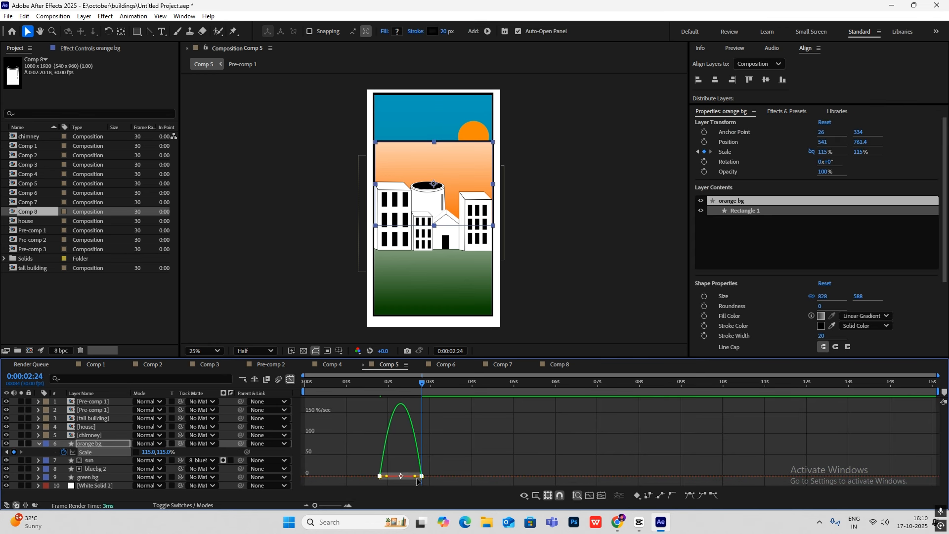
{"action": "left_click_drag", "start_coordinate": [417, 479], "coordinate": [404, 480]}
{"action": "left_click", "coordinate": [290, 379]}
{"action": "left_click_drag", "start_coordinate": [396, 384], "coordinate": [377, 391]}
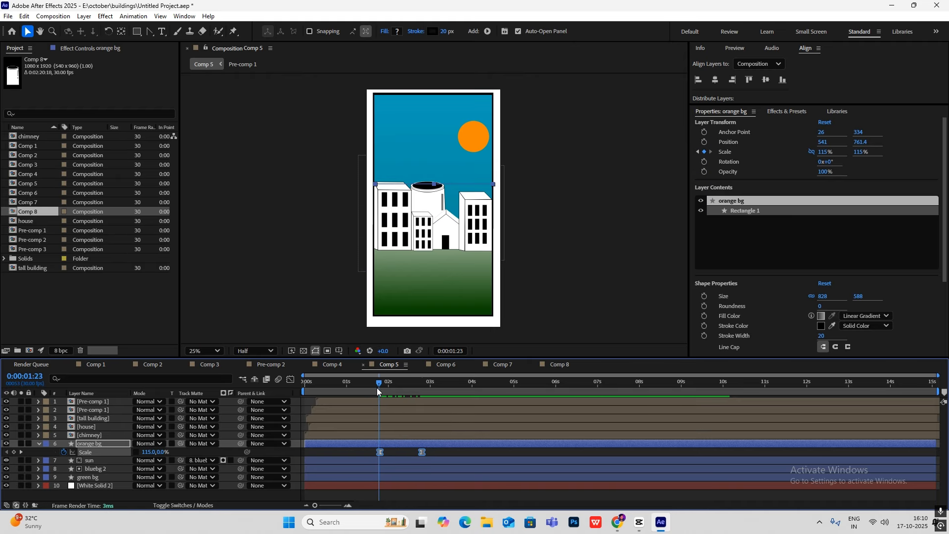
Step: Move the orange bg layer down behind the buildings to position 537, 1005.4 and preview its opening
{"action": "key", "text": "space"}
{"action": "key", "text": "space"}
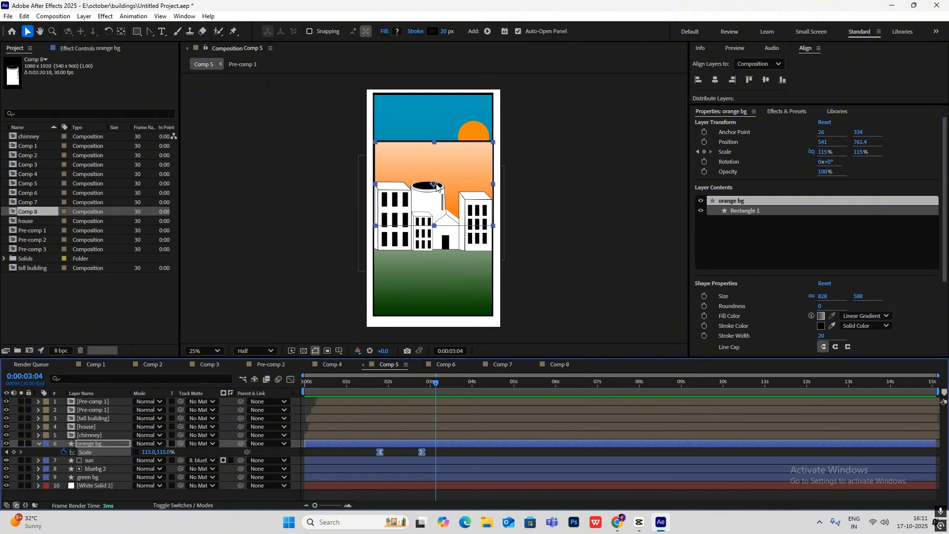
{"action": "left_click_drag", "start_coordinate": [436, 185], "coordinate": [433, 208]}
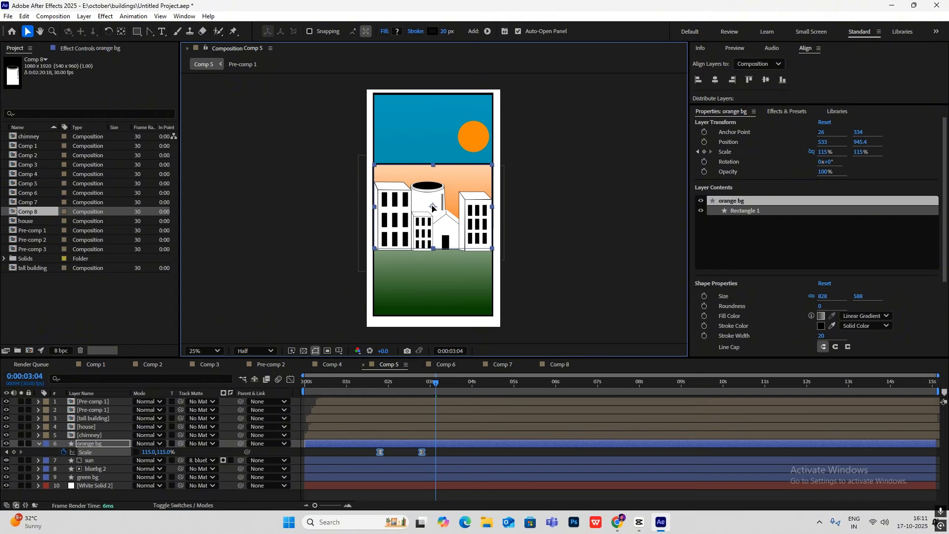
{"action": "left_click_drag", "start_coordinate": [432, 208], "coordinate": [433, 209]}
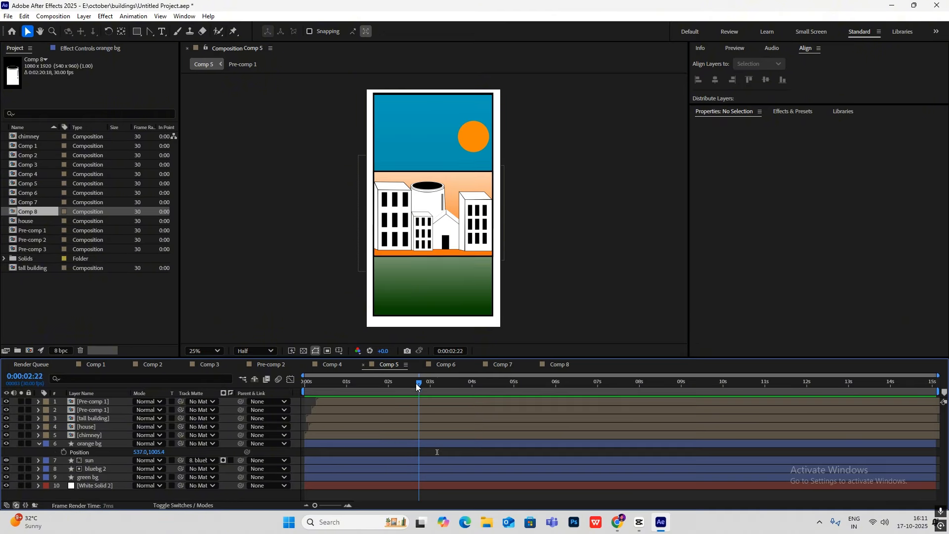
{"action": "left_click_drag", "start_coordinate": [416, 384], "coordinate": [367, 387]}
{"action": "key", "text": "space"}
{"action": "key", "text": "space"}
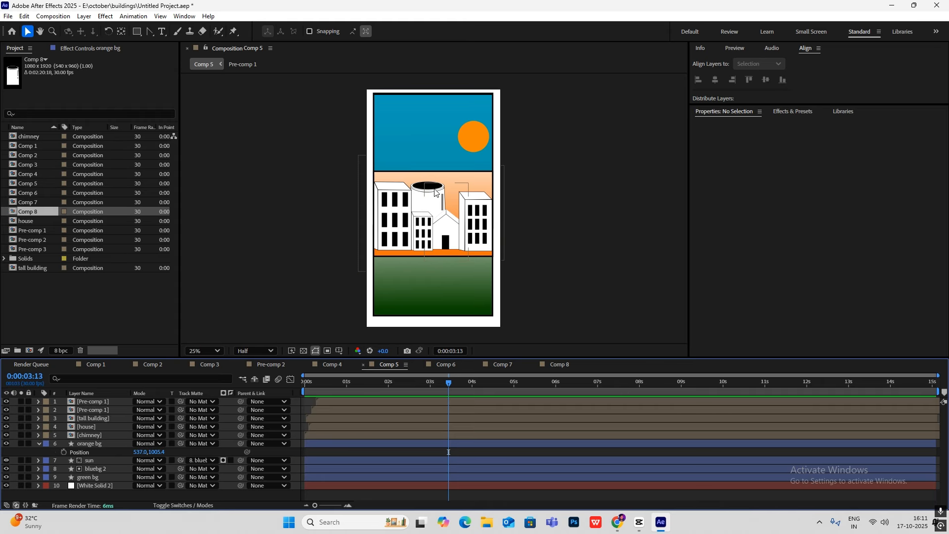
Step: Keyframe the chimney layer's scale at 38, 38% at both 0:00:01:24 and 0:00:02:24
{"action": "left_click", "coordinate": [39, 444]}
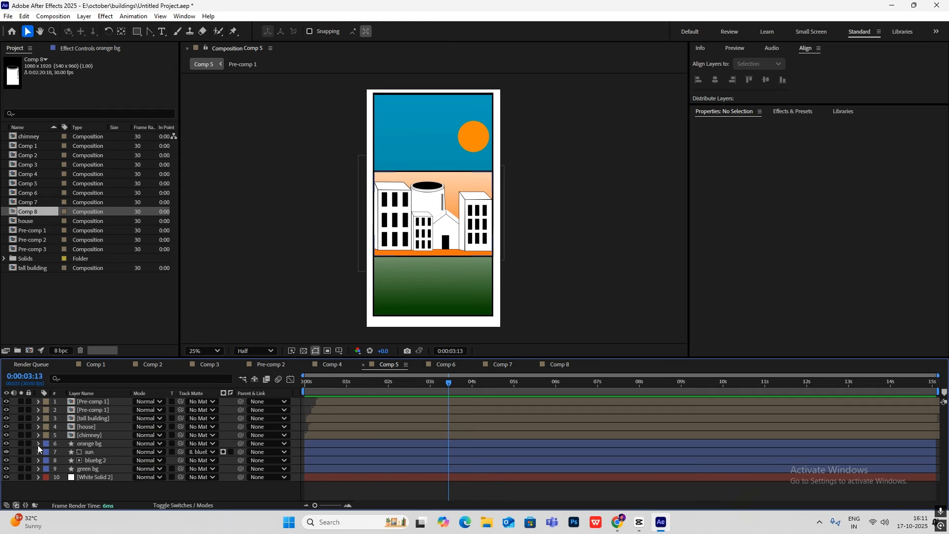
{"action": "left_click", "coordinate": [87, 436]}
{"action": "left_click", "coordinate": [108, 445]}
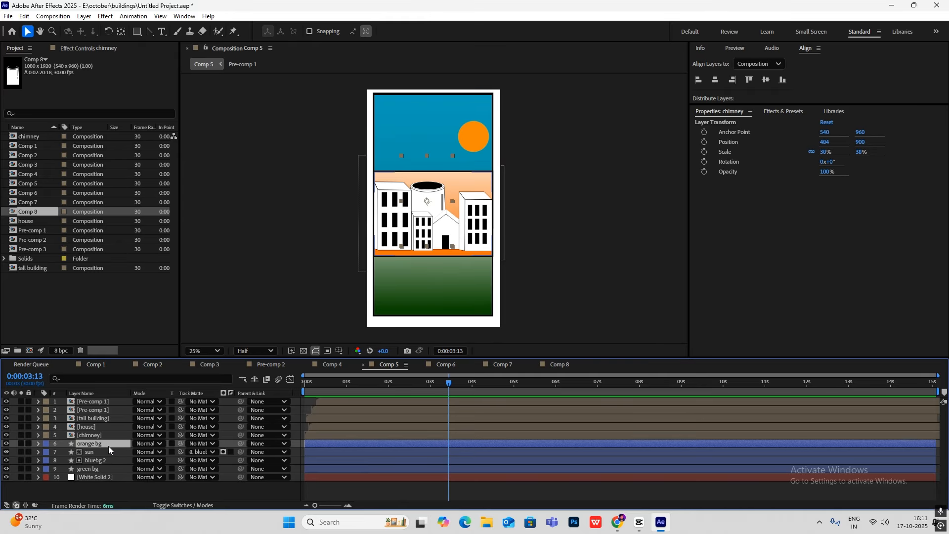
{"action": "key", "text": "s"}
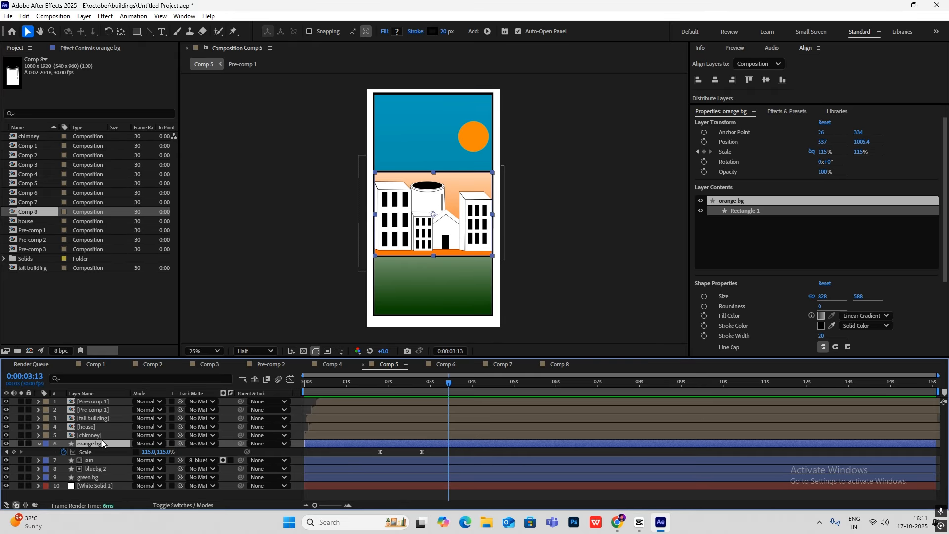
{"action": "left_click", "coordinate": [91, 435]}
{"action": "left_click", "coordinate": [445, 384]}
{"action": "left_click_drag", "start_coordinate": [442, 382], "coordinate": [378, 387]}
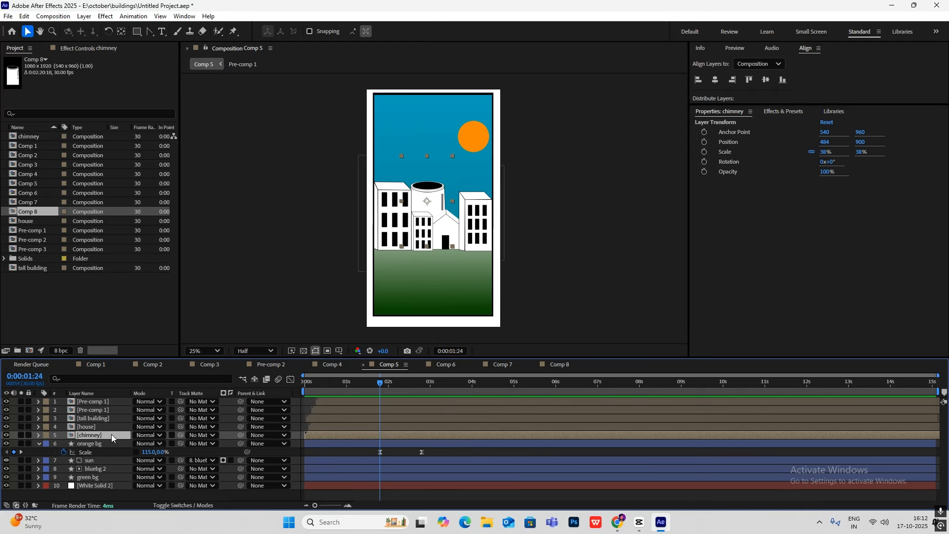
{"action": "key", "text": "s"}
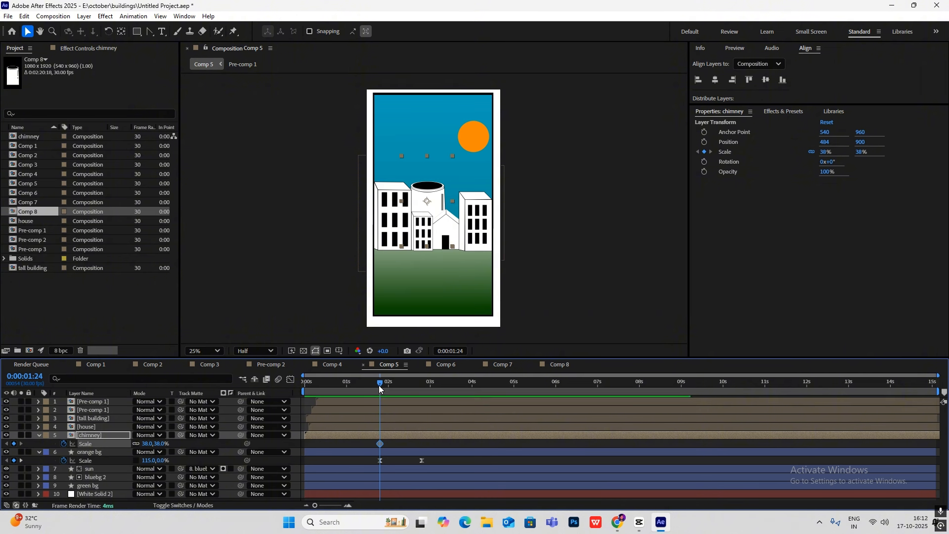
{"action": "left_click_drag", "start_coordinate": [378, 385], "coordinate": [422, 400]}
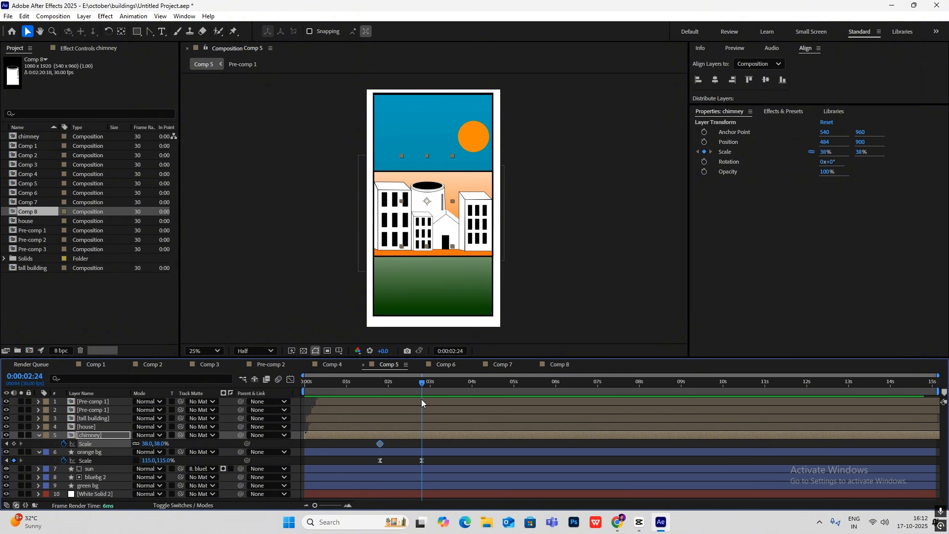
{"action": "left_click", "coordinate": [14, 444]}
Step: Move the chimney layer's anchor point to its base at about 582, 1876 without shifting the artwork
{"action": "key", "text": "ctrl+alt+Home"}
{"action": "key", "text": "j"}
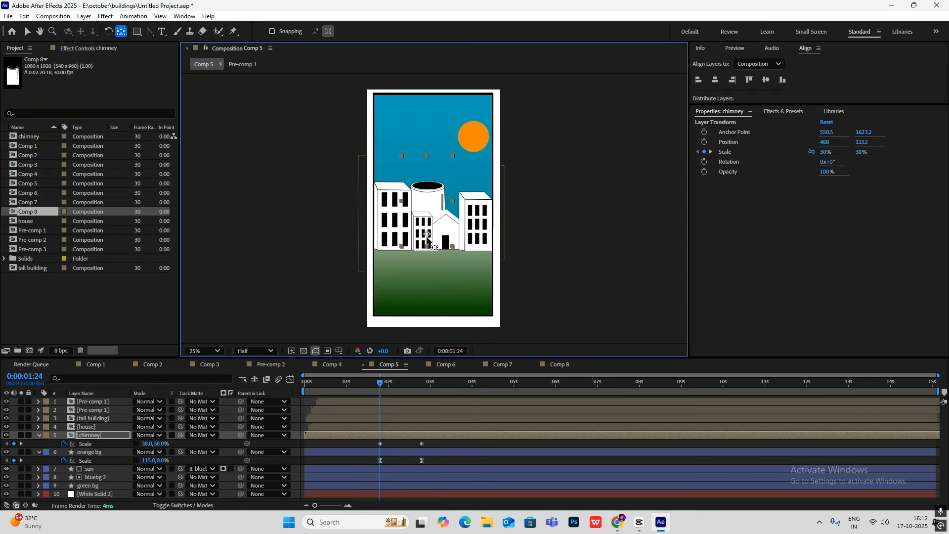
{"action": "left_click_drag", "start_coordinate": [427, 211], "coordinate": [428, 244]}
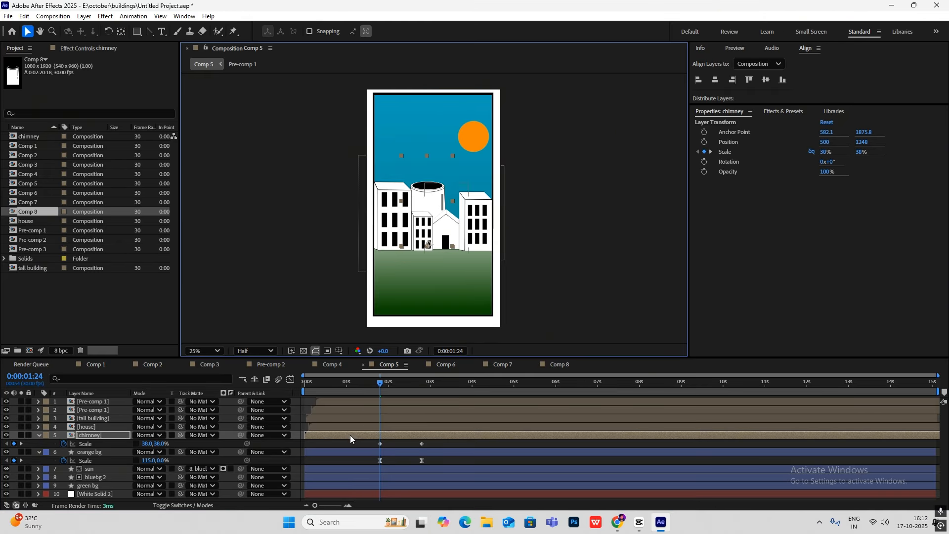
Step: Set the chimney's unlinked scale to 38, 0% at the 0:00:01:24 keyframe
{"action": "left_click_drag", "start_coordinate": [161, 444], "coordinate": [149, 445]}
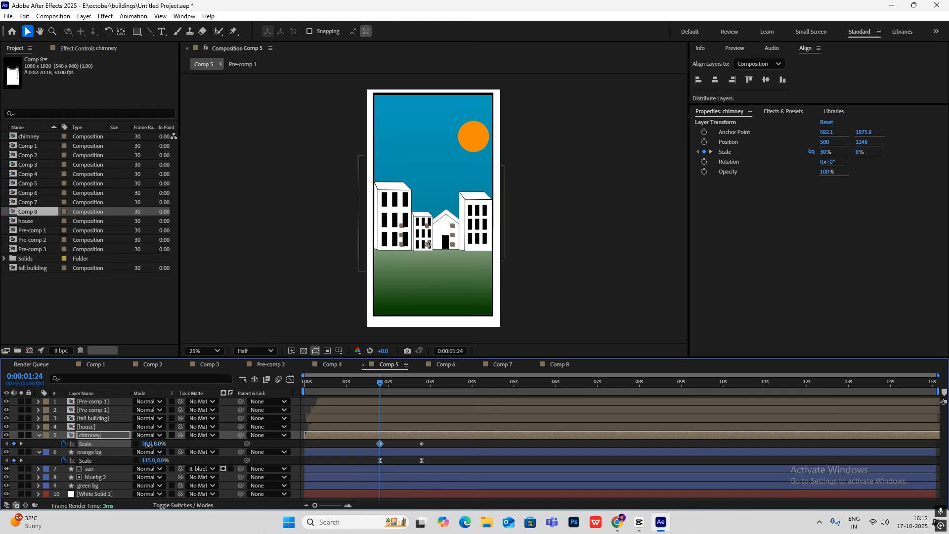
{"action": "left_click", "coordinate": [158, 444]}
{"action": "type", "text": "0"}
{"action": "key", "text": "Return"}
{"action": "left_click", "coordinate": [215, 444]}
Step: Apply Easy Ease to both chimney scale keyframes and lengthen the ending ease in the speed graph to about 92% influence
{"action": "left_click_drag", "start_coordinate": [379, 382], "coordinate": [420, 388]}
{"action": "left_click_drag", "start_coordinate": [426, 440], "coordinate": [359, 462]}
{"action": "left_click", "coordinate": [418, 448]}
{"action": "left_click_drag", "start_coordinate": [419, 444], "coordinate": [363, 448]}
{"action": "key", "text": "F9"}
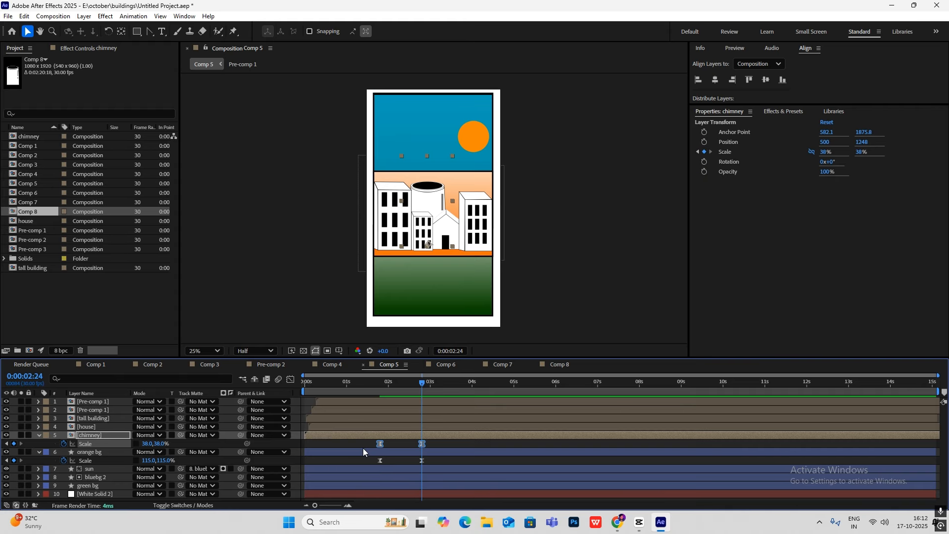
{"action": "left_click", "coordinate": [291, 379]}
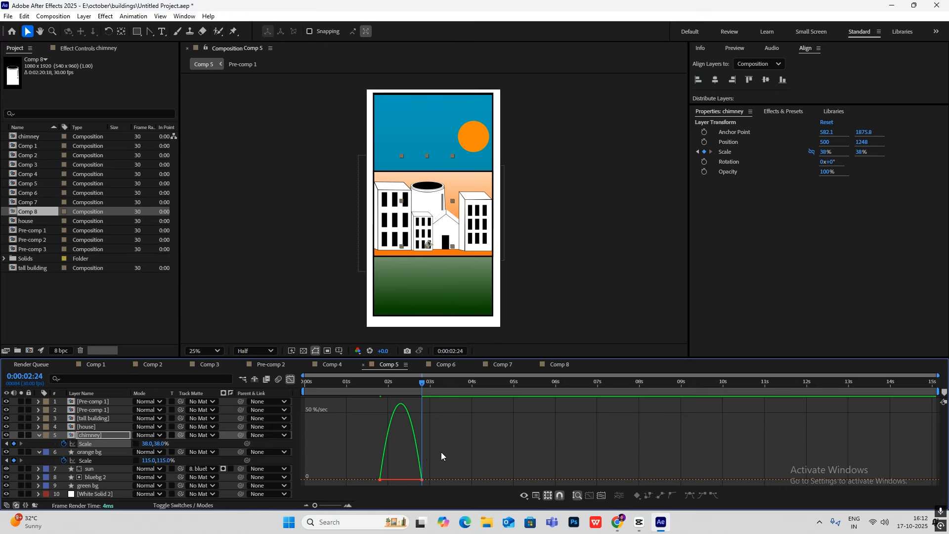
{"action": "left_click", "coordinate": [415, 478]}
{"action": "left_click_drag", "start_coordinate": [416, 478], "coordinate": [403, 482]}
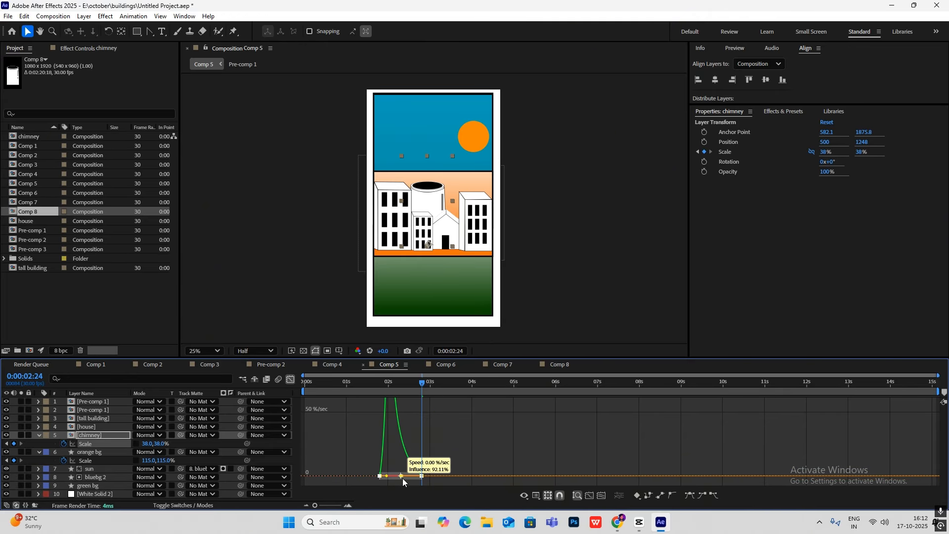
{"action": "left_click", "coordinate": [291, 379]}
Step: Preview the chimney rising together with the orange background from about 0:00:01:24
{"action": "left_click", "coordinate": [405, 383]}
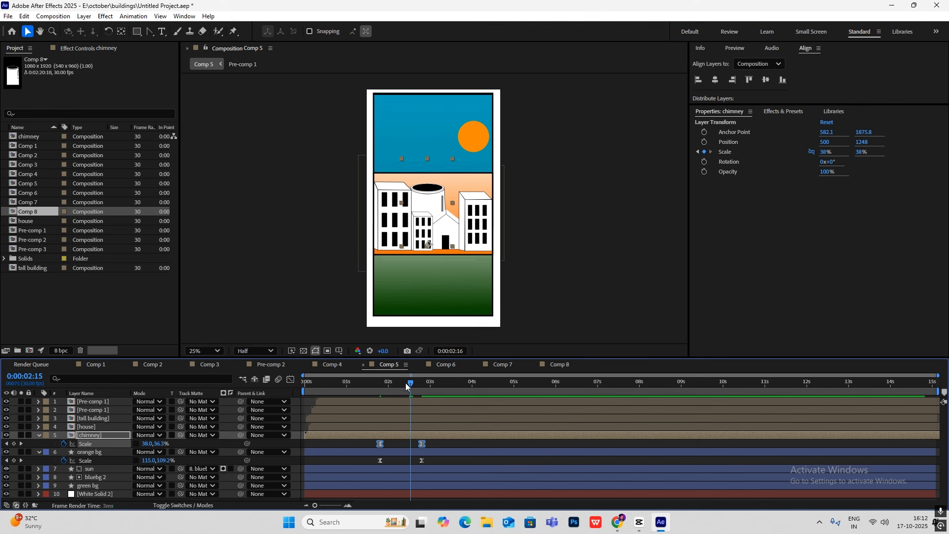
{"action": "left_click", "coordinate": [379, 390]}
{"action": "key", "text": "space"}
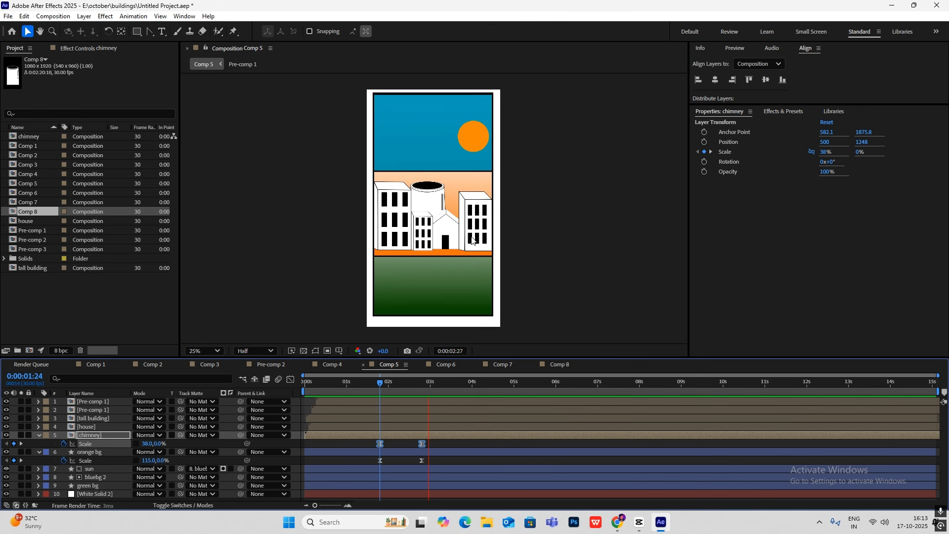
{"action": "left_click", "coordinate": [533, 200]}
{"action": "left_click", "coordinate": [376, 387]}
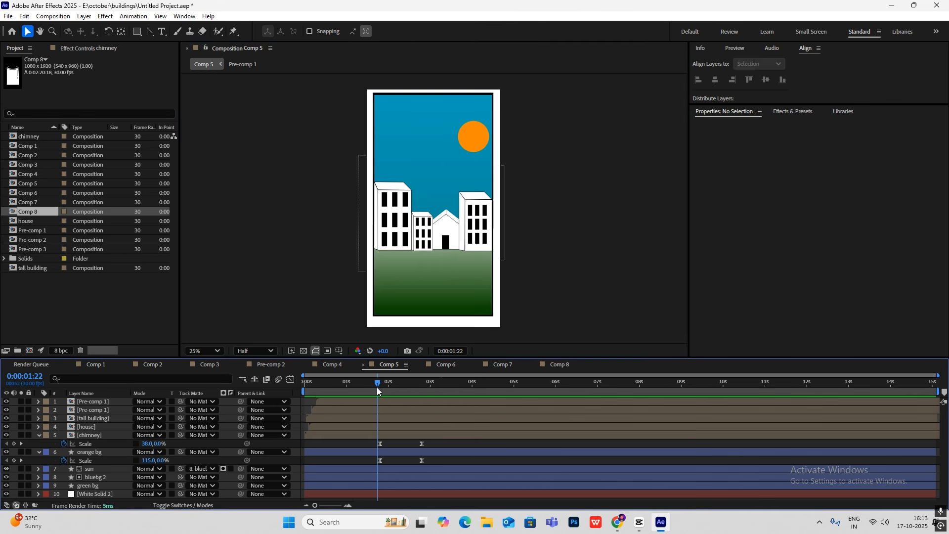
{"action": "left_click", "coordinate": [429, 387]}
{"action": "left_click_drag", "start_coordinate": [425, 384], "coordinate": [378, 389]}
Step: Keyframe the four building layers moving down 44 px from 0:00:01:28 to 0:00:02:22, shifting the unkeyframed chimney by the same amount
{"action": "left_click", "coordinate": [38, 435]}
{"action": "left_click", "coordinate": [38, 444]}
{"action": "left_click", "coordinate": [92, 401]}
{"action": "left_click", "coordinate": [101, 411], "text": "shift"}
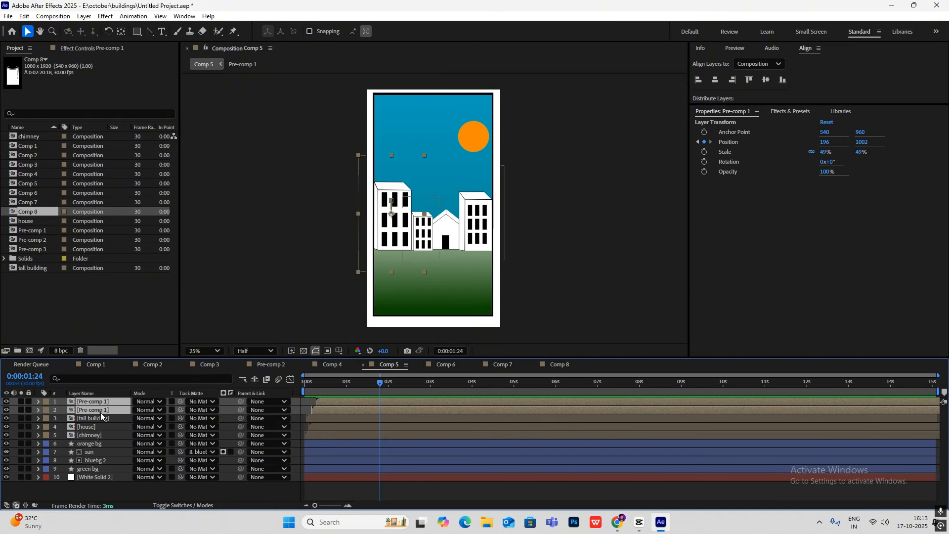
{"action": "left_click", "coordinate": [100, 417], "text": "ctrl"}
{"action": "left_click", "coordinate": [92, 435], "text": "ctrl"}
{"action": "left_click", "coordinate": [94, 428], "text": "ctrl"}
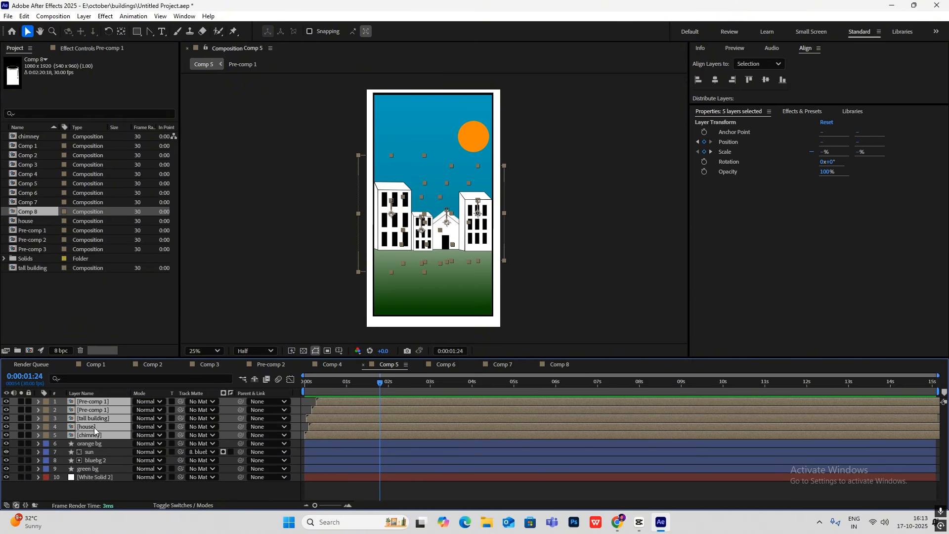
{"action": "key", "text": "p"}
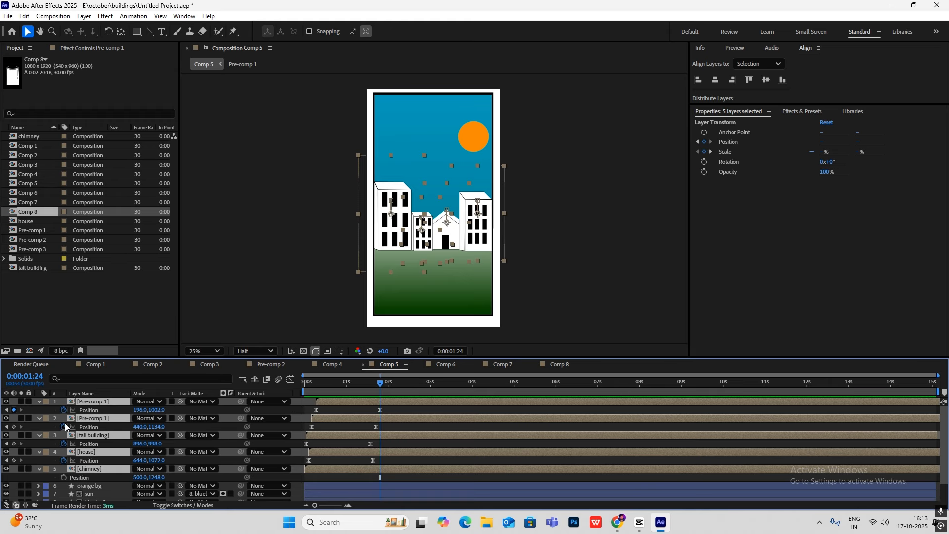
{"action": "left_click_drag", "start_coordinate": [380, 382], "coordinate": [387, 386]}
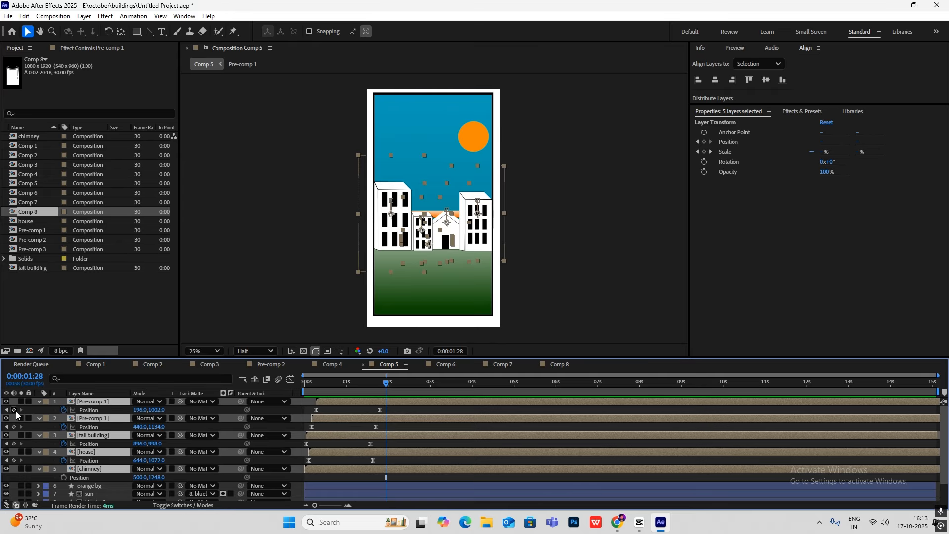
{"action": "left_click", "coordinate": [13, 409]}
{"action": "left_click_drag", "start_coordinate": [387, 383], "coordinate": [420, 390]}
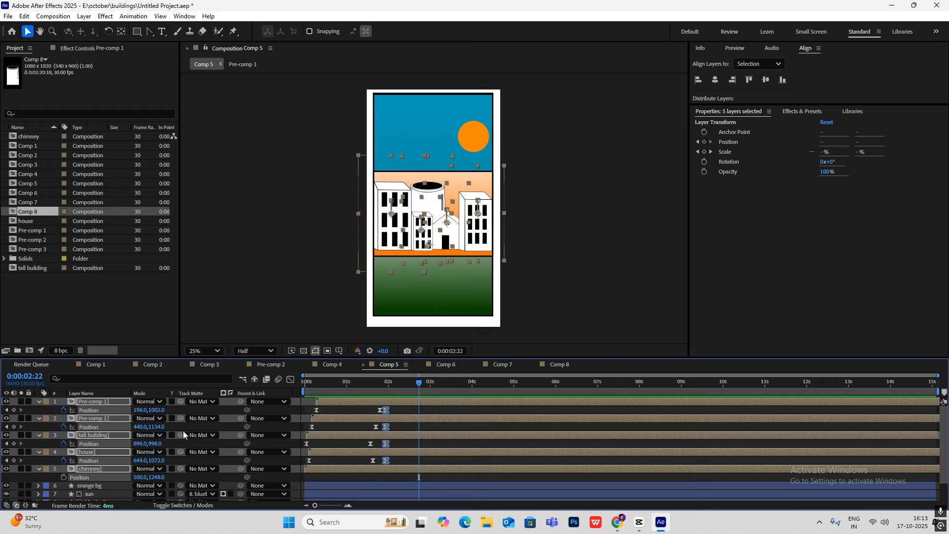
{"action": "left_click_drag", "start_coordinate": [155, 410], "coordinate": [180, 409]}
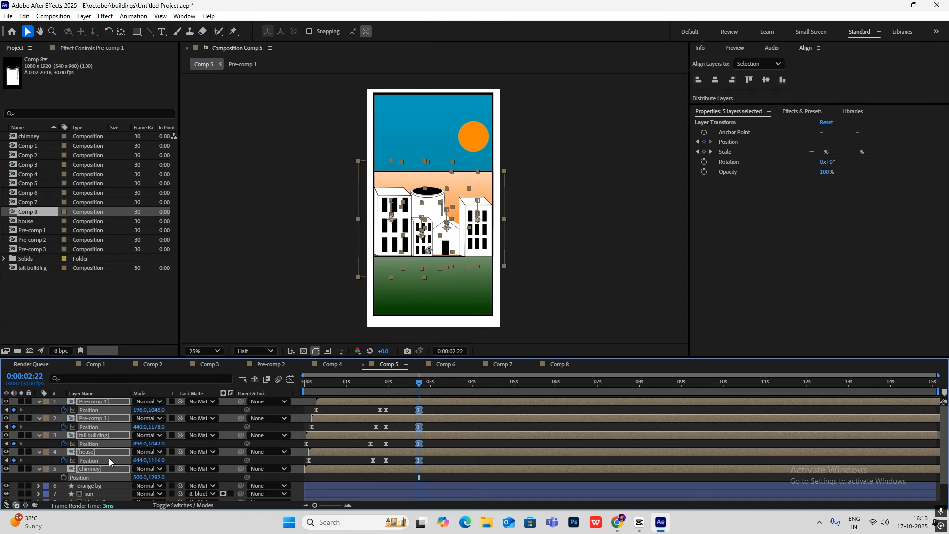
Step: Try deleting the house layer's position keyframes at 0:00:01:28 and 0:00:02:22
{"action": "left_click", "coordinate": [408, 462]}
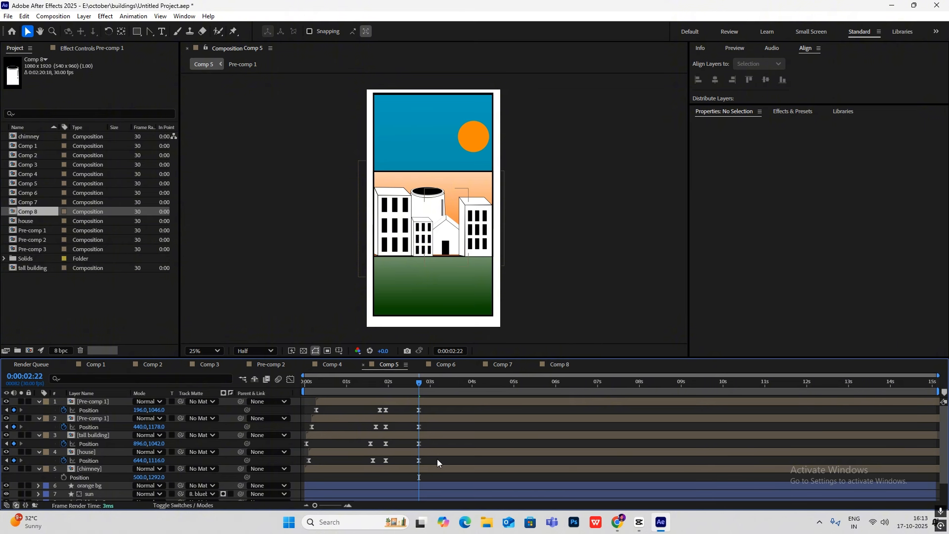
{"action": "left_click_drag", "start_coordinate": [437, 459], "coordinate": [384, 466]}
{"action": "key", "text": "Delete"}
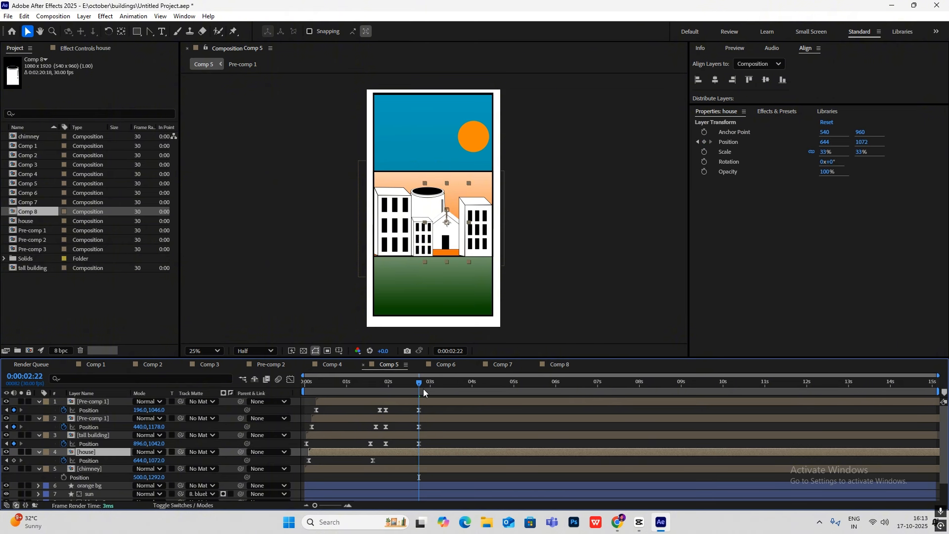
{"action": "mouse_move", "coordinate": [423, 388]}
{"action": "left_mouse_down"}
{"action": "mouse_move", "coordinate": [396, 381]}
{"action": "mouse_move", "coordinate": [444, 387]}
{"action": "mouse_move", "coordinate": [433, 386]}
{"action": "left_mouse_up"}
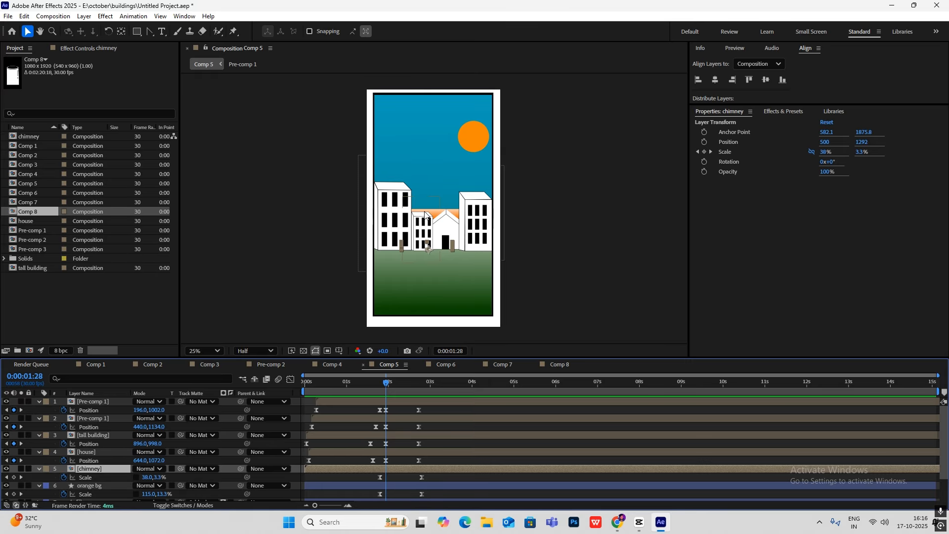
Step: Collapse the open layer properties, reveal only the orange bg layer's scale keyframes, and go to its first keyframe at 0:00:01:24
{"action": "left_click", "coordinate": [38, 402]}
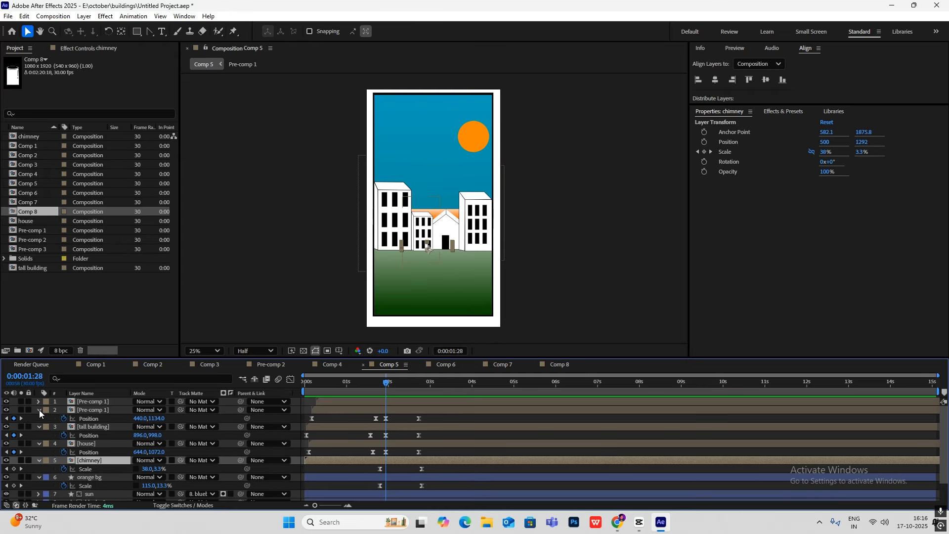
{"action": "left_click", "coordinate": [40, 411]}
{"action": "left_click", "coordinate": [40, 419]}
{"action": "left_click", "coordinate": [38, 427]}
{"action": "left_click", "coordinate": [38, 435]}
{"action": "left_click", "coordinate": [39, 443]}
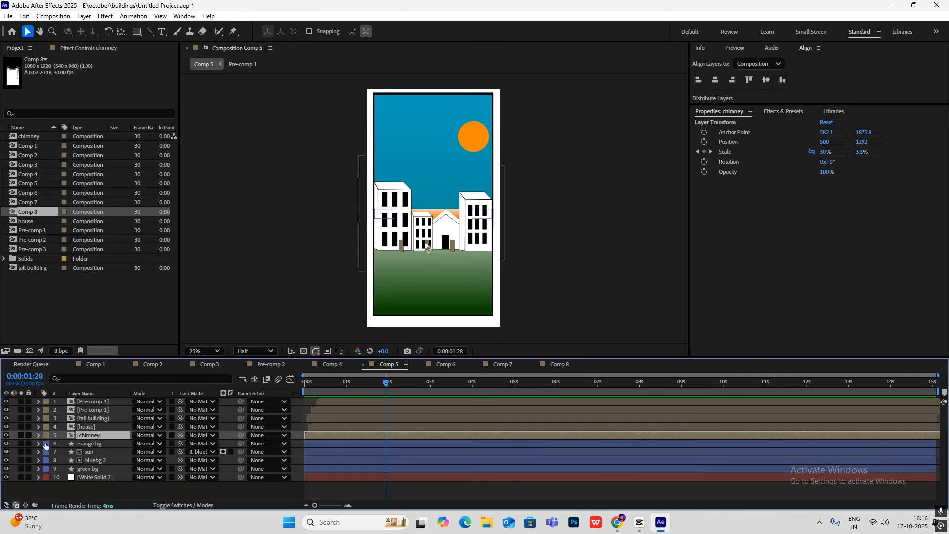
{"action": "left_click", "coordinate": [98, 445]}
{"action": "key", "text": "s"}
{"action": "left_click", "coordinate": [384, 382]}
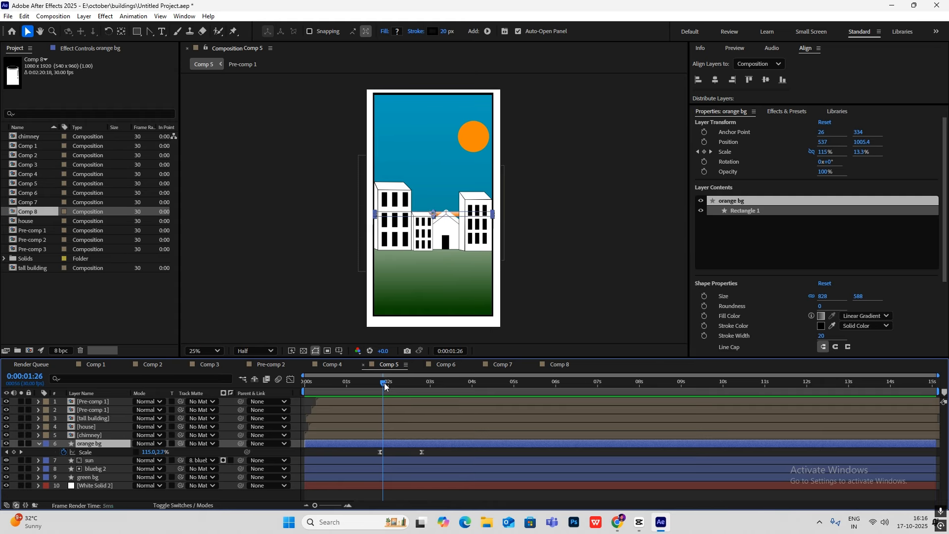
{"action": "key", "text": "j"}
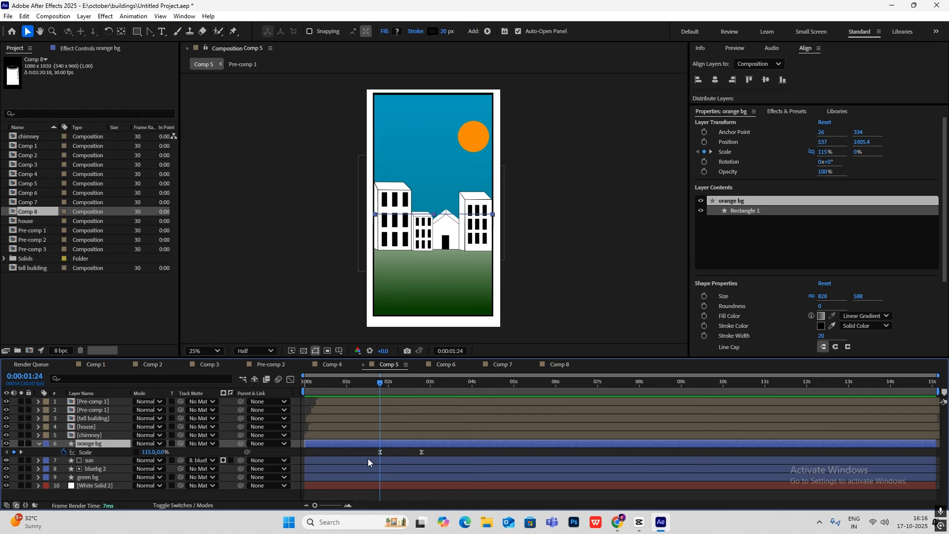
Step: Reveal the scale of green bg and bluebg 2, and add scale keyframes to both at 0:00:01:25 and 0:00:02:24
{"action": "left_click", "coordinate": [102, 476]}
{"action": "key", "text": "s"}
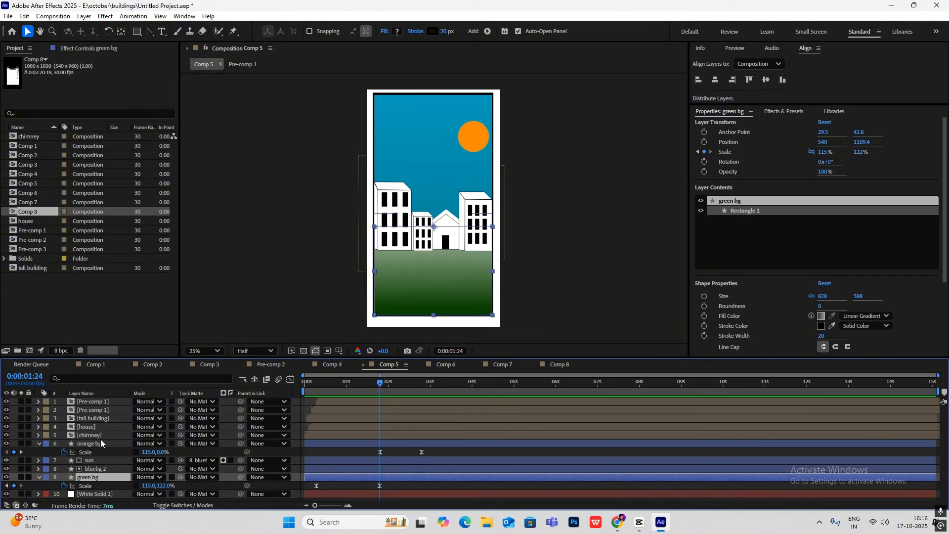
{"action": "left_click", "coordinate": [96, 469]}
{"action": "key", "text": "s"}
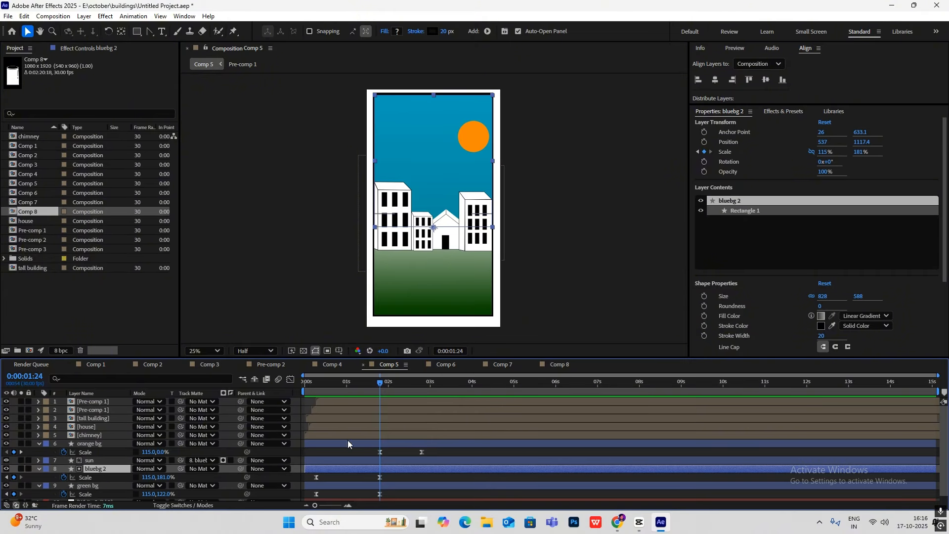
{"action": "mouse_move", "coordinate": [382, 384]}
{"action": "left_mouse_down"}
{"action": "mouse_move", "coordinate": [401, 389]}
{"action": "mouse_move", "coordinate": [380, 385]}
{"action": "left_mouse_up"}
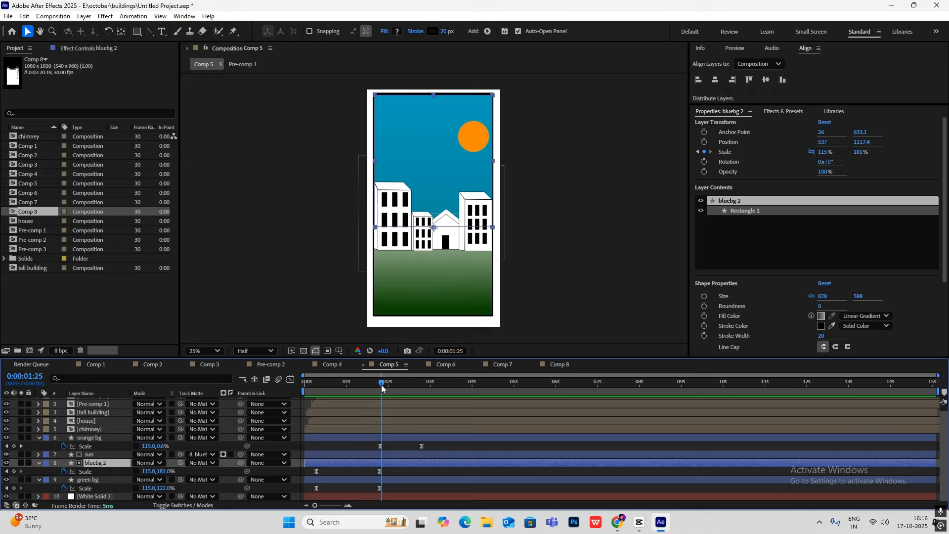
{"action": "left_click", "coordinate": [13, 471]}
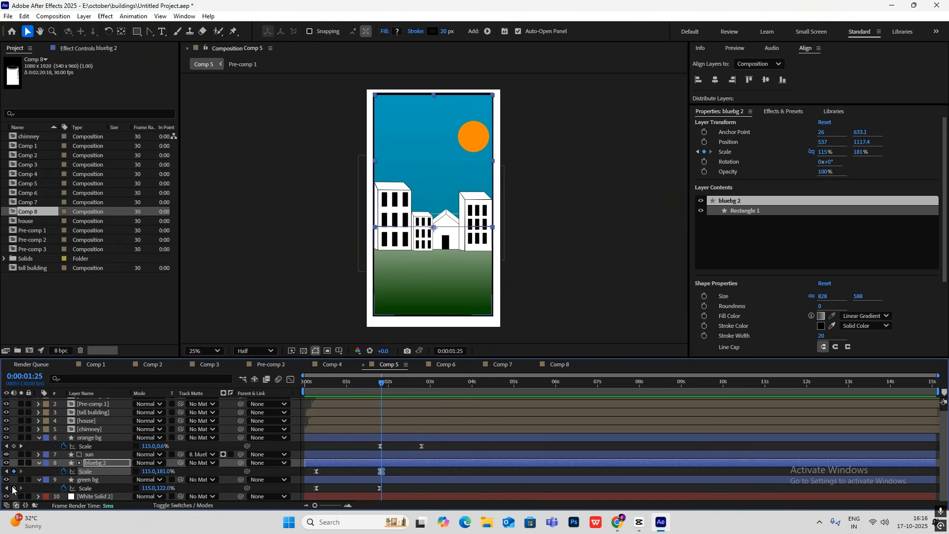
{"action": "left_click", "coordinate": [13, 489]}
{"action": "left_click_drag", "start_coordinate": [382, 391], "coordinate": [422, 390]}
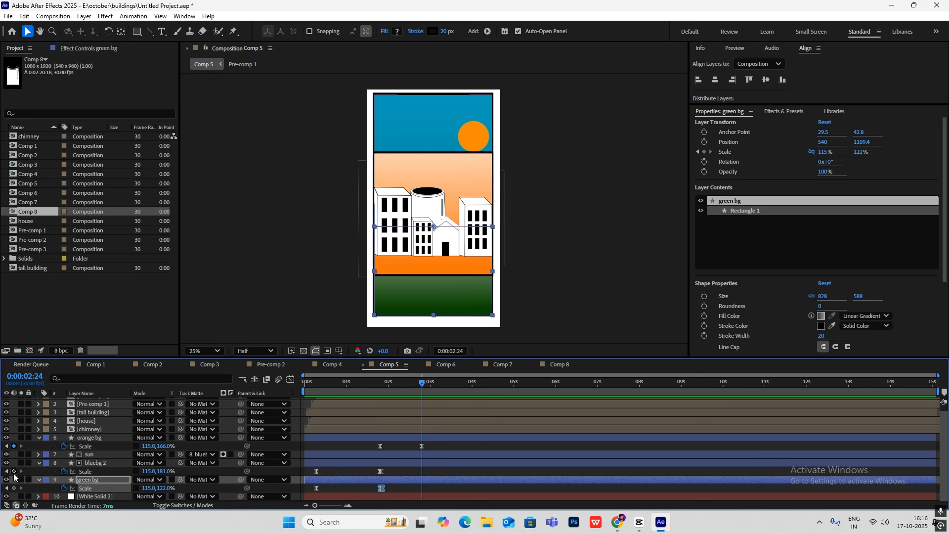
{"action": "left_click", "coordinate": [13, 471]}
{"action": "left_click", "coordinate": [13, 487]}
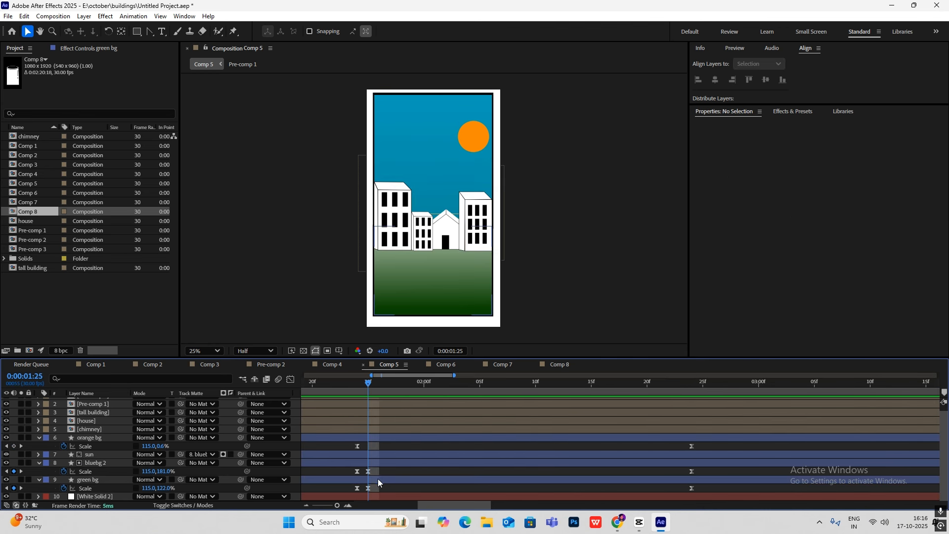
Step: Split the green bg layer at 0:00:01:25 and move the new part's anchor point to the centre of its lower edge
{"action": "left_click", "coordinate": [378, 479]}
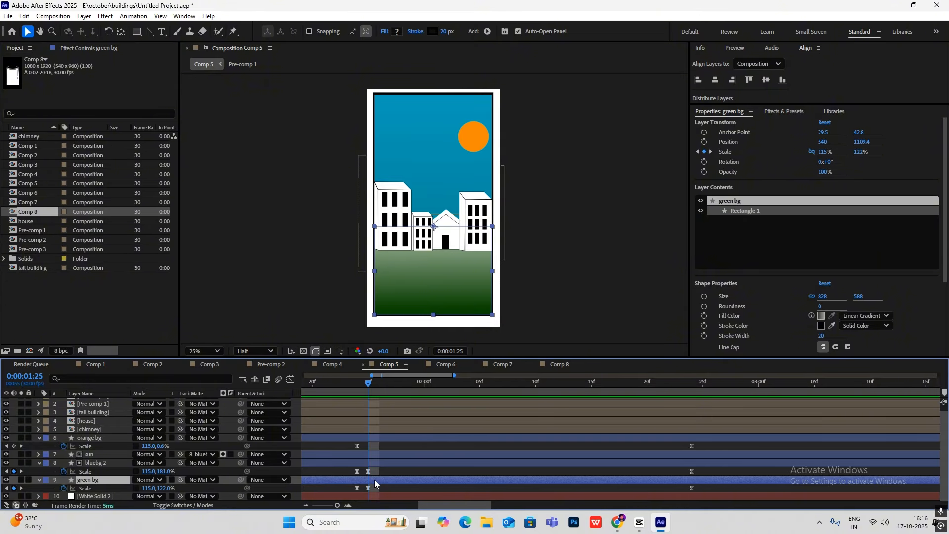
{"action": "key", "text": "ctrl+d"}
{"action": "scroll", "coordinate": [387, 482], "scroll_direction": "down", "scroll_amount": 1}
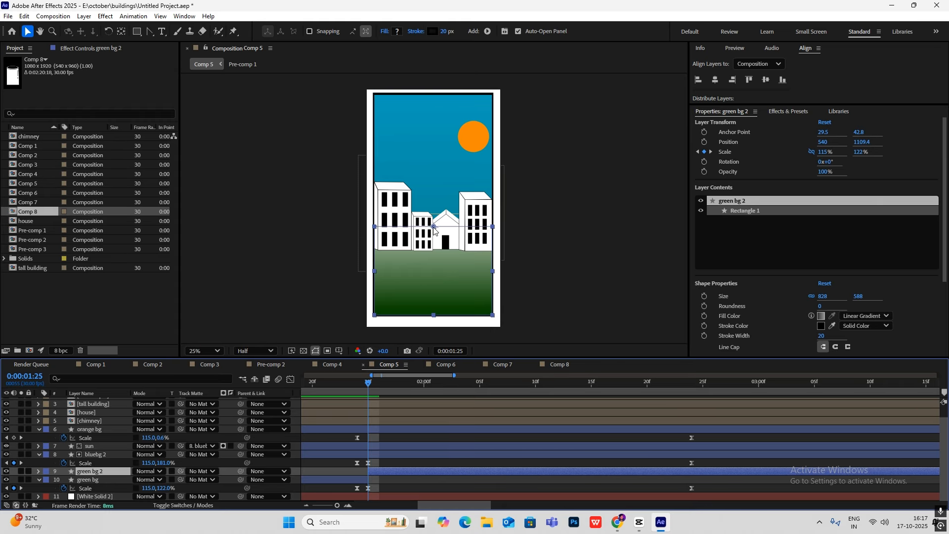
{"action": "key", "text": "y"}
{"action": "left_click_drag", "start_coordinate": [434, 227], "coordinate": [435, 316]}
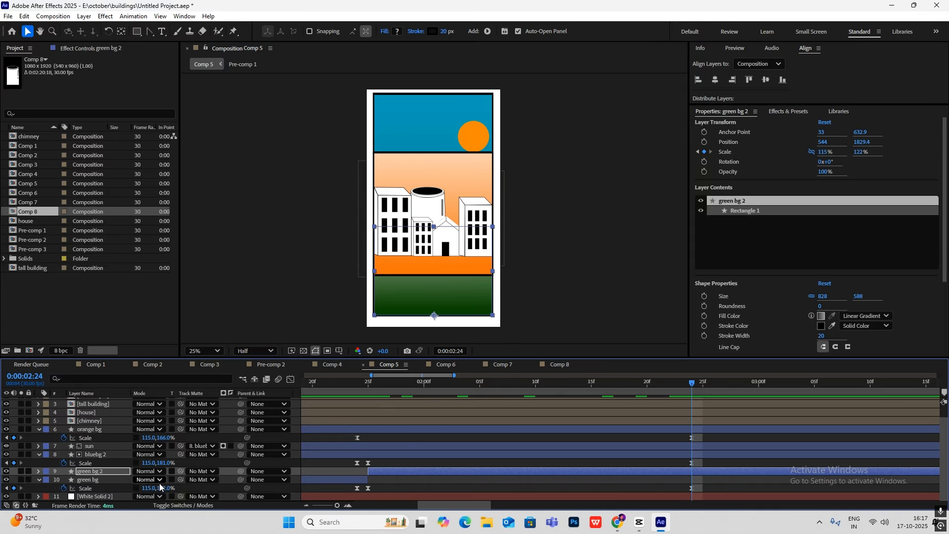
Step: Reveal green bg 2's keyframes and set its vertical scale to 48% at 0:00:02:24
{"action": "key", "text": "u"}
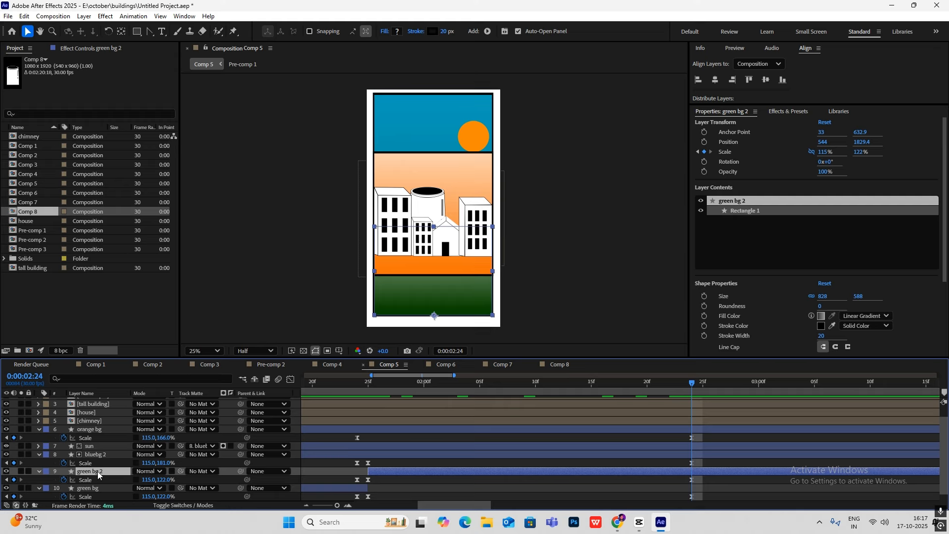
{"action": "left_click_drag", "start_coordinate": [165, 480], "coordinate": [135, 488]}
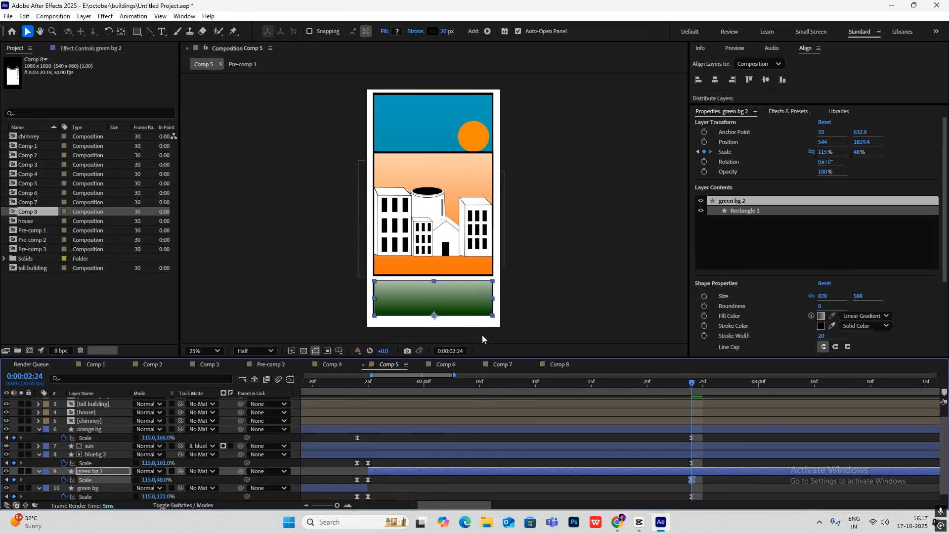
{"action": "left_click", "coordinate": [562, 298]}
Step: Shape the speed graph of green bg 2's scale keyframes so it starts fast from 0:00:01:25 and eases slowly into 0:00:02:24
{"action": "key", "text": "j"}
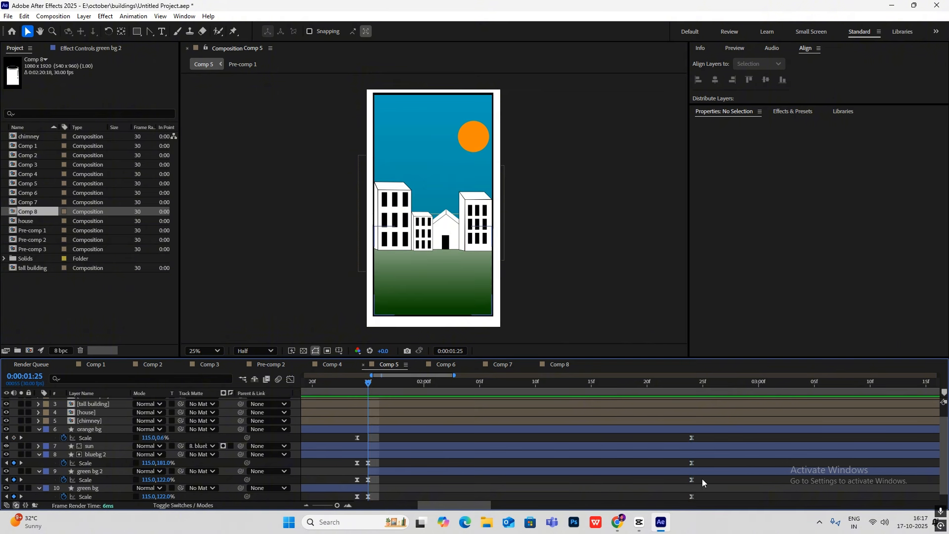
{"action": "left_click", "coordinate": [368, 480]}
{"action": "left_click_drag", "start_coordinate": [370, 480], "coordinate": [370, 480]}
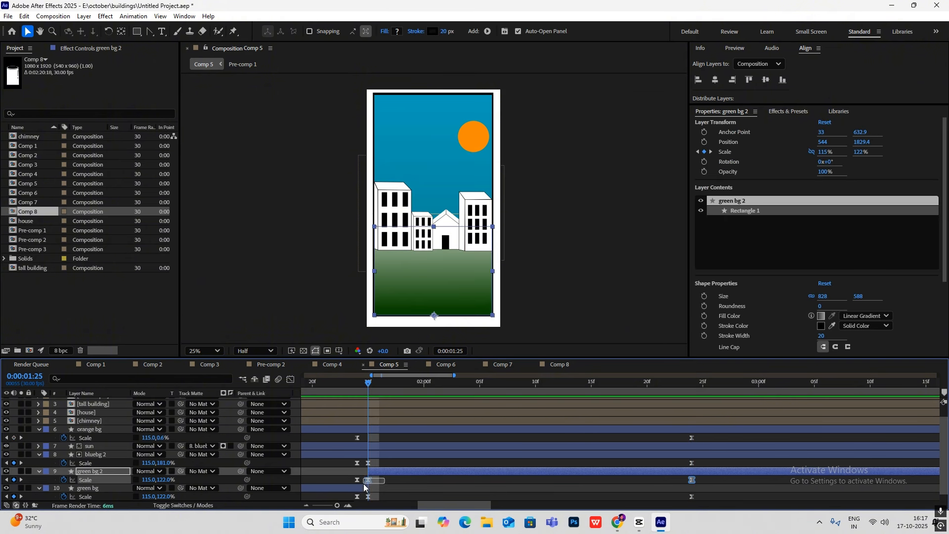
{"action": "left_click", "coordinate": [291, 379]}
{"action": "left_click_drag", "start_coordinate": [714, 402], "coordinate": [318, 451]}
{"action": "left_click_drag", "start_coordinate": [665, 409], "coordinate": [528, 414]}
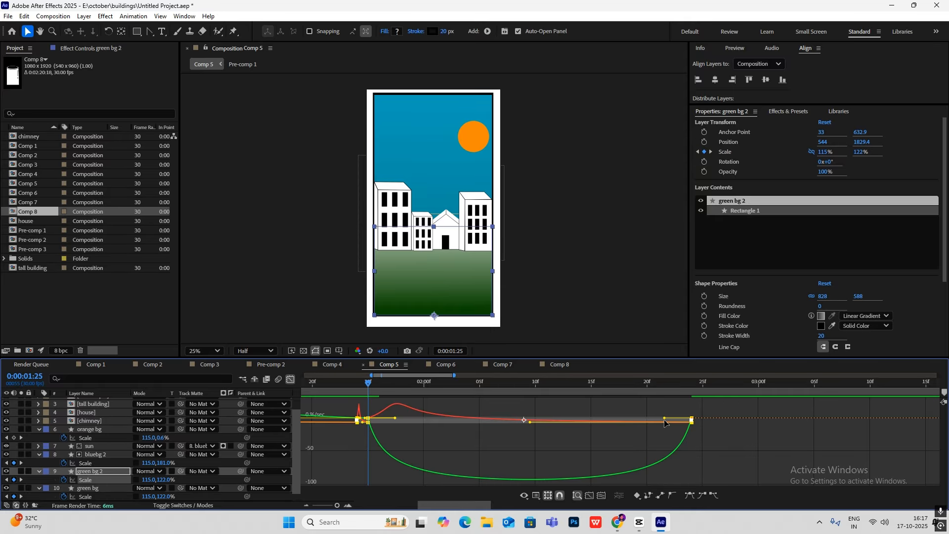
{"action": "left_click_drag", "start_coordinate": [664, 418], "coordinate": [533, 420]}
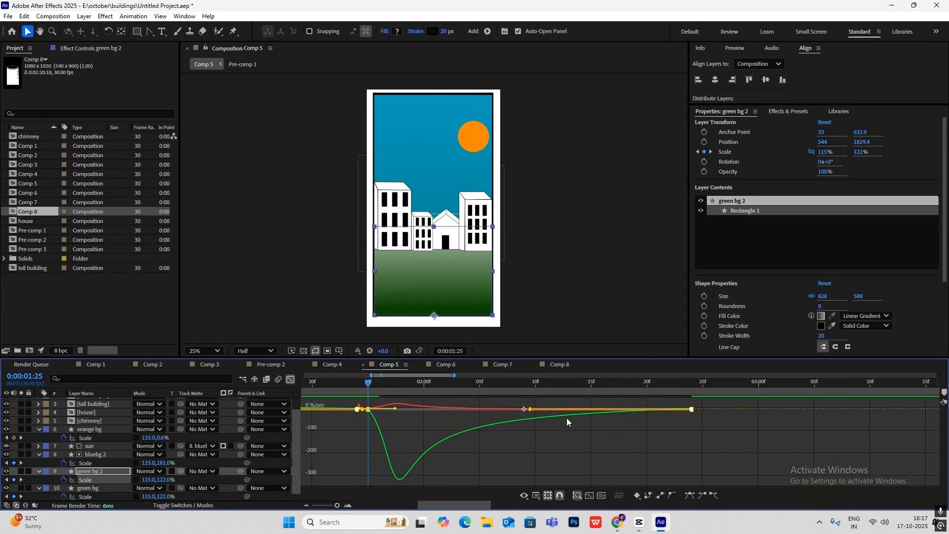
{"action": "key", "text": "shift+F3"}
Step: Split the bluebg 2 layer at 0:00:01:25 and reveal the scale keyframes of the new part
{"action": "left_click", "coordinate": [753, 386]}
{"action": "left_click_drag", "start_coordinate": [752, 386], "coordinate": [477, 391]}
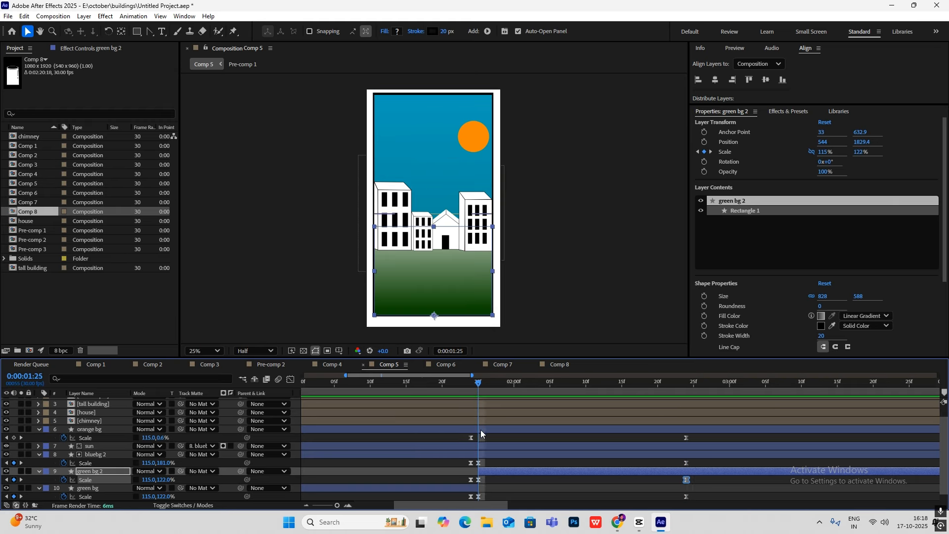
{"action": "left_click", "coordinate": [105, 456]}
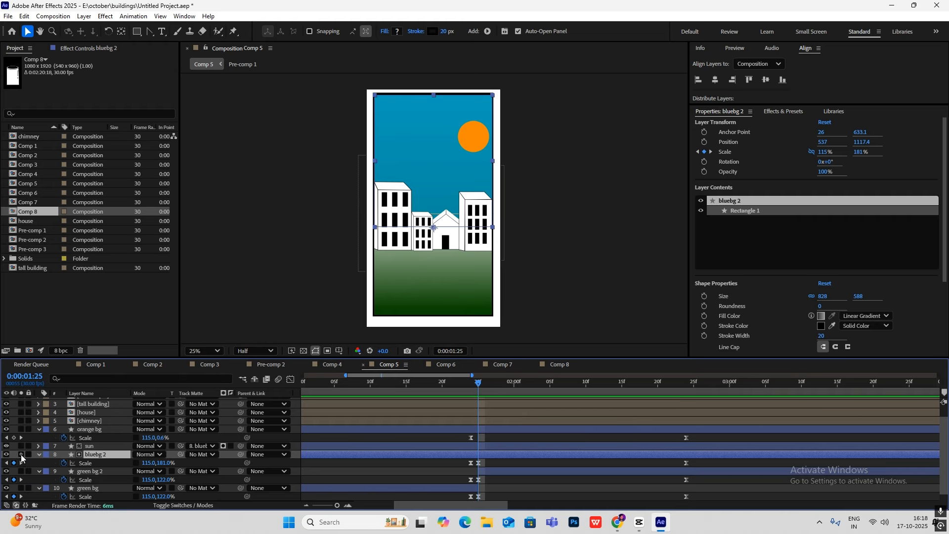
{"action": "key", "text": "ctrl+shift+d"}
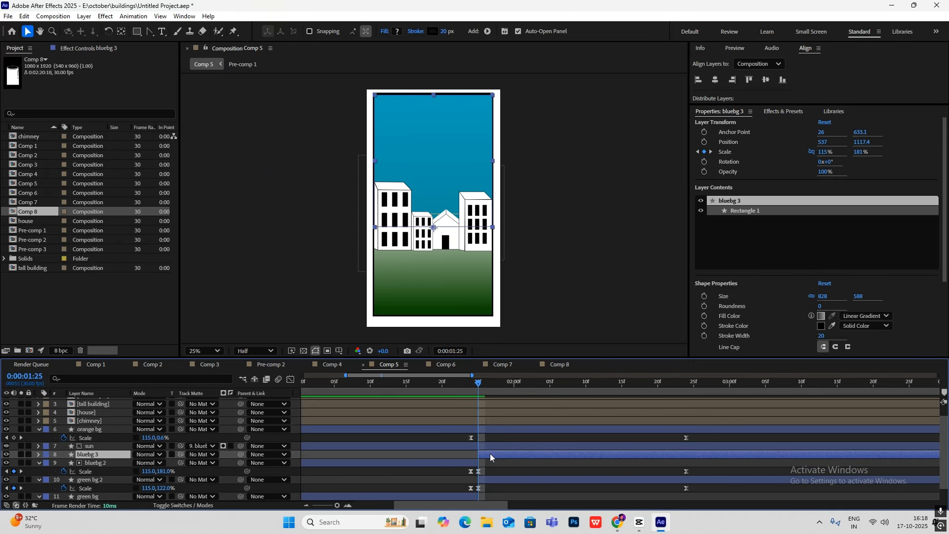
{"action": "key", "text": "s"}
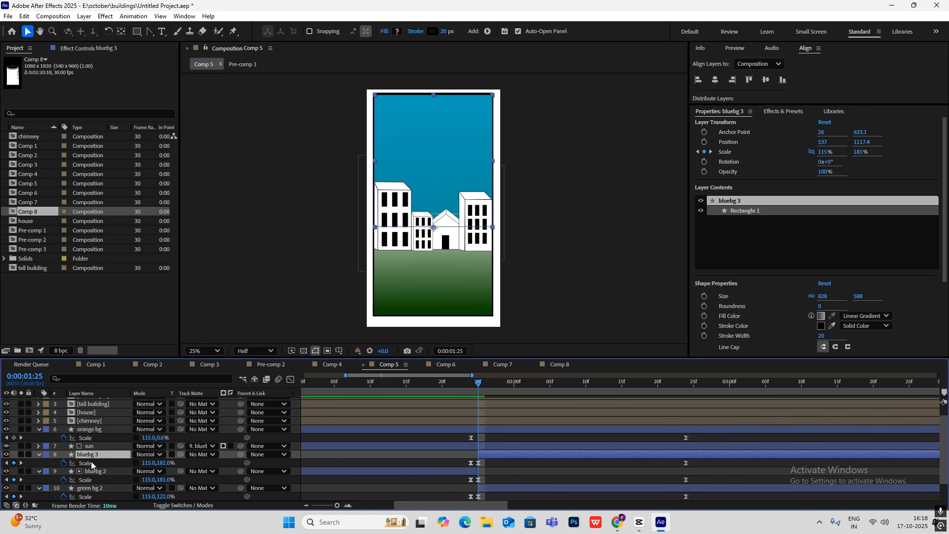
Step: Move bluebg 3's anchor point to the centre of its upper edge and shrink its vertical scale at 0:00:02:24
{"action": "left_click_drag", "start_coordinate": [479, 388], "coordinate": [686, 406]}
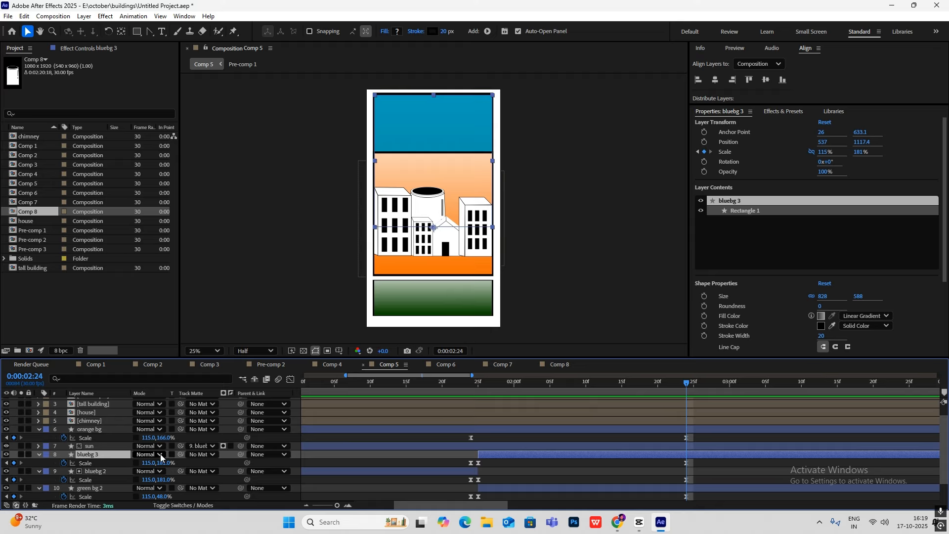
{"action": "left_click_drag", "start_coordinate": [165, 464], "coordinate": [156, 465]}
{"action": "key", "text": "ctrl+z"}
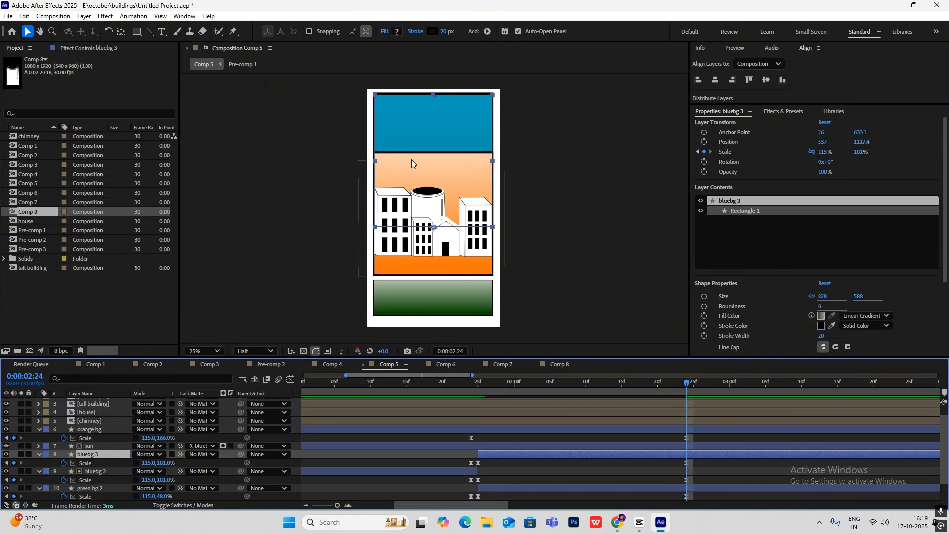
{"action": "key", "text": "y"}
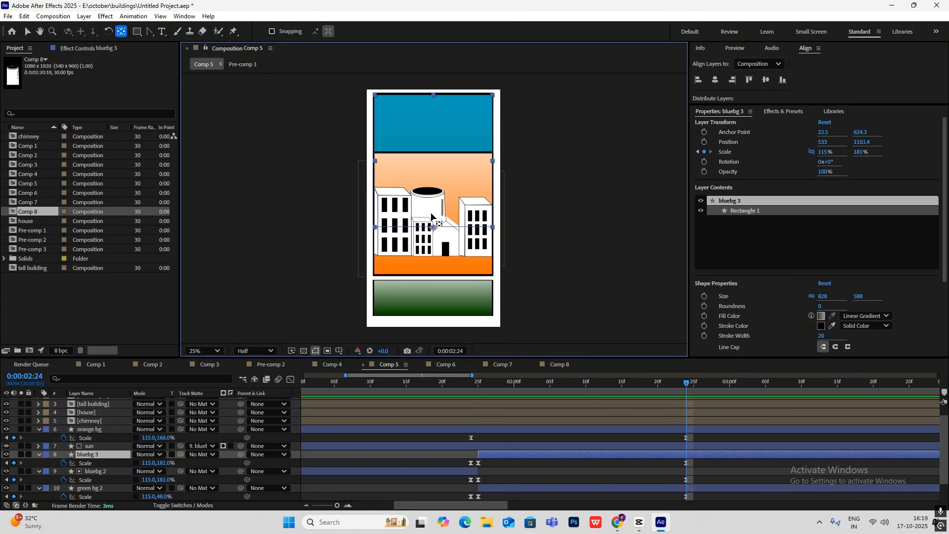
{"action": "left_click_drag", "start_coordinate": [434, 228], "coordinate": [434, 95]}
{"action": "key", "text": "v"}
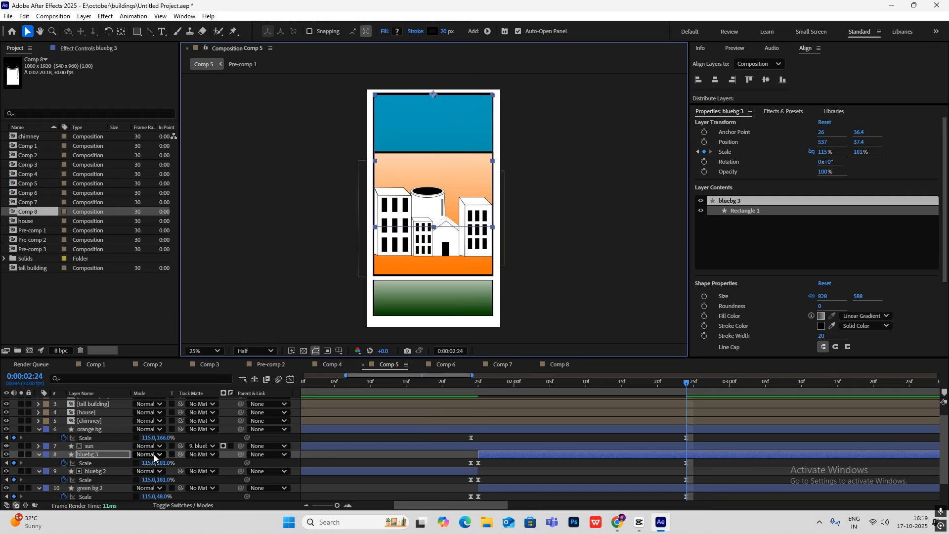
{"action": "left_click_drag", "start_coordinate": [155, 463], "coordinate": [89, 454]}
{"action": "left_click_drag", "start_coordinate": [686, 383], "coordinate": [554, 400]}
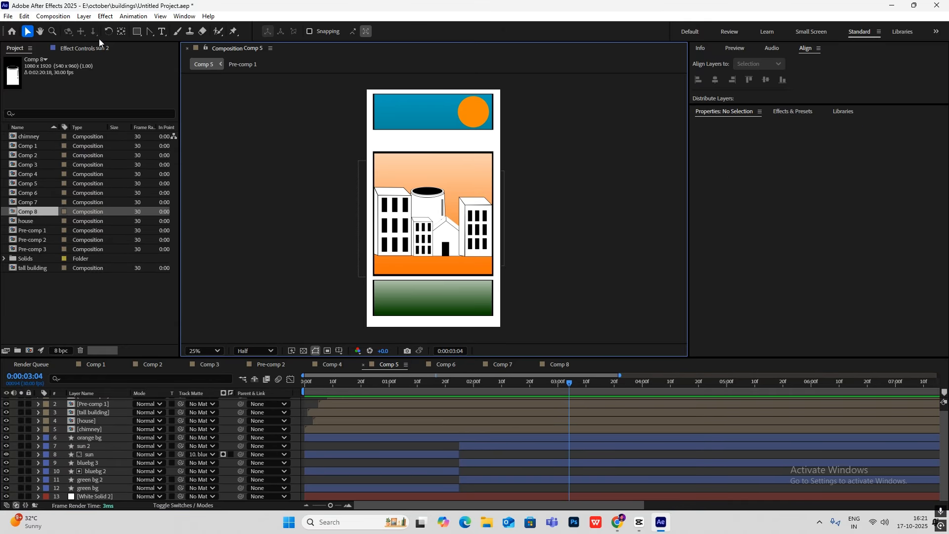
Step: Draw a black upside-down triangle with the Pen tool, its tip in the chimney opening and its wide side above
{"action": "left_click_drag", "start_coordinate": [149, 31], "coordinate": [174, 32]}
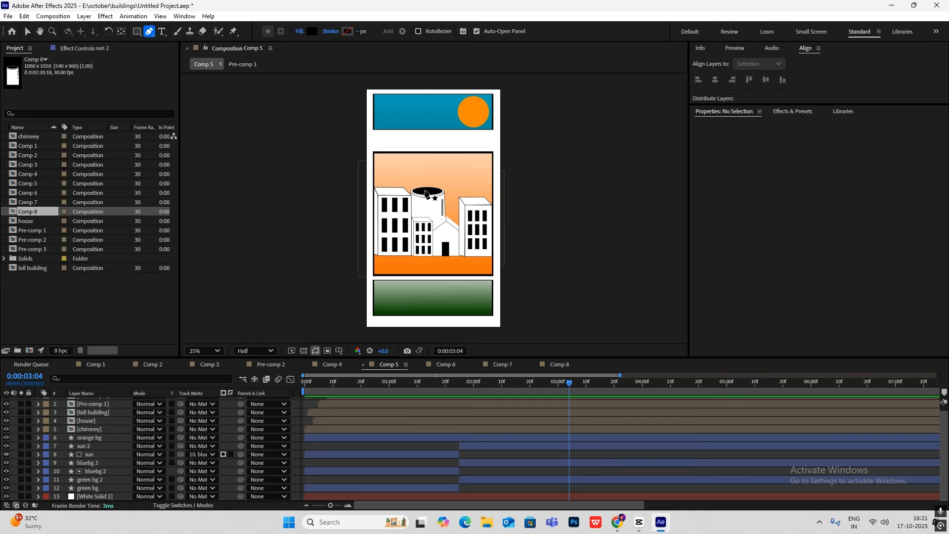
{"action": "left_click", "coordinate": [424, 190]}
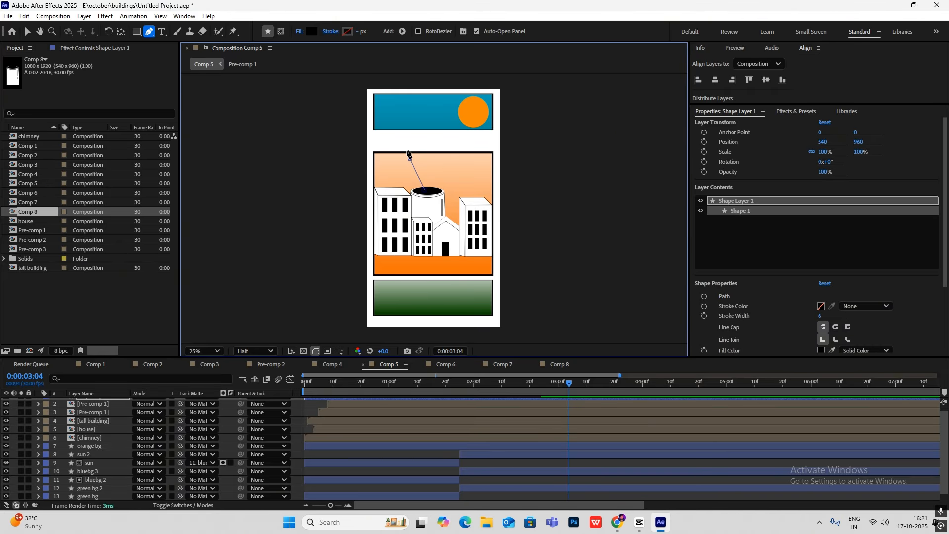
{"action": "key", "text": "ctrl+z"}
{"action": "left_click", "coordinate": [405, 148]}
{"action": "left_click", "coordinate": [445, 143]}
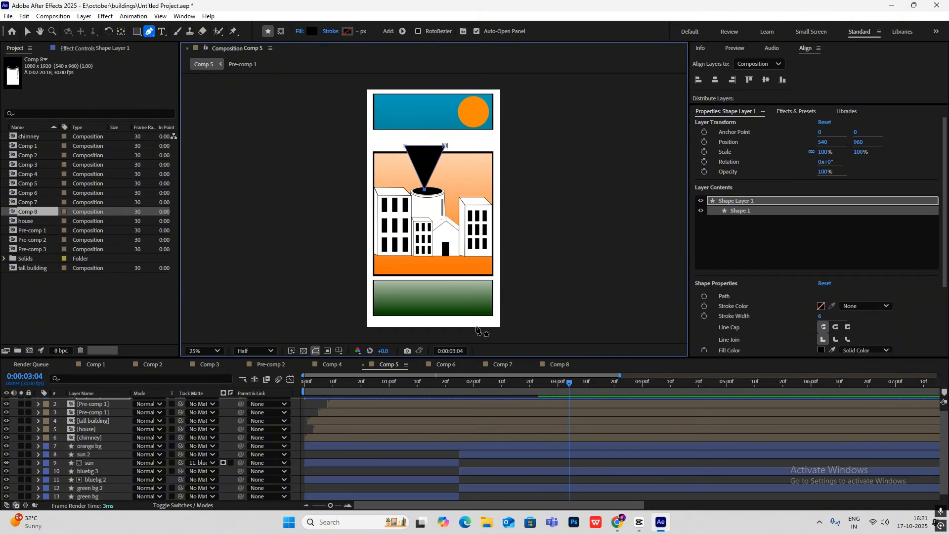
Step: Search the effects for "gradient" and apply Gradient Ramp to the smoke triangle
{"action": "left_click", "coordinate": [792, 110]}
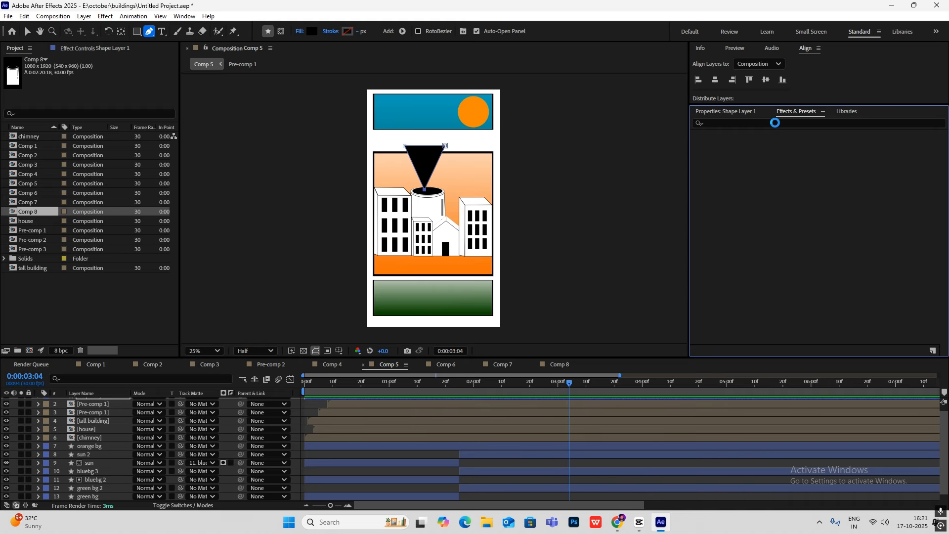
{"action": "left_click", "coordinate": [771, 122]}
{"action": "type", "text": "gradient"}
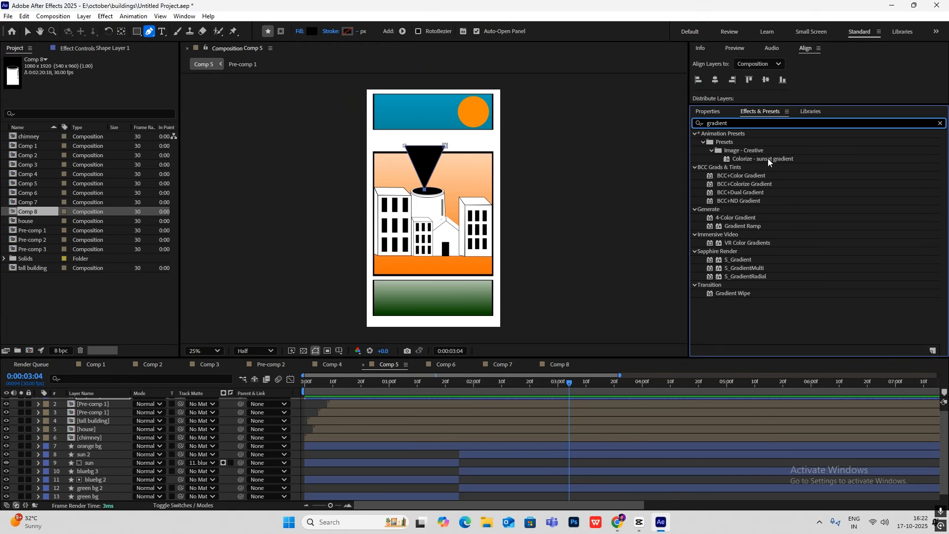
{"action": "left_click_drag", "start_coordinate": [756, 230], "coordinate": [442, 164]}
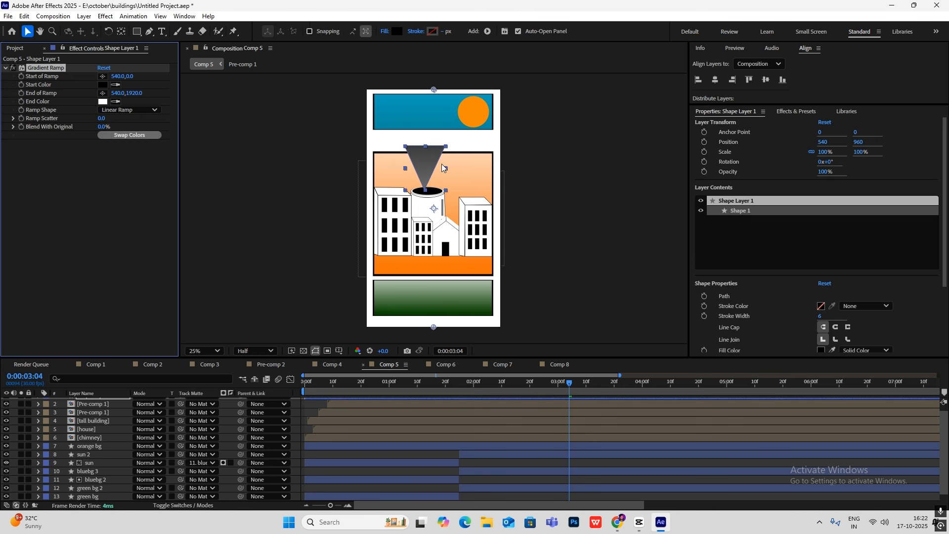
Step: Swap the ramp colors and place the ramp start at 492, 288 above the triangle and its end at 468, 692 near the tip
{"action": "left_click_drag", "start_coordinate": [434, 90], "coordinate": [430, 33]}
{"action": "left_click", "coordinate": [129, 135]}
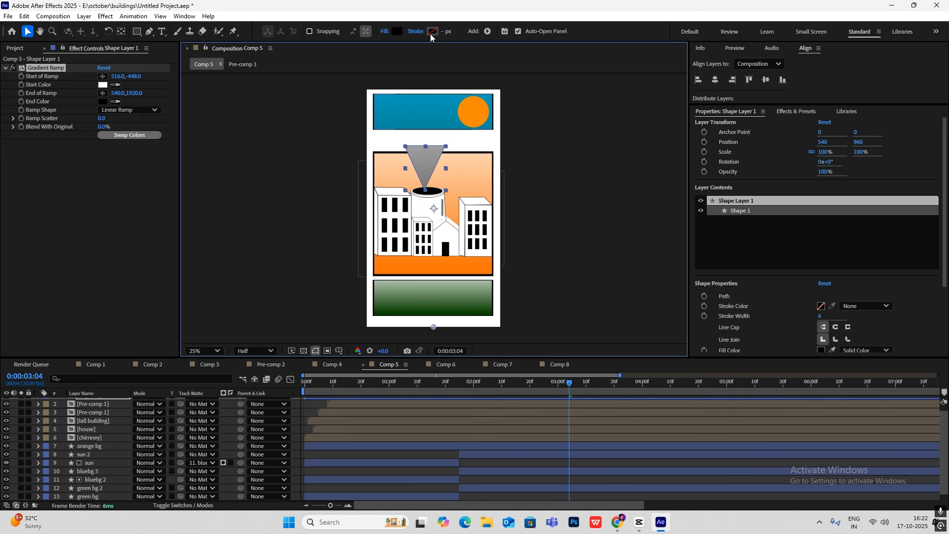
{"action": "left_click", "coordinate": [152, 367]}
{"action": "left_click", "coordinate": [389, 365]}
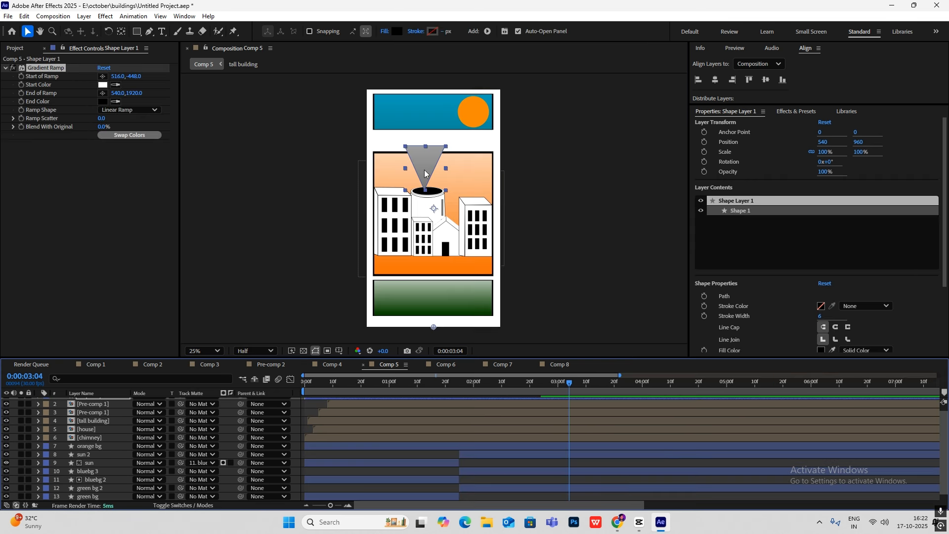
{"action": "left_click_drag", "start_coordinate": [430, 34], "coordinate": [424, 58]}
{"action": "left_click_drag", "start_coordinate": [434, 327], "coordinate": [425, 175]}
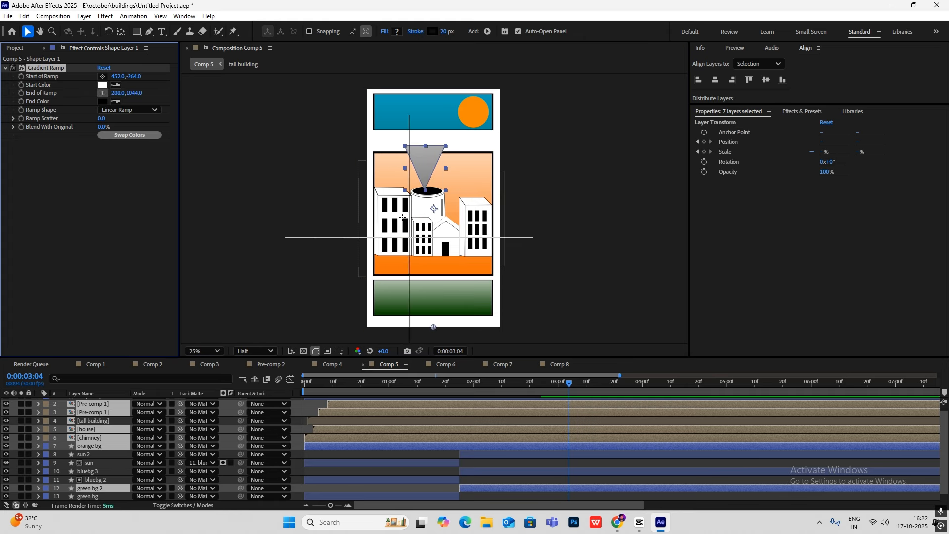
{"action": "left_click", "coordinate": [102, 76]}
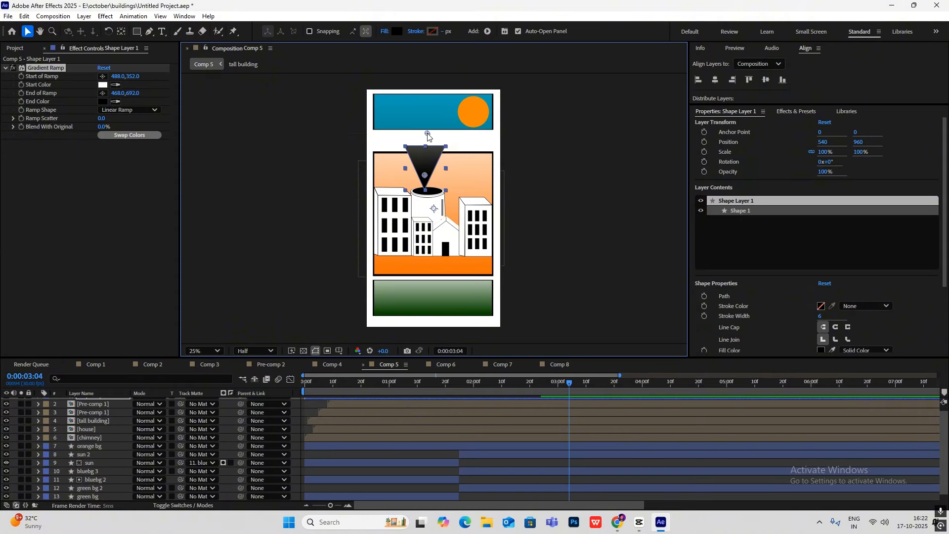
{"action": "left_click", "coordinate": [426, 111]}
{"action": "left_click_drag", "start_coordinate": [426, 111], "coordinate": [428, 126]}
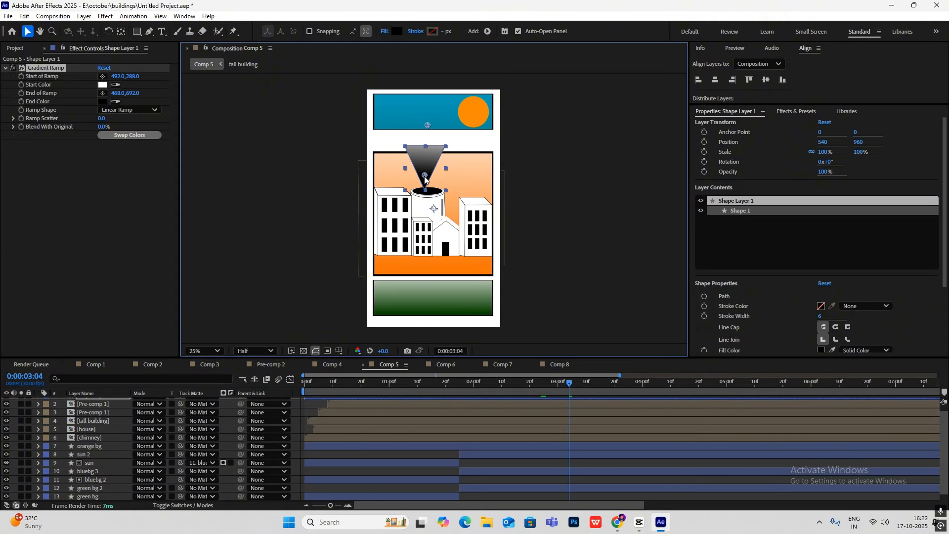
Step: Move the smoke triangle's ramp end to 472, 656 and apply the Wave Warp effect to the triangle
{"action": "mouse_move", "coordinate": [425, 175]}
{"action": "left_mouse_down"}
{"action": "mouse_move", "coordinate": [424, 193]}
{"action": "mouse_move", "coordinate": [426, 171]}
{"action": "left_mouse_up"}
{"action": "left_click", "coordinate": [589, 198]}
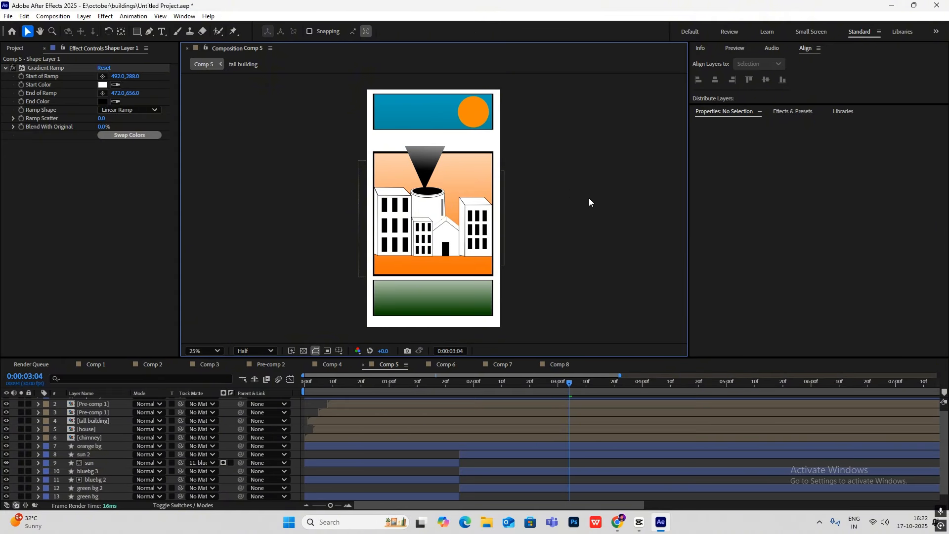
{"action": "left_click", "coordinate": [793, 111]}
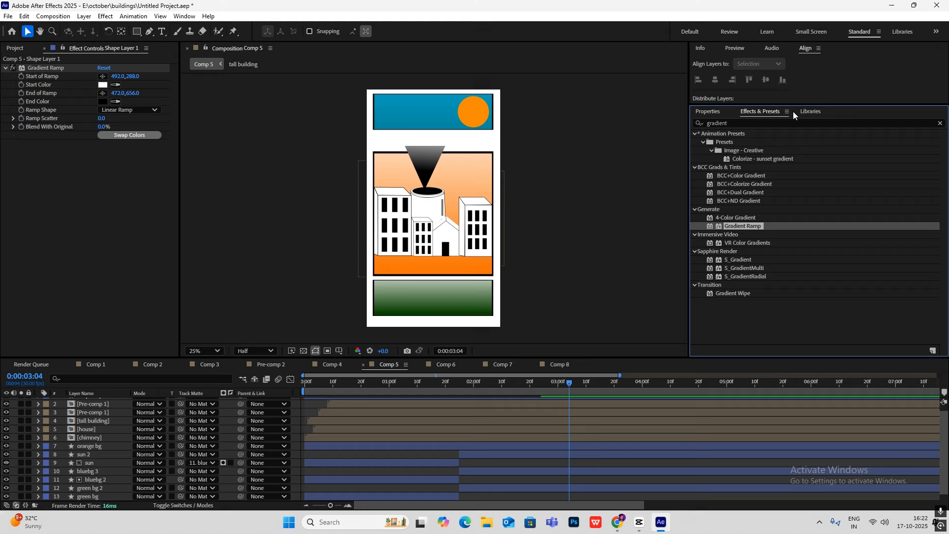
{"action": "left_click", "coordinate": [764, 124]}
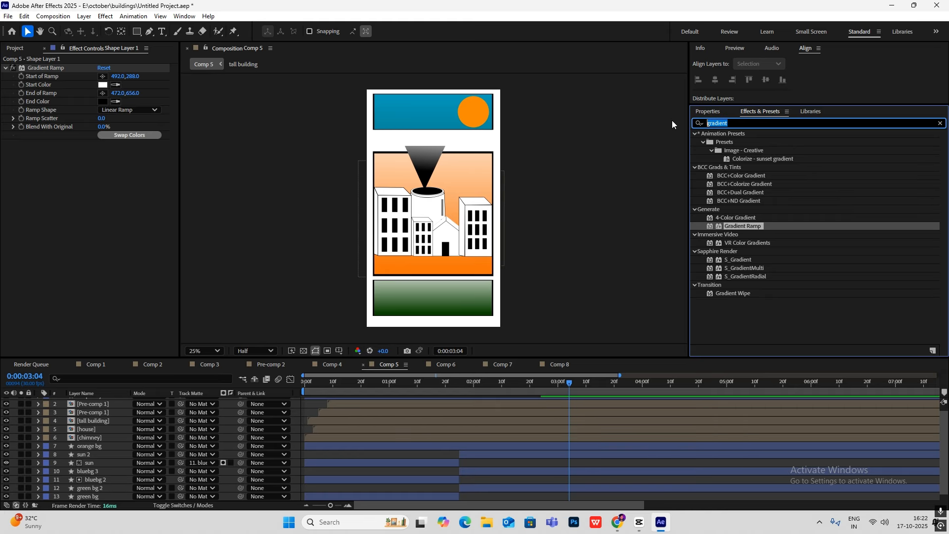
{"action": "type", "text": "wave war"}
{"action": "left_click_drag", "start_coordinate": [730, 142], "coordinate": [424, 166]}
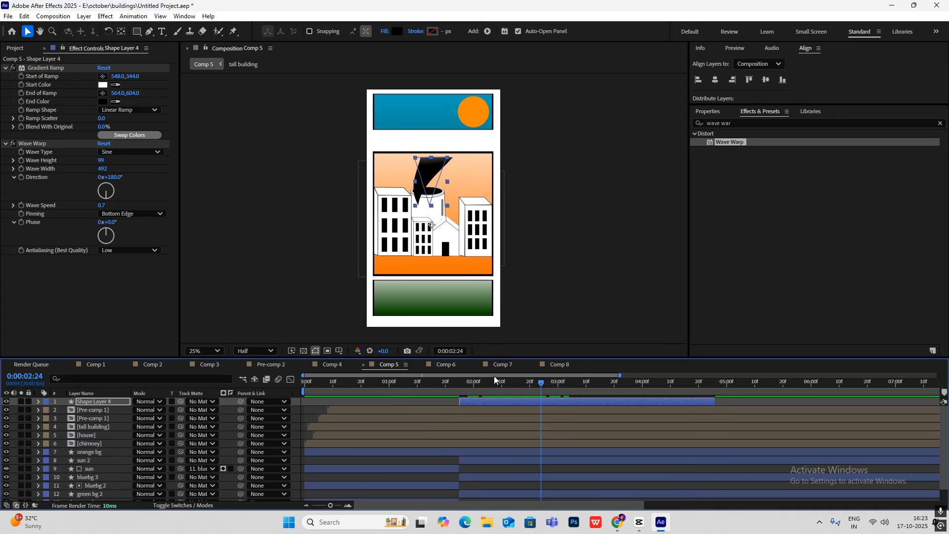
Step: Place Shape Layer 4 between the house and chimney layers, and check the smoke's timing in the reference video in CapCut
{"action": "mouse_move", "coordinate": [104, 404]}
{"action": "left_mouse_down"}
{"action": "mouse_move", "coordinate": [157, 425]}
{"action": "mouse_move", "coordinate": [133, 441]}
{"action": "mouse_move", "coordinate": [121, 396]}
{"action": "mouse_move", "coordinate": [112, 404]}
{"action": "left_mouse_up"}
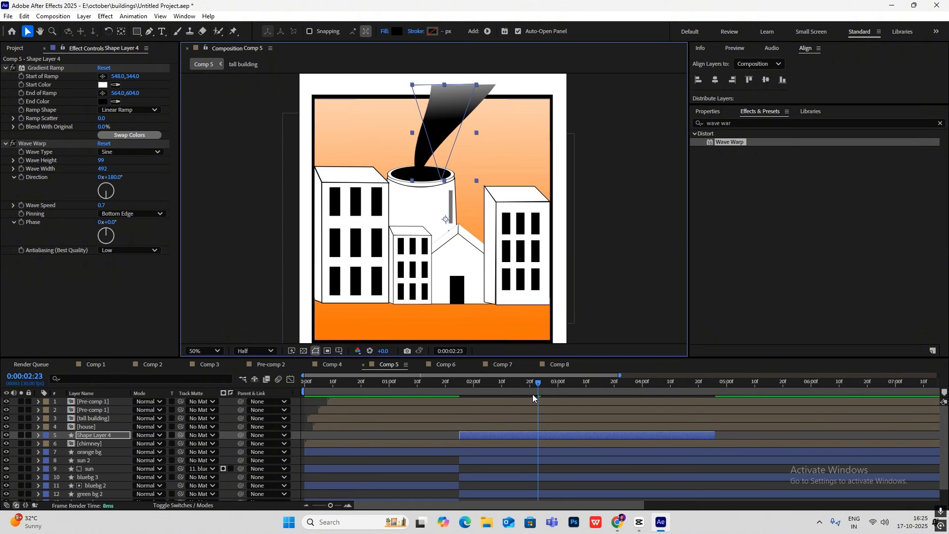
{"action": "mouse_move", "coordinate": [538, 383]}
{"action": "left_mouse_down"}
{"action": "mouse_move", "coordinate": [482, 385]}
{"action": "mouse_move", "coordinate": [548, 390]}
{"action": "mouse_move", "coordinate": [540, 389]}
{"action": "left_mouse_up"}
{"action": "key", "text": "alt+Tab"}
{"action": "left_click_drag", "start_coordinate": [112, 383], "coordinate": [103, 385]}
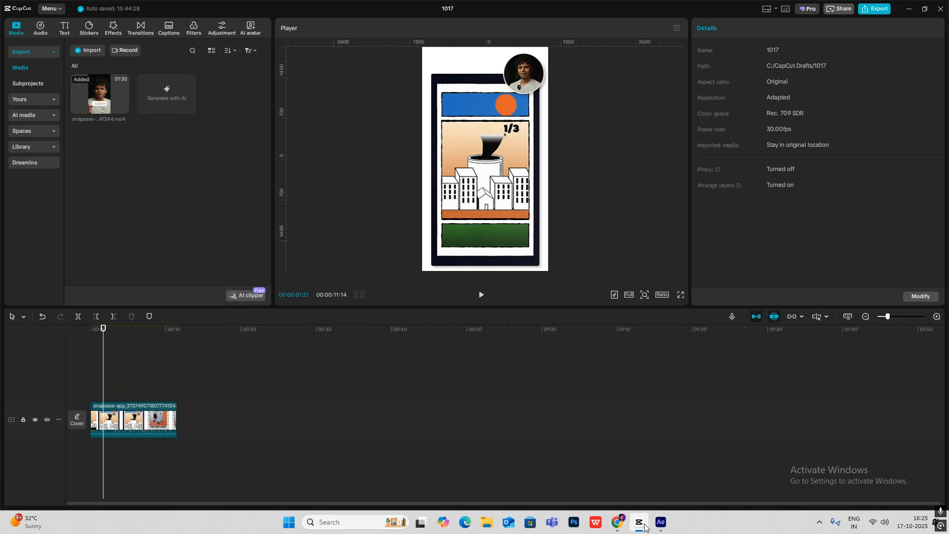
{"action": "left_click", "coordinate": [661, 523]}
Step: Shift Shape Layer 4 to start at 0:00:02:15 and move its anchor point to the triangle's lower tip
{"action": "left_click_drag", "start_coordinate": [539, 385], "coordinate": [514, 396]}
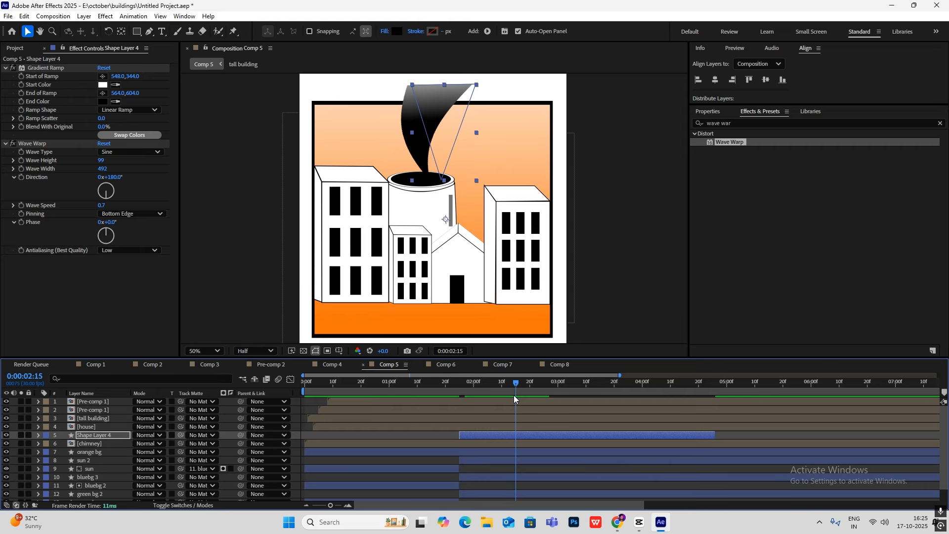
{"action": "left_click_drag", "start_coordinate": [480, 434], "coordinate": [536, 434]}
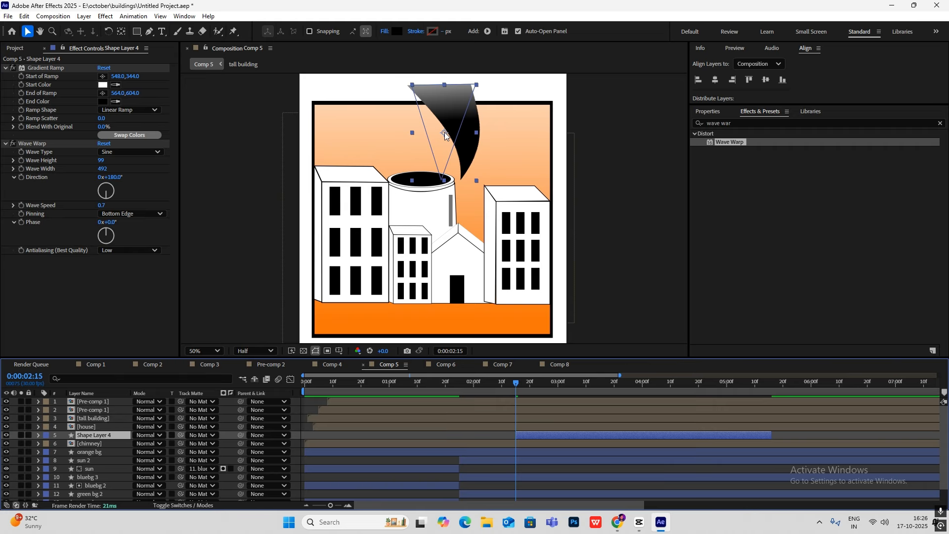
{"action": "key", "text": "y"}
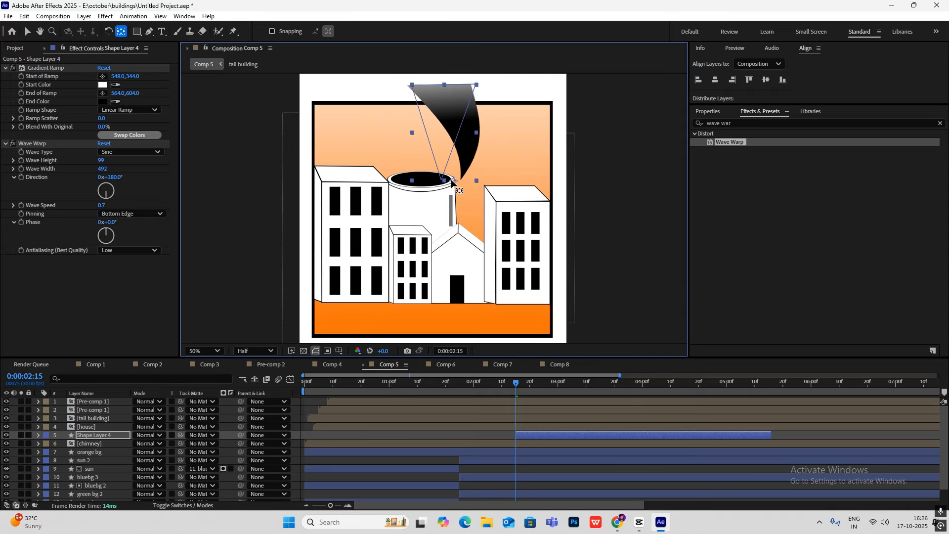
{"action": "key", "text": "v"}
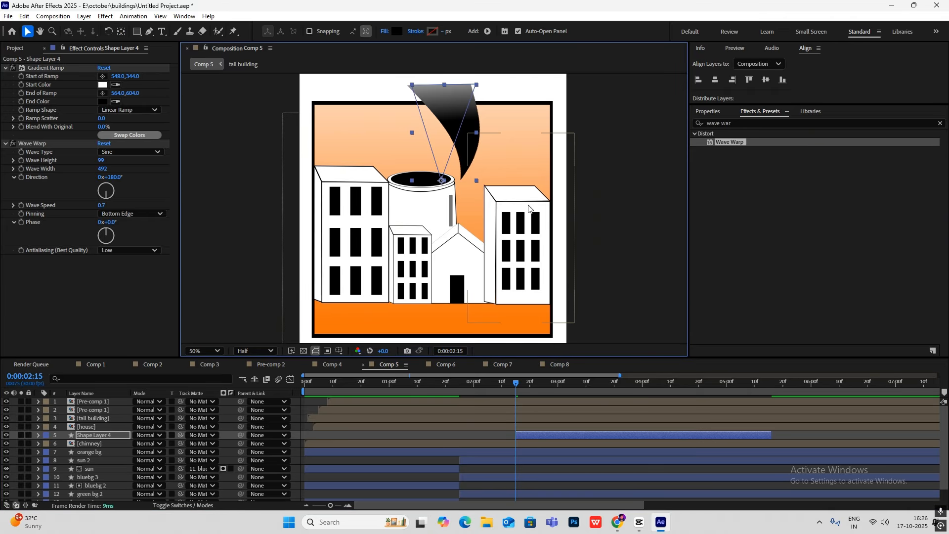
Step: Keyframe the smoke's Scale at its layer start, shift the layer to start at 0:00:02:06, and add a 100% Scale keyframe at 0:00:02:28
{"action": "key", "text": "s"}
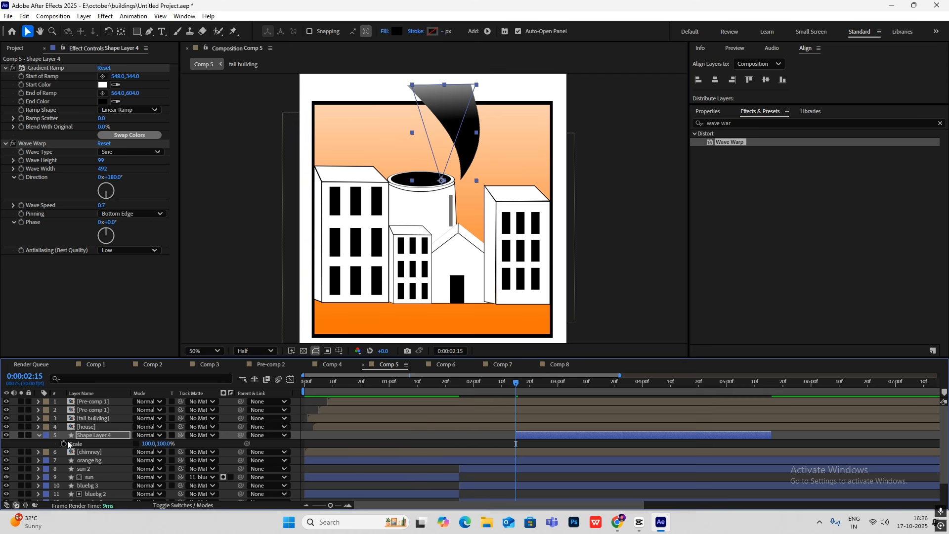
{"action": "key", "text": "alt+shift+s"}
{"action": "left_click_drag", "start_coordinate": [519, 385], "coordinate": [603, 402]}
{"action": "left_click_drag", "start_coordinate": [595, 434], "coordinate": [570, 438]}
{"action": "left_click_drag", "start_coordinate": [602, 384], "coordinate": [550, 405]}
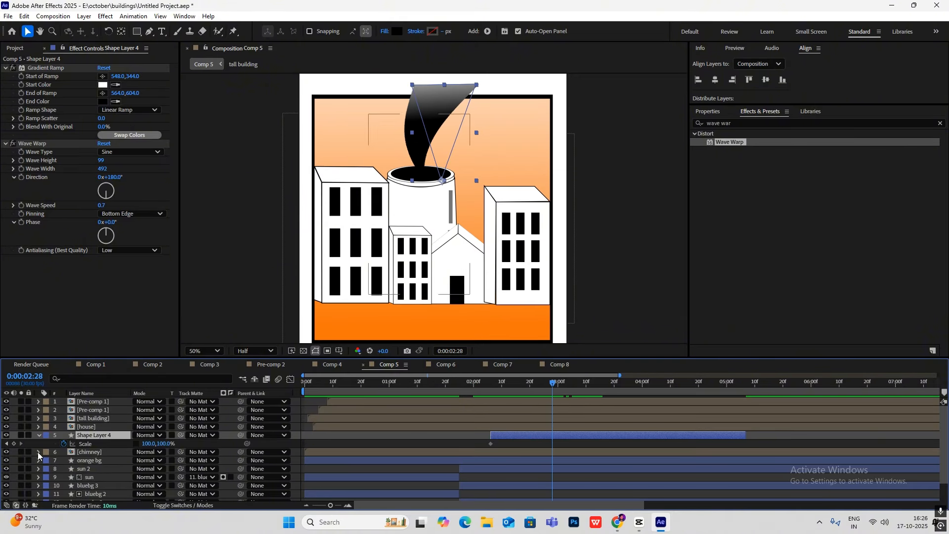
{"action": "left_click", "coordinate": [13, 444]}
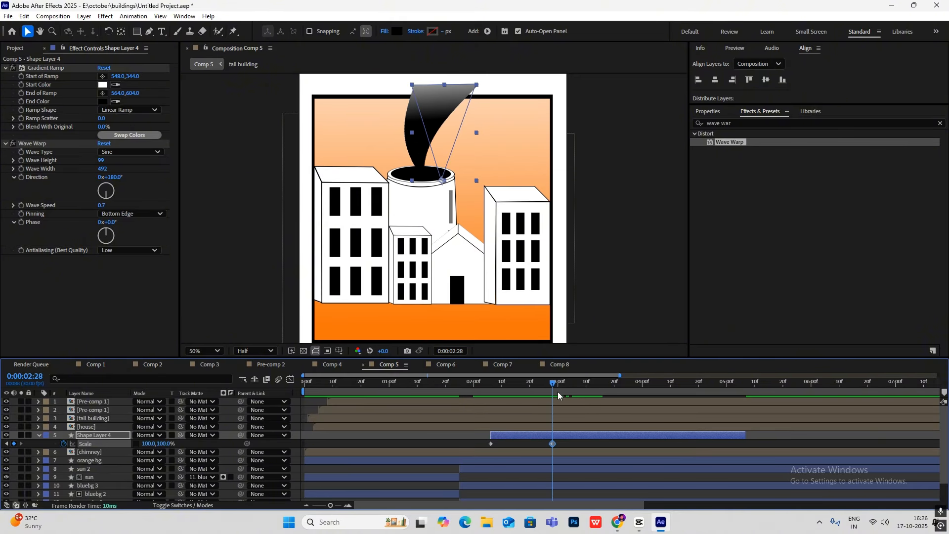
Step: At 0:00:02:06, move the smoke so its tip sits in the chimney opening and set its vertical scale to 0%
{"action": "left_click_drag", "start_coordinate": [553, 385], "coordinate": [490, 387]}
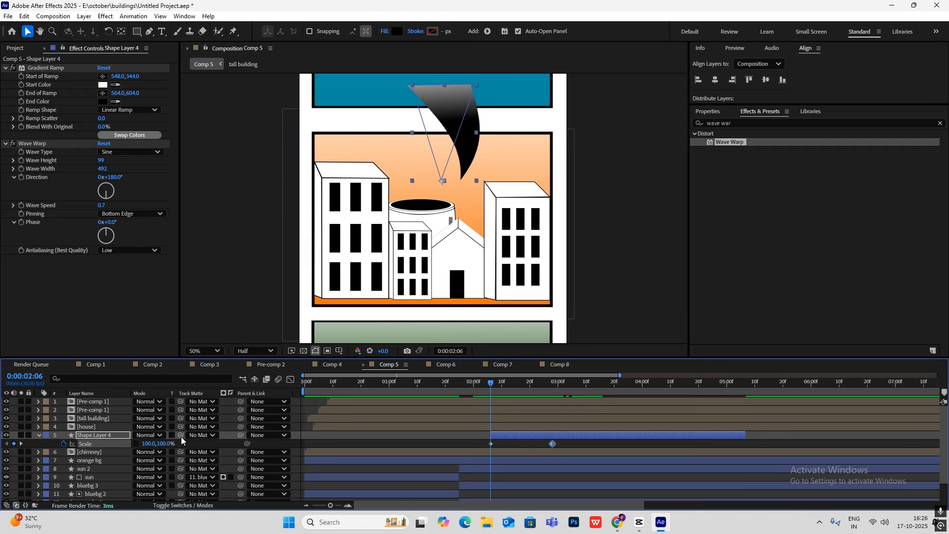
{"action": "left_click_drag", "start_coordinate": [450, 129], "coordinate": [422, 157]}
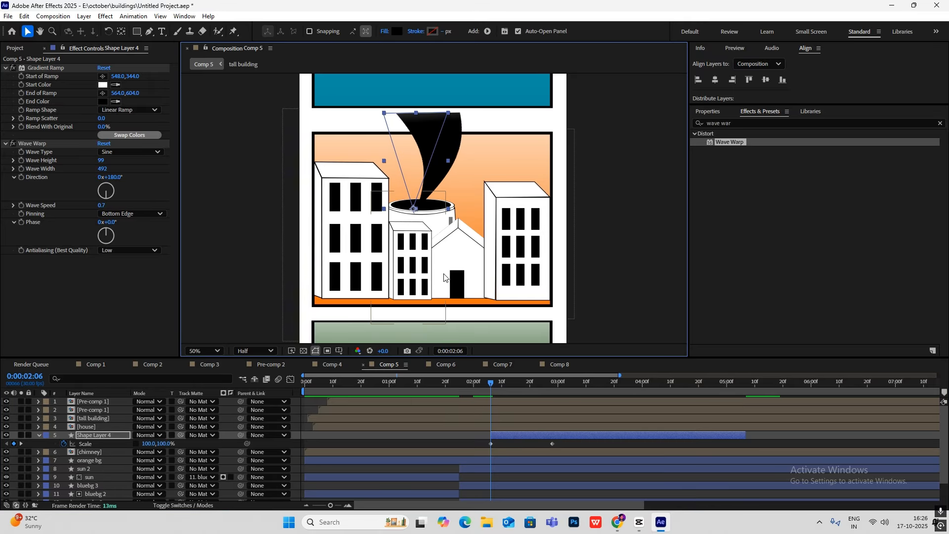
{"action": "left_click_drag", "start_coordinate": [168, 444], "coordinate": [130, 451]}
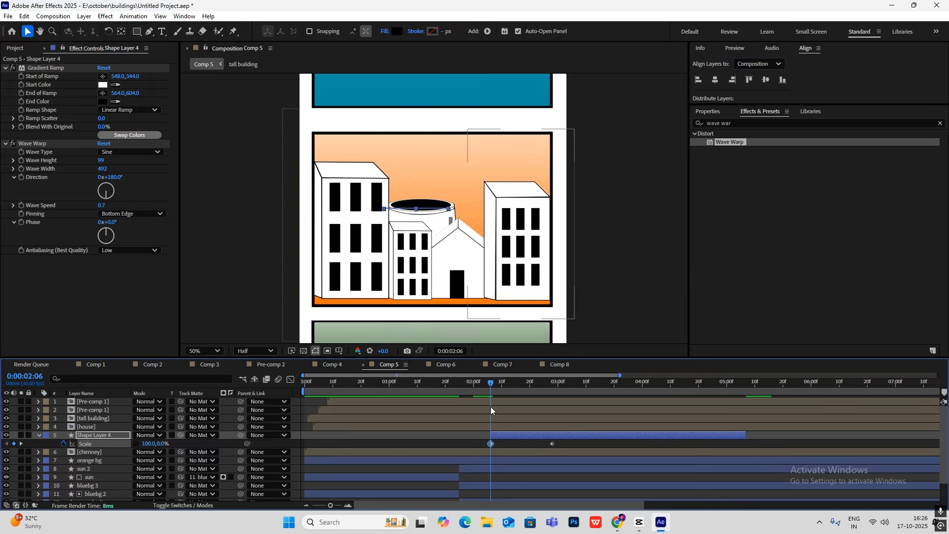
Step: Ease both Scale keyframes, stretch the last keyframe's incoming influence to about 86% in the speed graph, and preview the smoke's growth
{"action": "left_click_drag", "start_coordinate": [490, 386], "coordinate": [553, 391]}
{"action": "left_click_drag", "start_coordinate": [557, 425], "coordinate": [494, 449]}
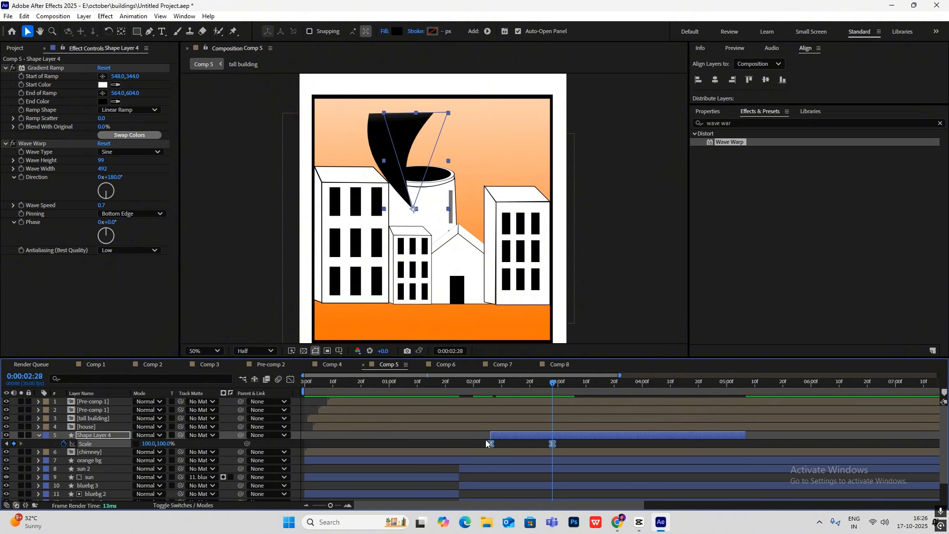
{"action": "left_click", "coordinate": [291, 379]}
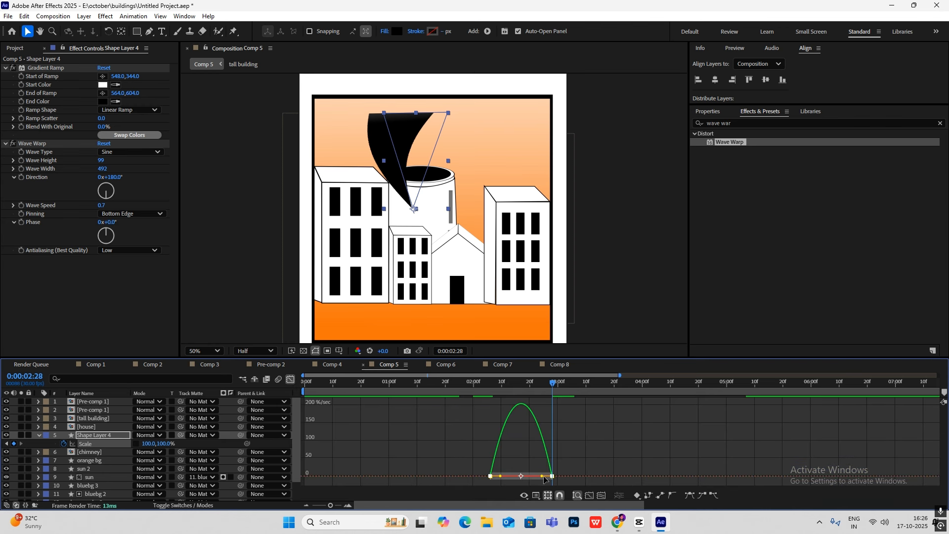
{"action": "left_click_drag", "start_coordinate": [543, 476], "coordinate": [526, 478]}
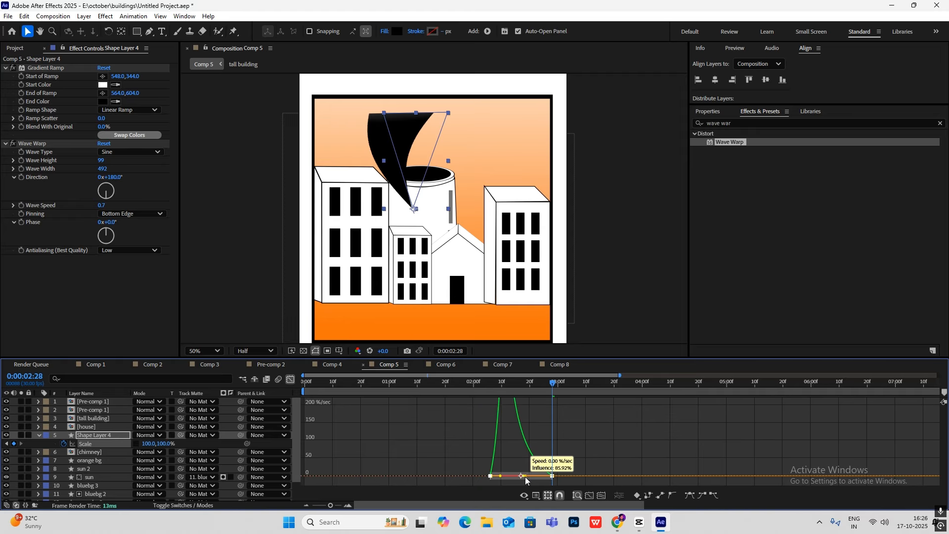
{"action": "left_click", "coordinate": [291, 379]}
{"action": "left_click_drag", "start_coordinate": [554, 384], "coordinate": [489, 390]}
{"action": "key", "text": "space"}
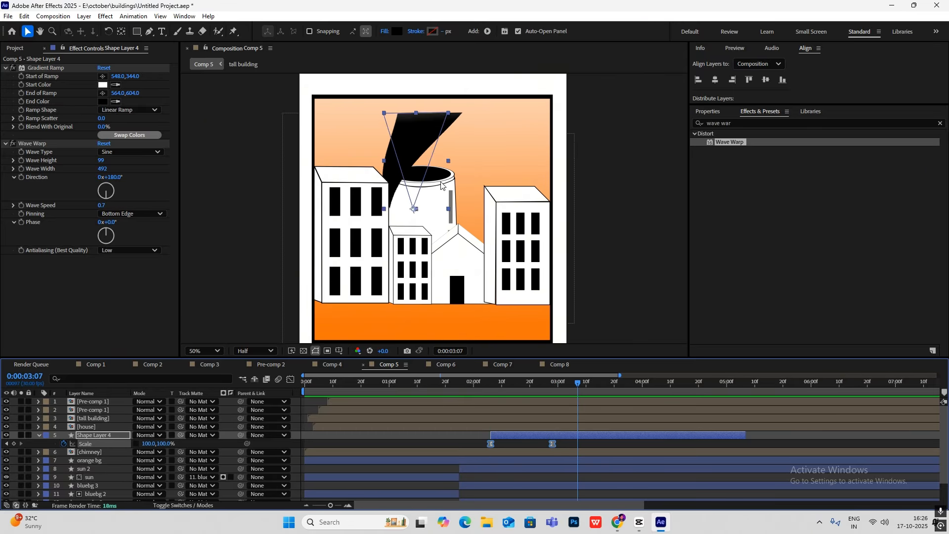
{"action": "scroll", "coordinate": [529, 314], "scroll_direction": "down", "scroll_amount": 2}
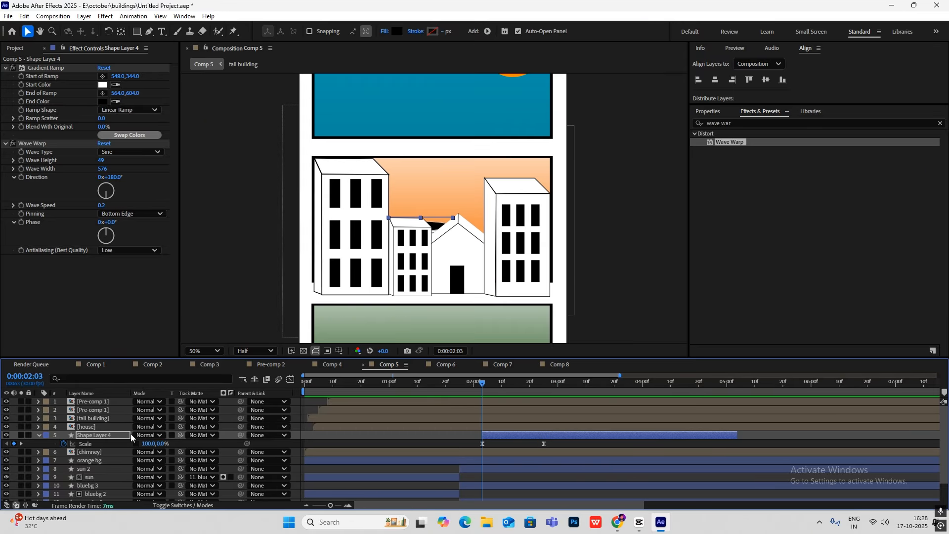
Step: Keyframe the smoke's Position at 0:00:02:03 and raise it to 482, 847 above the chimney at 0:00:02:25
{"action": "key", "text": "shift+p"}
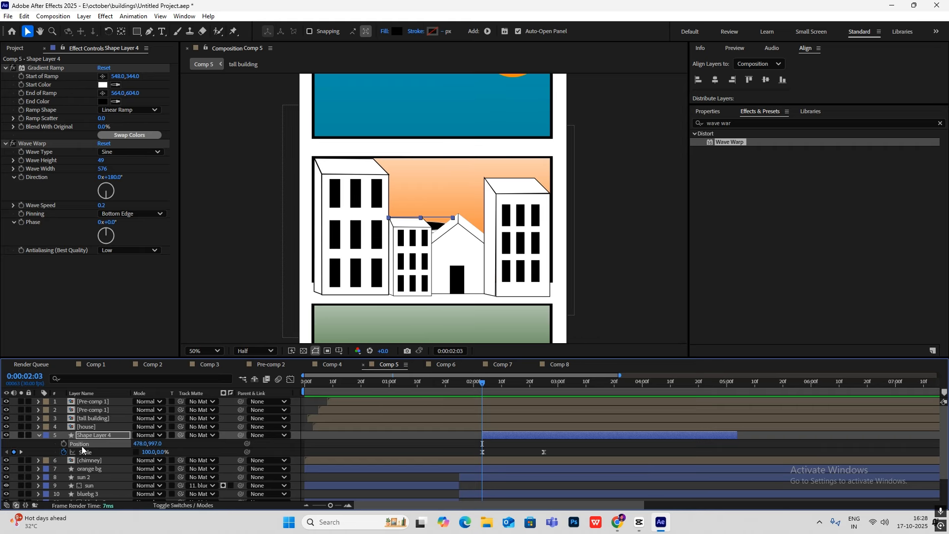
{"action": "left_click_drag", "start_coordinate": [483, 385], "coordinate": [541, 401]}
{"action": "left_click_drag", "start_coordinate": [421, 201], "coordinate": [418, 162]}
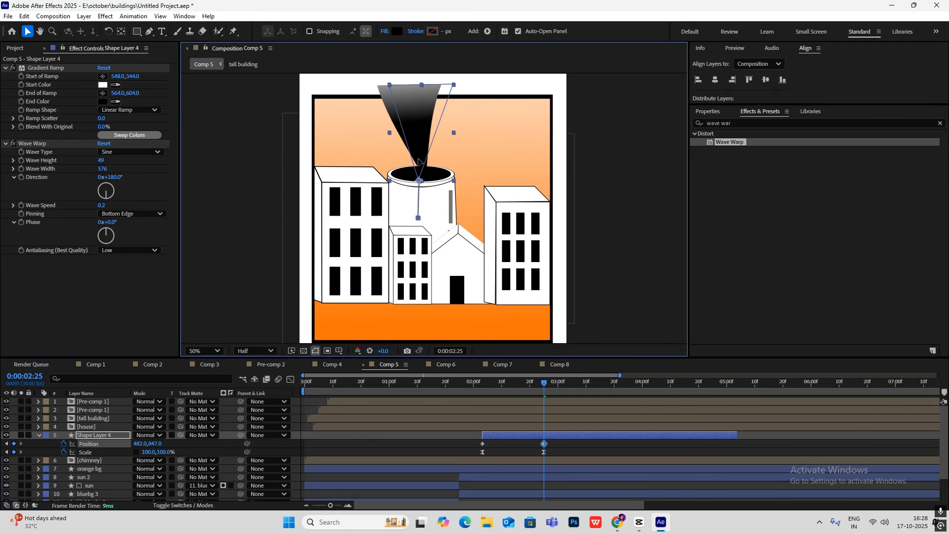
Step: Ease both Position keyframes, lengthen the last keyframe's incoming influence so the speed peaks early, and preview the motion
{"action": "left_click_drag", "start_coordinate": [558, 440], "coordinate": [466, 444]}
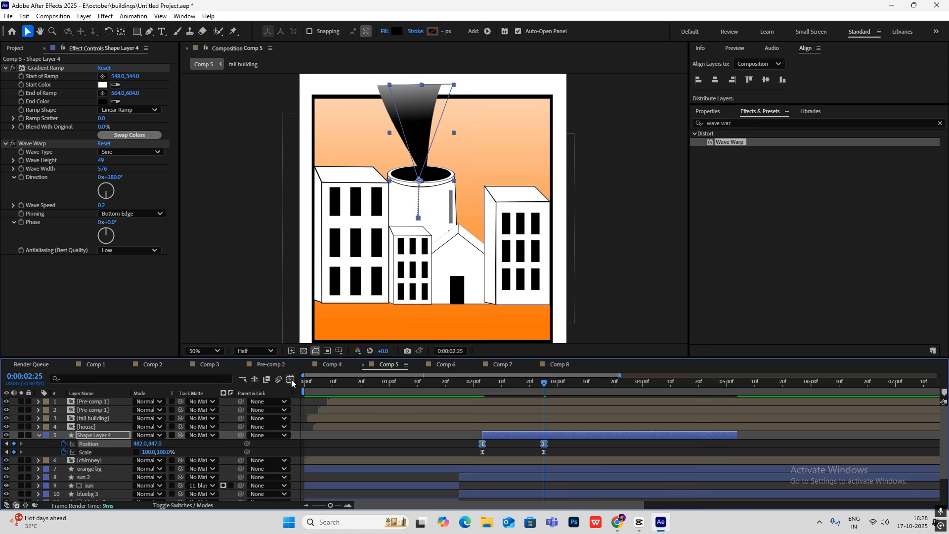
{"action": "left_click", "coordinate": [291, 381]}
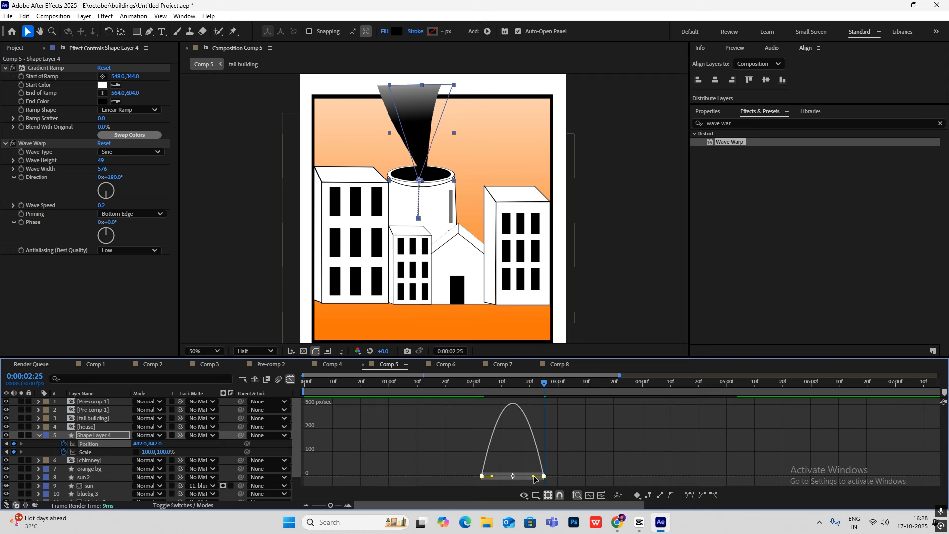
{"action": "left_click_drag", "start_coordinate": [534, 476], "coordinate": [516, 477]}
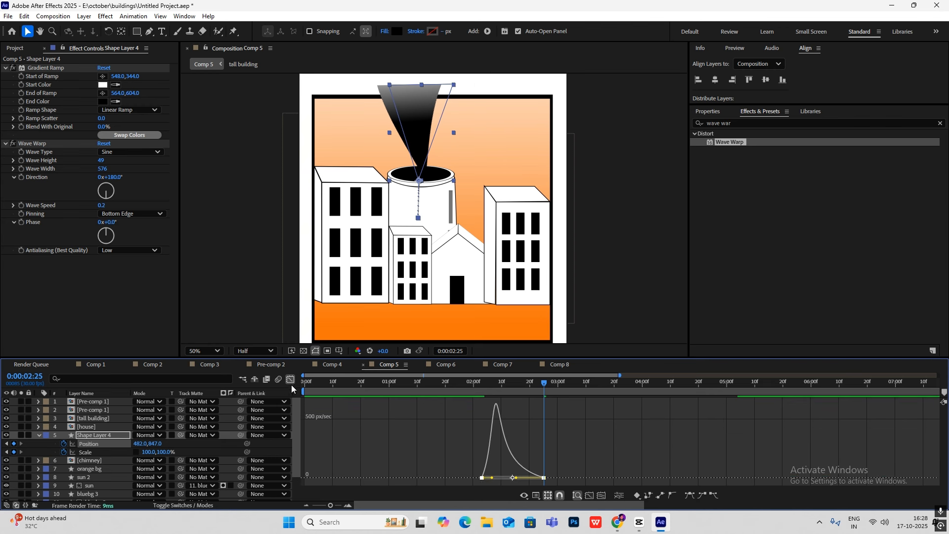
{"action": "left_click", "coordinate": [291, 380]}
{"action": "left_click_drag", "start_coordinate": [541, 387], "coordinate": [483, 389]}
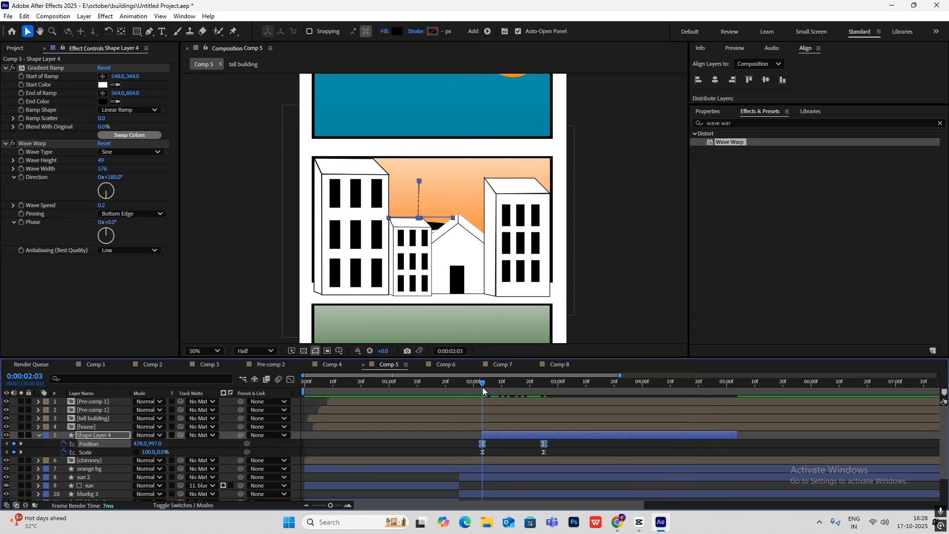
{"action": "key", "text": "space"}
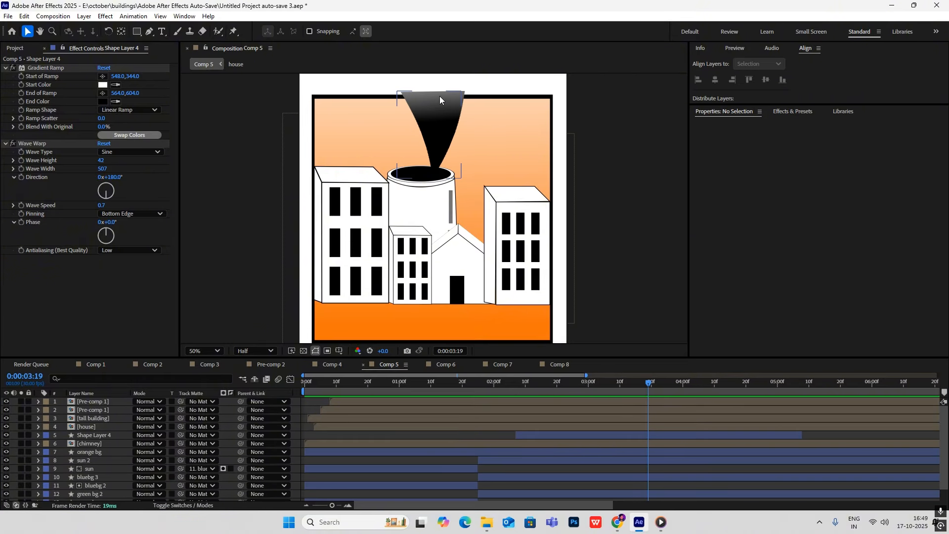
Step: Move Shape Layer 4 directly above orange bg, use orange bg as its alpha matte, make orange bg visible again, and review earlier frames
{"action": "left_click", "coordinate": [102, 437]}
{"action": "left_click_drag", "start_coordinate": [98, 437], "coordinate": [92, 448]}
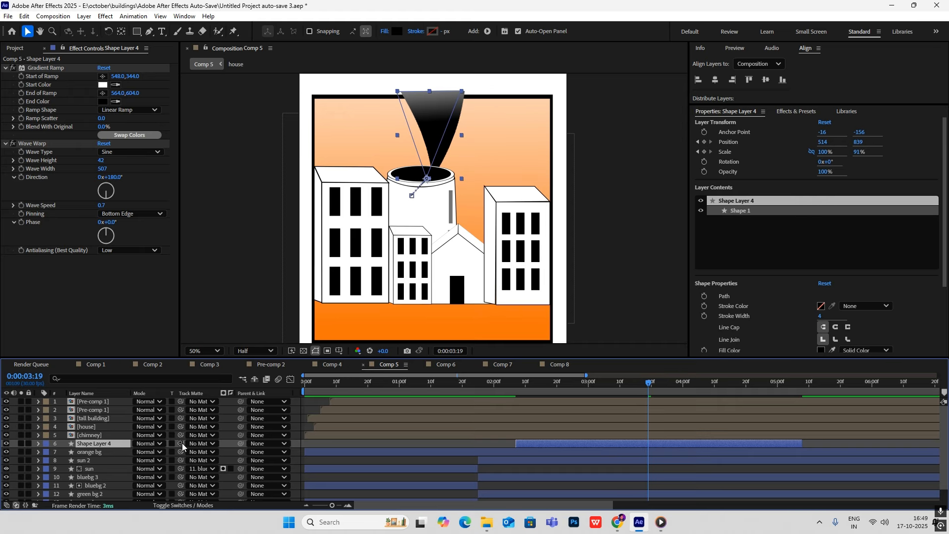
{"action": "left_click_drag", "start_coordinate": [180, 445], "coordinate": [98, 454]}
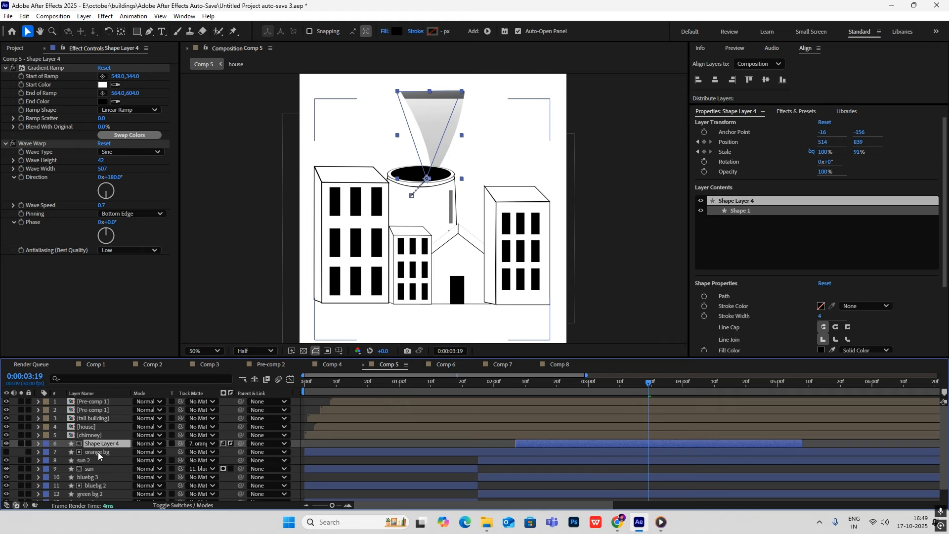
{"action": "left_click", "coordinate": [223, 445]}
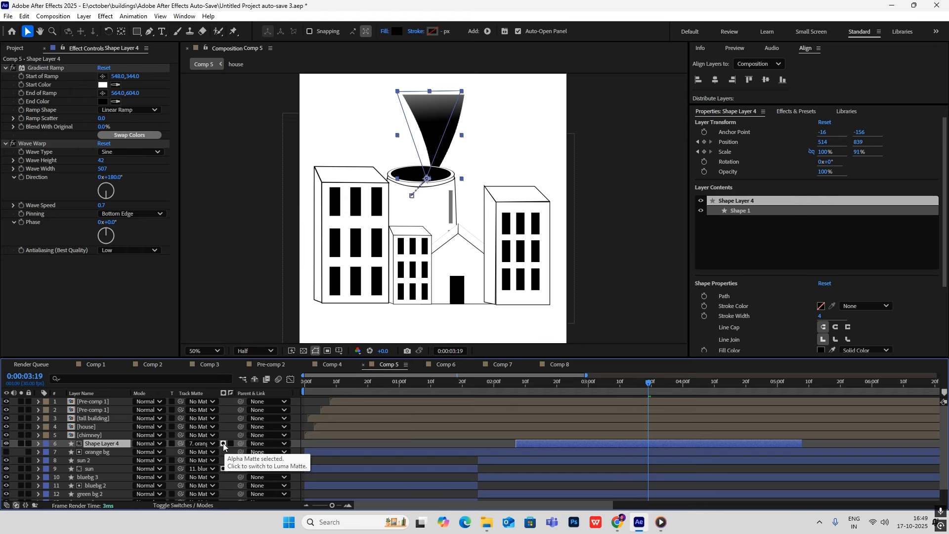
{"action": "left_click", "coordinate": [6, 452]}
{"action": "scroll", "coordinate": [522, 185], "scroll_direction": "down", "scroll_amount": 2}
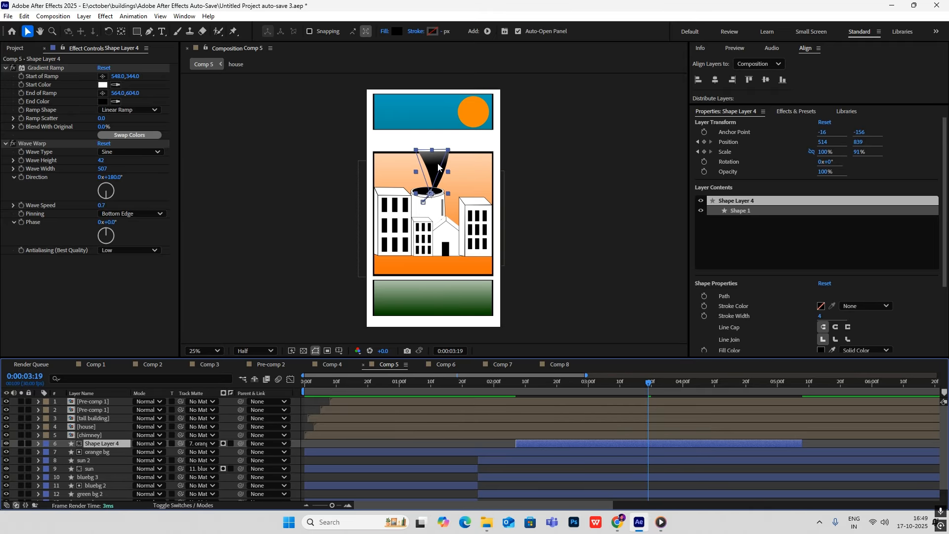
{"action": "key", "text": "ctrl+shift+a"}
{"action": "left_click_drag", "start_coordinate": [648, 382], "coordinate": [510, 393]}
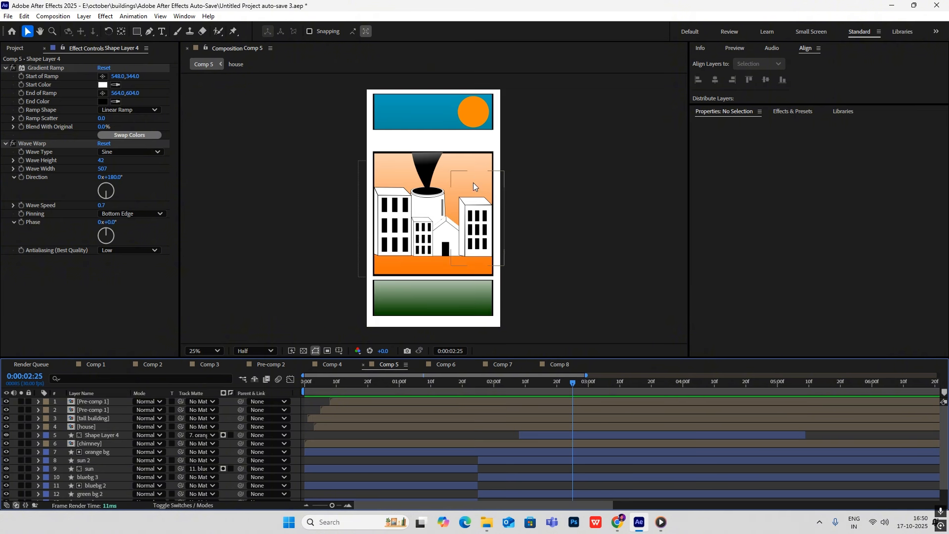
Step: Create a text layer in Comp 5 reading "1/3", "Green house" and "emissions" on the orange scene
{"action": "right_click", "coordinate": [591, 152]}
{"action": "mouse_move", "coordinate": [617, 157]}
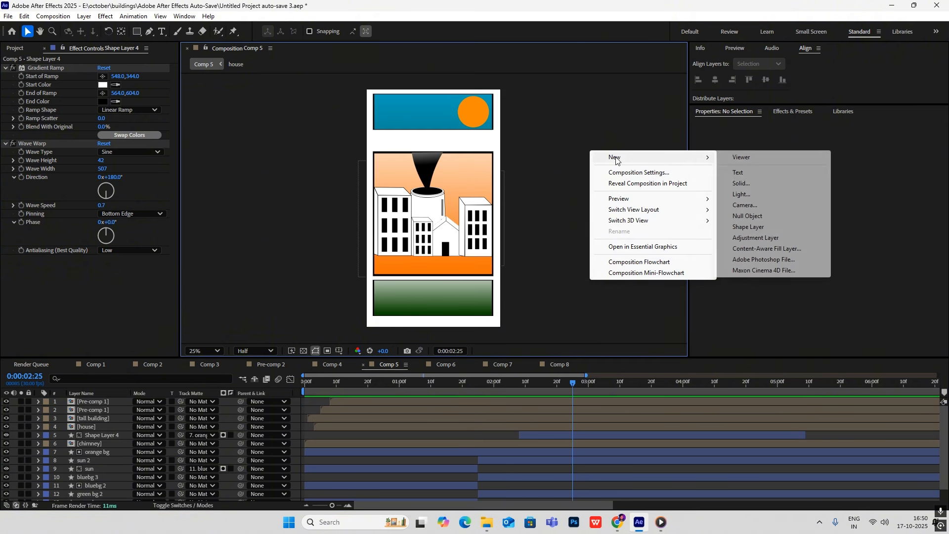
{"action": "left_click", "coordinate": [745, 174]}
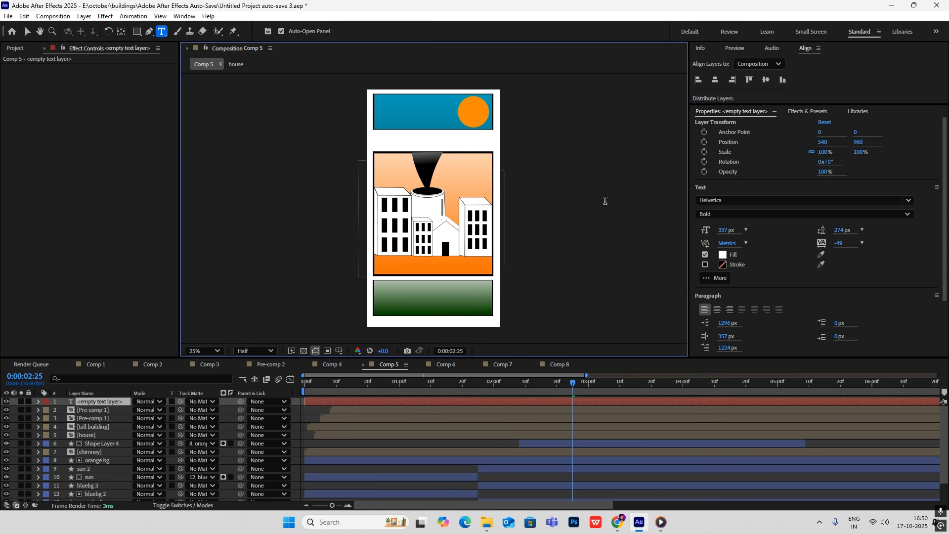
{"action": "left_click", "coordinate": [28, 31]}
{"action": "scroll", "coordinate": [463, 171], "scroll_direction": "up", "scroll_amount": 2}
{"action": "double_click", "coordinate": [519, 133]}
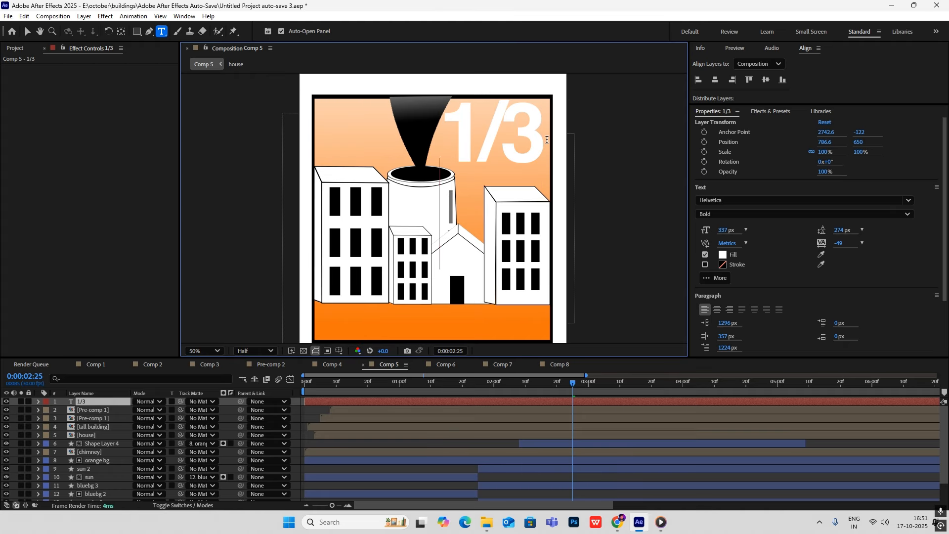
{"action": "key", "text": "Return"}
{"action": "type", "text": "Green house"}
{"action": "key", "text": "Return"}
{"action": "type", "text": "emissions"}
Step: Fill the text with black, scale its layer to 25%, and place it in the sky beside the smoke
{"action": "left_click", "coordinate": [30, 35]}
{"action": "left_click", "coordinate": [723, 254]}
{"action": "left_click", "coordinate": [347, 311]}
{"action": "key", "text": "s"}
{"action": "left_click_drag", "start_coordinate": [148, 409], "coordinate": [111, 410]}
{"action": "left_click_drag", "start_coordinate": [543, 148], "coordinate": [498, 148]}
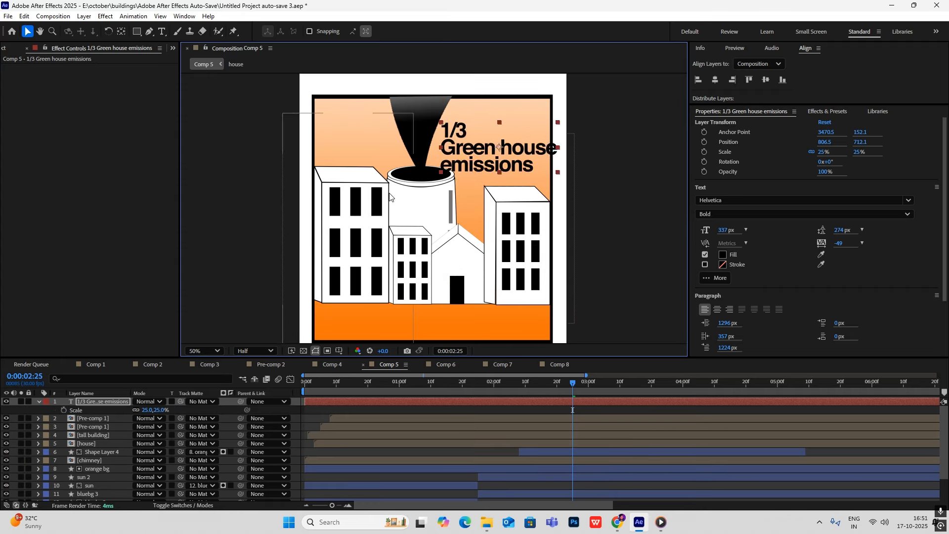
Step: Enlarge the font size of the "1/3" line and slightly reduce that of "Green house emissions"
{"action": "left_click_drag", "start_coordinate": [441, 128], "coordinate": [470, 129]}
{"action": "left_click_drag", "start_coordinate": [725, 230], "coordinate": [840, 230]}
{"action": "left_click_drag", "start_coordinate": [441, 151], "coordinate": [538, 173]}
{"action": "left_click_drag", "start_coordinate": [726, 230], "coordinate": [704, 230]}
Step: Position the text block inside the orange scene's upper-right sky, above the right building, and save the project
{"action": "left_click", "coordinate": [28, 32]}
{"action": "left_click_drag", "start_coordinate": [489, 149], "coordinate": [468, 170]}
{"action": "scroll", "coordinate": [494, 173], "scroll_direction": "down", "scroll_amount": 1}
{"action": "left_click", "coordinate": [608, 222]}
{"action": "left_click", "coordinate": [39, 401]}
{"action": "key", "text": "ctrl+s"}
{"action": "left_click", "coordinate": [595, 184]}
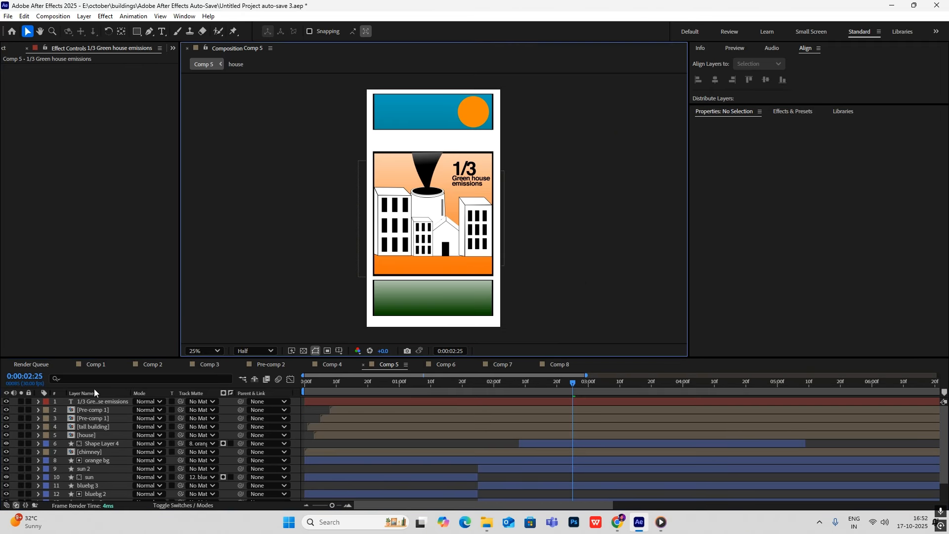
Step: Apply the user preset "text fade up" to the text layer at 0:00:02:15 and preview its animation
{"action": "left_click", "coordinate": [793, 112]}
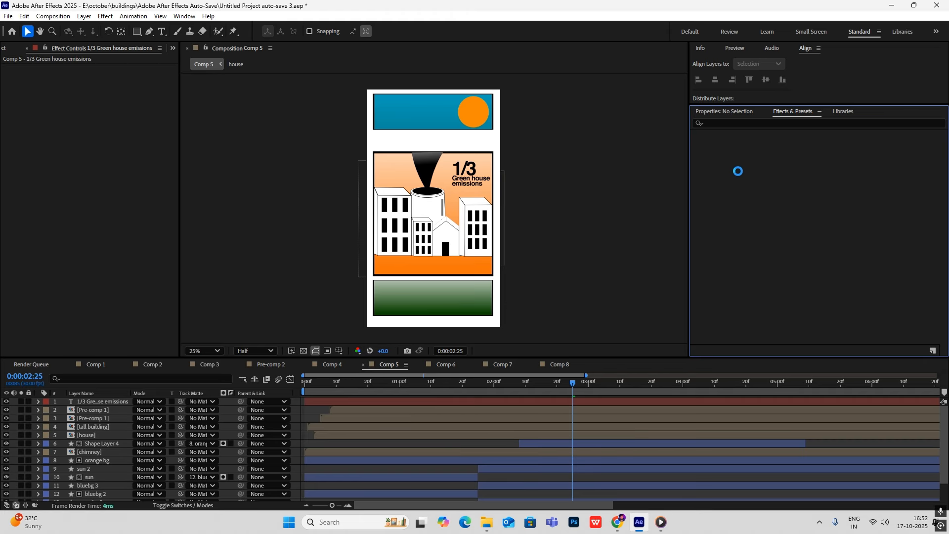
{"action": "left_click", "coordinate": [696, 134]}
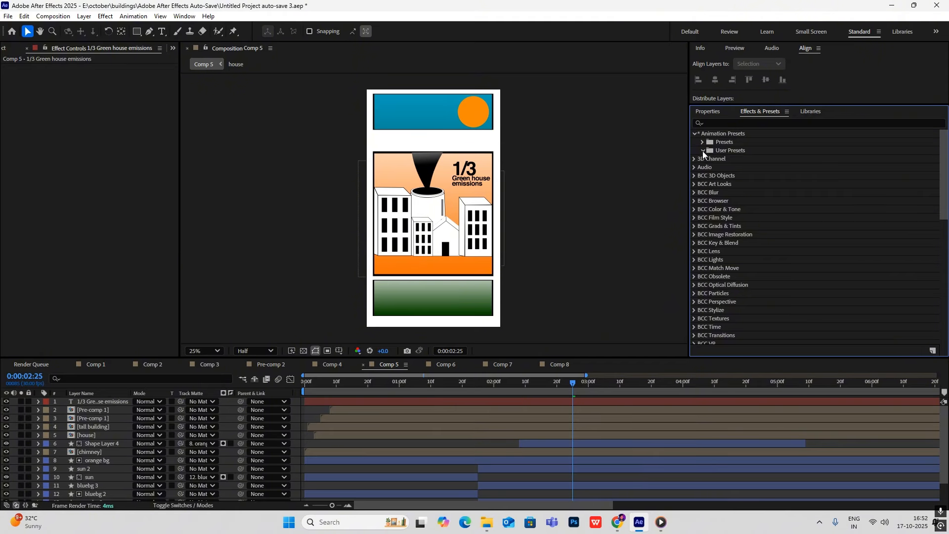
{"action": "left_click", "coordinate": [703, 150]}
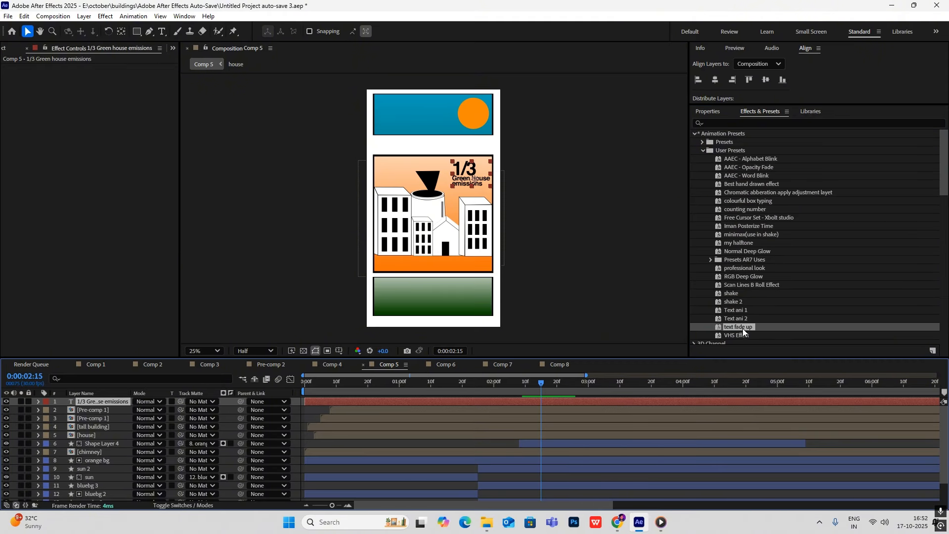
{"action": "left_click_drag", "start_coordinate": [741, 328], "coordinate": [600, 399]}
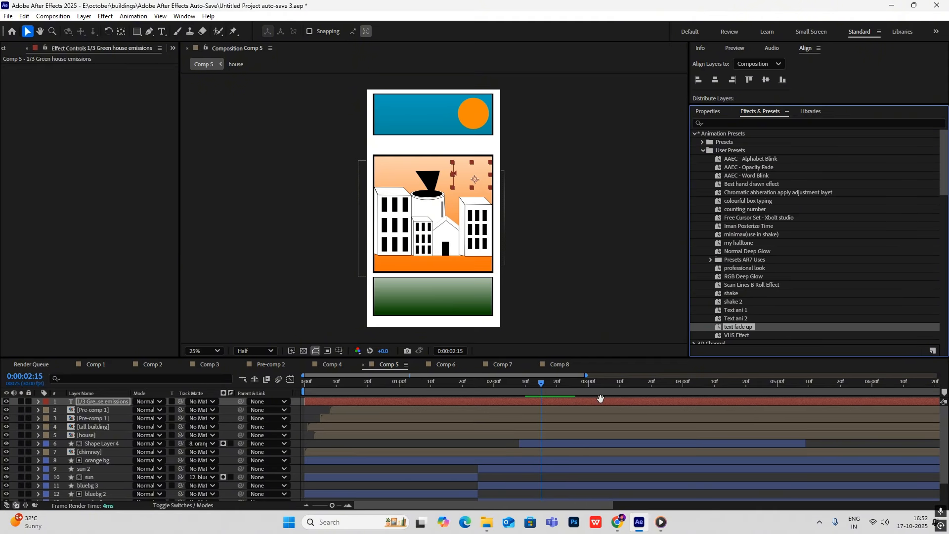
{"action": "key", "text": "space"}
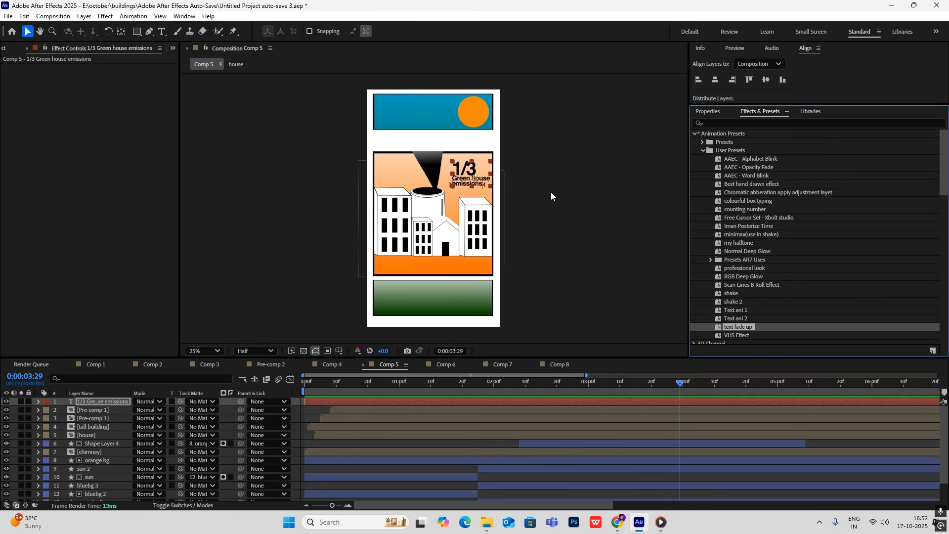
{"action": "left_click", "coordinate": [562, 194]}
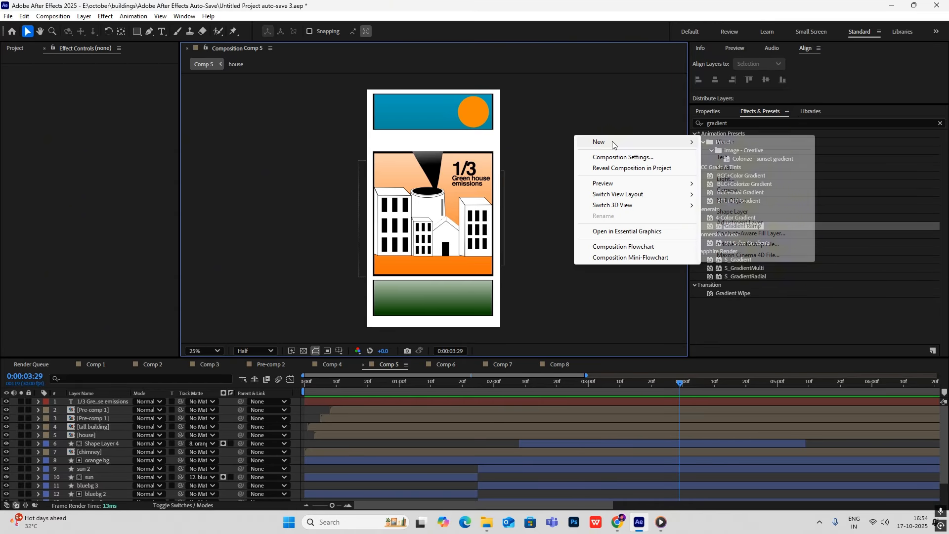
Step: Add a full-frame white solid on top of Comp 5 and apply the Gradient Ramp effect to it
{"action": "mouse_move", "coordinate": [615, 144]}
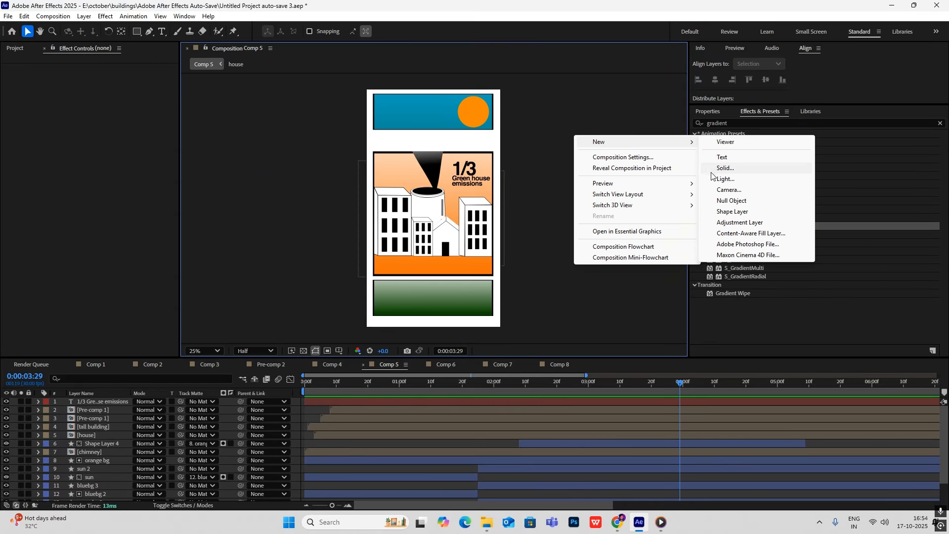
{"action": "left_click", "coordinate": [721, 169]}
{"action": "left_click", "coordinate": [540, 356]}
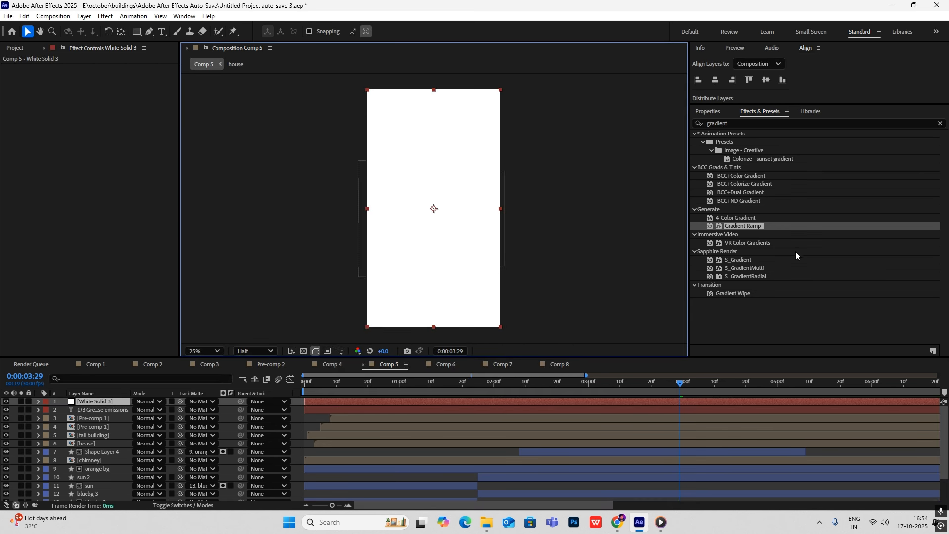
{"action": "left_click_drag", "start_coordinate": [753, 228], "coordinate": [106, 402]}
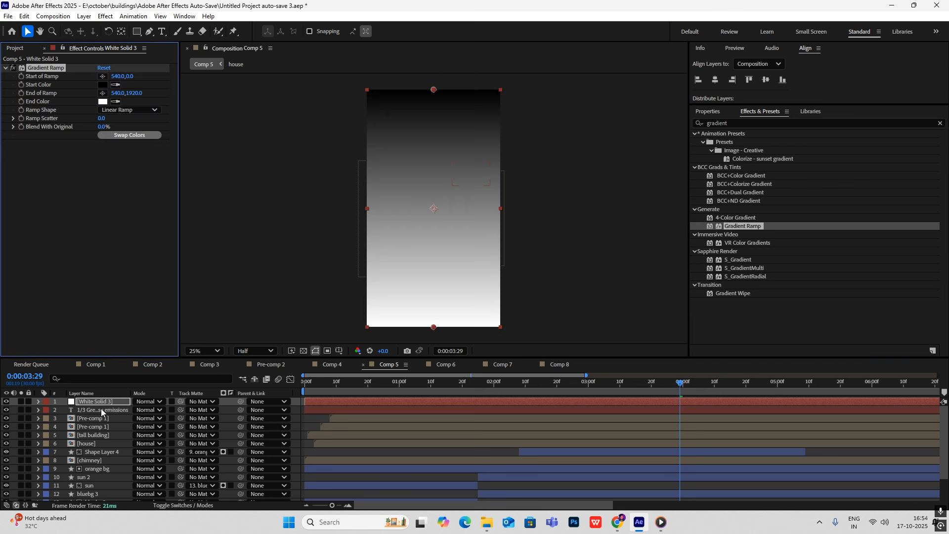
Step: Set the solid's Gradient Ramp start color to bright red and its end color to black
{"action": "left_click", "coordinate": [103, 85]}
{"action": "left_click", "coordinate": [487, 199]}
{"action": "key", "text": "Return"}
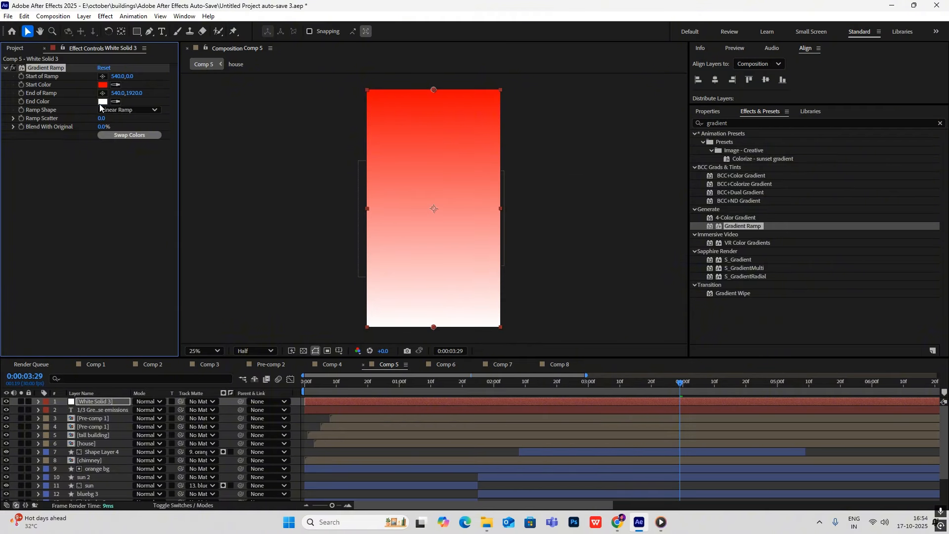
{"action": "left_click", "coordinate": [102, 101]}
{"action": "left_click", "coordinate": [363, 324]}
{"action": "left_click", "coordinate": [574, 201]}
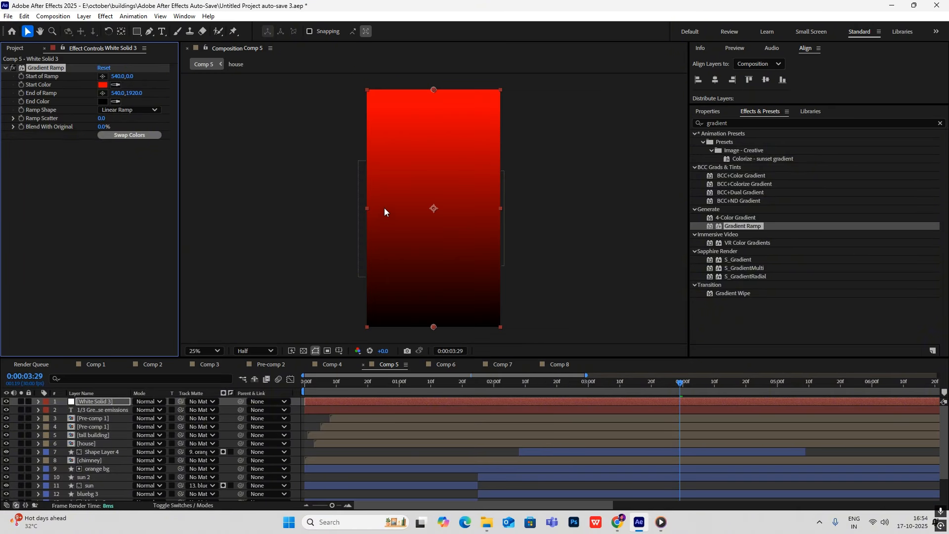
Step: Draw a rectangular mask on White Solid 3 and fit it to the right part of the orange scene
{"action": "left_click", "coordinate": [137, 32]}
{"action": "mouse_move", "coordinate": [432, 137]}
{"action": "left_mouse_down"}
{"action": "mouse_move", "coordinate": [494, 252]}
{"action": "mouse_move", "coordinate": [492, 274]}
{"action": "left_mouse_up"}
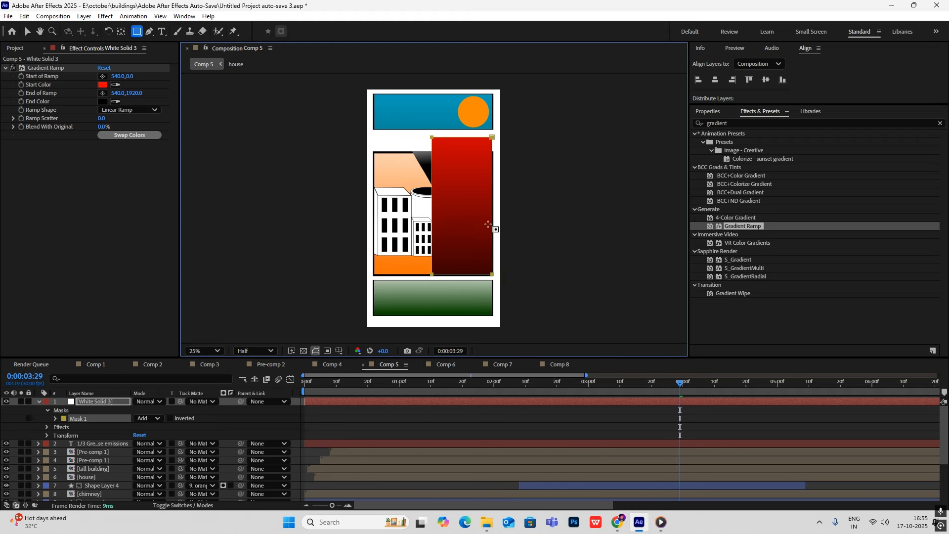
{"action": "left_click", "coordinate": [55, 419]}
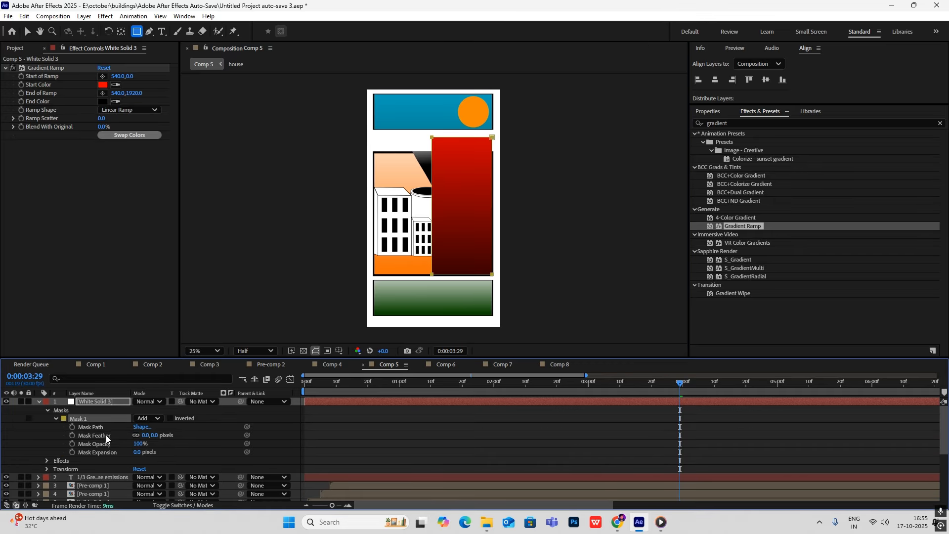
{"action": "left_click", "coordinate": [106, 427]}
{"action": "mouse_move", "coordinate": [431, 137]}
{"action": "left_mouse_down"}
{"action": "mouse_move", "coordinate": [427, 158]}
{"action": "mouse_move", "coordinate": [412, 161]}
{"action": "mouse_move", "coordinate": [432, 143]}
{"action": "mouse_move", "coordinate": [433, 153]}
{"action": "left_mouse_up"}
{"action": "key", "text": "ctrl+z"}
{"action": "key", "text": "v"}
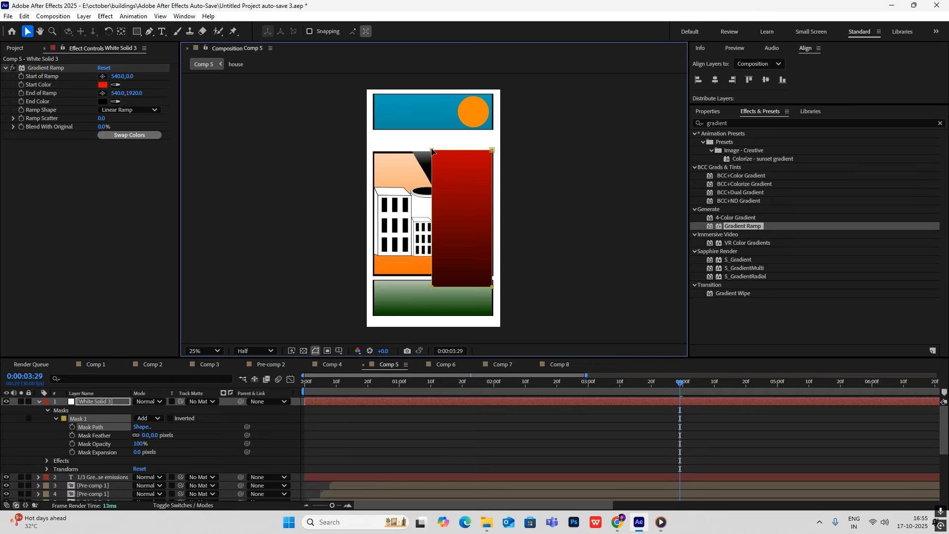
{"action": "double_click", "coordinate": [432, 287]}
{"action": "left_click_drag", "start_coordinate": [432, 288], "coordinate": [425, 277]}
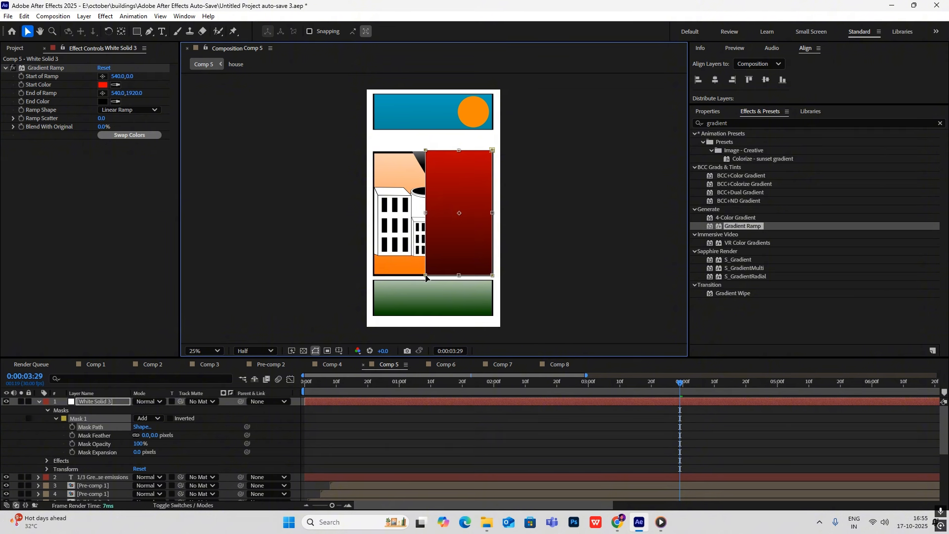
Step: Pre-compose the masked White Solid 3 as "heat", moving all its attributes into the new composition, and select the new layer
{"action": "key", "text": "ctrl+shift+a"}
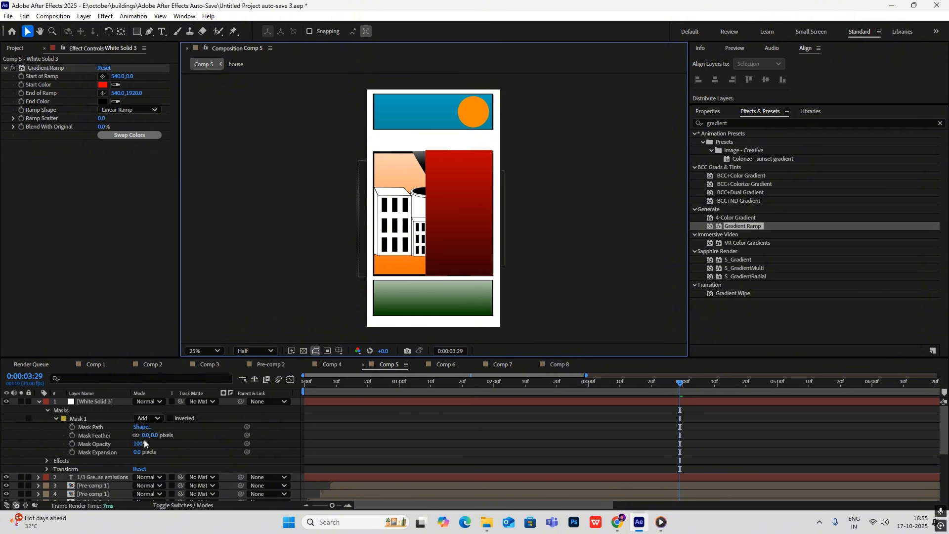
{"action": "left_click", "coordinate": [493, 234]}
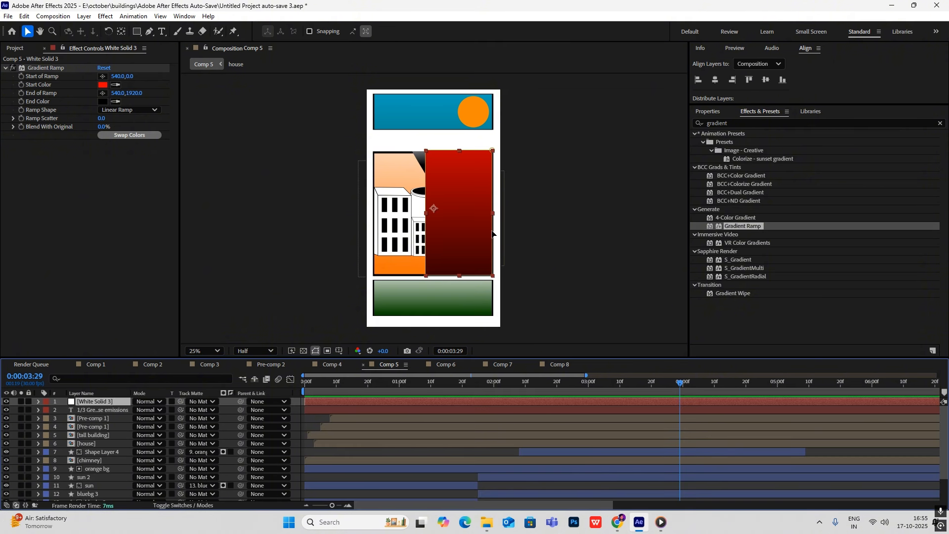
{"action": "key", "text": "ctrl+shift+c"}
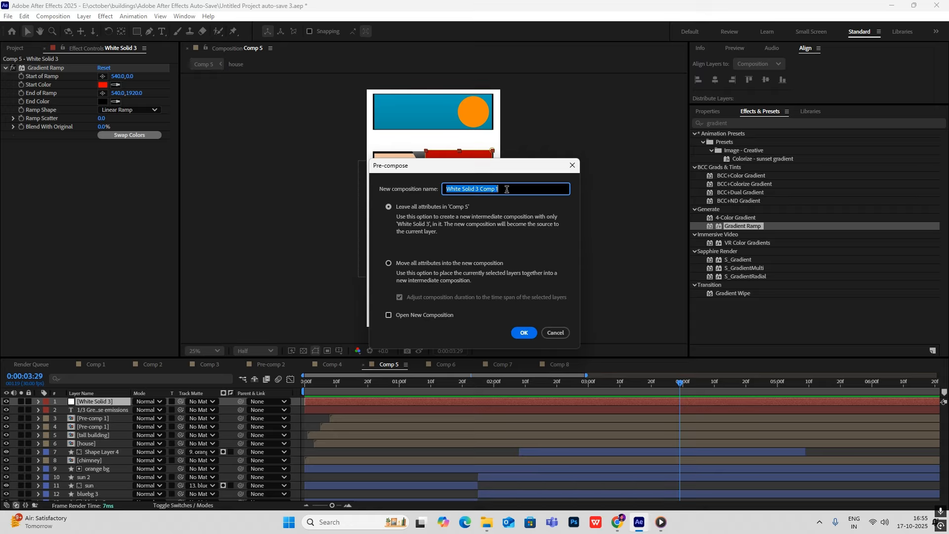
{"action": "type", "text": "heat layer"}
{"action": "left_click", "coordinate": [520, 336]}
{"action": "left_click", "coordinate": [93, 401]}
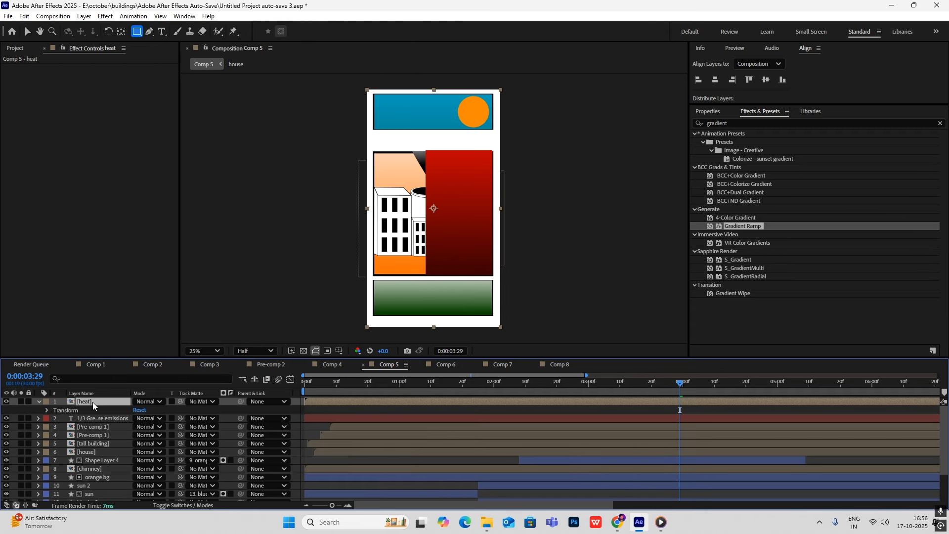
Step: Draw a rectangular mask over the right side of the heat layer and feather it by 261 pixels
{"action": "key", "text": "q"}
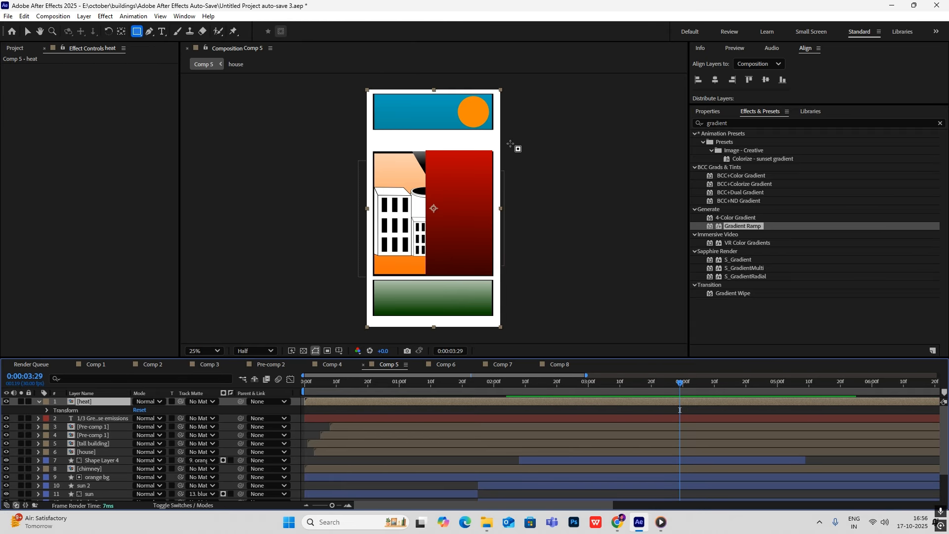
{"action": "left_click_drag", "start_coordinate": [518, 143], "coordinate": [460, 278]}
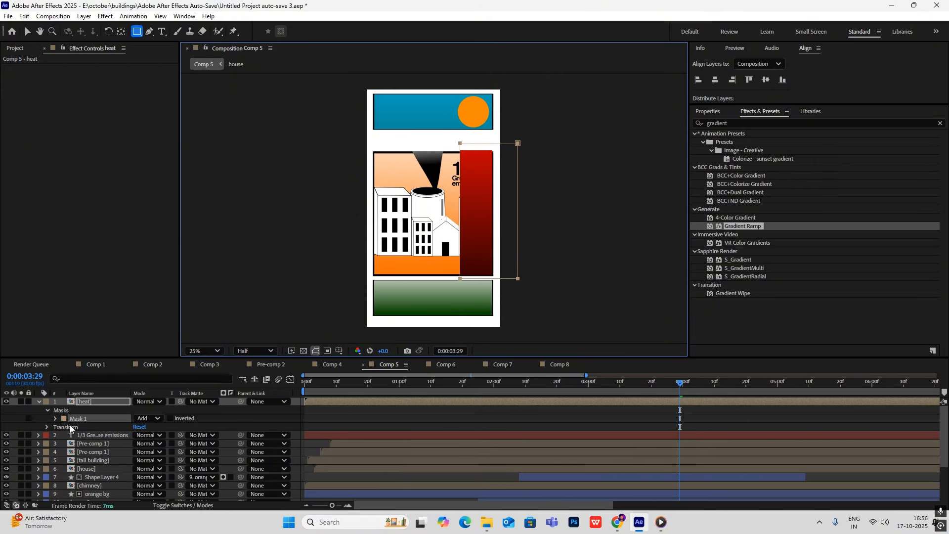
{"action": "left_click", "coordinate": [55, 418]}
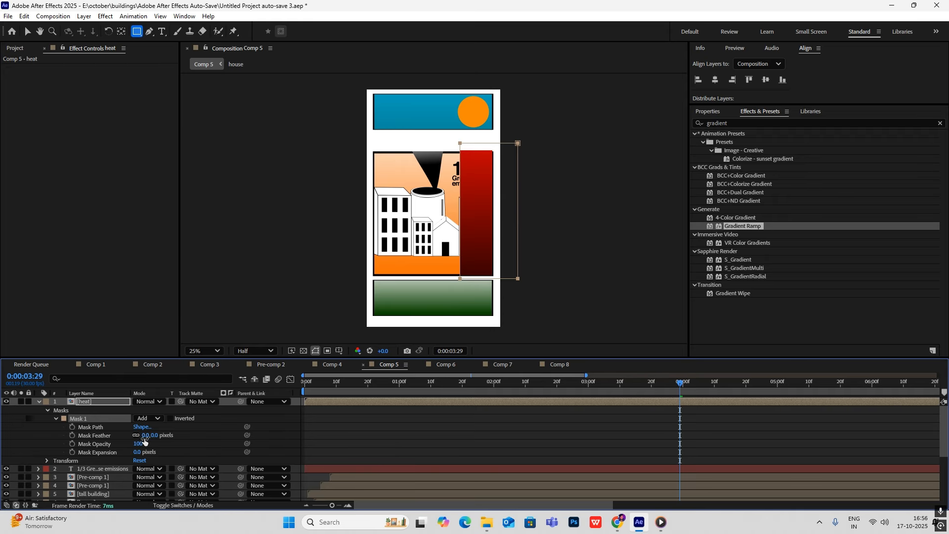
{"action": "left_click_drag", "start_coordinate": [146, 435], "coordinate": [277, 440]}
Step: Lower the heat layer's opacity to 77% and set its mask expansion to 144 pixels
{"action": "key", "text": "t"}
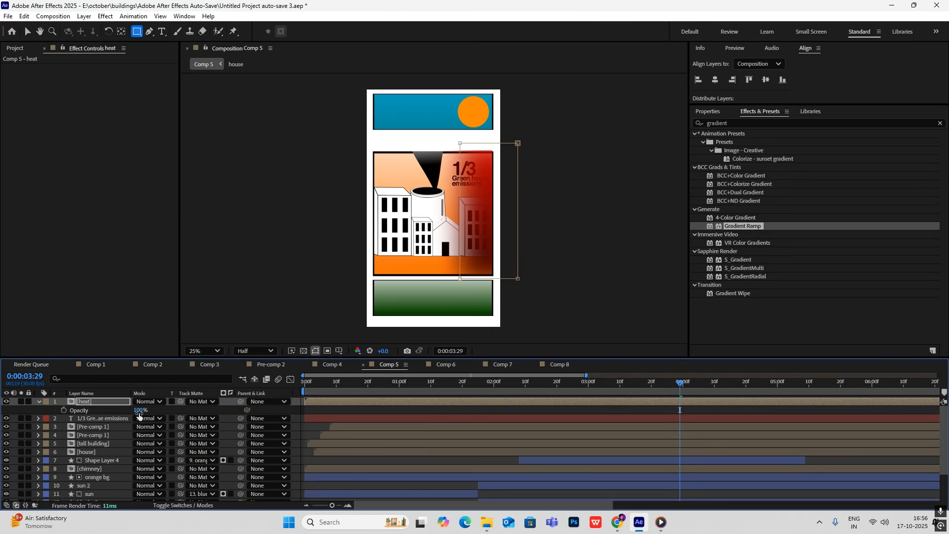
{"action": "mouse_move", "coordinate": [139, 410]}
{"action": "left_mouse_down"}
{"action": "mouse_move", "coordinate": [123, 414]}
{"action": "mouse_move", "coordinate": [133, 416]}
{"action": "left_mouse_up"}
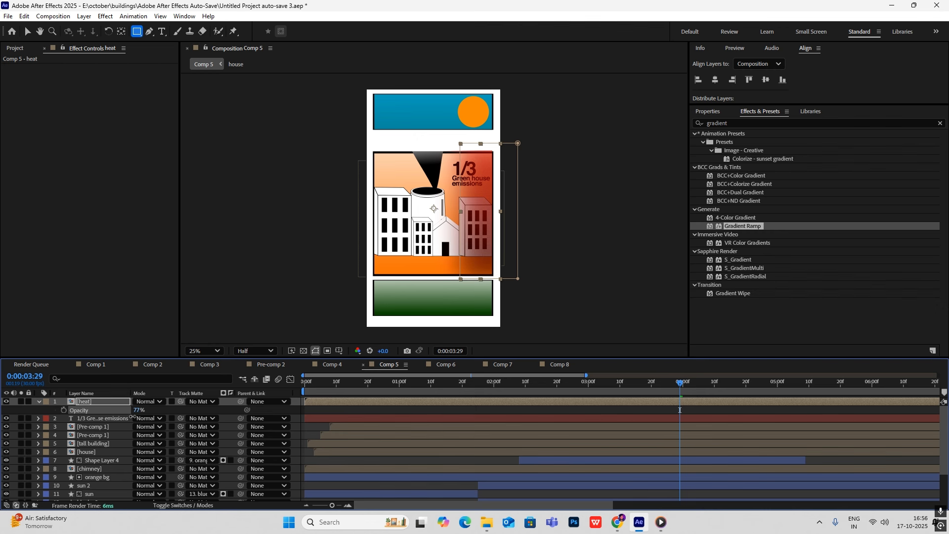
{"action": "mouse_move", "coordinate": [196, 450]}
{"action": "left_mouse_down"}
{"action": "mouse_move", "coordinate": [217, 451]}
{"action": "mouse_move", "coordinate": [208, 451]}
{"action": "left_mouse_up"}
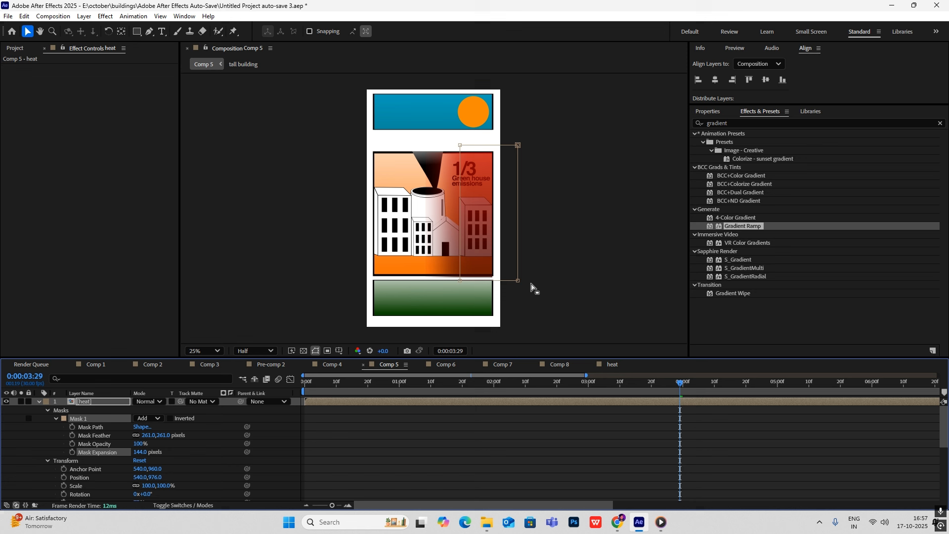
{"action": "left_click", "coordinate": [578, 194]}
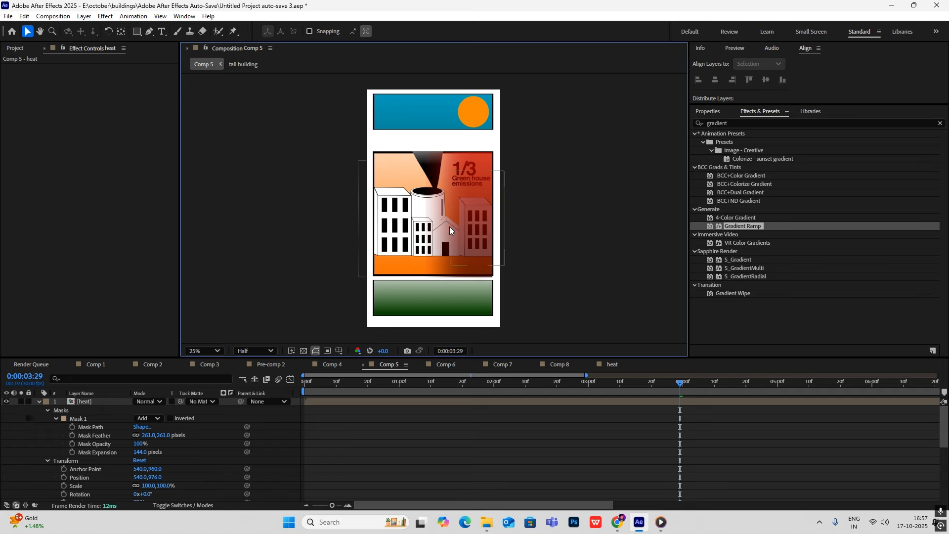
Step: Set the heat layer's opacity to 80%
{"action": "left_click", "coordinate": [100, 402]}
{"action": "key", "text": "t"}
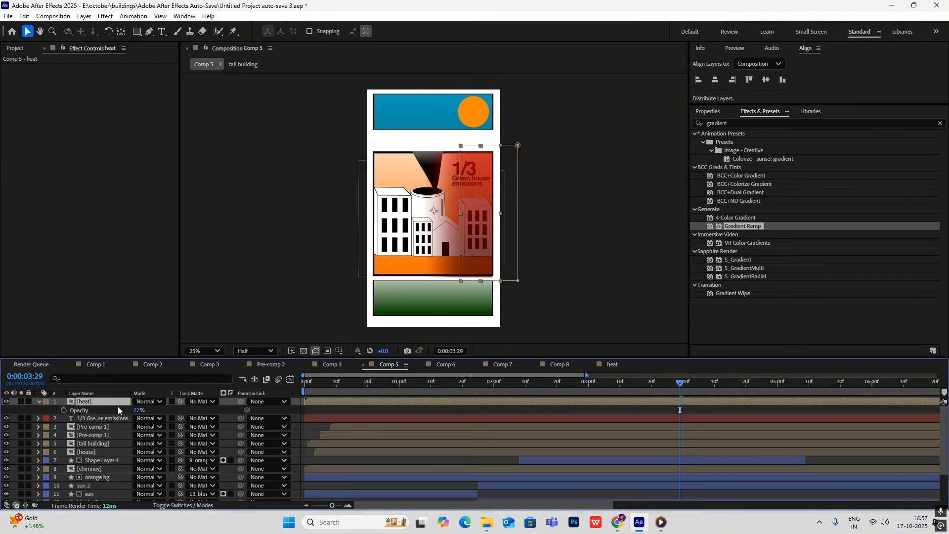
{"action": "left_click_drag", "start_coordinate": [139, 410], "coordinate": [143, 410]}
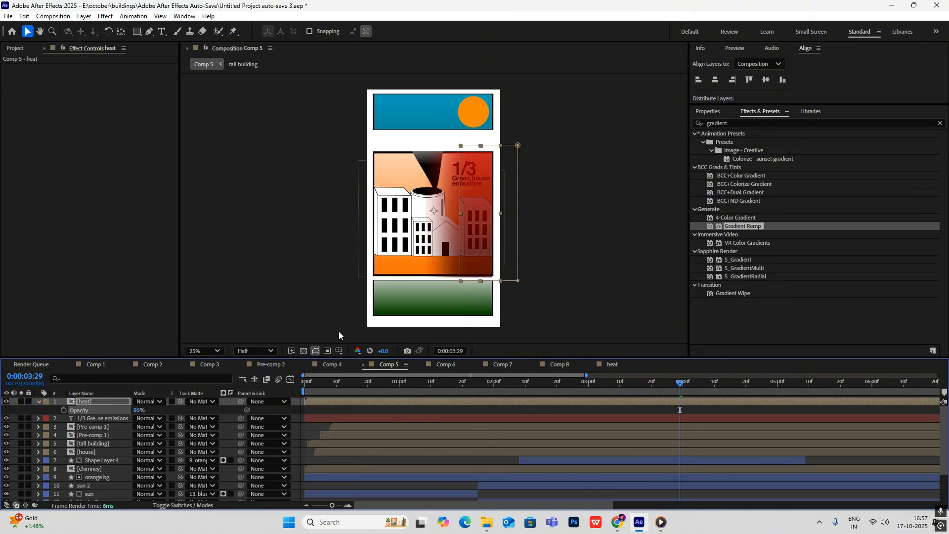
{"action": "left_click", "coordinate": [629, 219]}
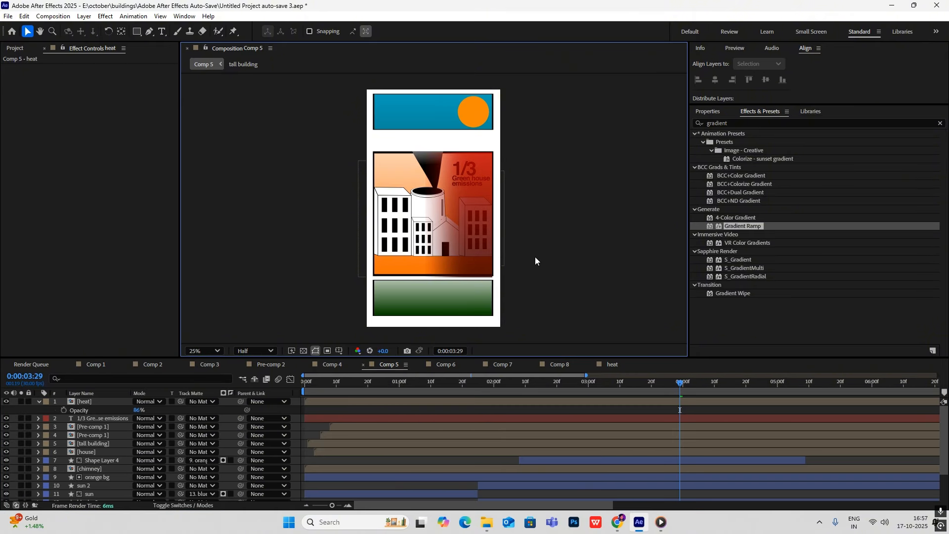
{"action": "left_click", "coordinate": [142, 410]}
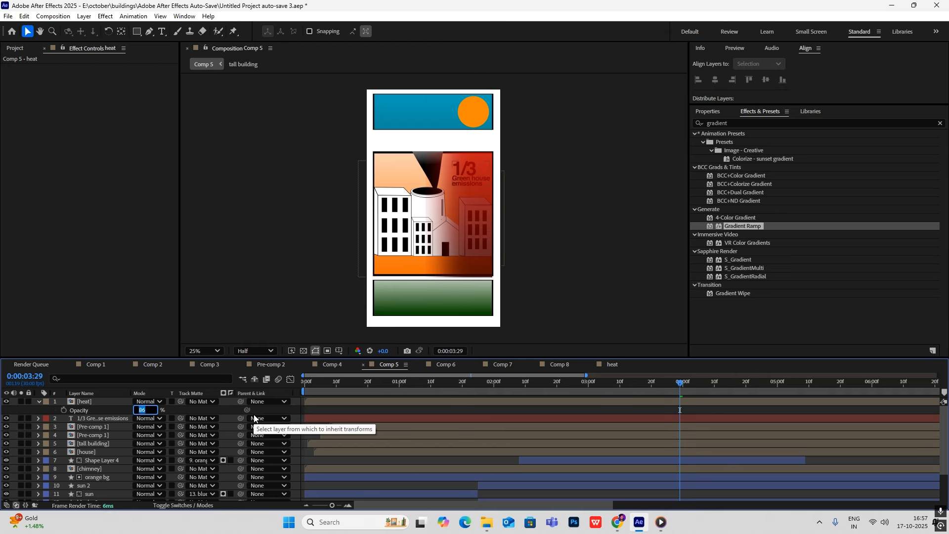
{"action": "type", "text": "80"}
{"action": "left_click", "coordinate": [595, 242]}
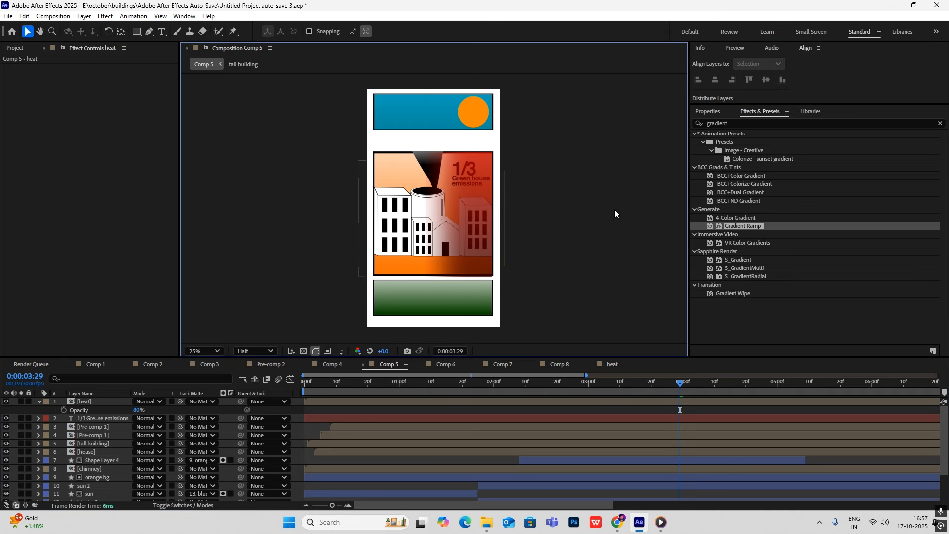
Step: Keyframe the heat layer's opacity from 3% at 0:00:02:19 to 80% at 0:00:03:00
{"action": "left_click_drag", "start_coordinate": [680, 381], "coordinate": [591, 386]}
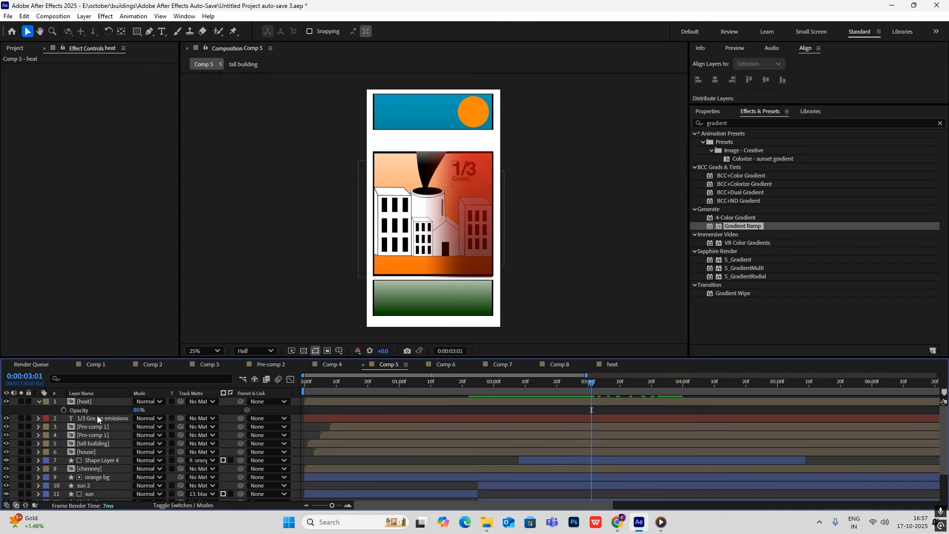
{"action": "left_click", "coordinate": [85, 401]}
{"action": "key", "text": "s"}
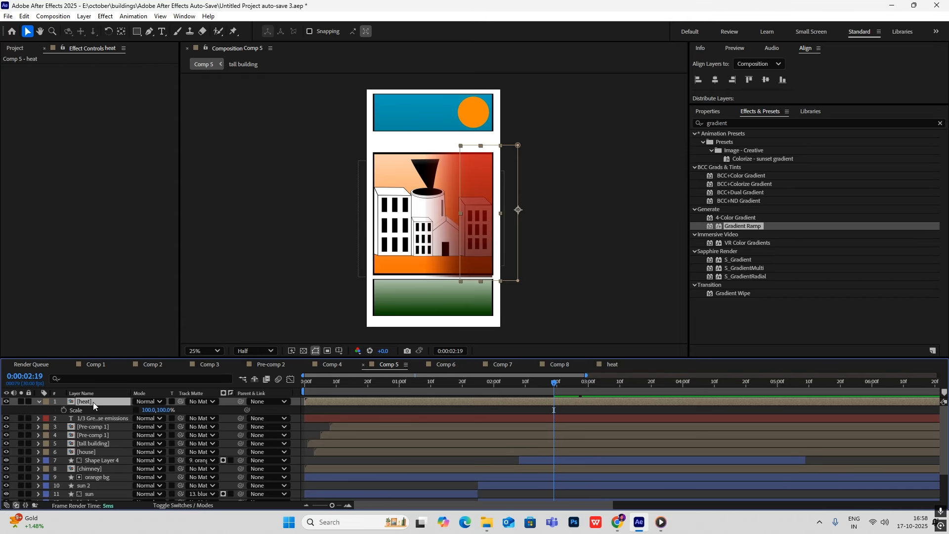
{"action": "key", "text": "t"}
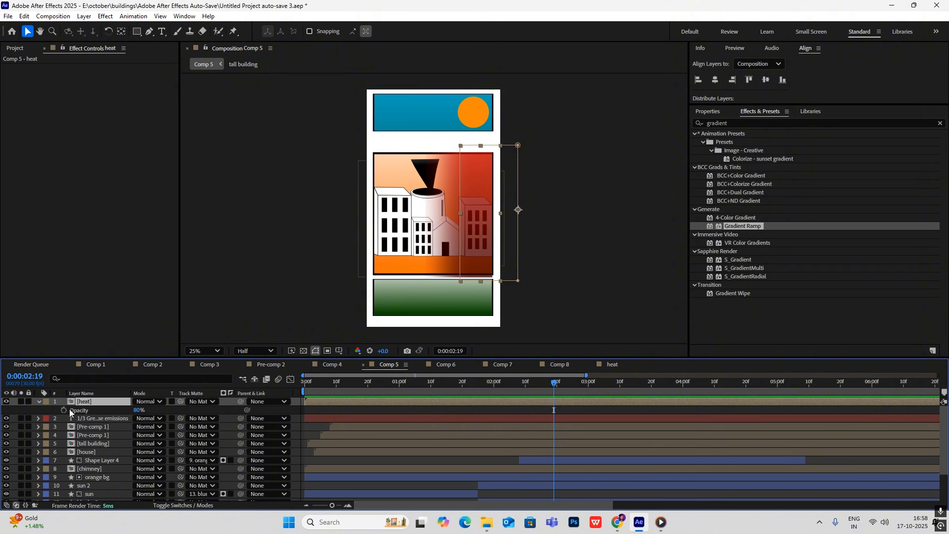
{"action": "left_click", "coordinate": [65, 410]}
{"action": "left_click_drag", "start_coordinate": [555, 382], "coordinate": [590, 398]}
{"action": "left_click", "coordinate": [14, 410]}
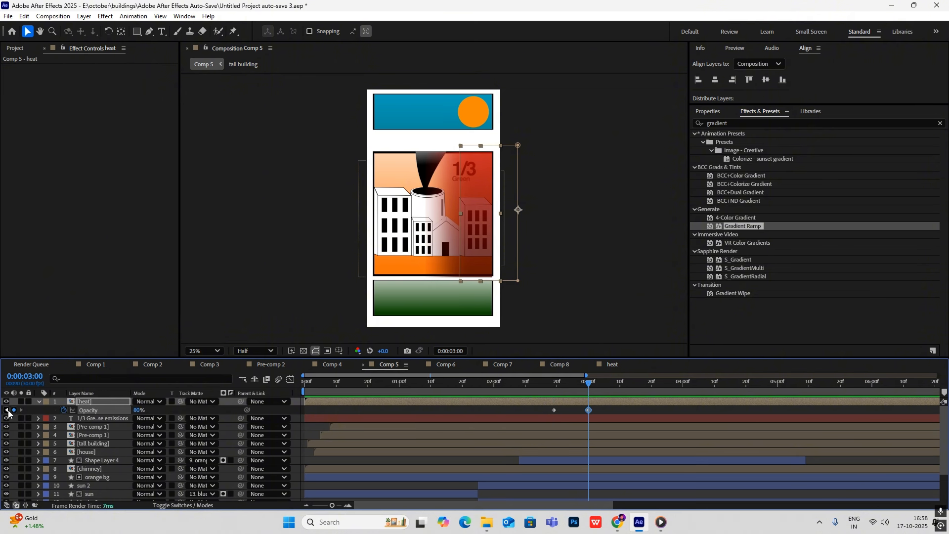
{"action": "left_click", "coordinate": [7, 409]}
{"action": "left_click_drag", "start_coordinate": [140, 411], "coordinate": [9, 414]}
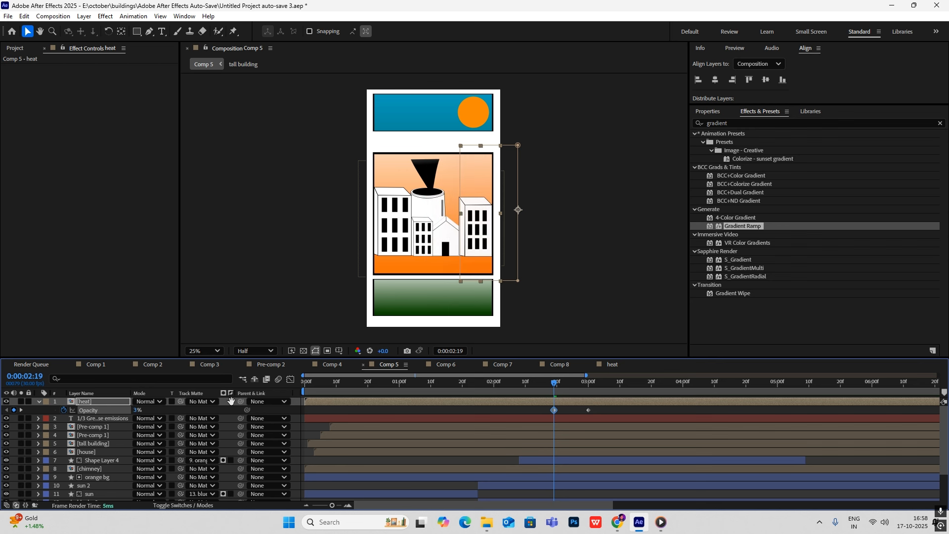
Step: Apply Easy Ease to both heat opacity keyframes, move the end keyframe to about 0:00:03:08 with 64% opacity, and preview the fade
{"action": "key", "text": "space"}
{"action": "left_click", "coordinate": [638, 390]}
{"action": "left_click", "coordinate": [571, 383]}
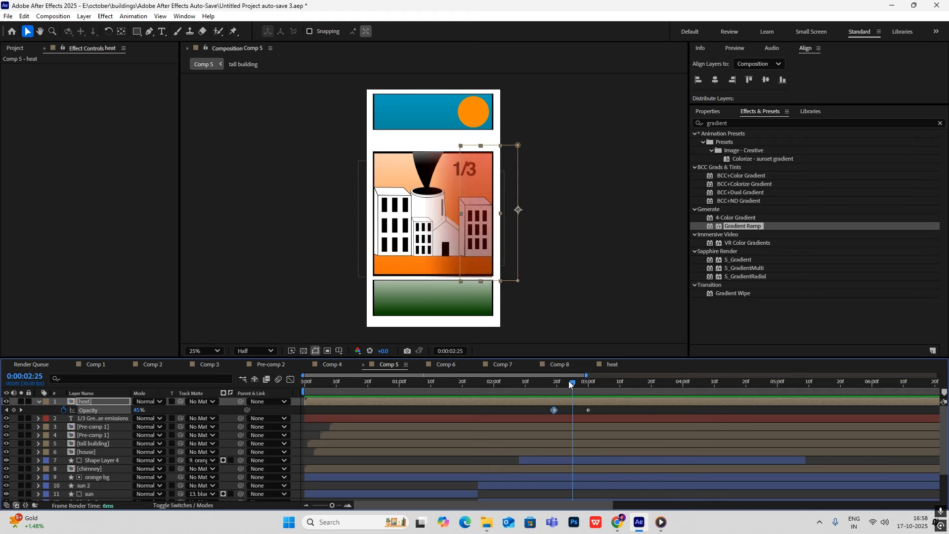
{"action": "left_click_drag", "start_coordinate": [572, 383], "coordinate": [554, 384]}
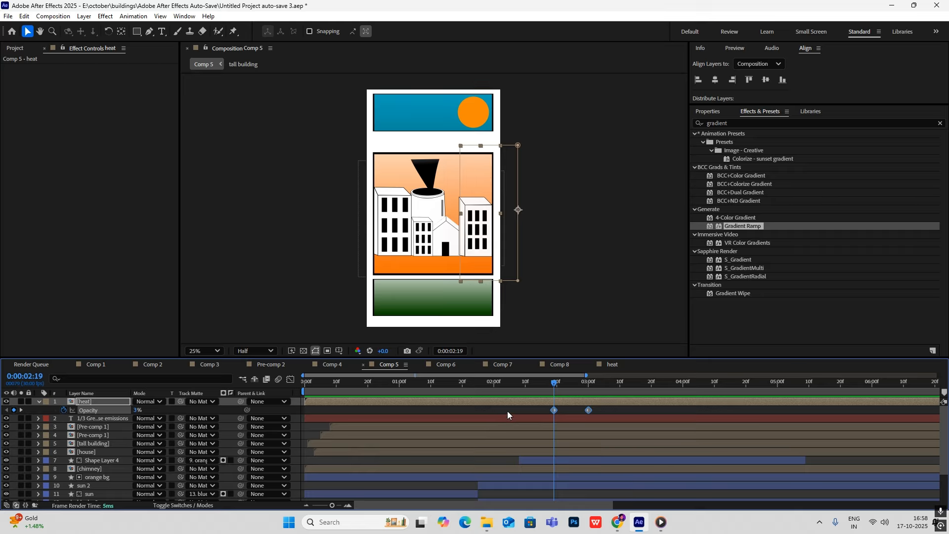
{"action": "key", "text": "F9"}
{"action": "key", "text": "space"}
{"action": "key", "text": "space"}
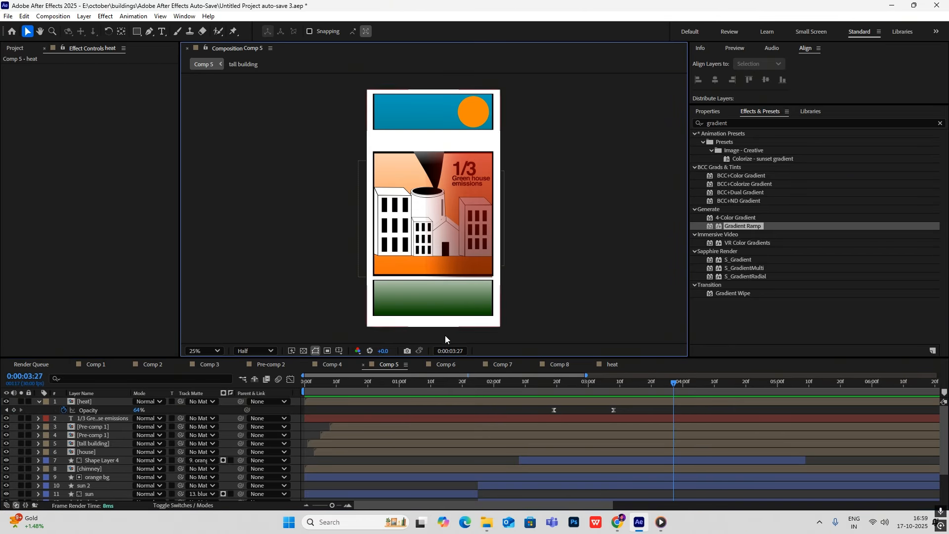
{"action": "left_click", "coordinate": [39, 402]}
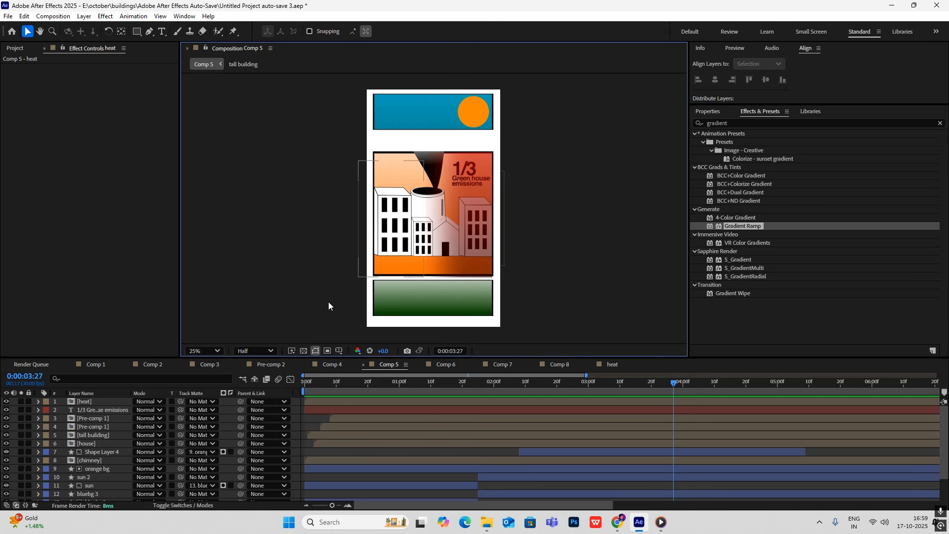
Step: Create an adjustment layer above all layers of Comp 5 and rename it "post"
{"action": "right_click", "coordinate": [609, 182]}
{"action": "mouse_move", "coordinate": [631, 190]}
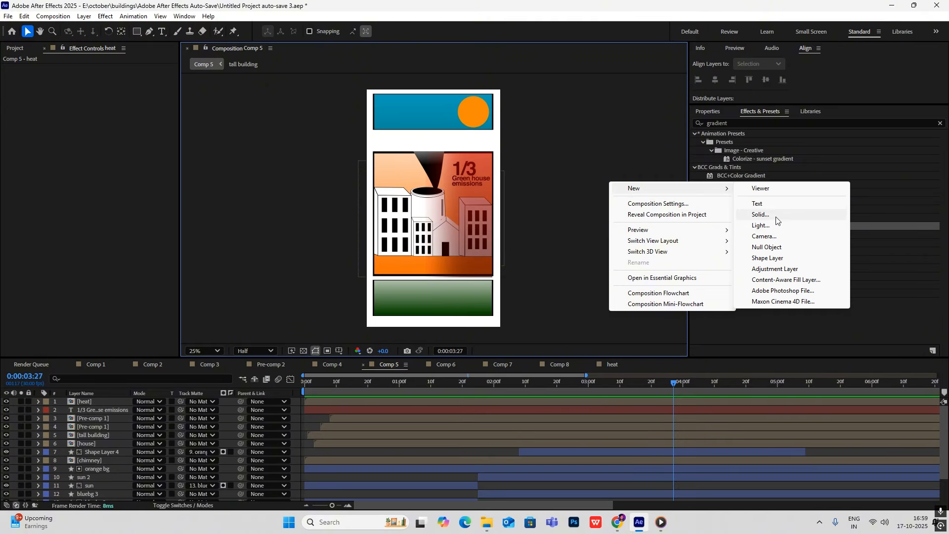
{"action": "left_click", "coordinate": [769, 269]}
{"action": "key", "text": "Return"}
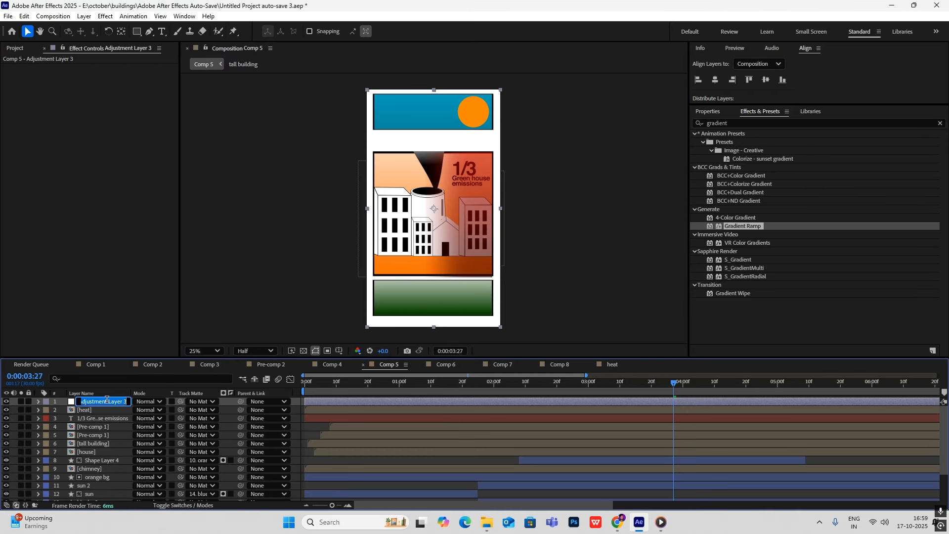
{"action": "type", "text": "post"}
{"action": "left_click", "coordinate": [568, 228]}
Step: Search the effects for "noise" and apply Noise to the post layer with an amount of 13%
{"action": "left_click", "coordinate": [719, 124]}
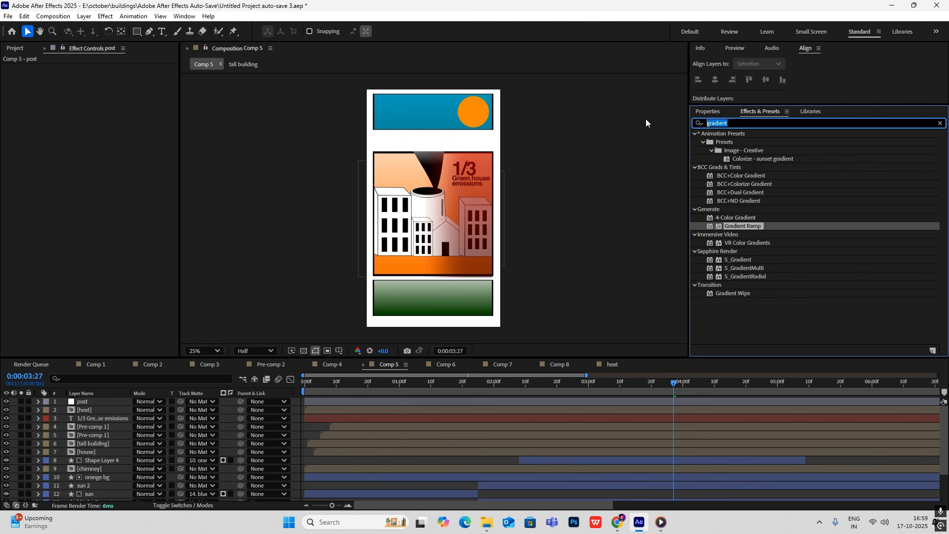
{"action": "type", "text": "noise"}
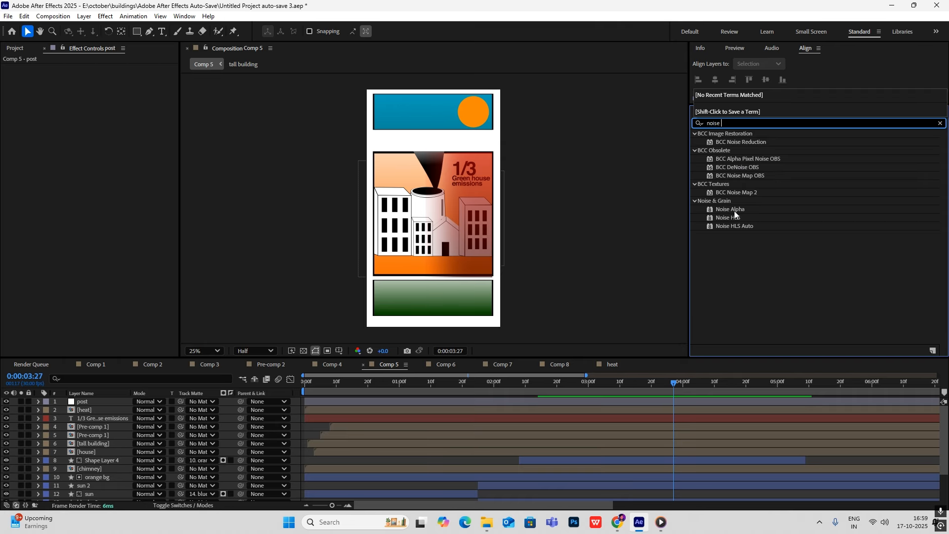
{"action": "key", "text": "BackSpace"}
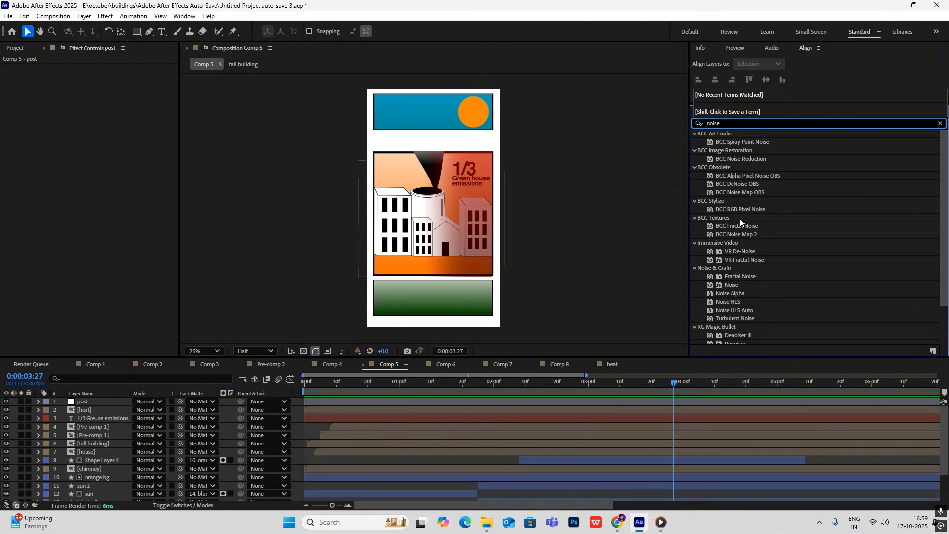
{"action": "scroll", "coordinate": [740, 239], "scroll_direction": "down", "scroll_amount": 2}
{"action": "left_click_drag", "start_coordinate": [731, 238], "coordinate": [99, 401]}
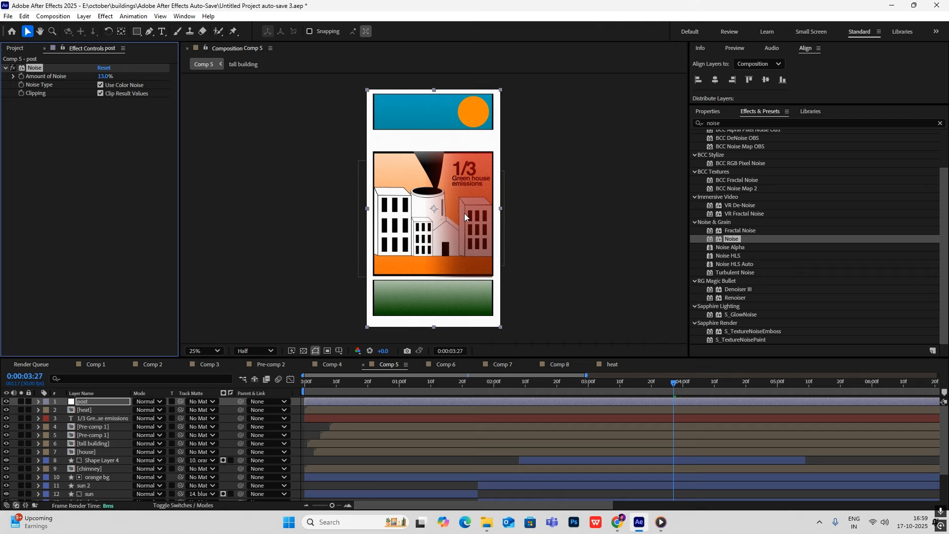
Step: Check the grain on several frames and set the post layer's amount of noise to 10%
{"action": "key", "text": "period"}
{"action": "key", "text": "comma"}
{"action": "left_click_drag", "start_coordinate": [675, 384], "coordinate": [576, 376]}
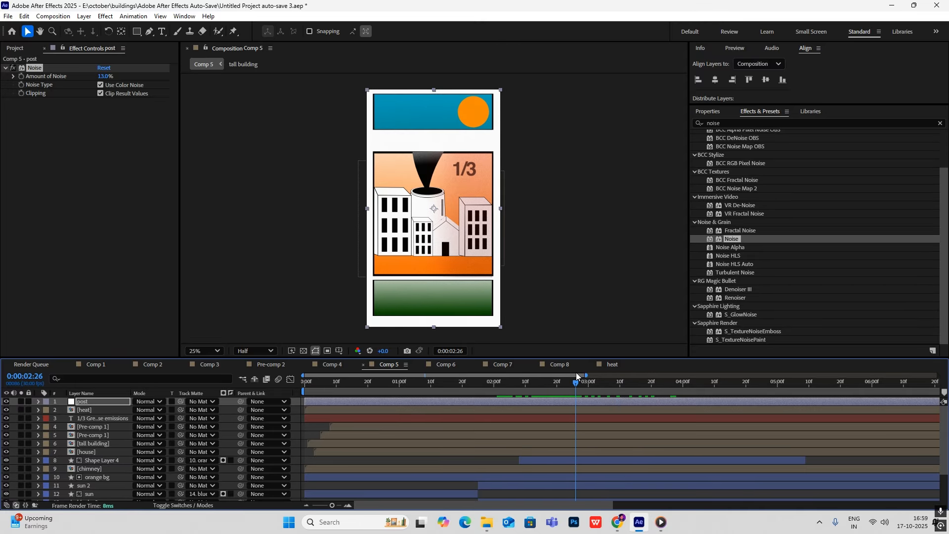
{"action": "left_click", "coordinate": [103, 76]}
{"action": "left_click", "coordinate": [561, 152]}
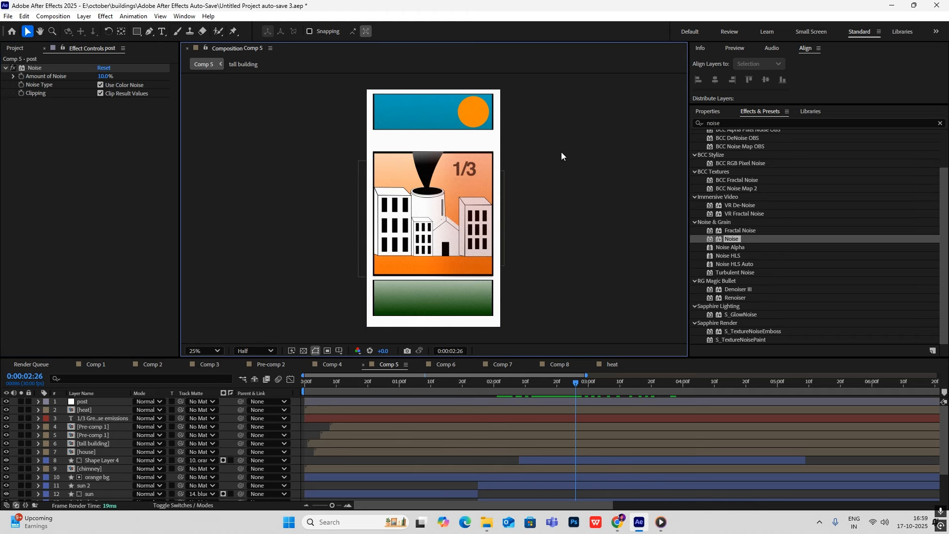
{"action": "mouse_move", "coordinate": [574, 383]}
{"action": "left_mouse_down"}
{"action": "mouse_move", "coordinate": [384, 372]}
{"action": "mouse_move", "coordinate": [569, 378]}
{"action": "left_mouse_up"}
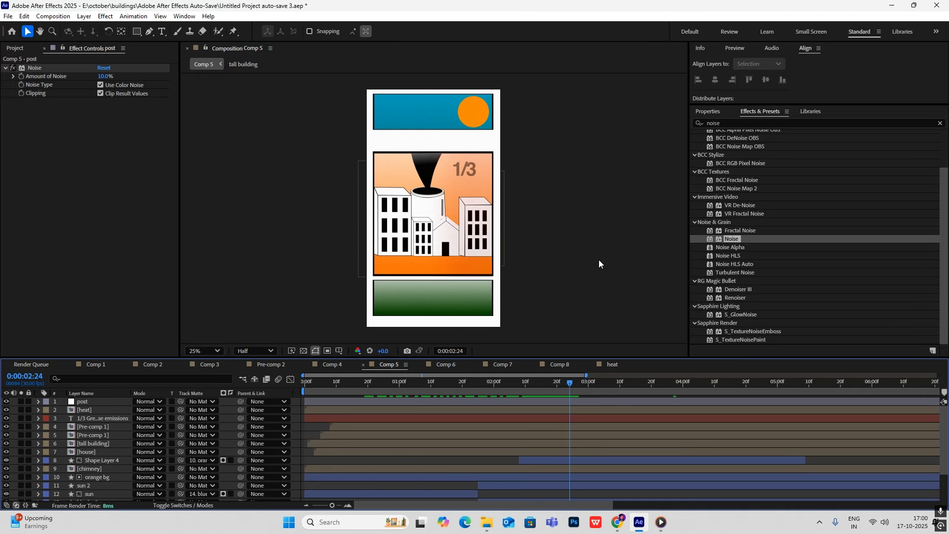
Step: Search the effects for "turb" and add Turbulent Displace to the post layer
{"action": "key", "text": "ctrl+5"}
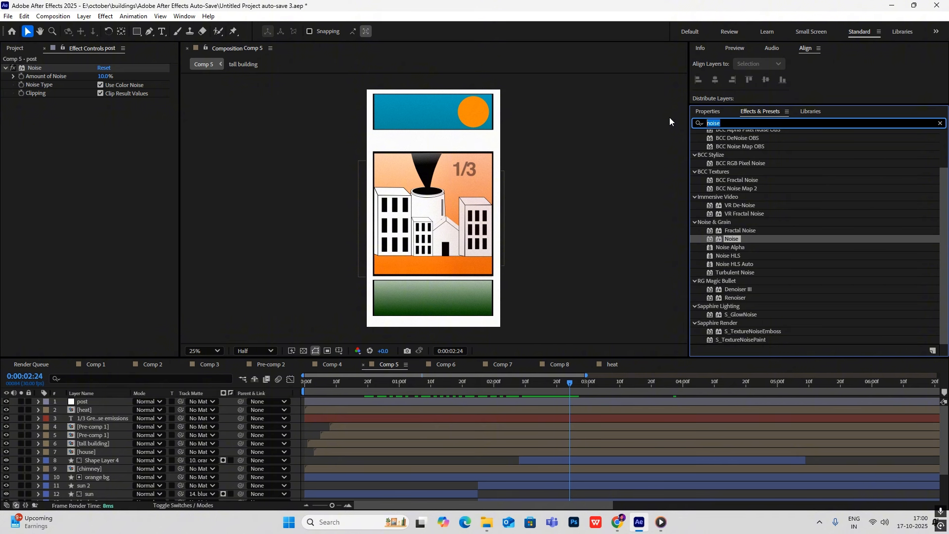
{"action": "type", "text": "turbbl"}
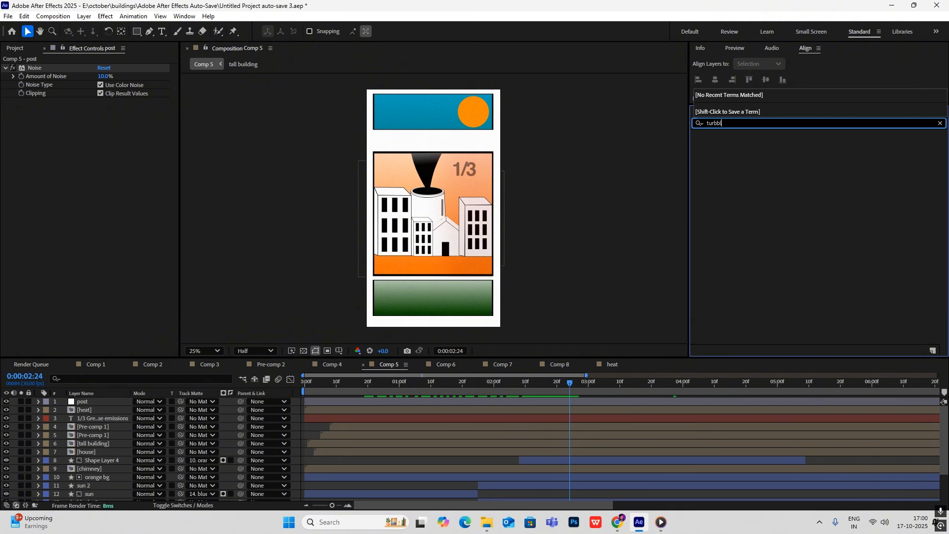
{"action": "type", "text": "ent"}
{"action": "key", "text": "BackSpace"}
{"action": "key", "text": "BackSpace"}
{"action": "key", "text": "BackSpace"}
{"action": "key", "text": "BackSpace"}
{"action": "key", "text": "BackSpace"}
{"action": "left_click", "coordinate": [738, 177]}
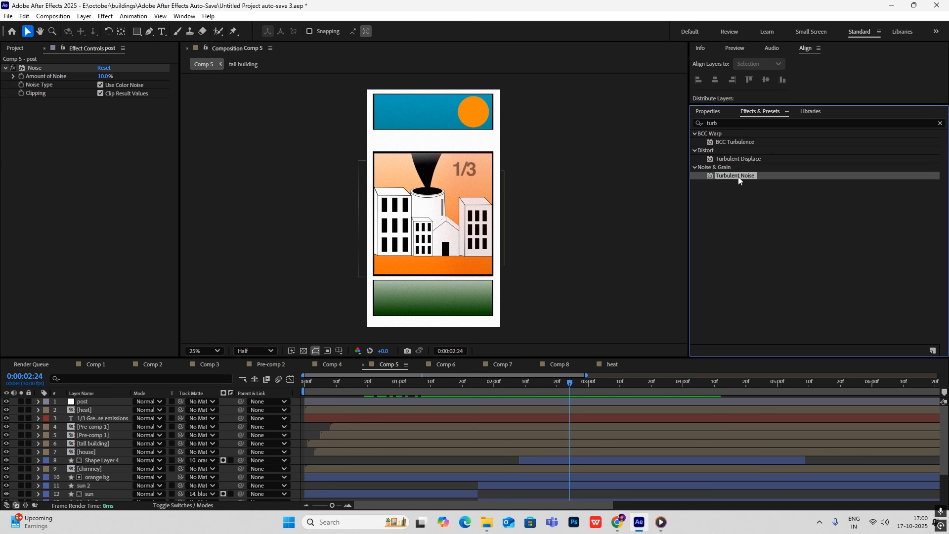
{"action": "left_click_drag", "start_coordinate": [738, 158], "coordinate": [75, 154]}
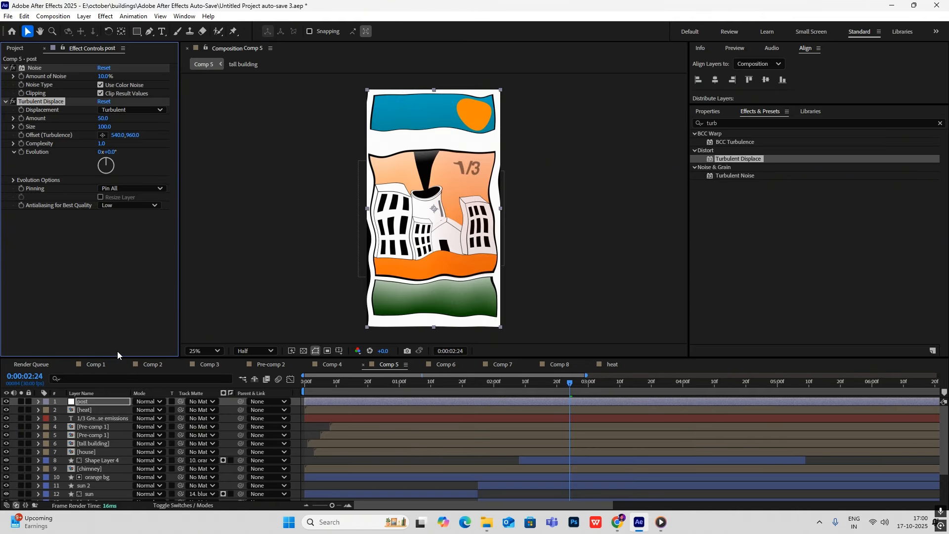
Step: Add Roughen Edges to the post layer and set Turbulent Displace to amount 25 and size 2
{"action": "left_click", "coordinate": [781, 123]}
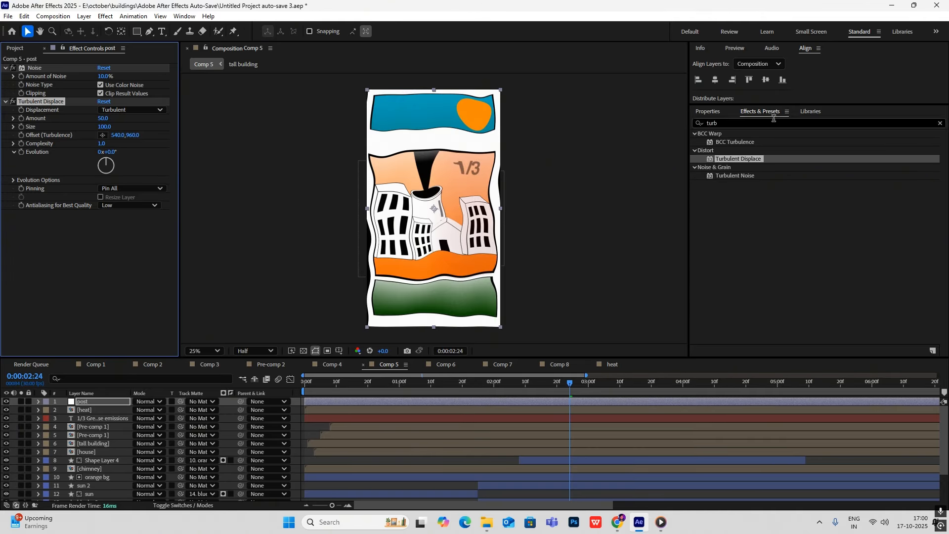
{"action": "type", "text": "rou"}
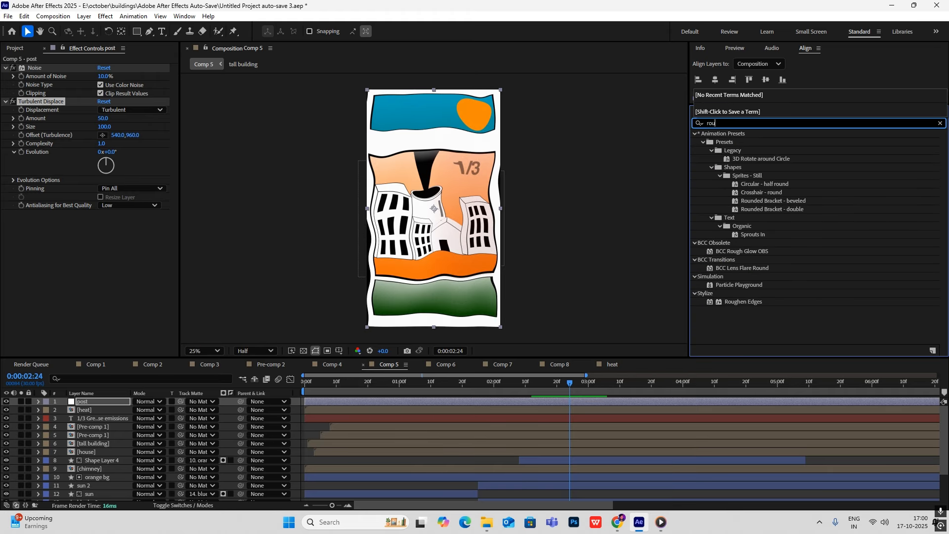
{"action": "type", "text": "ghen"}
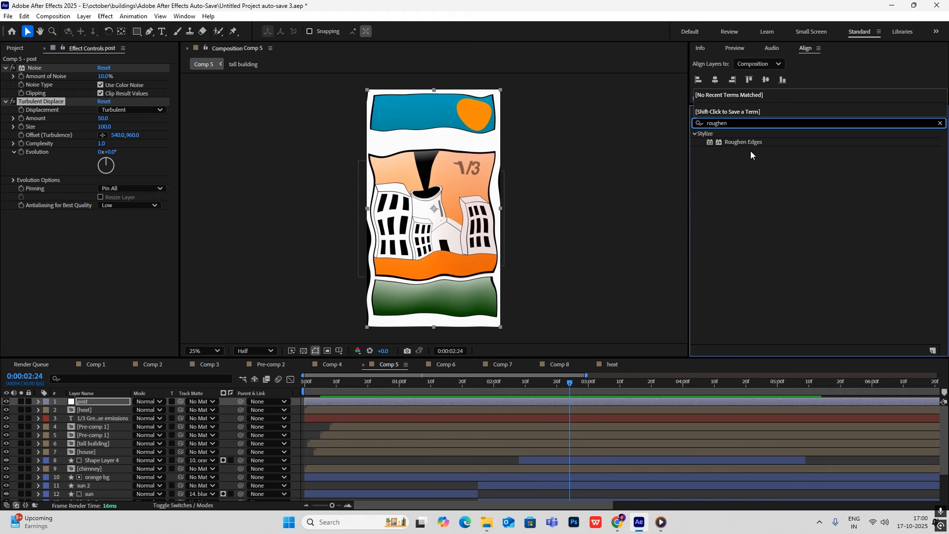
{"action": "left_click_drag", "start_coordinate": [748, 143], "coordinate": [97, 274]}
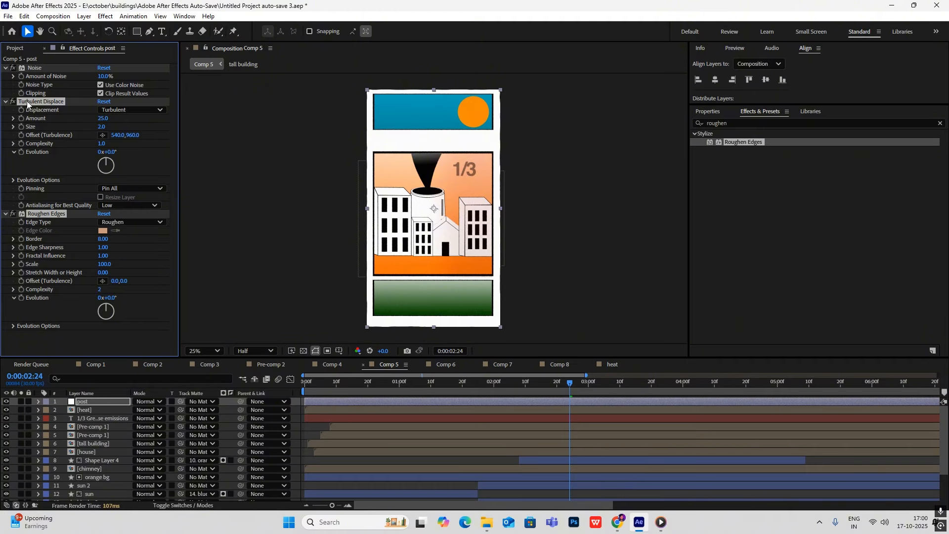
{"action": "left_click", "coordinate": [310, 230]}
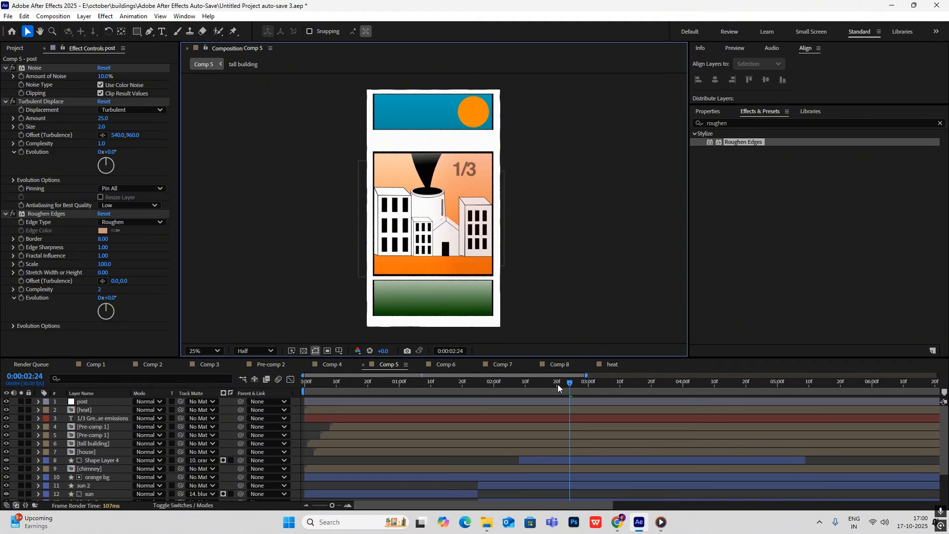
Step: Examine the grain and rough edges up close around the smoke and 1/3 text, and check the whole frame at 0:00:02:09
{"action": "scroll", "coordinate": [383, 215], "scroll_direction": "up", "scroll_amount": 2}
{"action": "scroll", "coordinate": [381, 201], "scroll_direction": "down", "scroll_amount": 1}
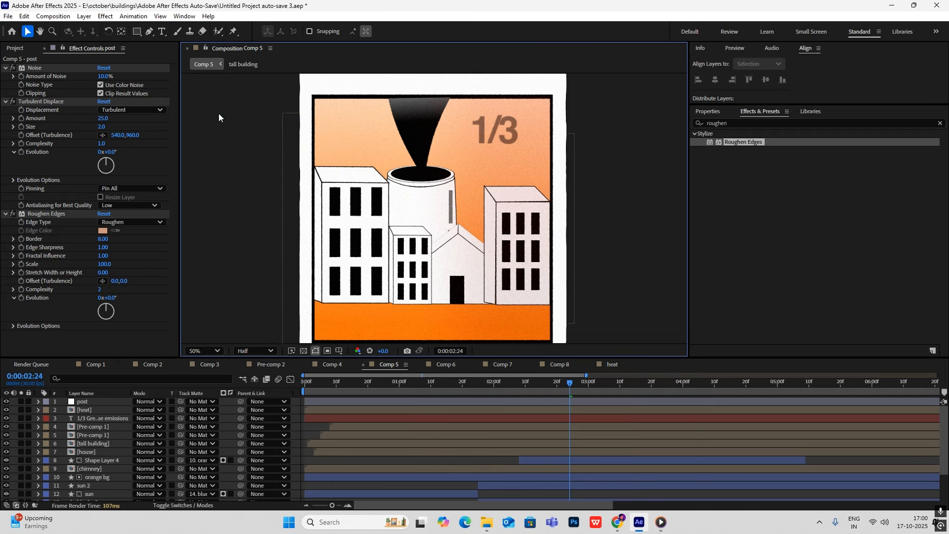
{"action": "key", "text": "h"}
{"action": "left_click_drag", "start_coordinate": [325, 115], "coordinate": [329, 168]}
{"action": "key", "text": "v"}
{"action": "scroll", "coordinate": [329, 167], "scroll_direction": "up", "scroll_amount": 2}
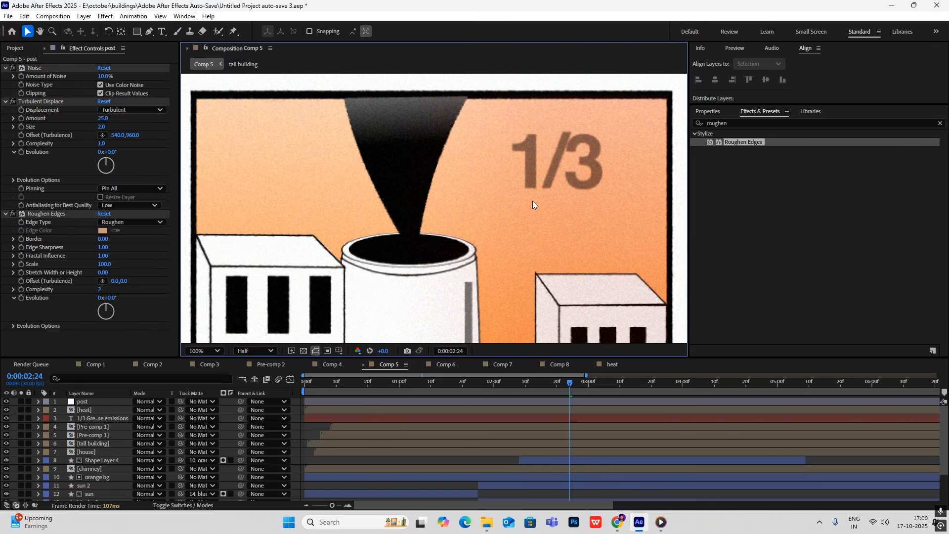
{"action": "scroll", "coordinate": [414, 187], "scroll_direction": "down", "scroll_amount": 6}
{"action": "left_click", "coordinate": [523, 382]}
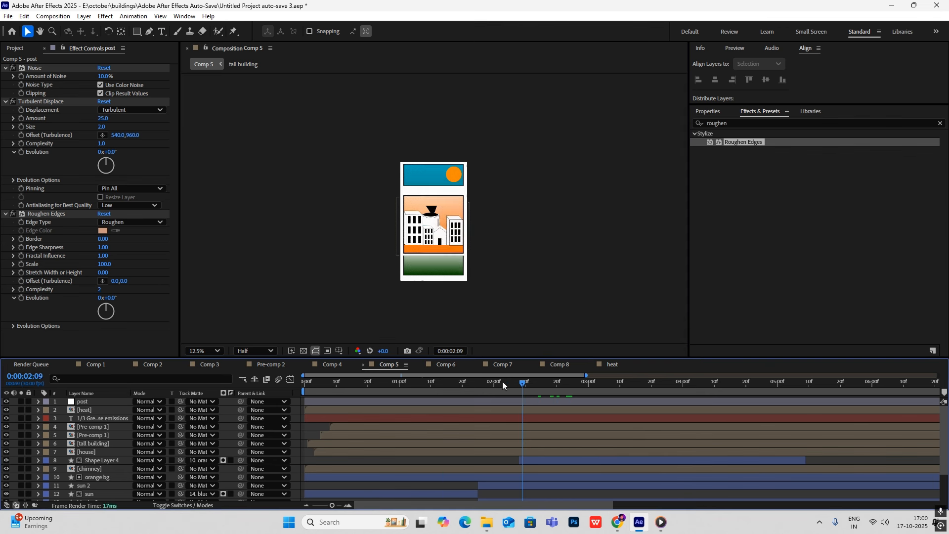
Step: Search the effects for "poster", add Posterize Time to the post layer, and set its frame rate to 16
{"action": "left_click", "coordinate": [503, 381]}
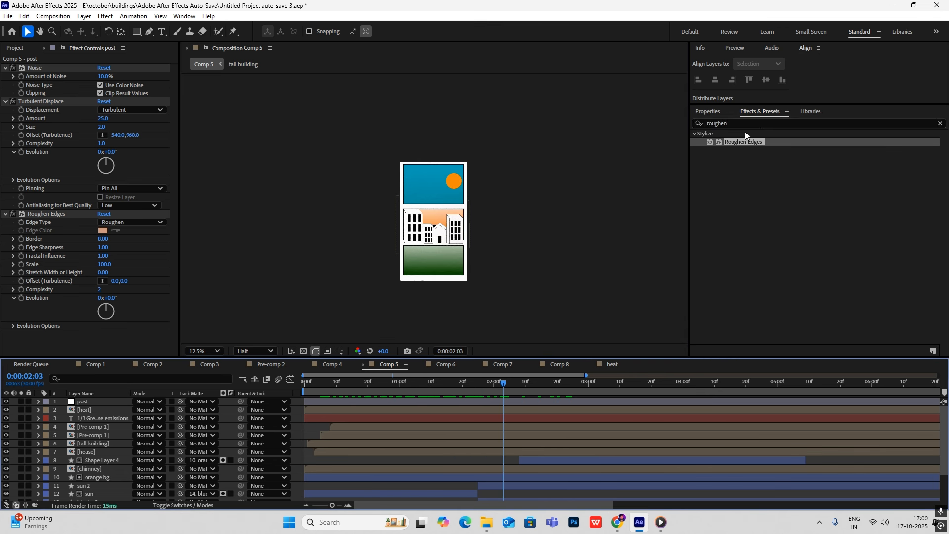
{"action": "left_click_drag", "start_coordinate": [742, 124], "coordinate": [623, 117]}
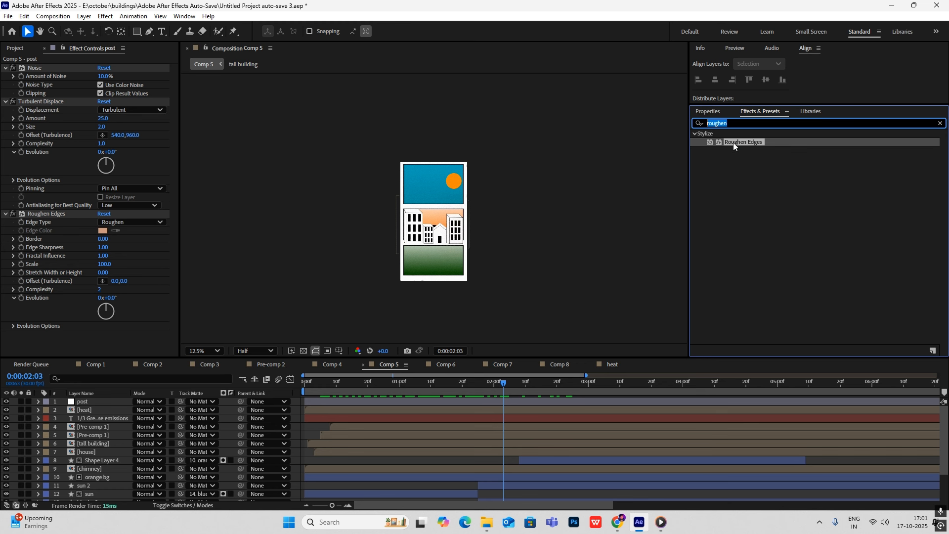
{"action": "type", "text": "poster"}
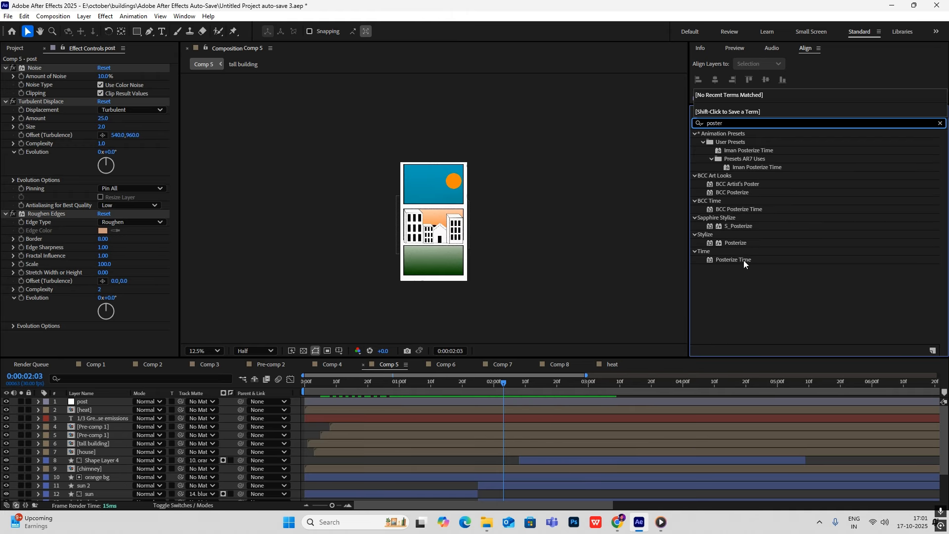
{"action": "left_click_drag", "start_coordinate": [743, 260], "coordinate": [79, 329]}
{"action": "left_click", "coordinate": [103, 343]}
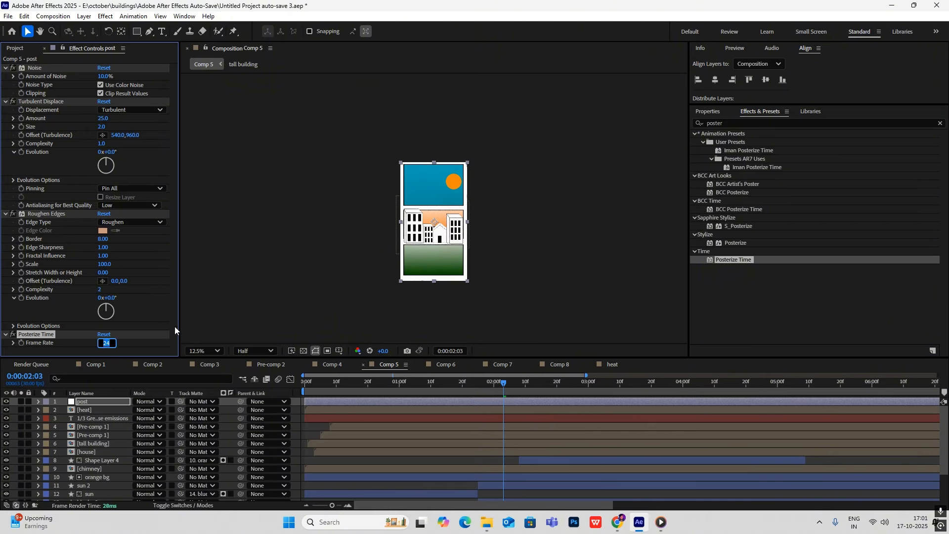
{"action": "type", "text": "16"}
{"action": "left_click", "coordinate": [221, 283]}
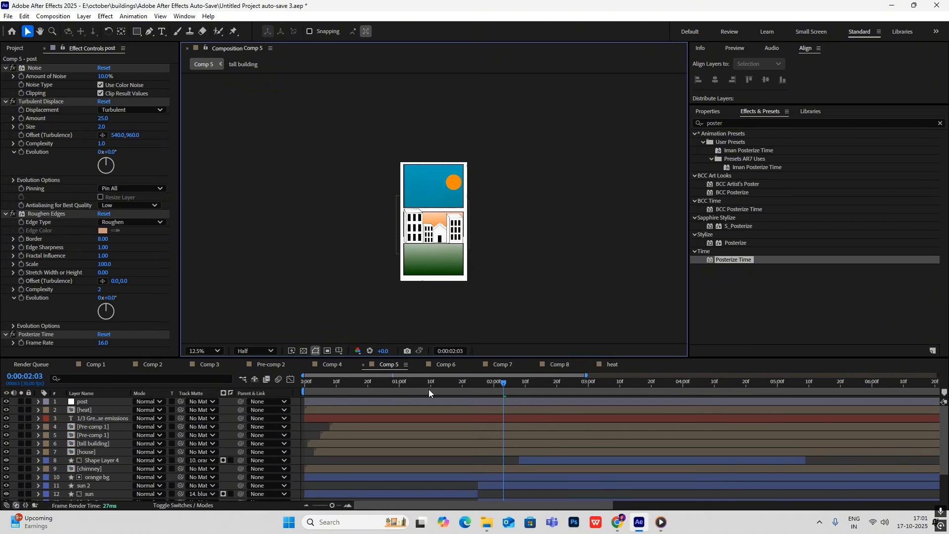
Step: Play the Comp 5 animation from its first frame, then replay it from the start at different zoom levels to check the post-processing look
{"action": "left_click_drag", "start_coordinate": [504, 386], "coordinate": [303, 383]}
{"action": "scroll", "coordinate": [436, 214], "scroll_direction": "up", "scroll_amount": 1}
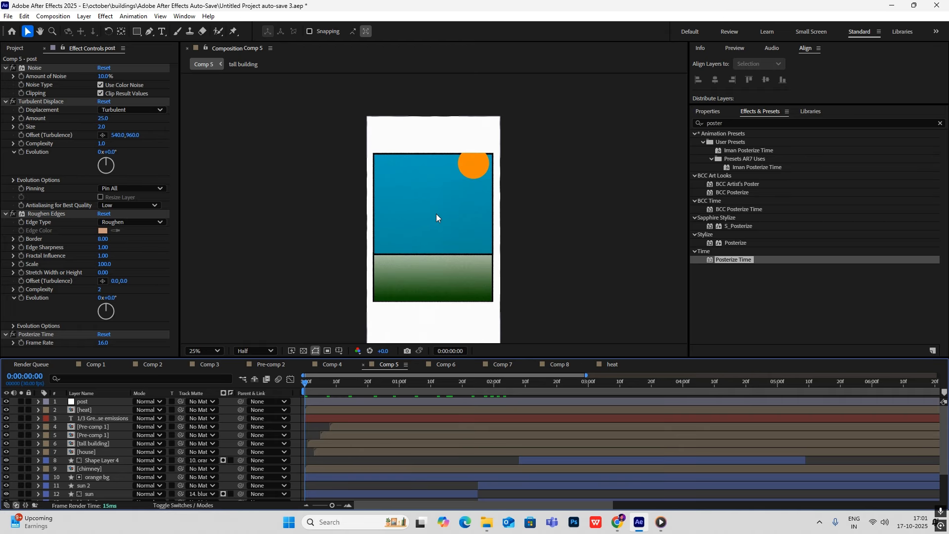
{"action": "key", "text": "space"}
{"action": "left_click_drag", "start_coordinate": [440, 211], "coordinate": [440, 178]}
{"action": "key", "text": "space"}
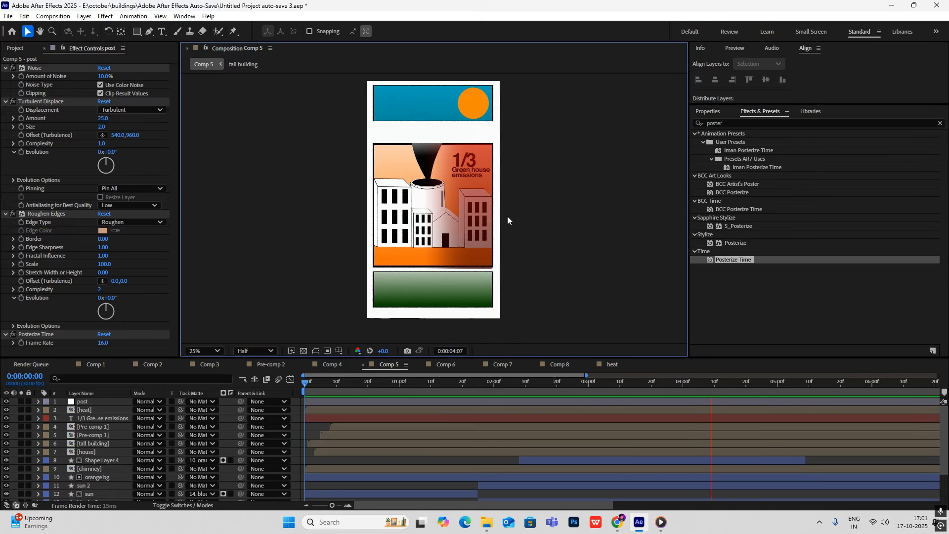
{"action": "key", "text": "space"}
{"action": "key", "text": "Home"}
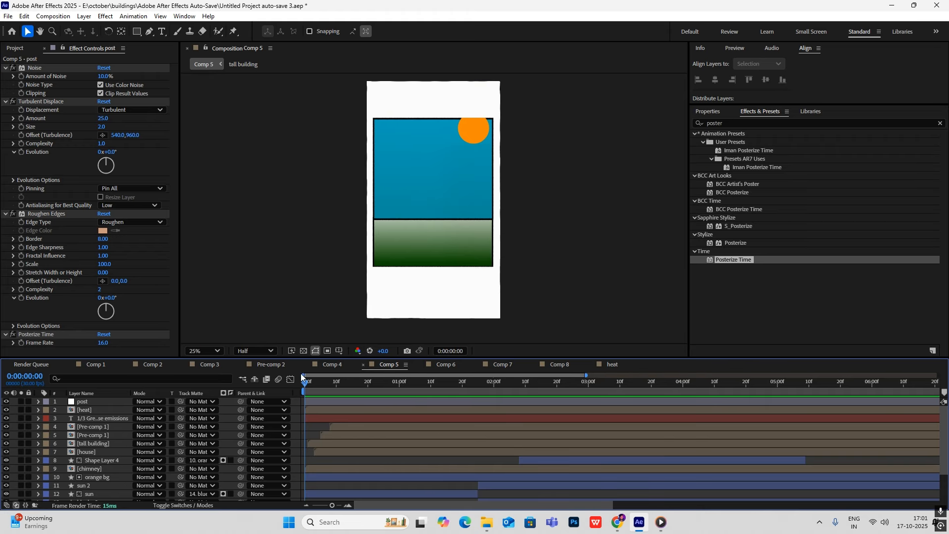
{"action": "key", "text": "comma"}
{"action": "key", "text": "space"}
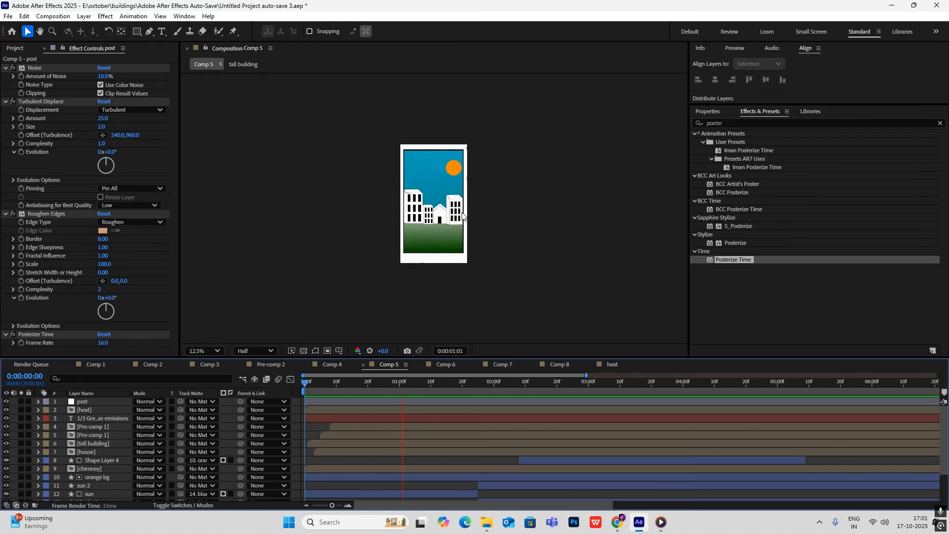
{"action": "key", "text": "period"}
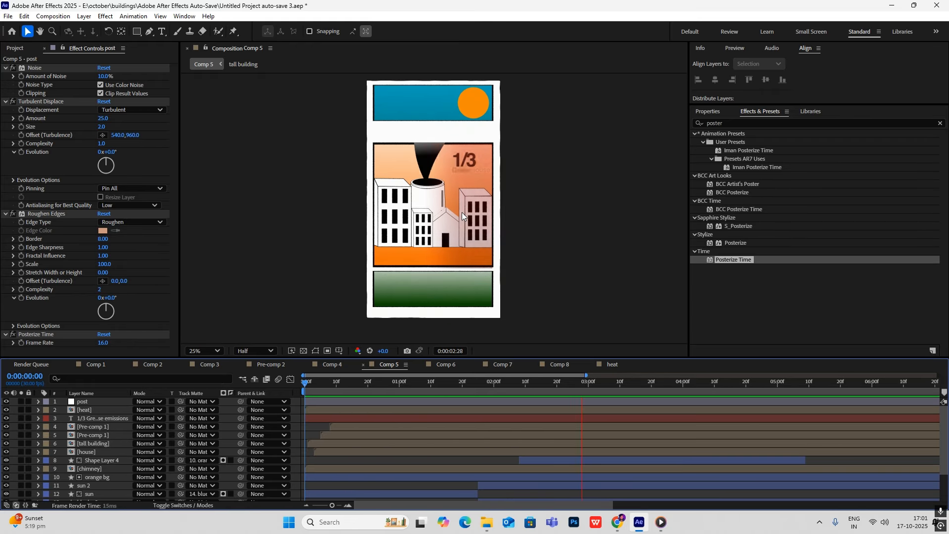
{"action": "key", "text": "space"}
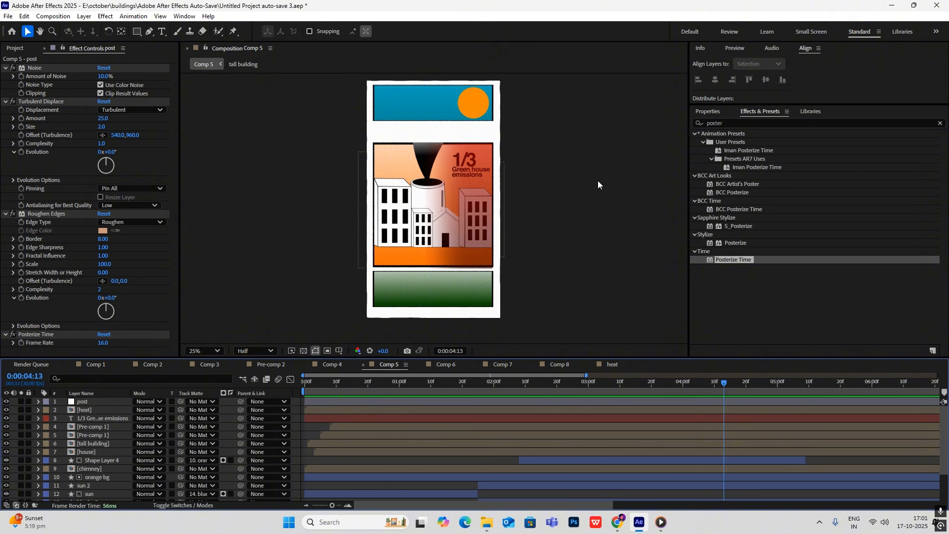